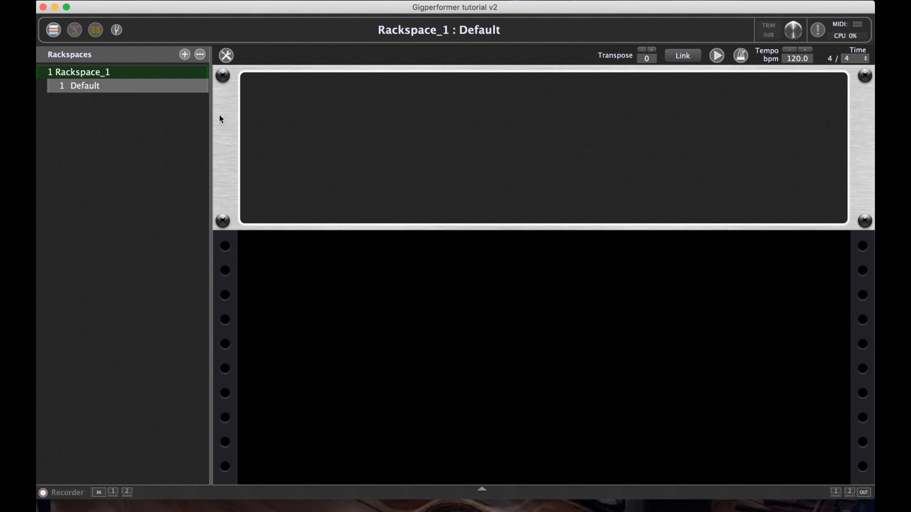
# - Look through the wiring view, the Setlist/Song view and the tuner, and return to the rackspace's front panel
pyautogui.click(74, 30)
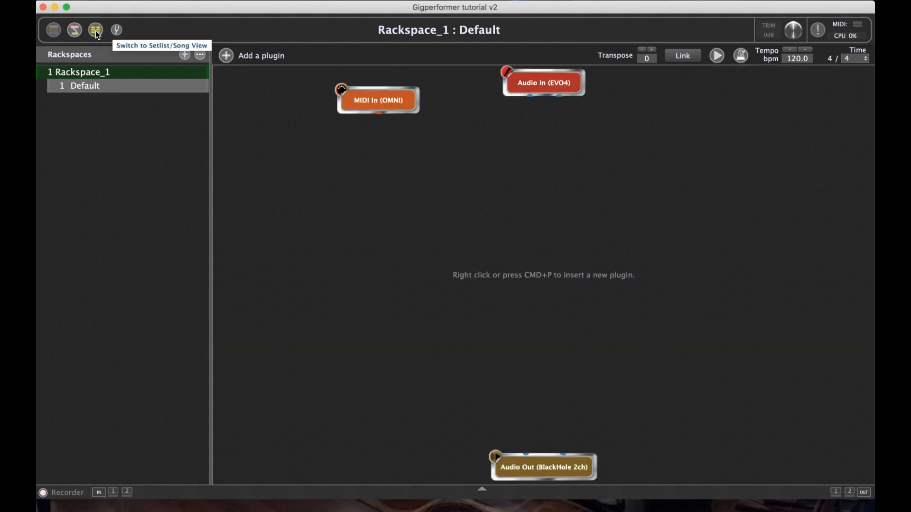
pyautogui.click(95, 30)
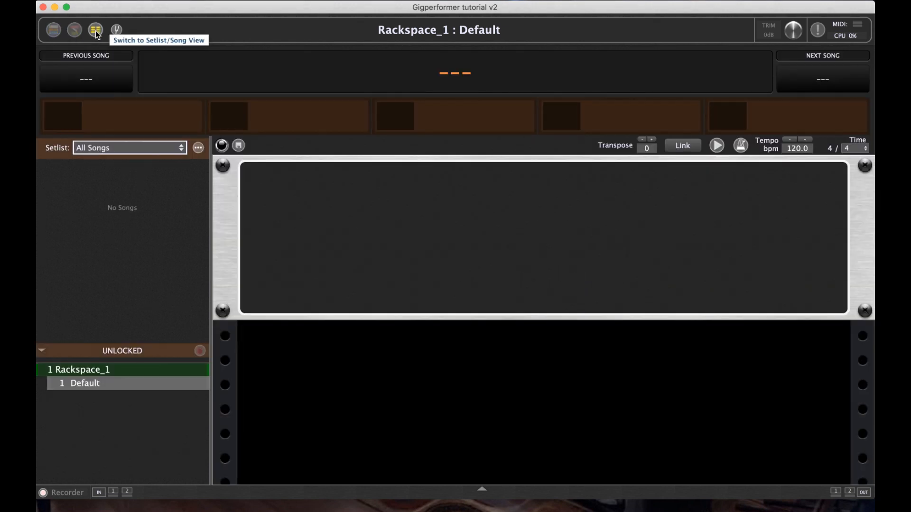
pyautogui.click(116, 31)
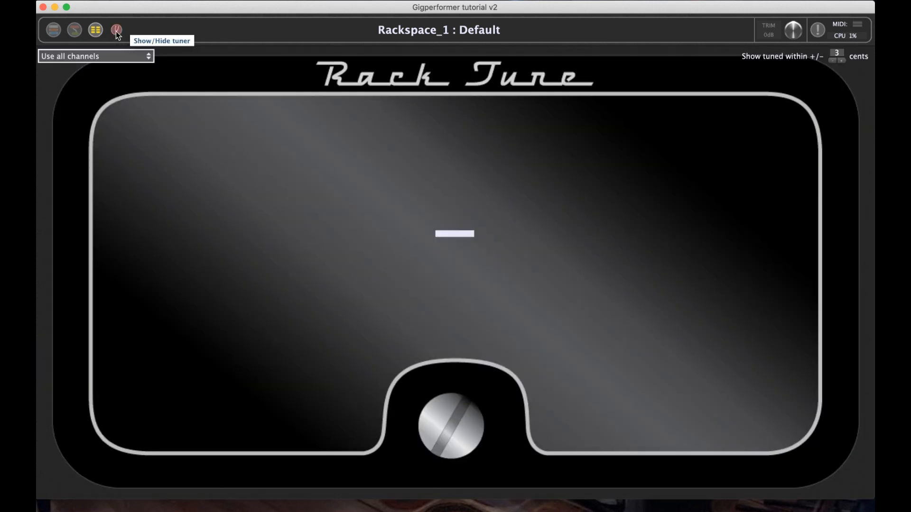
pyautogui.click(117, 30)
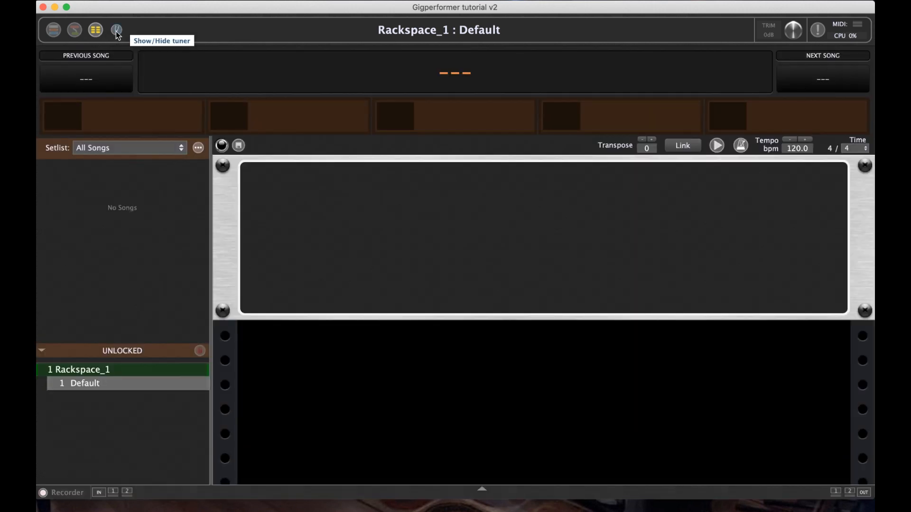
pyautogui.click(53, 31)
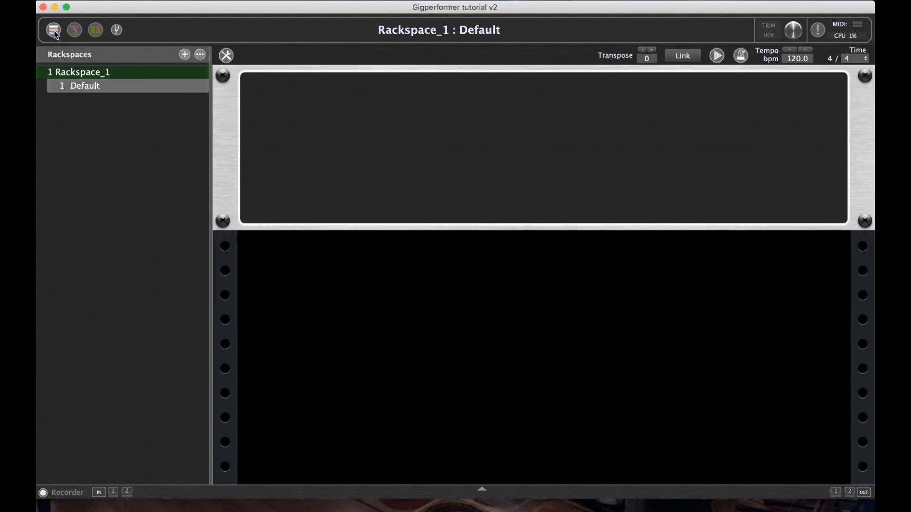
# - Rename the rackspace as "Clean amp"
pyautogui.doubleClick(85, 73)
pyautogui.write('Clean se')
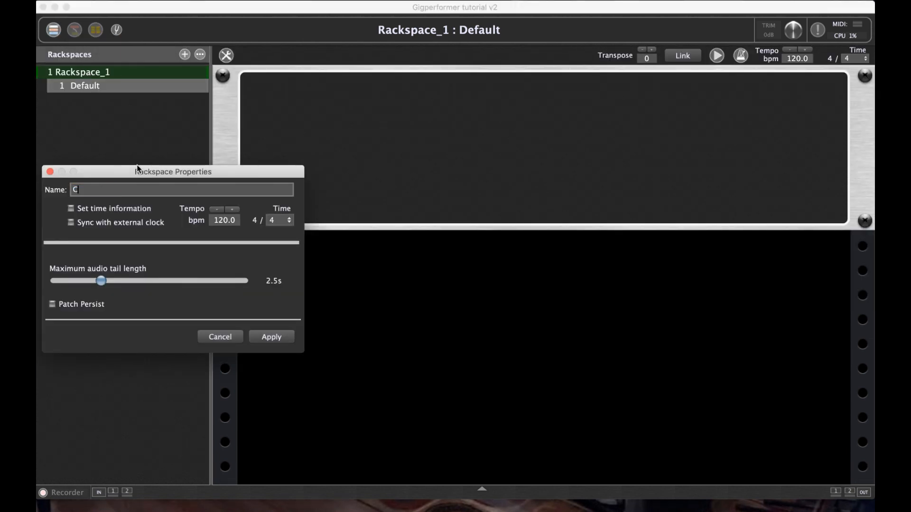
pyautogui.press('BackSpace')
pyautogui.press('BackSpace')
pyautogui.write('amp')
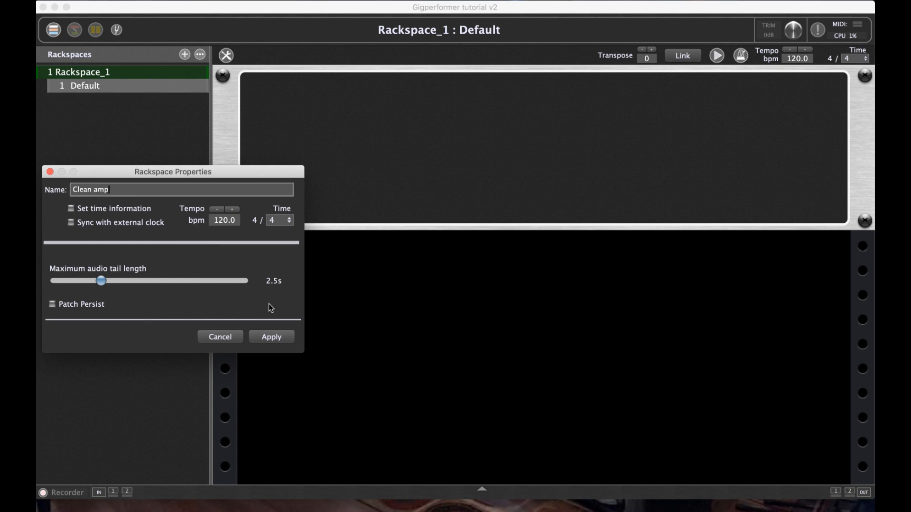
pyautogui.click(268, 338)
# - Rename the Default variation of the Clean amp rackspace as "Basic"
pyautogui.doubleClick(95, 88)
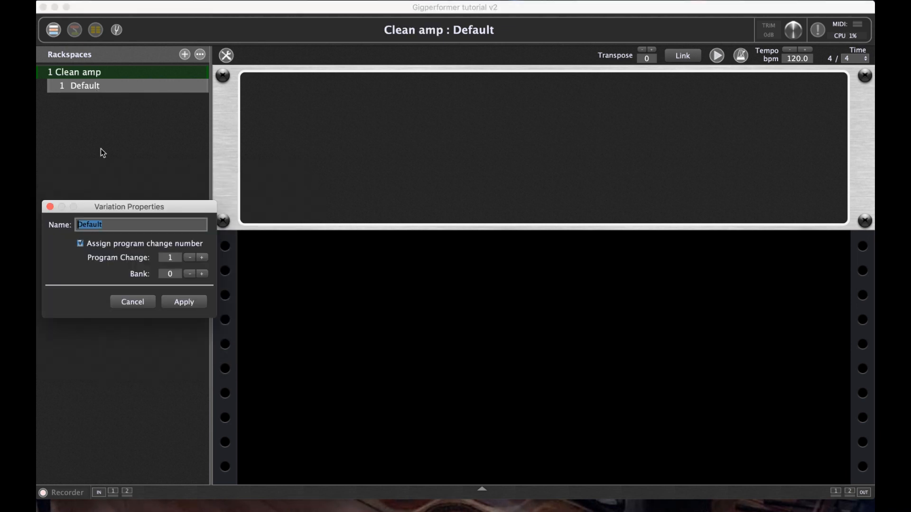
pyautogui.write('Basic')
pyautogui.click(191, 304)
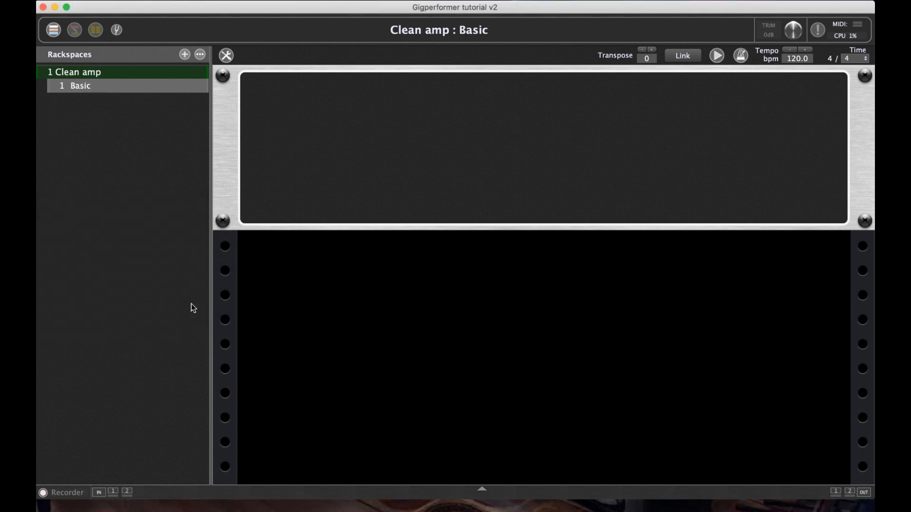
# - Add PositiveGrid's BIAS AMP (AudioUnit) plugin in the wiring view and move its editor so that it fits on screen
pyautogui.click(74, 30)
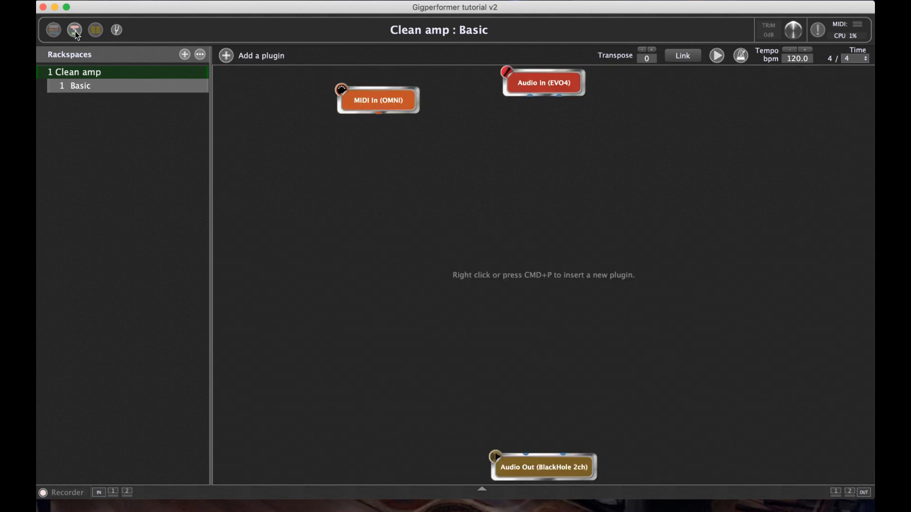
pyautogui.click(229, 55)
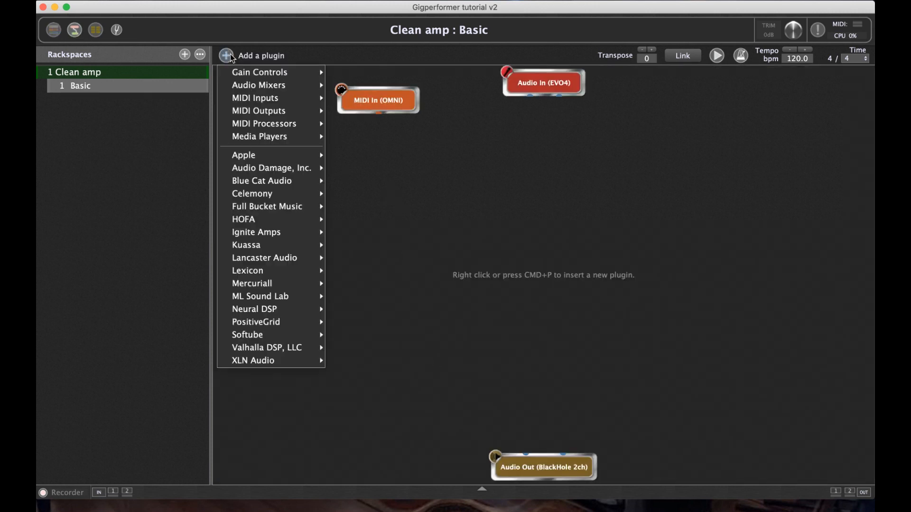
pyautogui.moveTo(295, 323)
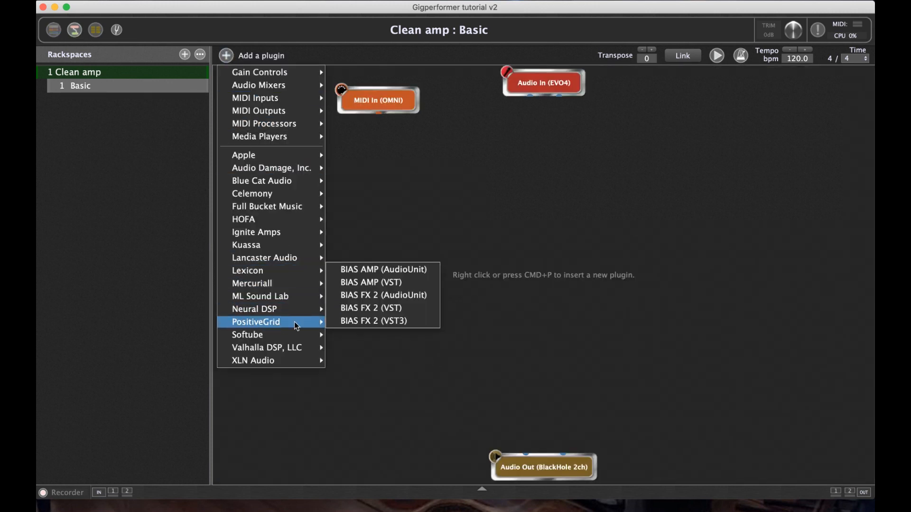
pyautogui.click(391, 269)
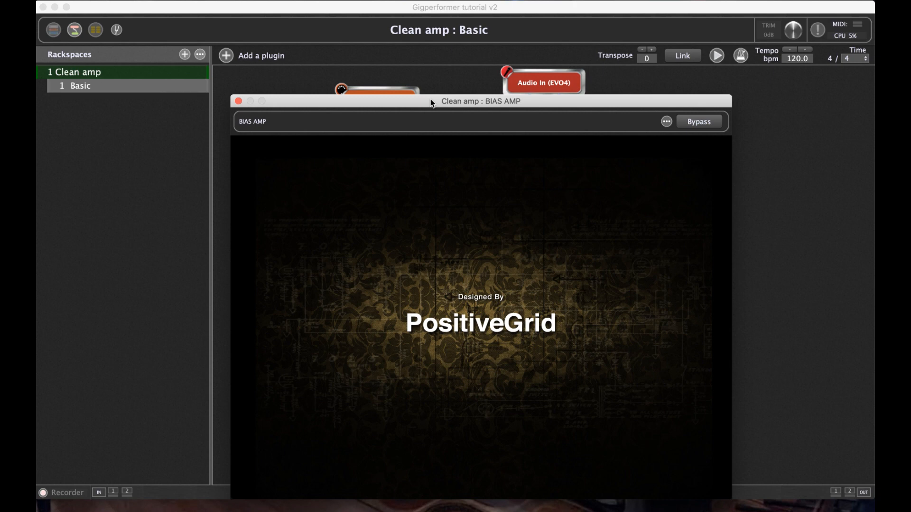
pyautogui.moveTo(431, 101); pyautogui.dragTo(428, 71)
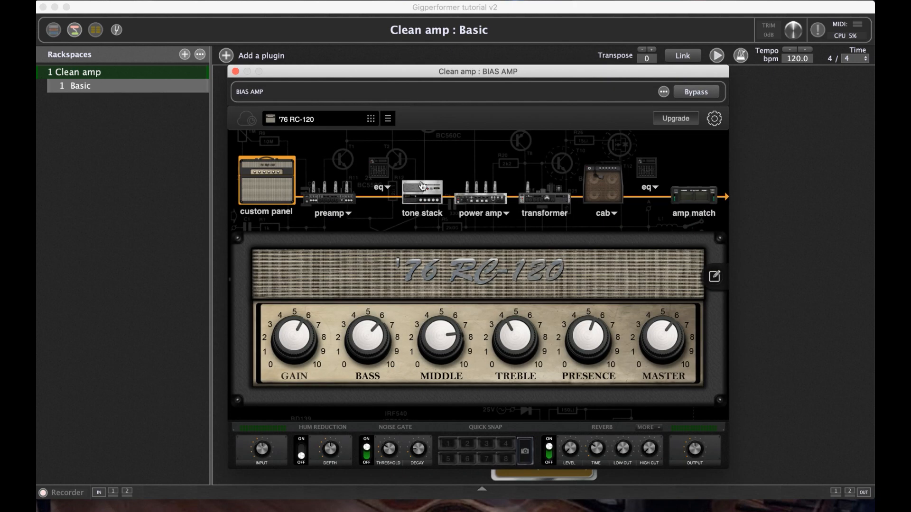
# - Load the AK Tweed Lux preset in BIAS AMP and close the plugin's editor
pyautogui.click(306, 119)
pyautogui.moveTo(255, 365)
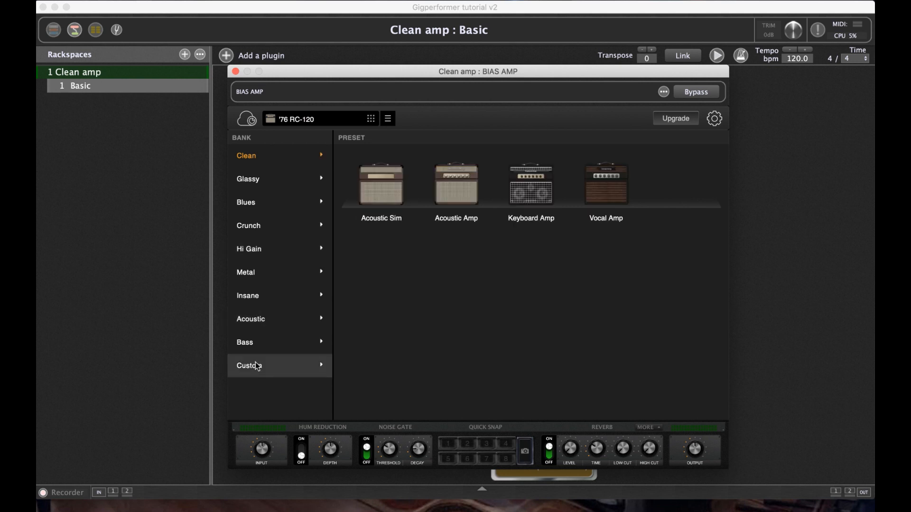
pyautogui.click(603, 187)
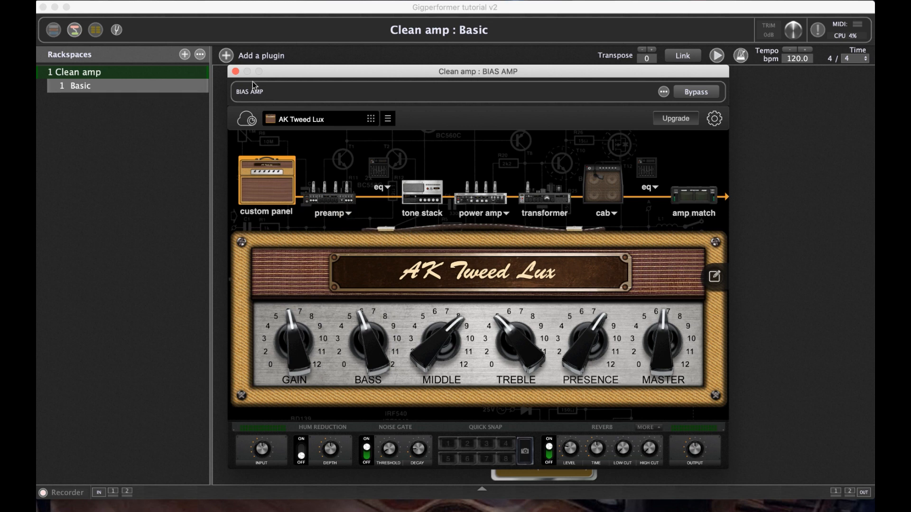
pyautogui.click(235, 71)
# - Place BIAS AMP below Audio In, feed it from input channel 1 and wire both its outputs to Audio Out
pyautogui.moveTo(399, 144); pyautogui.dragTo(560, 214)
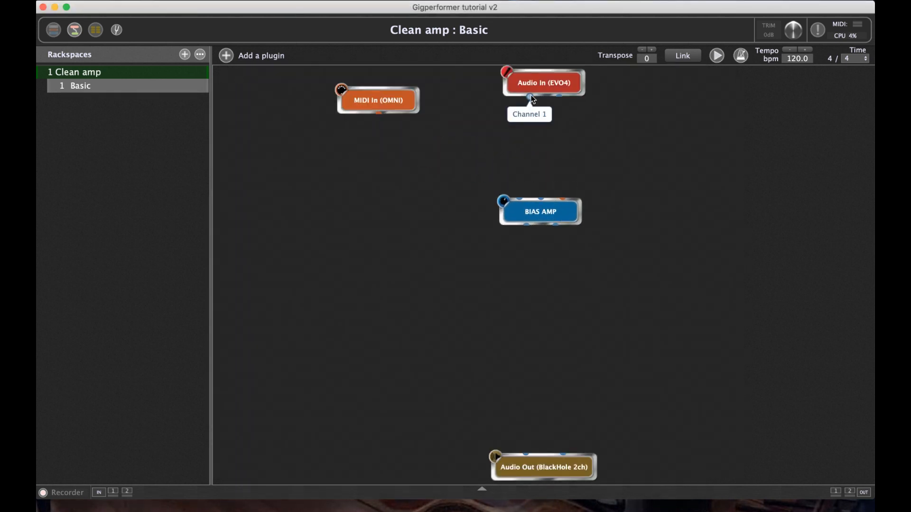
pyautogui.moveTo(530, 97); pyautogui.dragTo(525, 455)
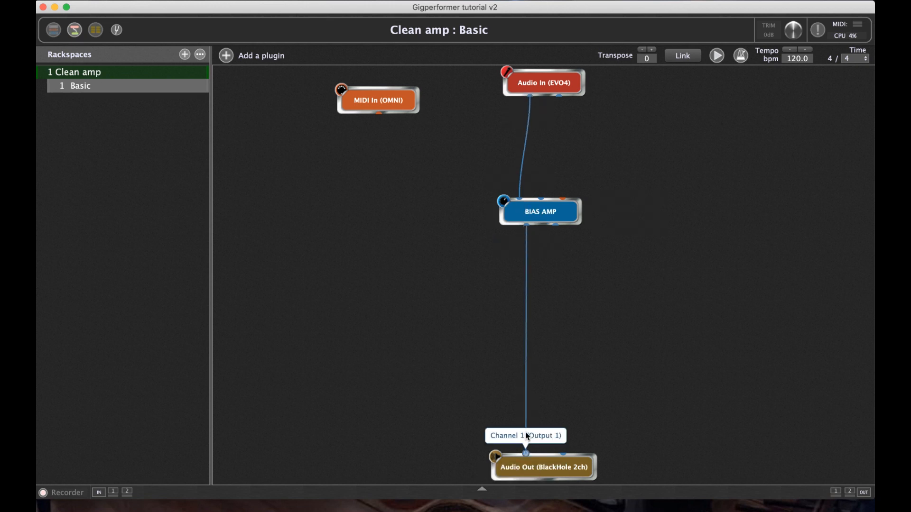
pyautogui.moveTo(555, 225); pyautogui.dragTo(563, 456)
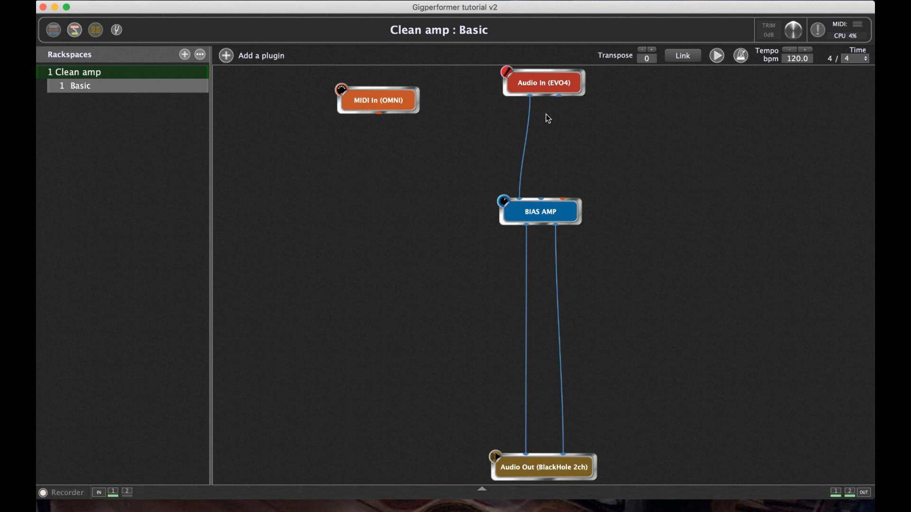
# - Add Audio Damage's RoughRider3 (VST3) compressor, keep its default preset and close its editor
pyautogui.click(230, 58)
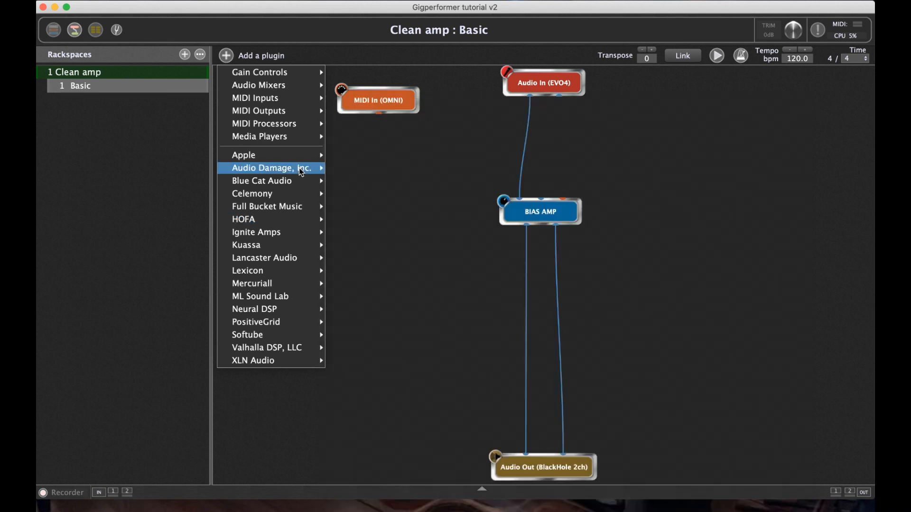
pyautogui.moveTo(299, 168)
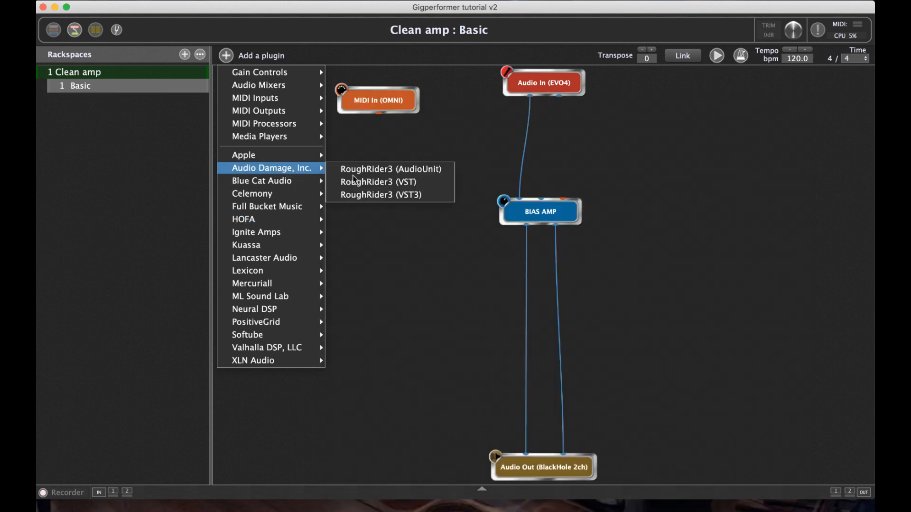
pyautogui.click(383, 194)
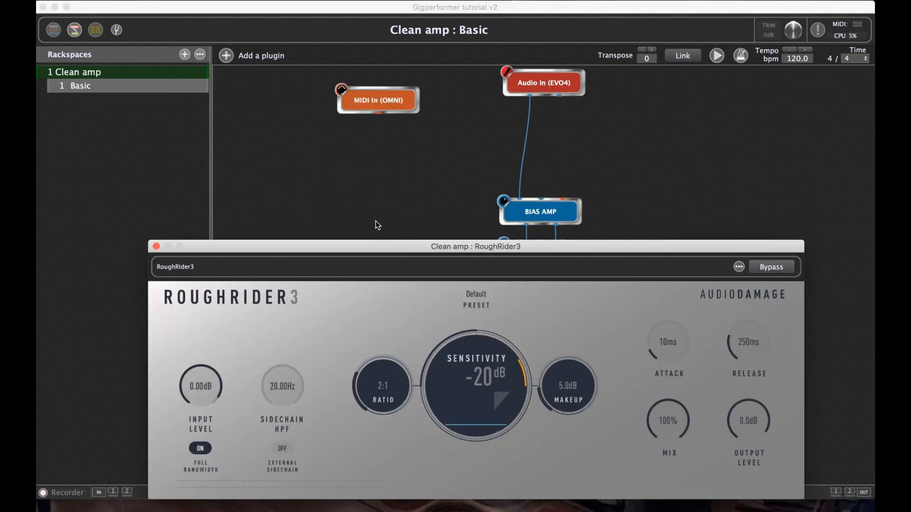
pyautogui.moveTo(375, 248); pyautogui.dragTo(372, 177)
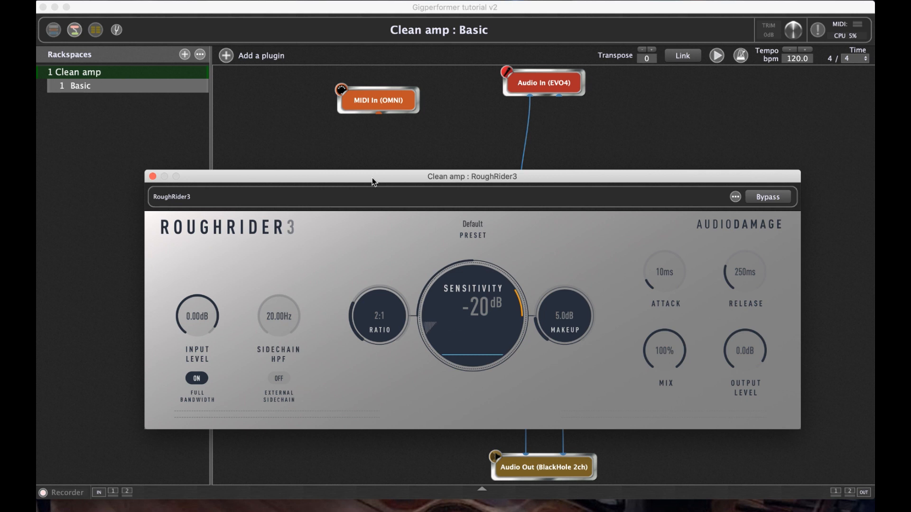
pyautogui.click(153, 176)
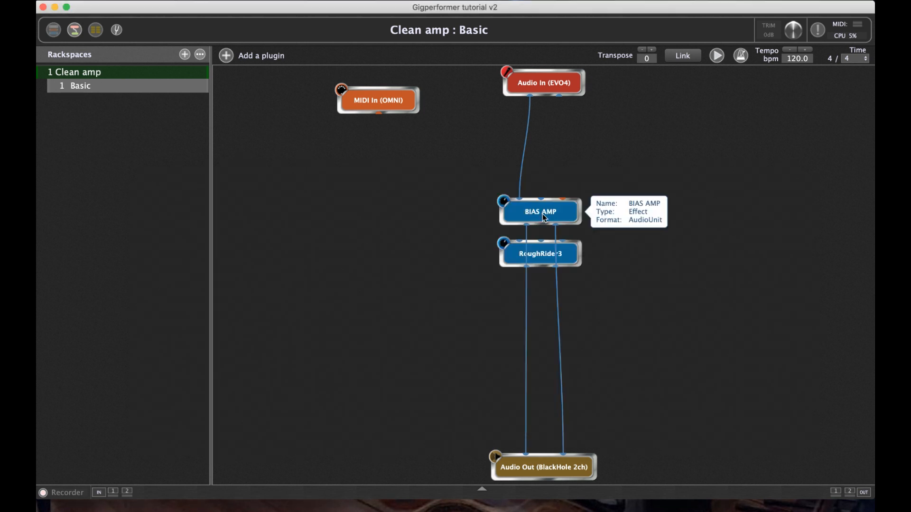
# - Place RoughRider3 between Audio In and BIAS AMP and wire it in series on channel 1
pyautogui.moveTo(539, 252); pyautogui.dragTo(539, 152)
pyautogui.moveTo(536, 211); pyautogui.dragTo(532, 245)
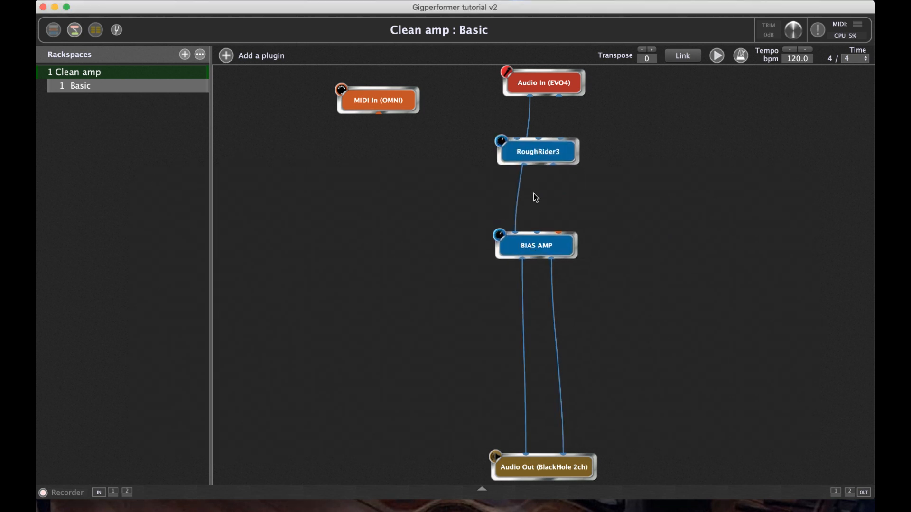
pyautogui.moveTo(533, 157); pyautogui.dragTo(581, 180)
pyautogui.moveTo(516, 226)
pyautogui.mouseDown()
pyautogui.moveTo(573, 149)
pyautogui.moveTo(545, 170)
pyautogui.moveTo(527, 167)
pyautogui.moveTo(516, 233)
pyautogui.mouseUp()
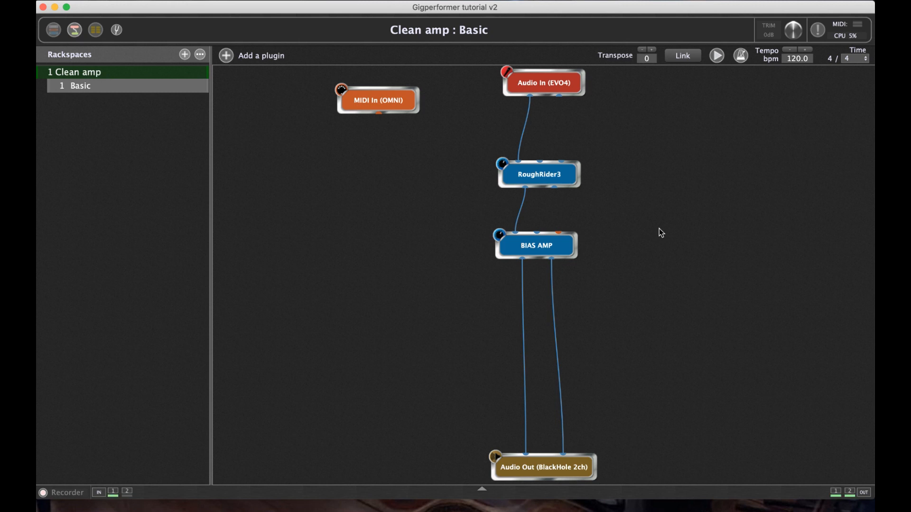
# - Open RoughRider3, switch its bypass on and off to compare the sound, and close the editor
pyautogui.doubleClick(570, 176)
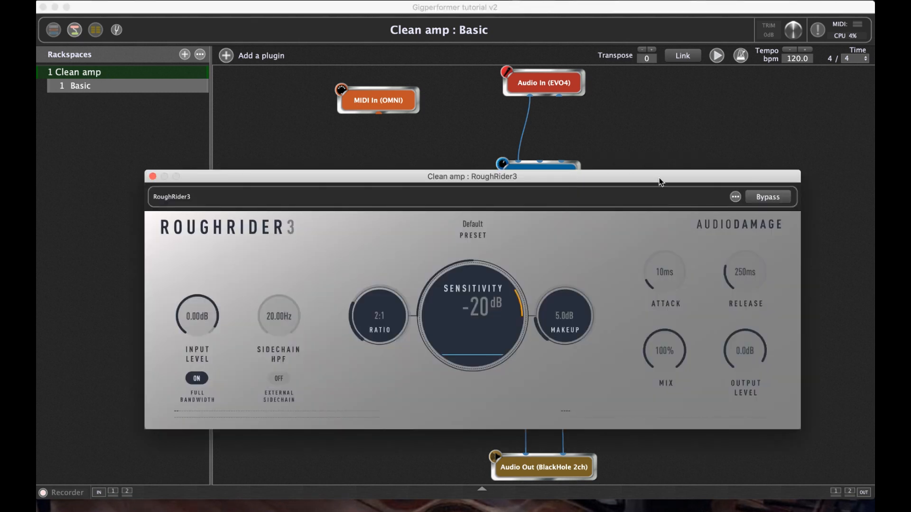
pyautogui.click(760, 200)
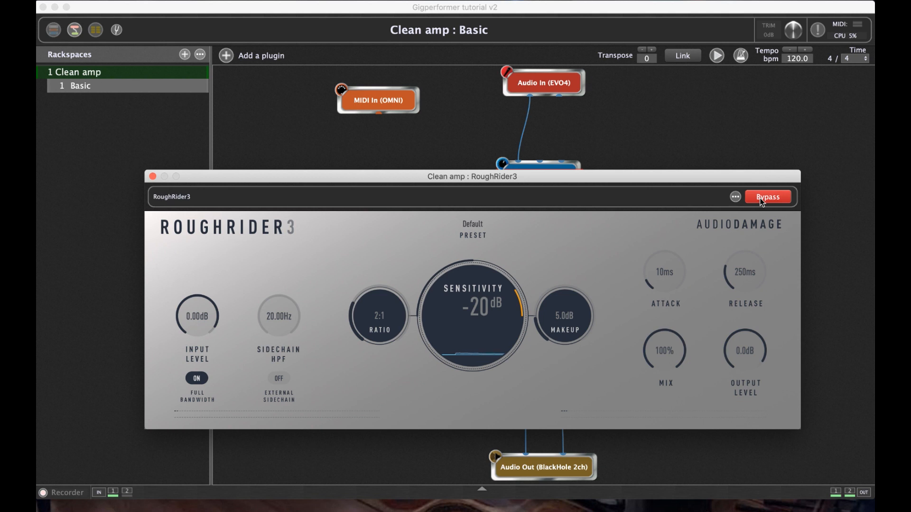
pyautogui.click(760, 200)
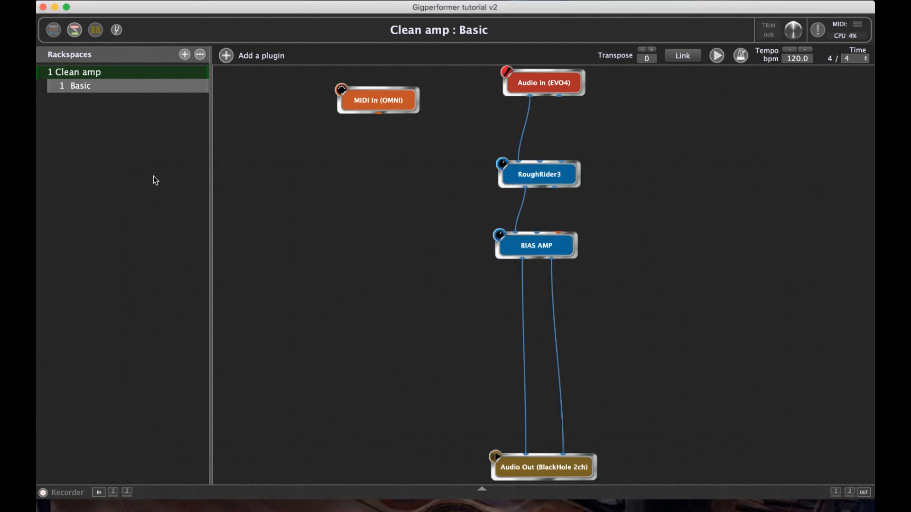
pyautogui.click(153, 176)
# - Add Valhalla DSP's ValhallaSupermassive plugin and load its Reverb2000 preset
pyautogui.click(226, 55)
pyautogui.moveTo(285, 348)
pyautogui.click(400, 318)
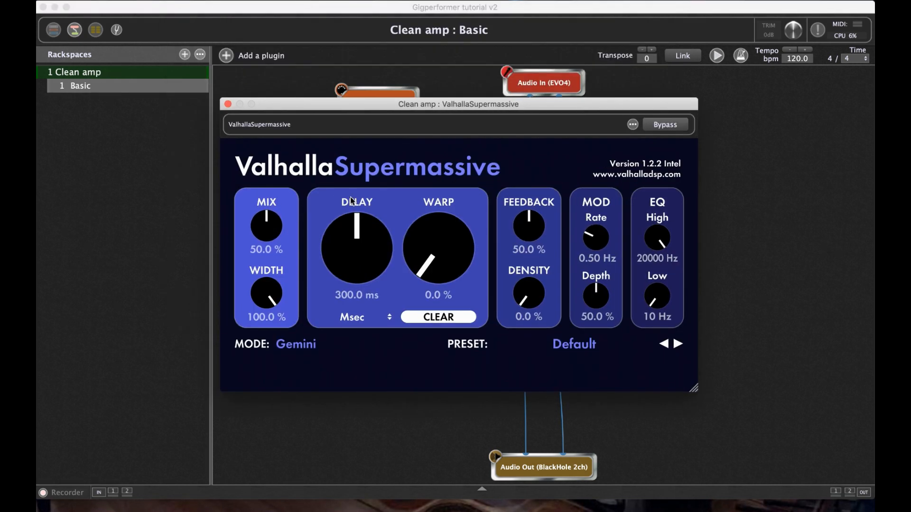
pyautogui.click(574, 344)
pyautogui.moveTo(549, 291)
pyautogui.moveTo(661, 248)
pyautogui.click(711, 303)
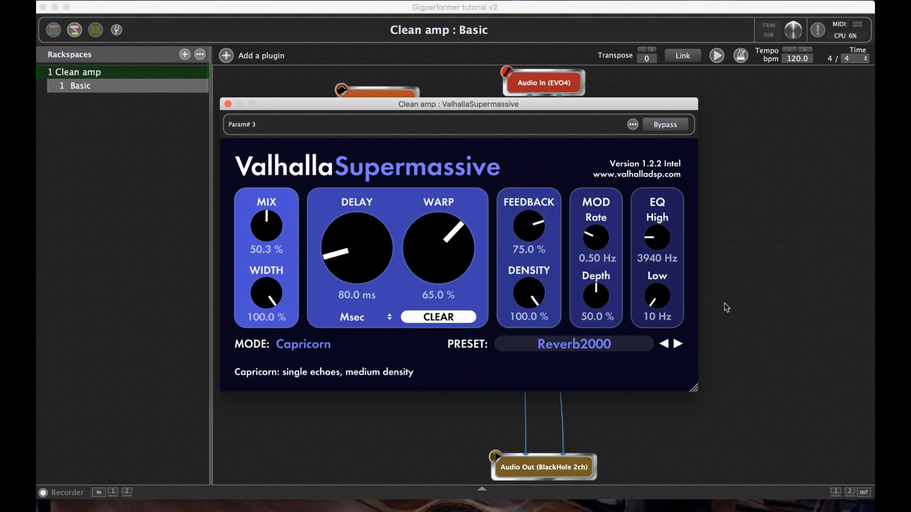
# - Lower ValhallaSupermassive's mix to 27.8 %, mod rate to 0.01 Hz and feedback to 47.4 %, and close the editor
pyautogui.moveTo(265, 232); pyautogui.dragTo(264, 268)
pyautogui.moveTo(596, 240); pyautogui.dragTo(597, 314)
pyautogui.moveTo(529, 225); pyautogui.dragTo(530, 269)
pyautogui.click(228, 104)
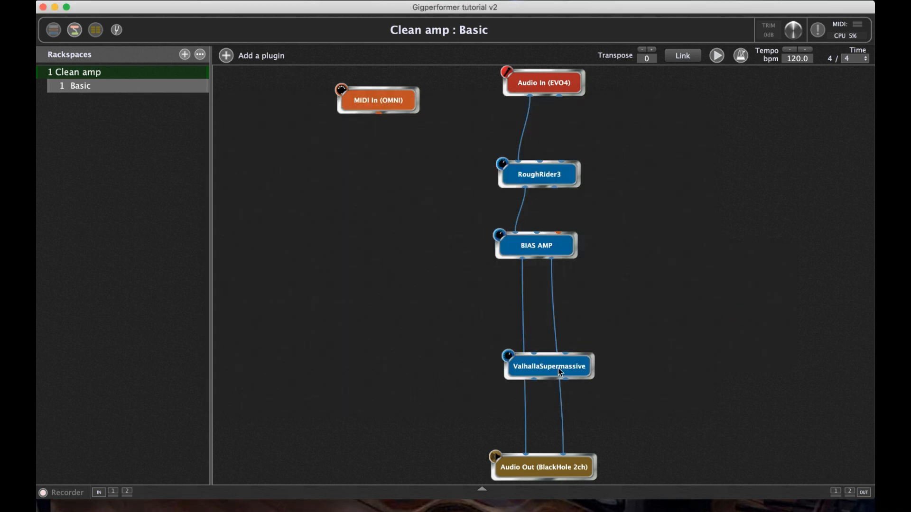
# - Place ValhallaSupermassive between BIAS AMP and Audio Out and route both stereo channels through it
pyautogui.moveTo(559, 369); pyautogui.dragTo(627, 297)
pyautogui.moveTo(562, 393); pyautogui.dragTo(634, 283)
pyautogui.moveTo(523, 361); pyautogui.dragTo(556, 326)
pyautogui.moveTo(523, 259); pyautogui.dragTo(532, 312)
pyautogui.moveTo(564, 338)
pyautogui.mouseDown()
pyautogui.moveTo(564, 454)
pyautogui.moveTo(557, 327)
pyautogui.mouseUp()
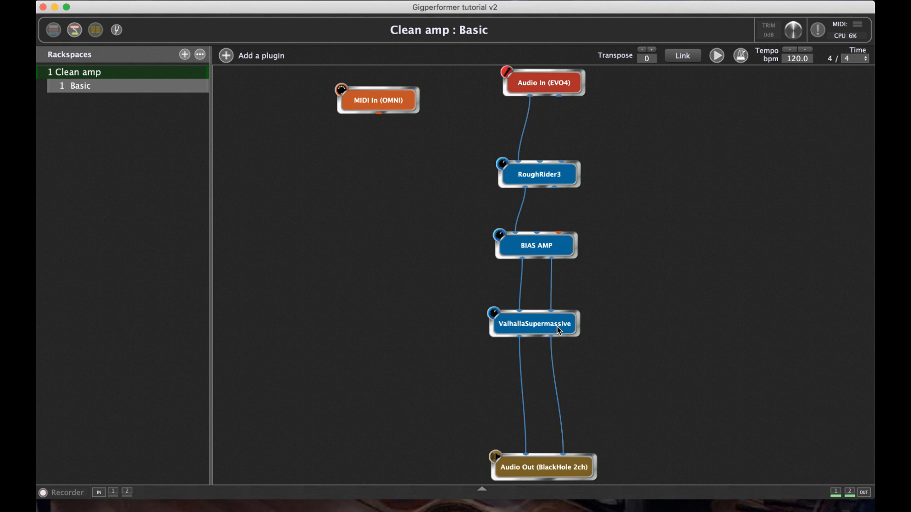
# - Raise ValhallaSupermassive's mix to 58.0 % and feedback to 76.8 %, compare the sound with bypass on and off, and close the editor
pyautogui.doubleClick(557, 326)
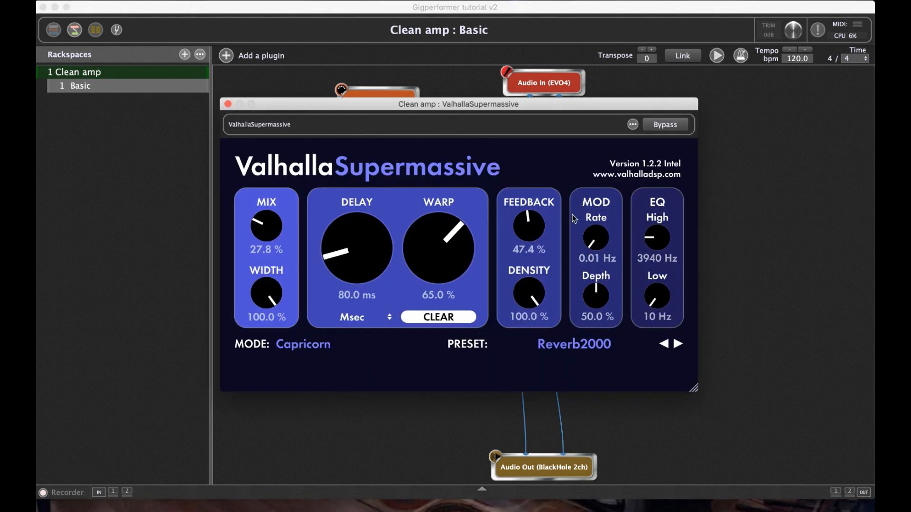
pyautogui.click(667, 126)
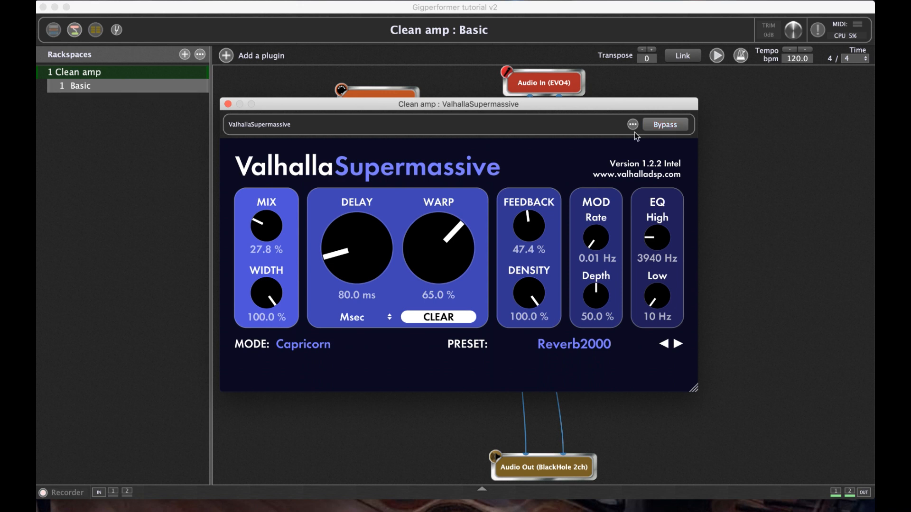
pyautogui.moveTo(278, 237); pyautogui.dragTo(268, 191)
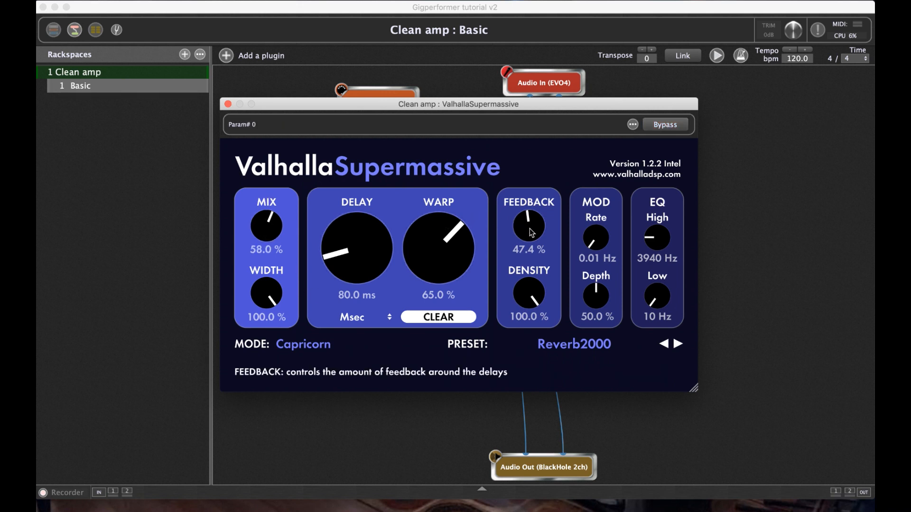
pyautogui.moveTo(528, 215); pyautogui.dragTo(538, 189)
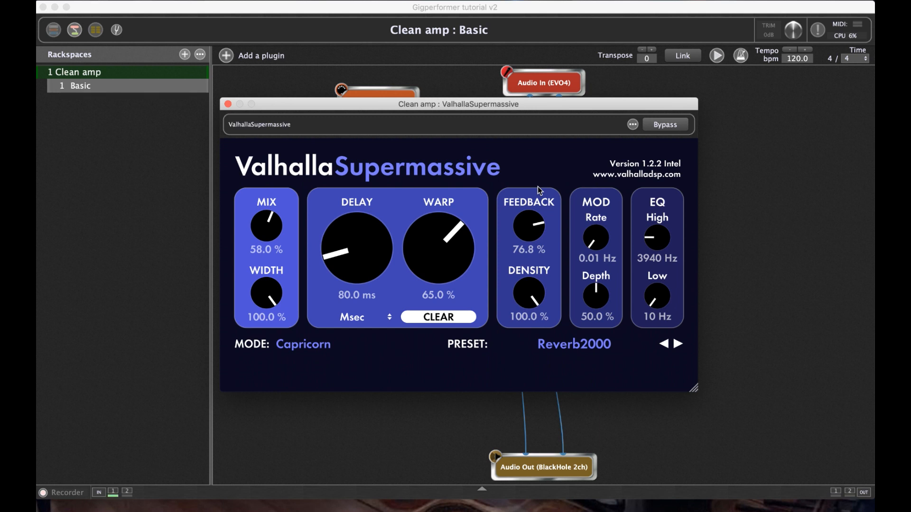
pyautogui.click(673, 127)
pyautogui.click(673, 126)
pyautogui.click(228, 105)
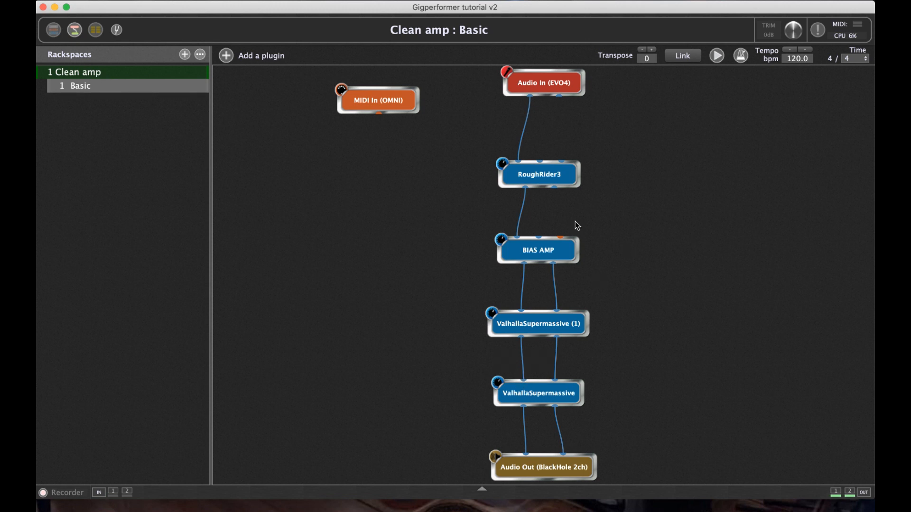
# - Add Mercuriall's Greed Smasher 1.2 plugin, turn up its level and gain, and close the editor
pyautogui.click(227, 55)
pyautogui.moveTo(266, 283)
pyautogui.click(414, 205)
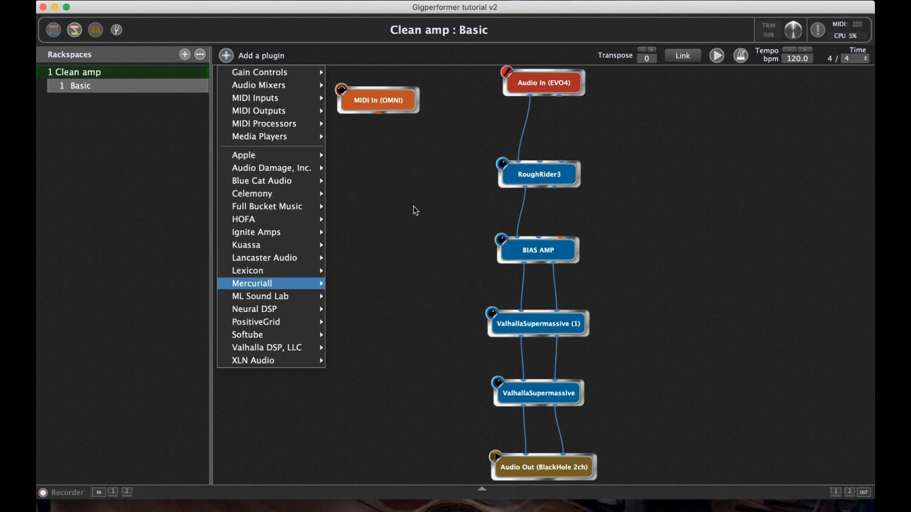
pyautogui.moveTo(307, 190); pyautogui.dragTo(307, 178)
pyautogui.moveTo(370, 181); pyautogui.dragTo(358, 162)
pyautogui.click(236, 80)
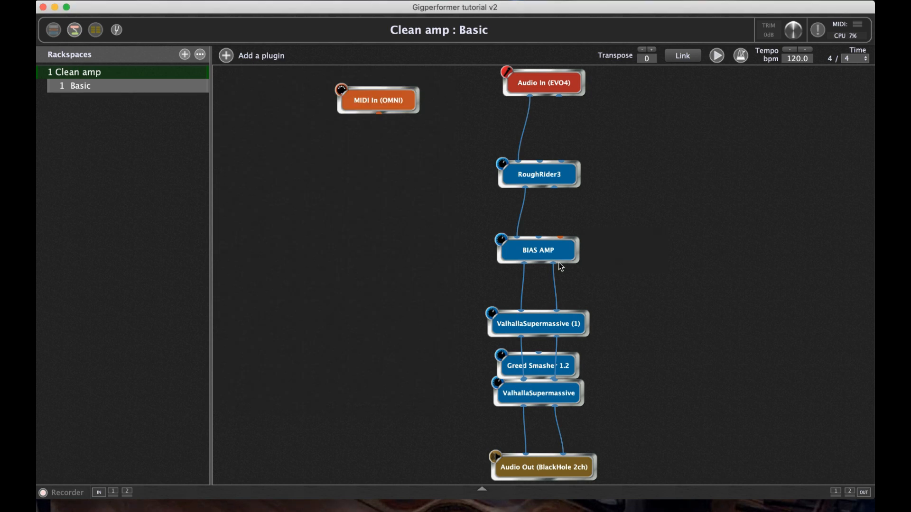
# - Place Greed Smasher 1.2 between RoughRider3 and BIAS AMP and route the guitar signal through it
pyautogui.moveTo(536, 365); pyautogui.dragTo(637, 145)
pyautogui.moveTo(558, 174); pyautogui.dragTo(552, 136)
pyautogui.moveTo(625, 147); pyautogui.dragTo(538, 190)
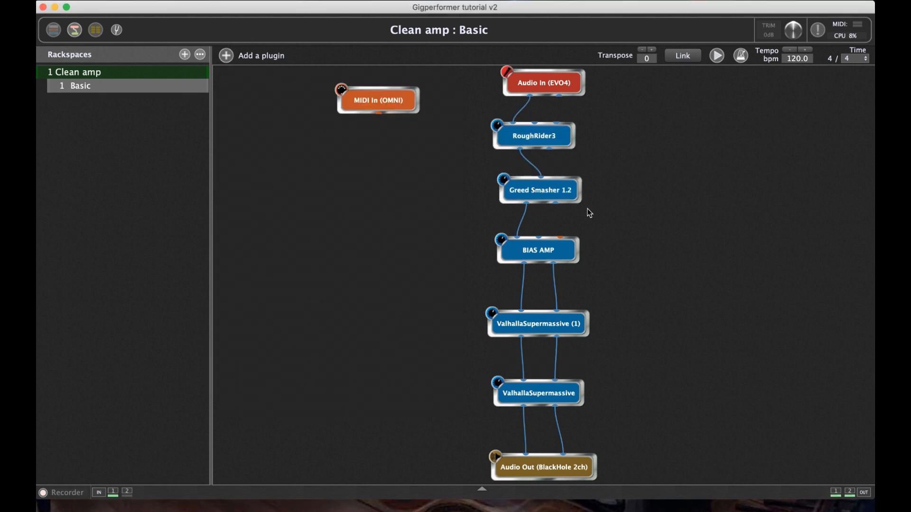
# - Check the settings of both ValhallaSupermassive plugins, bypass ValhallaSupermassive (1), and close the editors
pyautogui.doubleClick(545, 400)
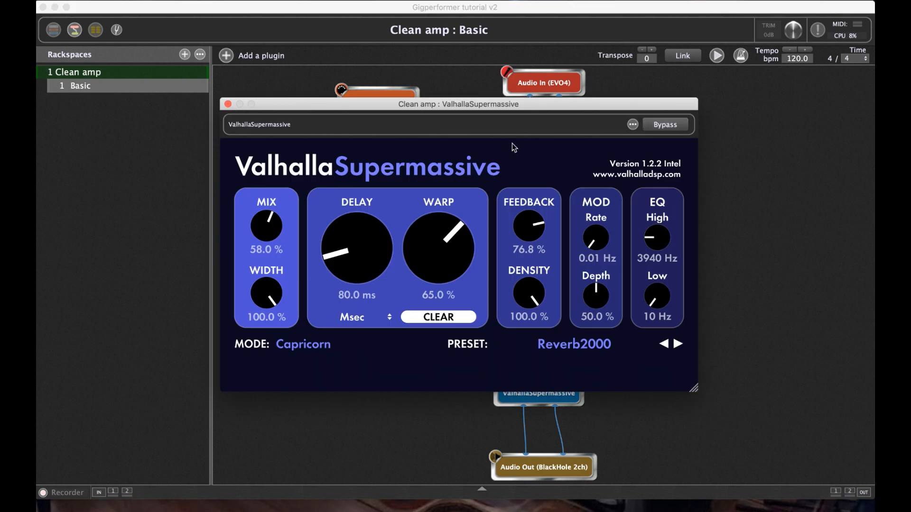
pyautogui.click(228, 104)
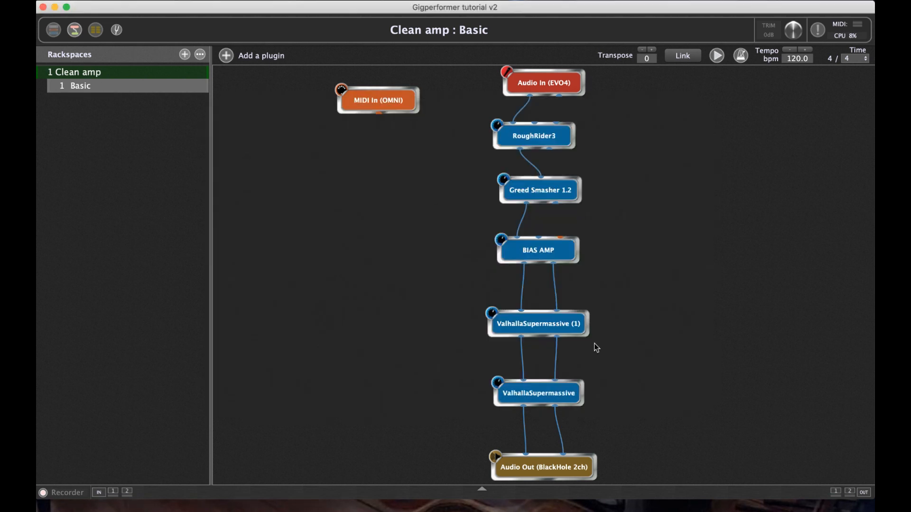
pyautogui.doubleClick(543, 325)
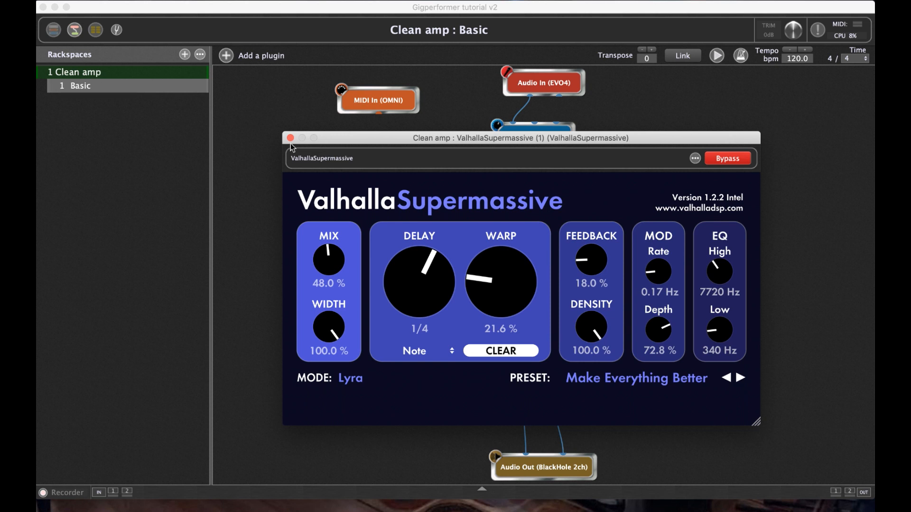
pyautogui.click(290, 139)
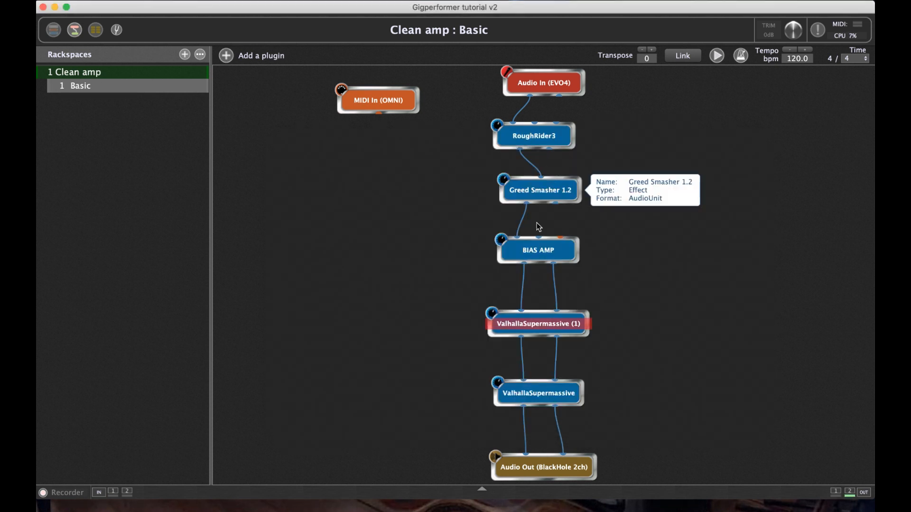
# - Bypass the RoughRider3 compressor and close its editor
pyautogui.doubleClick(548, 138)
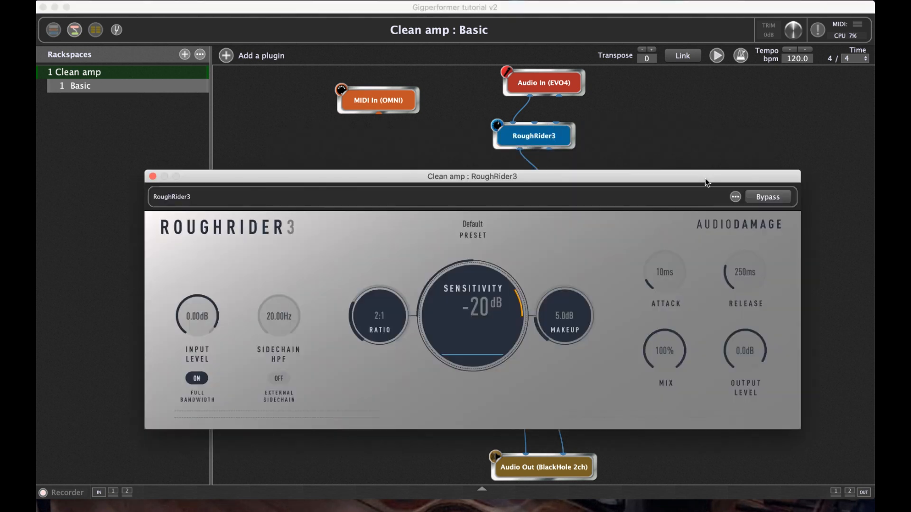
pyautogui.click(768, 198)
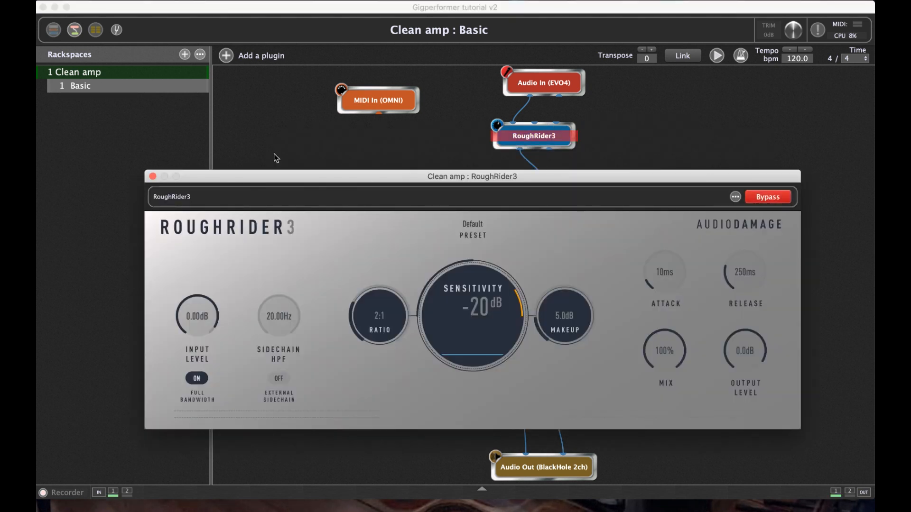
pyautogui.click(153, 176)
# - Turn up Greed Smasher 1.2's gain, close its editor, and shift the plugin slightly down in the chain
pyautogui.doubleClick(540, 190)
pyautogui.moveTo(366, 184); pyautogui.dragTo(366, 131)
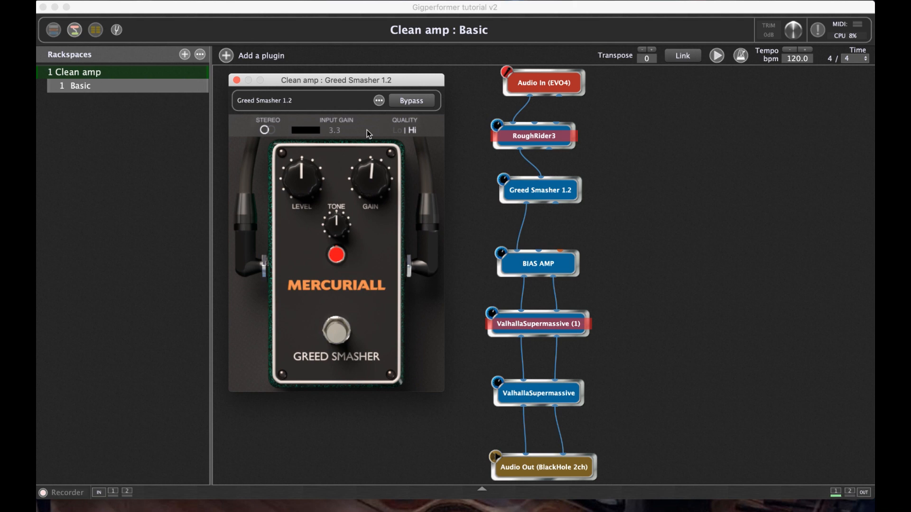
pyautogui.click(236, 80)
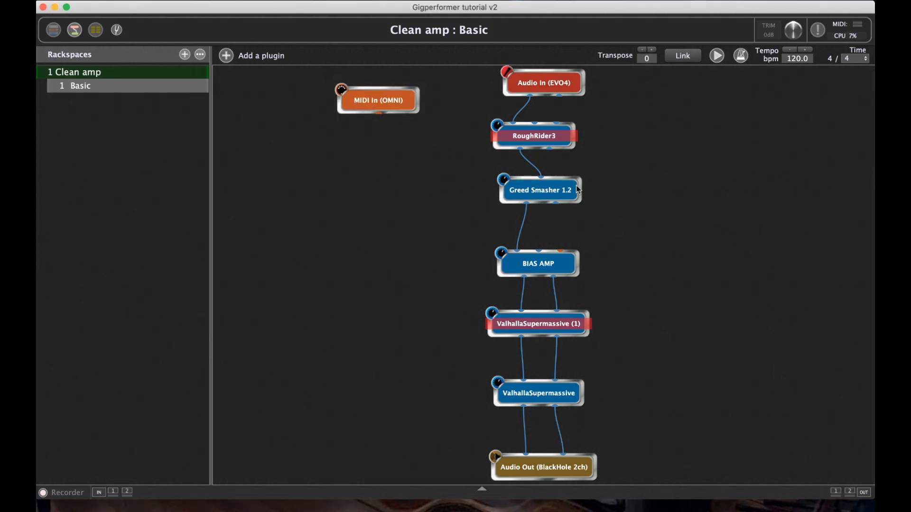
pyautogui.moveTo(576, 185); pyautogui.dragTo(577, 189)
pyautogui.click(141, 0)
pyautogui.click(170, 43)
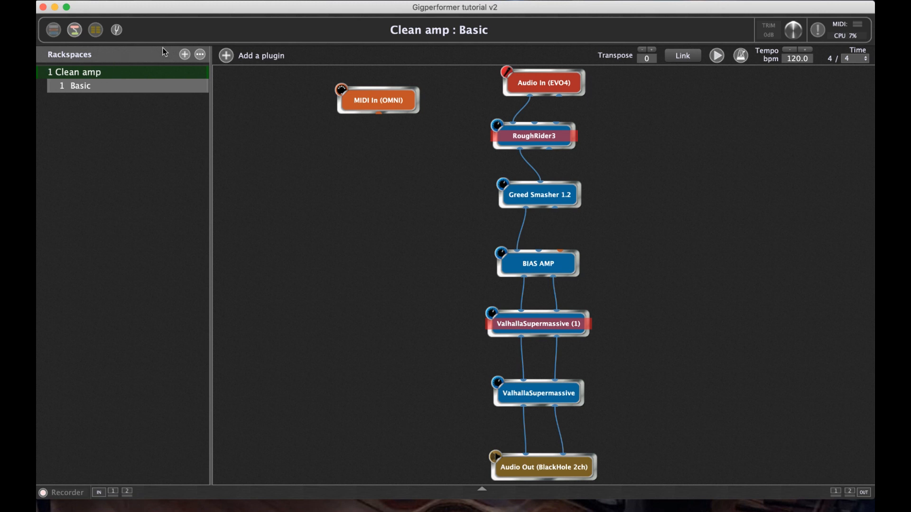
# - Create a new rackspace named Crunch amp
pyautogui.click(184, 55)
pyautogui.write('V')
pyautogui.write('ry')
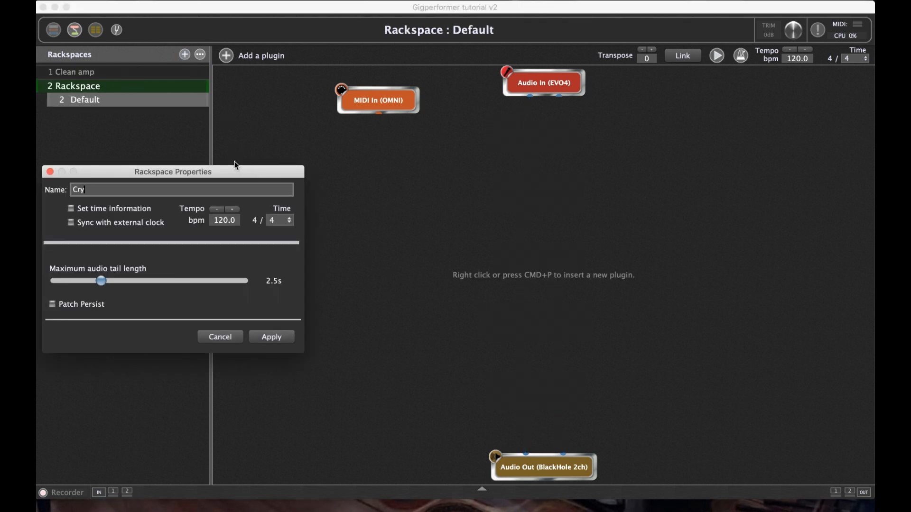
pyautogui.press('BackSpace')
pyautogui.write('unch amp')
pyautogui.press('Return')
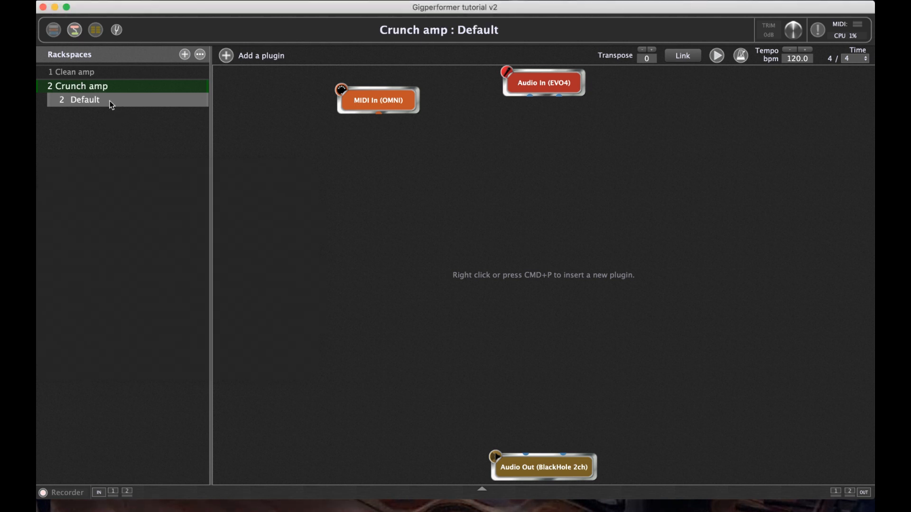
# - Rename the Crunch amp rackspace's default variation as OD
pyautogui.doubleClick(94, 104)
pyautogui.write('OD')
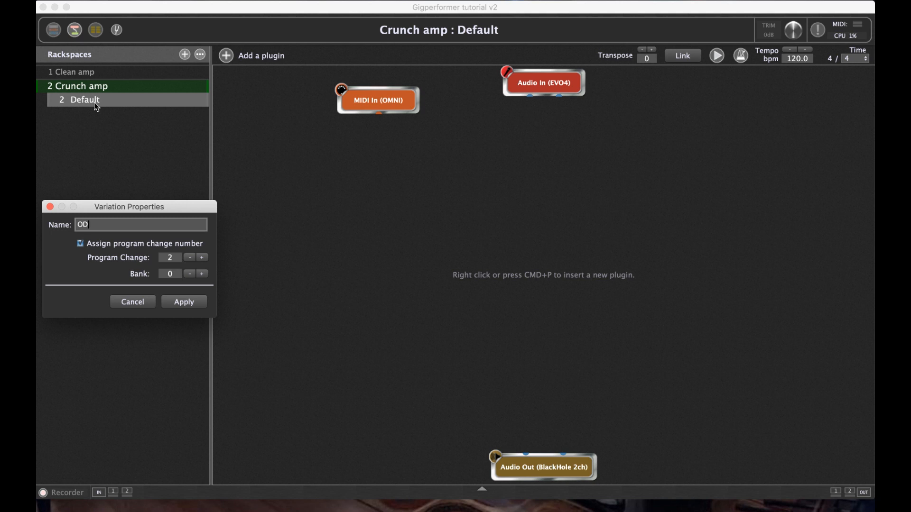
pyautogui.press('Return')
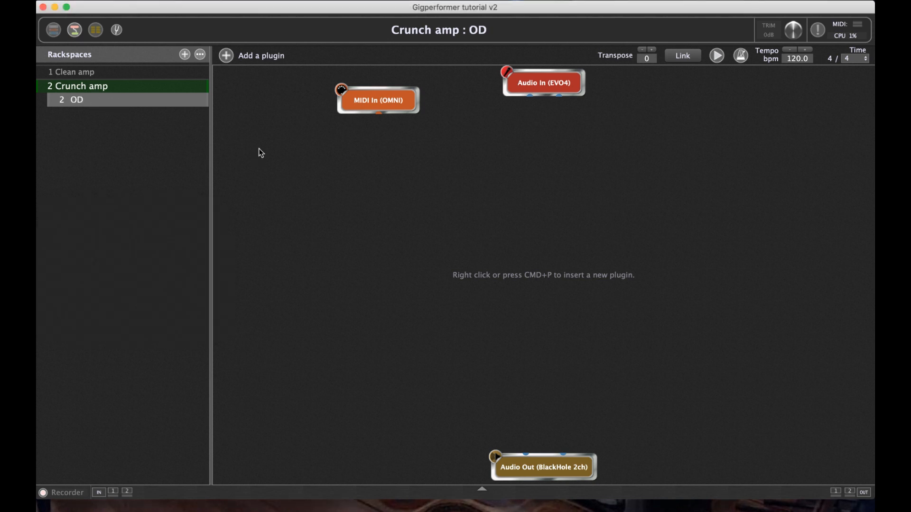
# - Add Neural DSP's Archetype Nolly plugin in VST3 format and load its user preset AK A3 Med Gain ST
pyautogui.click(239, 61)
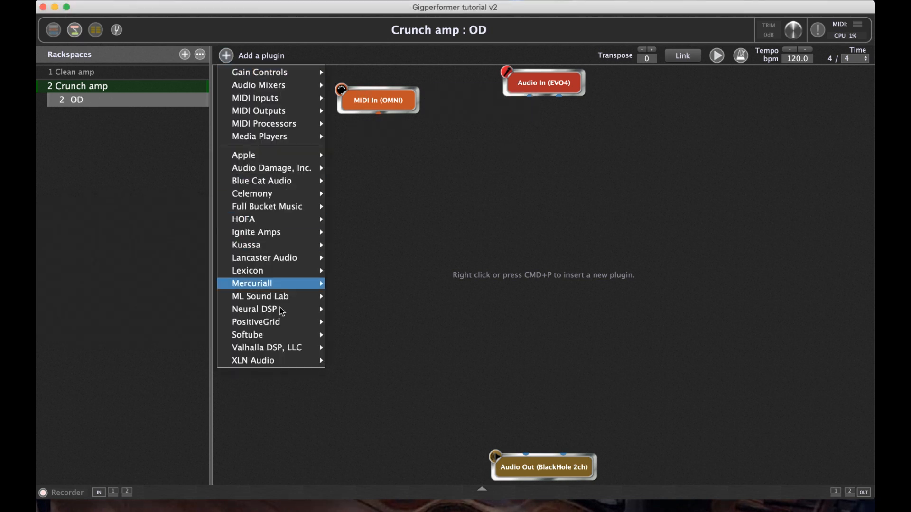
pyautogui.moveTo(280, 309)
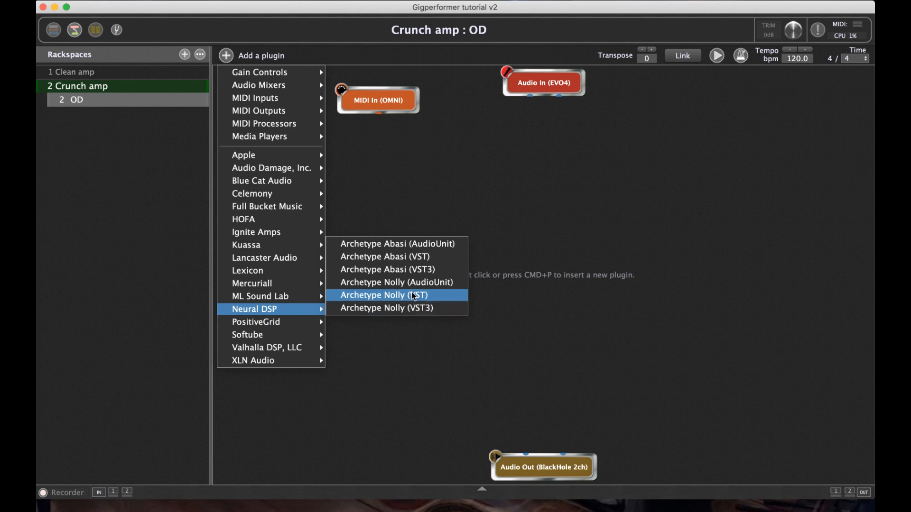
pyautogui.click(411, 307)
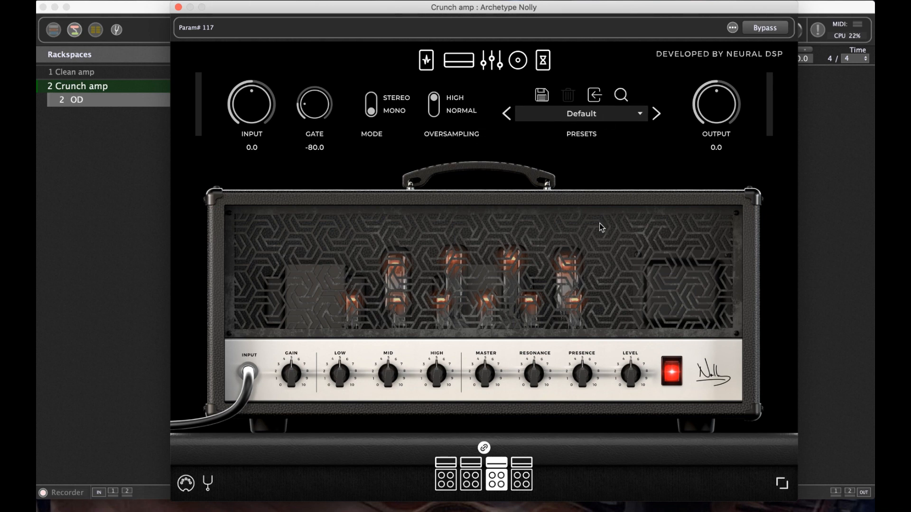
pyautogui.click(615, 119)
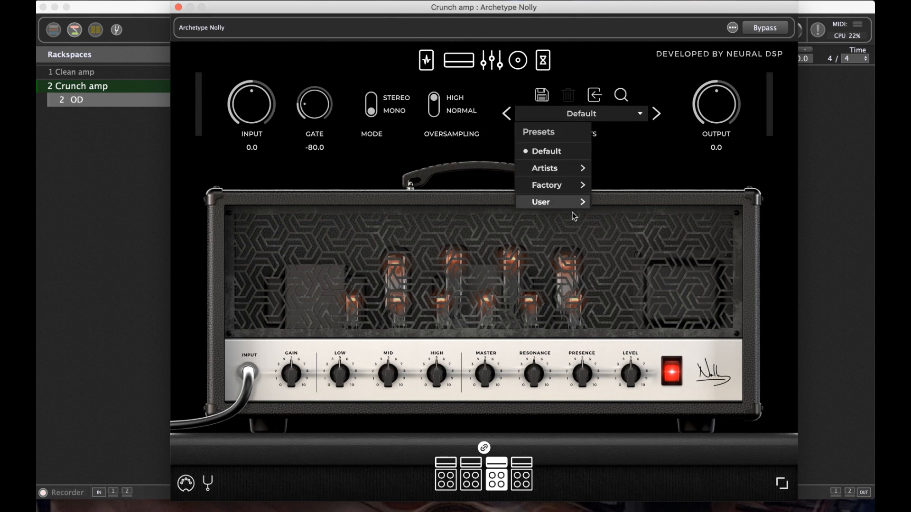
pyautogui.moveTo(570, 208)
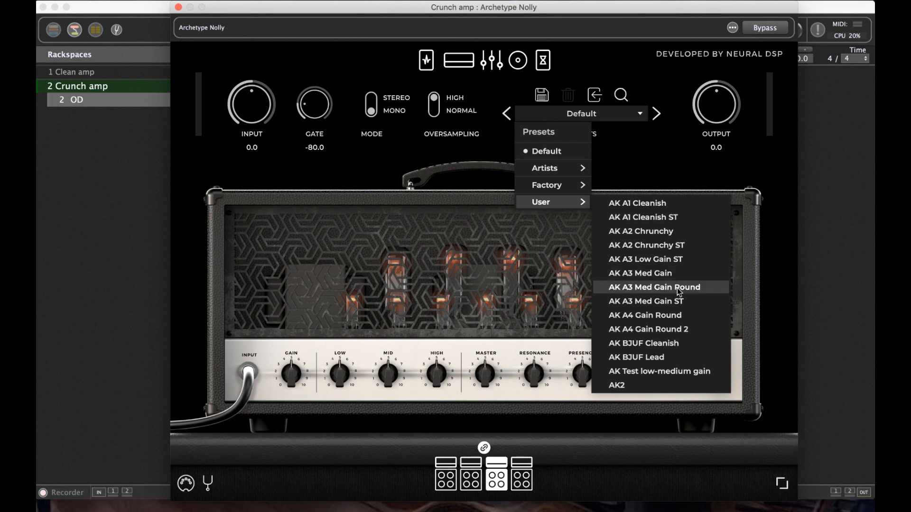
pyautogui.click(682, 300)
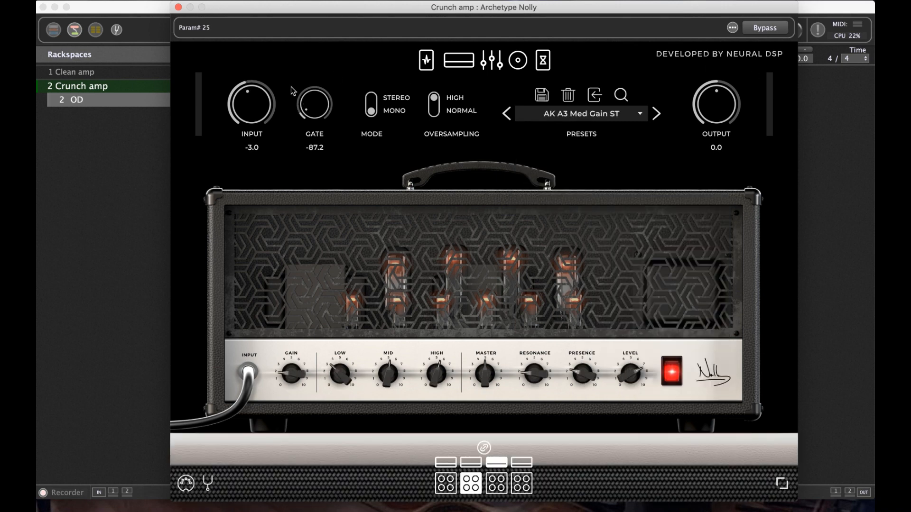
# - Look through Archetype Nolly's pedal, amp, equalizer, cabinet and time-effect sections, and close the editor
pyautogui.click(457, 62)
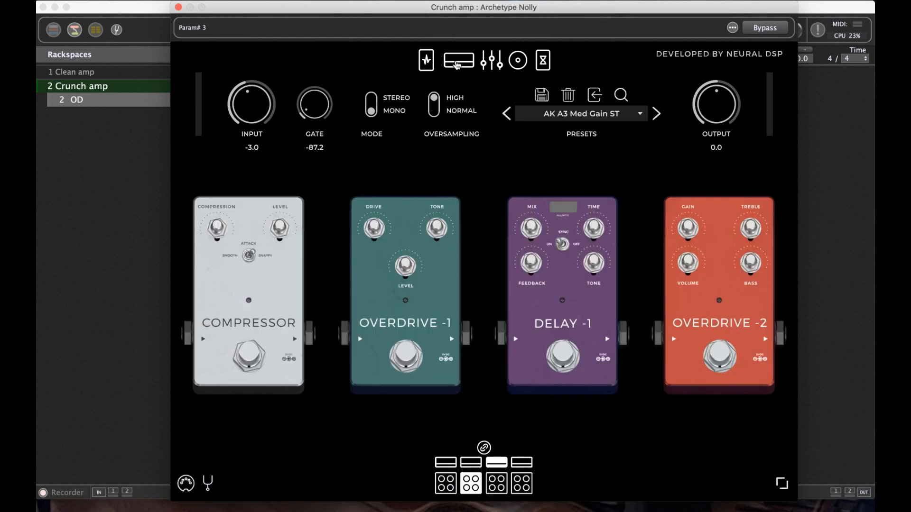
pyautogui.click(457, 64)
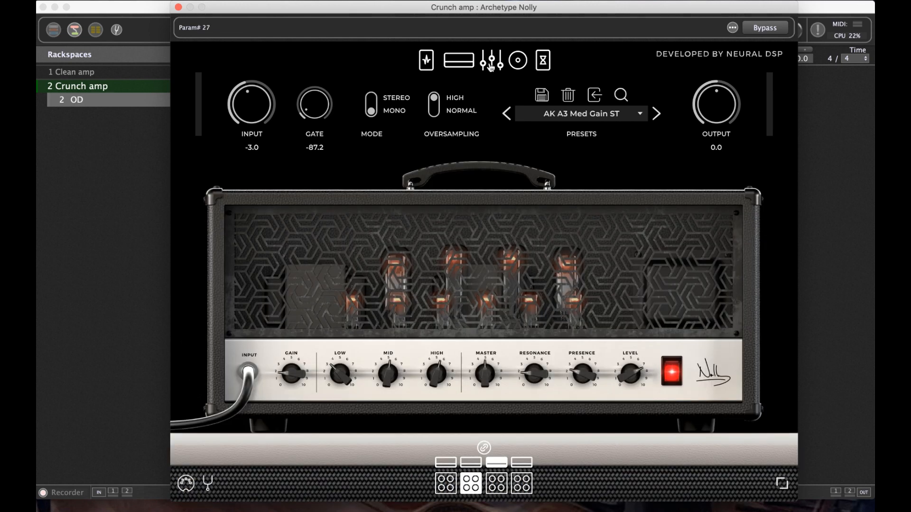
pyautogui.click(518, 64)
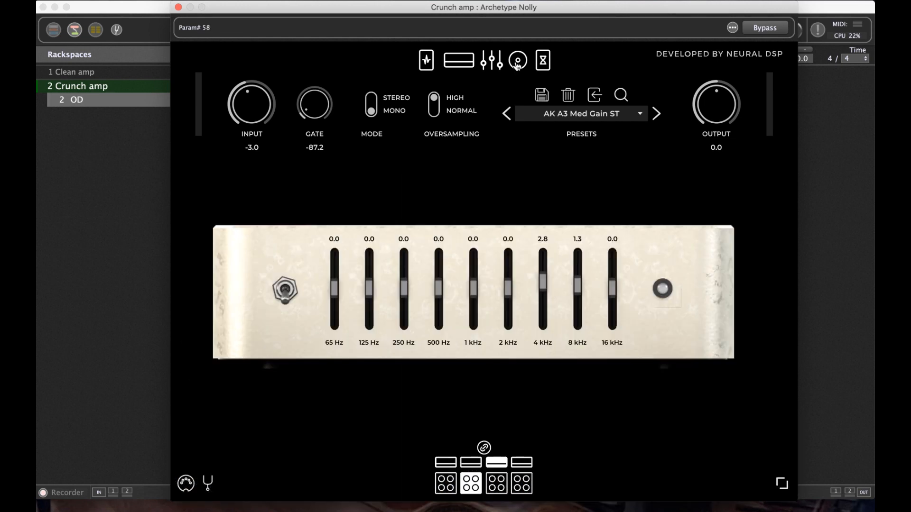
pyautogui.click(517, 64)
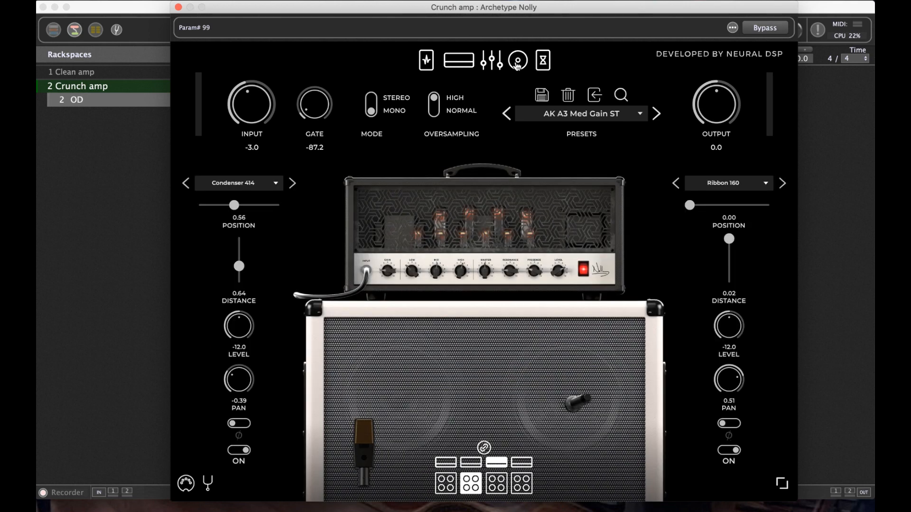
pyautogui.click(543, 60)
pyautogui.click(179, 7)
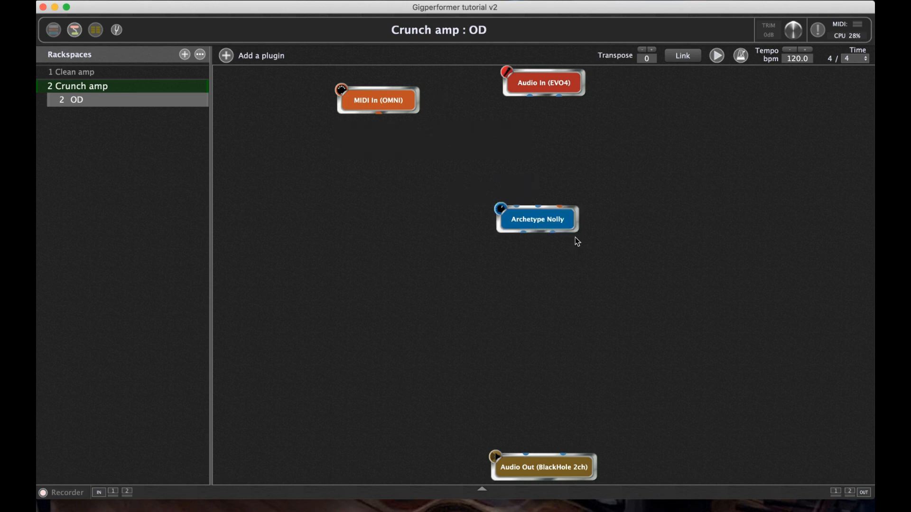
# - Wire Audio In through Archetype Nolly to both Audio Out channels, and switch between the Clean amp and Crunch amp rackspaces
pyautogui.moveTo(533, 96); pyautogui.dragTo(526, 457)
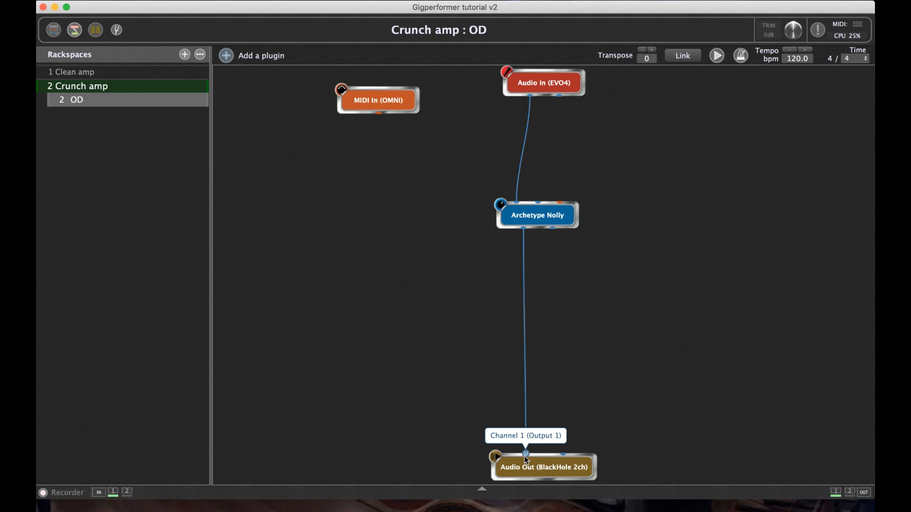
pyautogui.moveTo(551, 227); pyautogui.dragTo(565, 454)
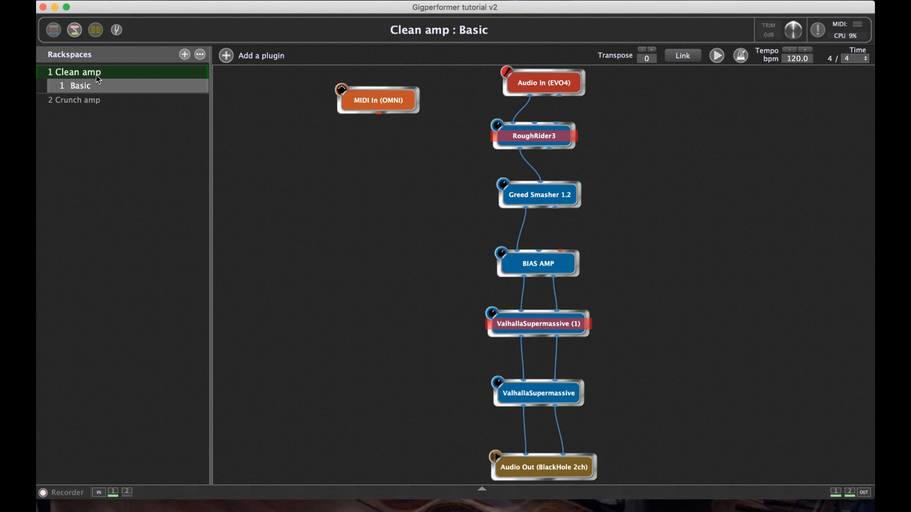
pyautogui.press('Down')
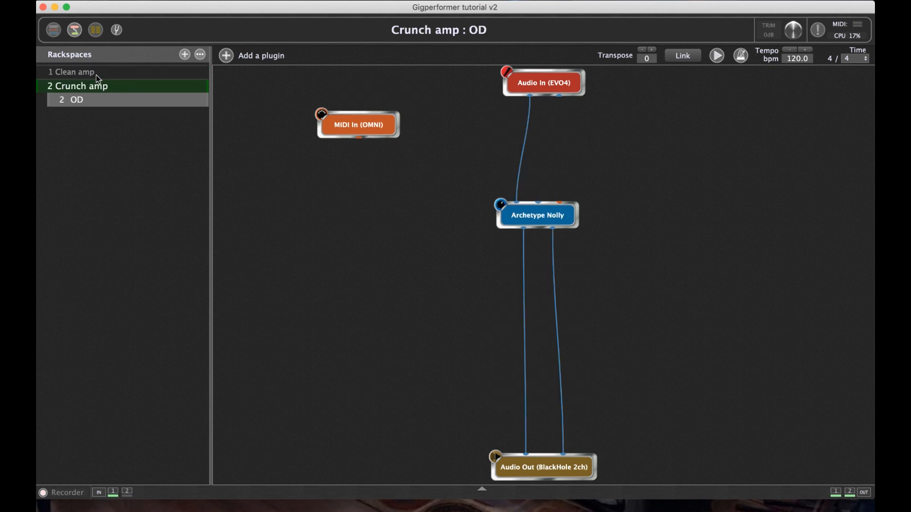
# - Bypass Greed Smasher 1.2 in the Clean amp rackspace, and switch between the two rackspaces to compare them
pyautogui.press('Up')
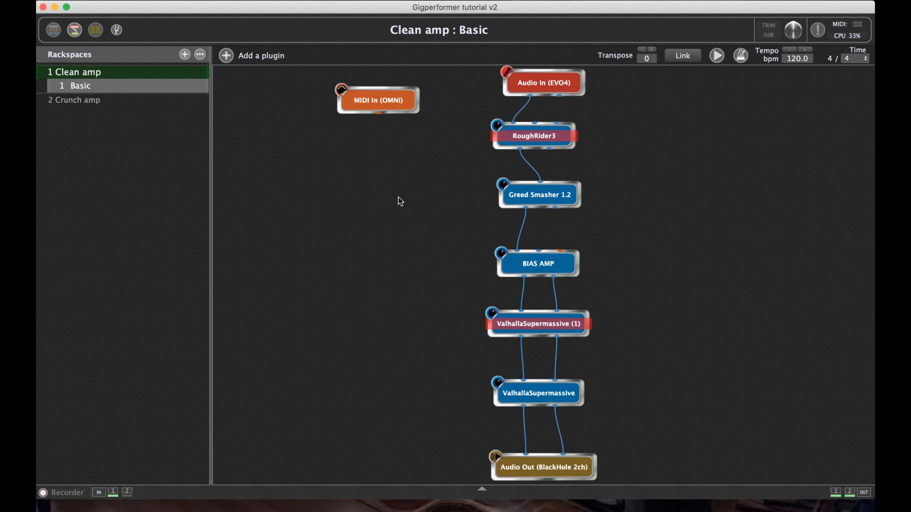
pyautogui.doubleClick(540, 202)
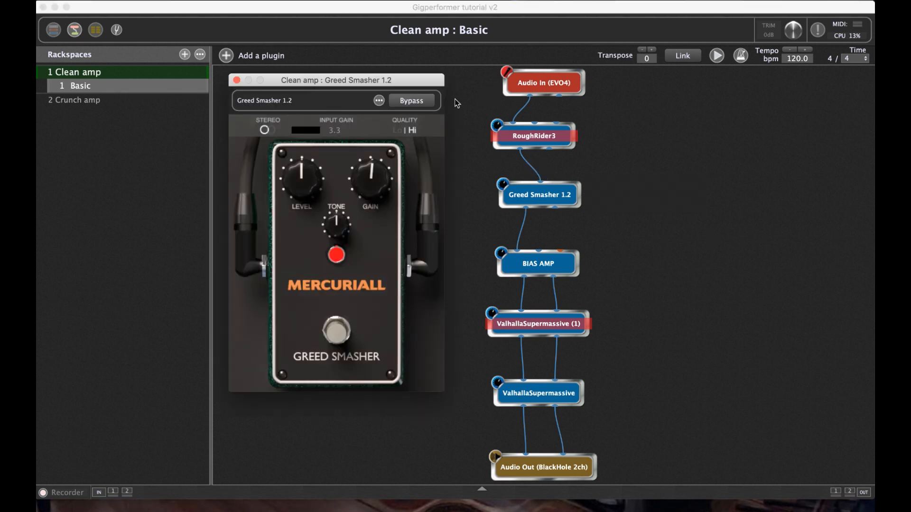
pyautogui.click(413, 106)
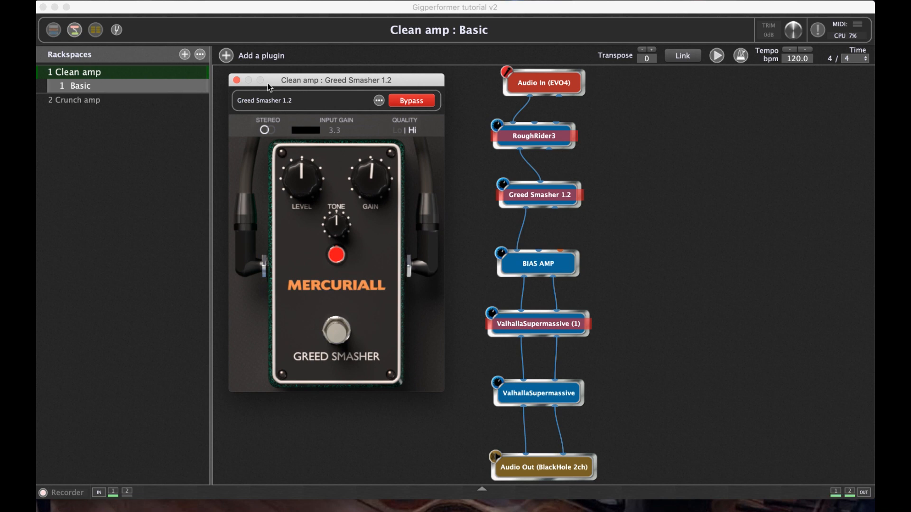
pyautogui.click(236, 80)
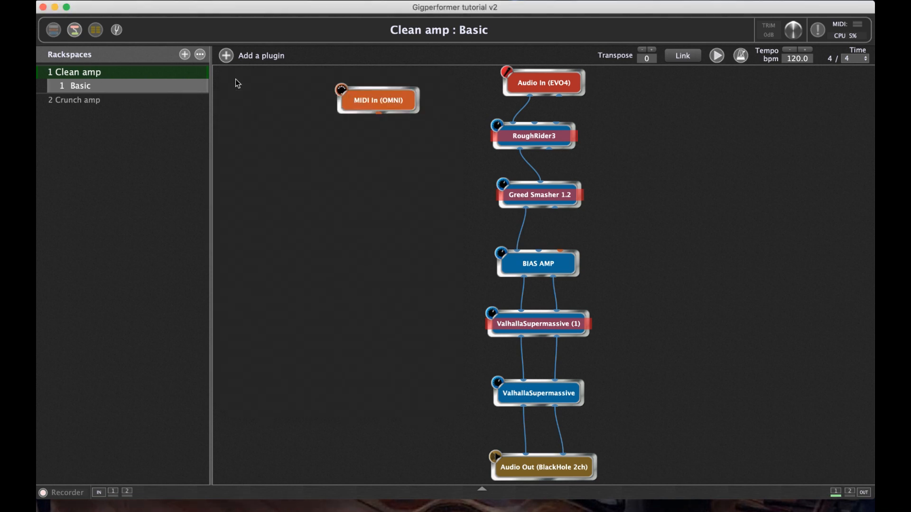
pyautogui.press('Down')
pyautogui.press('Up')
pyautogui.press('Down')
pyautogui.press('Up')
# - Check the properties of the Clean amp rackspace and of the Crunch amp's OD variation
pyautogui.doubleClick(110, 77)
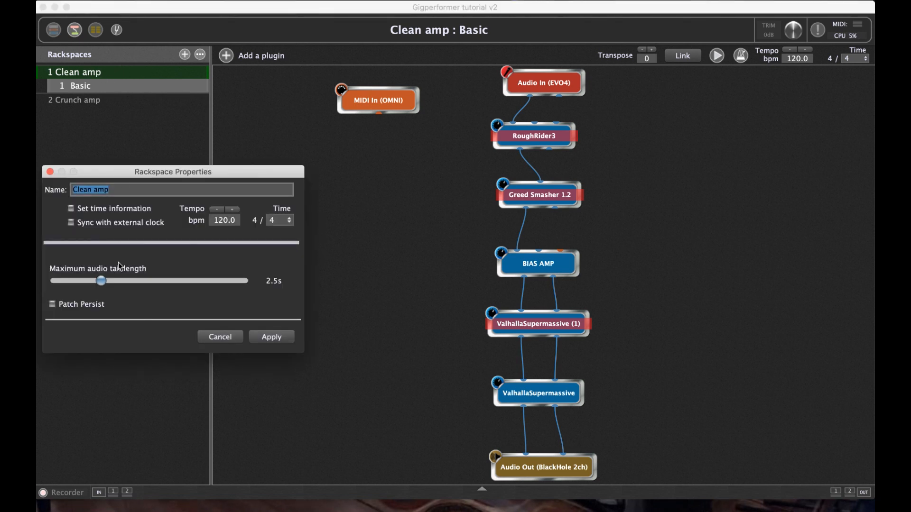
pyautogui.click(267, 336)
pyautogui.click(118, 100)
pyautogui.doubleClick(115, 101)
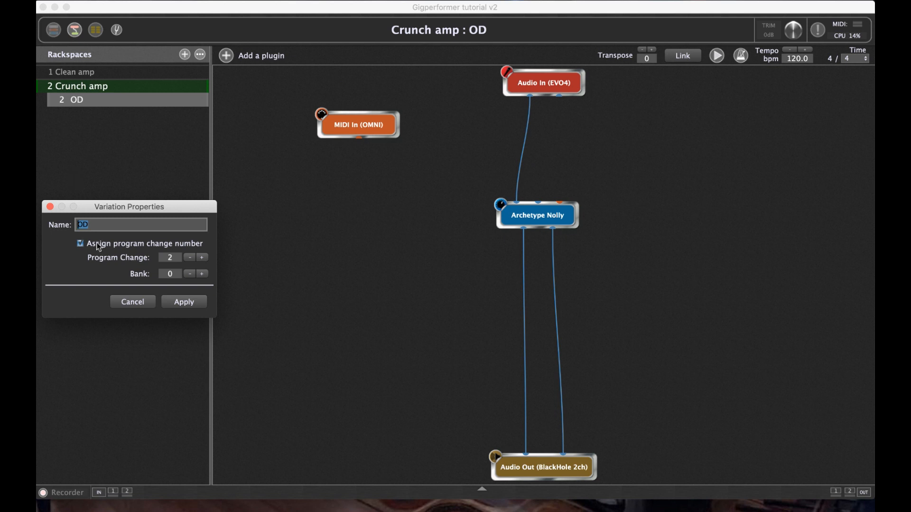
pyautogui.click(150, 302)
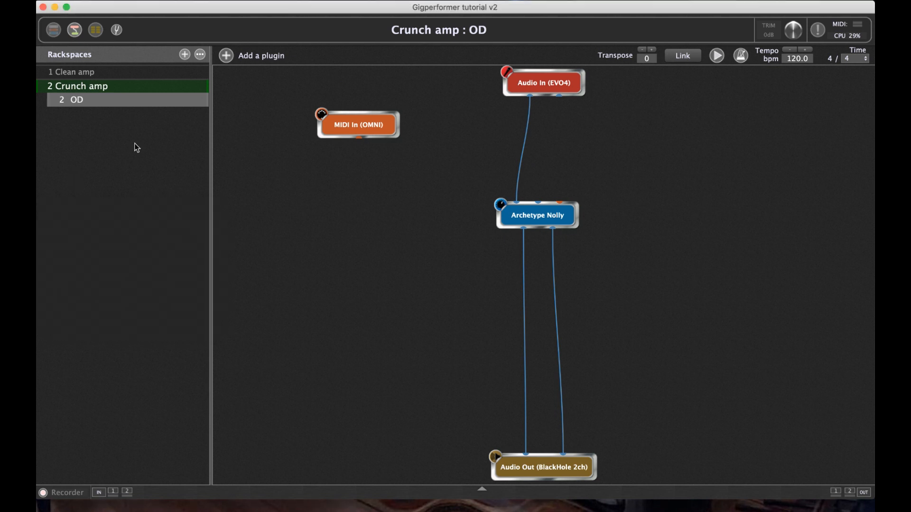
# - Set the Crunch amp rackspace's maximum audio tail length to 0.3 s
pyautogui.doubleClick(108, 90)
pyautogui.moveTo(103, 281); pyautogui.dragTo(53, 283)
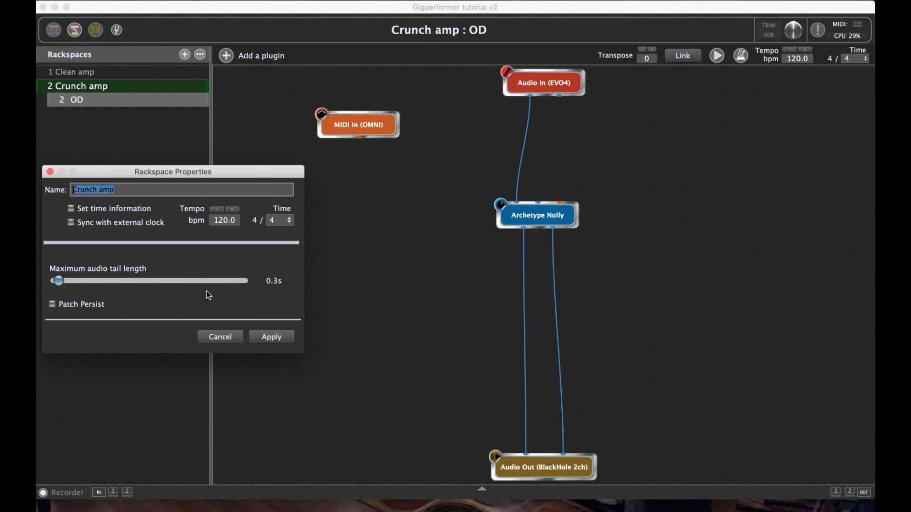
pyautogui.click(271, 337)
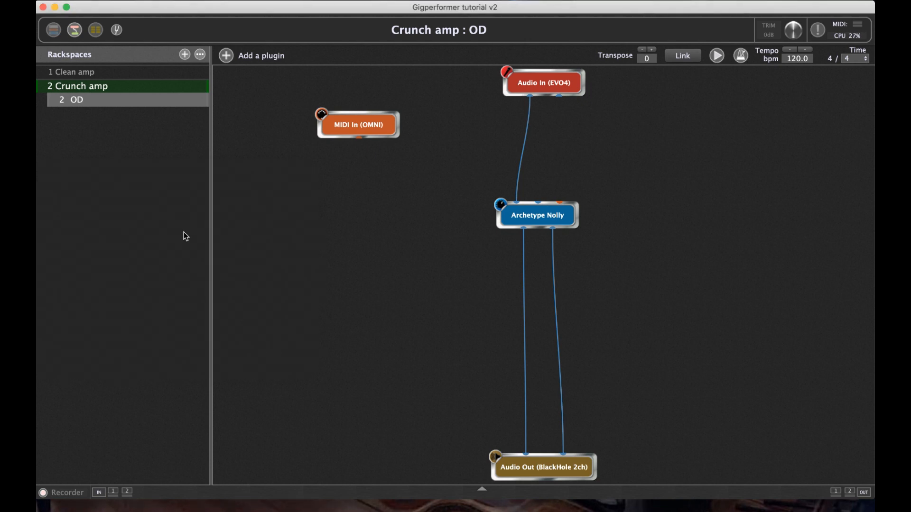
# - Switch repeatedly between the Clean amp and Crunch amp rackspaces to test the changeover, ending on Clean amp
pyautogui.press('Up')
pyautogui.press('Down')
pyautogui.press('Up')
pyautogui.press('Down')
pyautogui.press('Up')
pyautogui.press('Down')
pyautogui.press('Up')
pyautogui.press('Down')
pyautogui.press('Up')
pyautogui.press('Down')
pyautogui.press('Up')
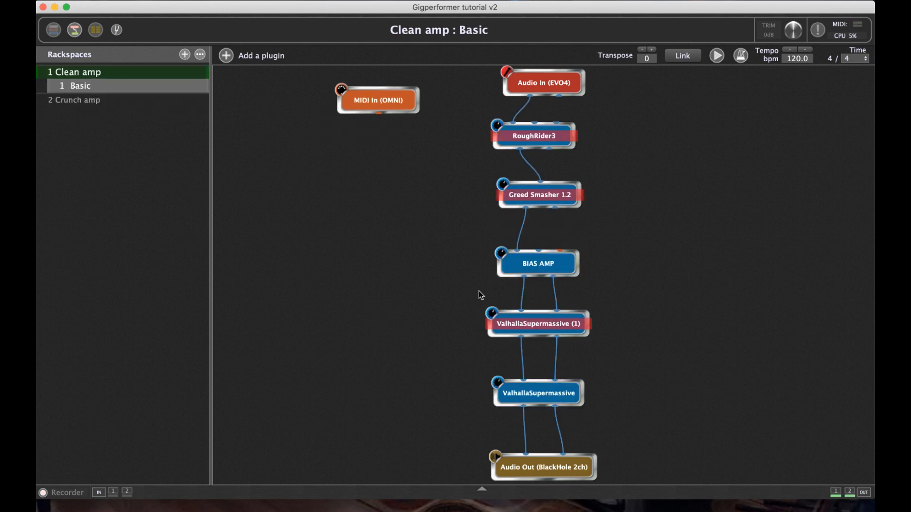
pyautogui.press('Down')
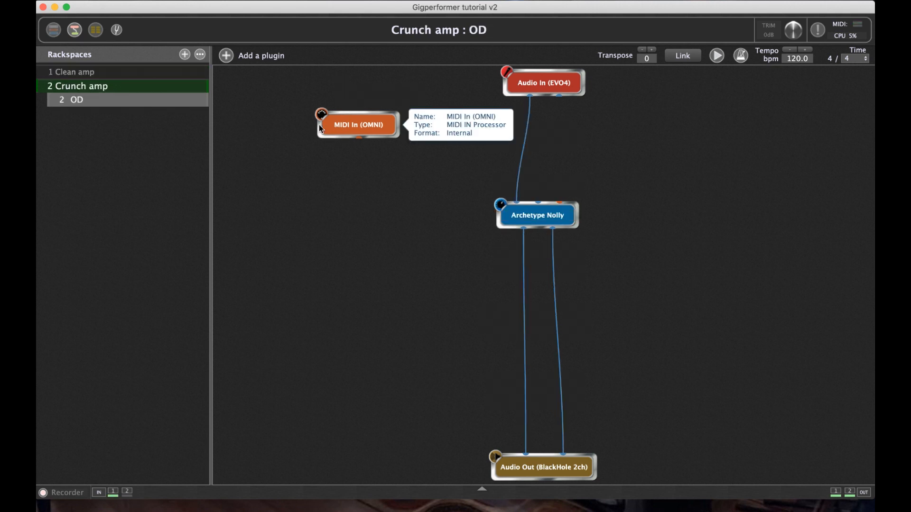
pyautogui.press('Up')
pyautogui.press('Down')
pyautogui.press('Up')
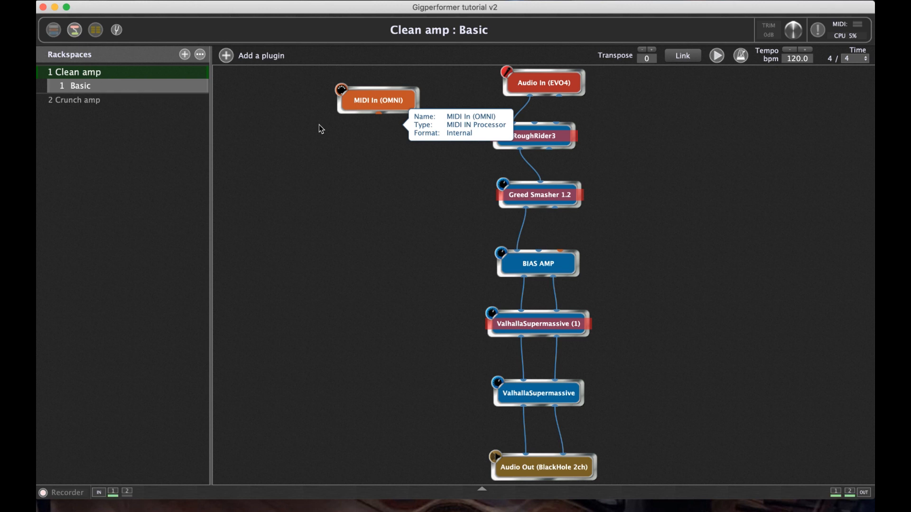
pyautogui.press('Down')
pyautogui.press('Up')
pyautogui.press('Down')
pyautogui.press('Up')
# - Add a new variation named Boosted with delay to the Clean amp rackspace
pyautogui.rightClick(114, 86)
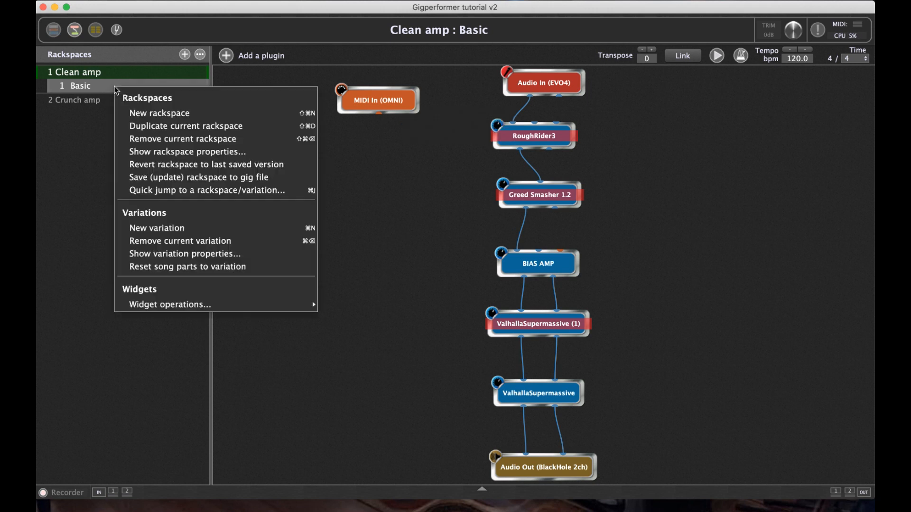
pyautogui.click(179, 230)
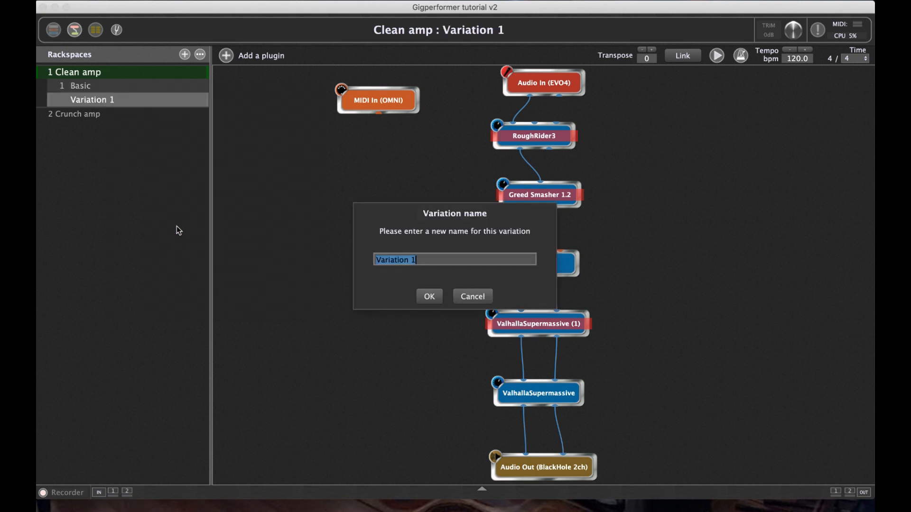
pyautogui.write('Drive')
pyautogui.press('BackSpace')
pyautogui.press('BackSpace')
pyautogui.press('BackSpace')
pyautogui.press('BackSpace')
pyautogui.press('BackSpace')
pyautogui.write('Dri')
pyautogui.press('BackSpace')
pyautogui.press('BackSpace')
pyautogui.press('BackSpace')
pyautogui.write('Boosted')
pyautogui.write(' iw')
pyautogui.press('BackSpace')
pyautogui.press('BackSpace')
pyautogui.press('BackSpace')
pyautogui.write('with delay')
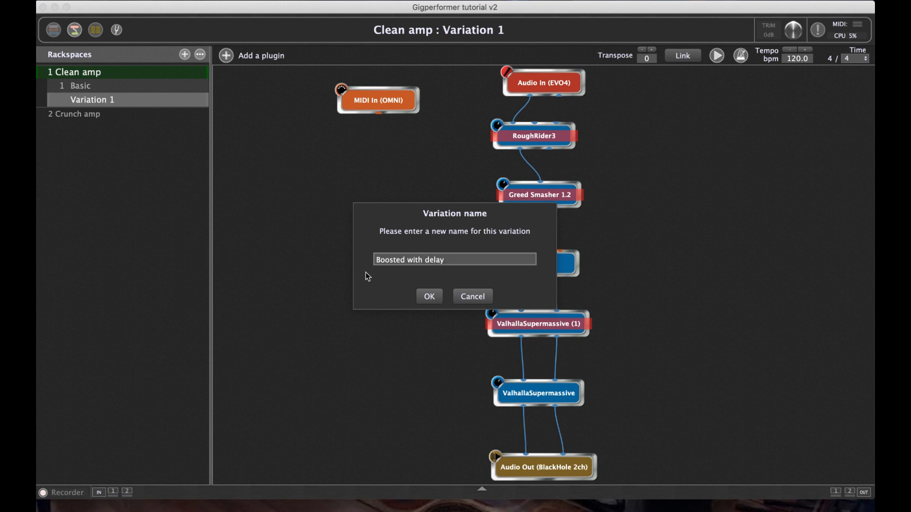
pyautogui.click(429, 297)
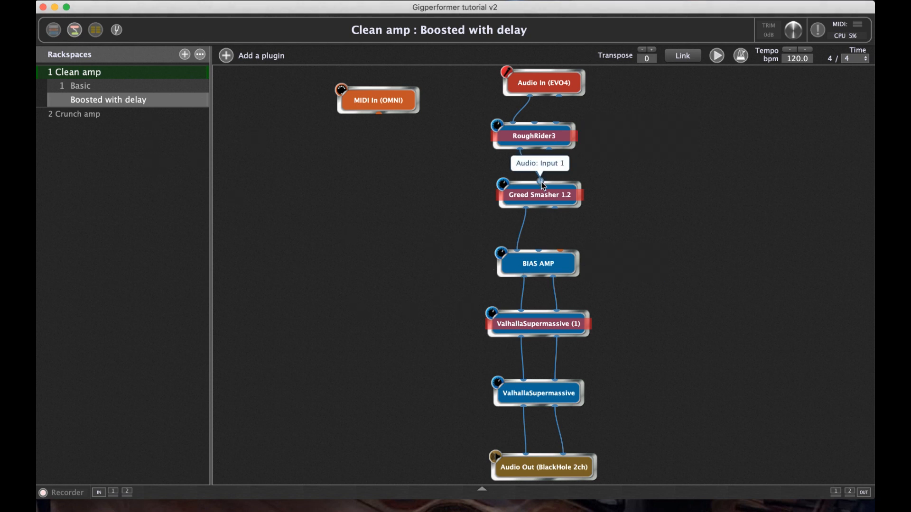
# - Take Greed Smasher 1.2 out of bypass, and compare the Basic and Boosted with delay variations
pyautogui.doubleClick(534, 199)
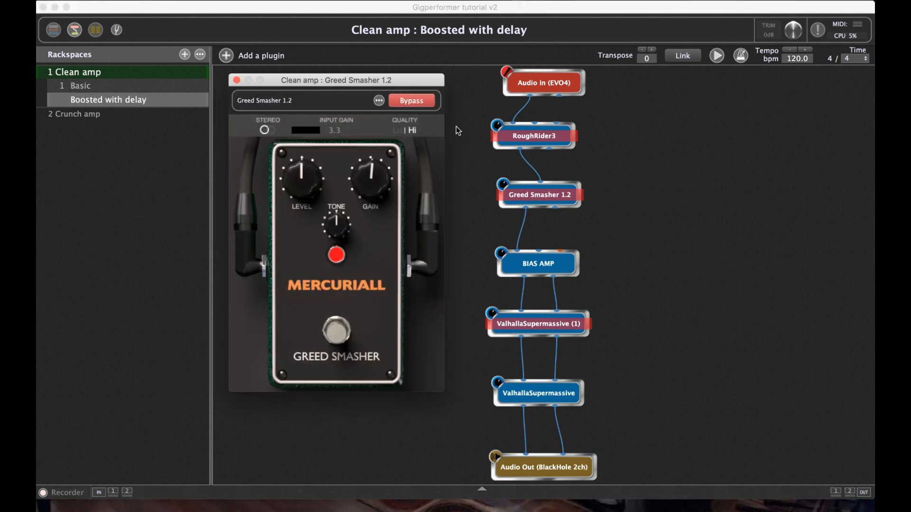
pyautogui.click(237, 80)
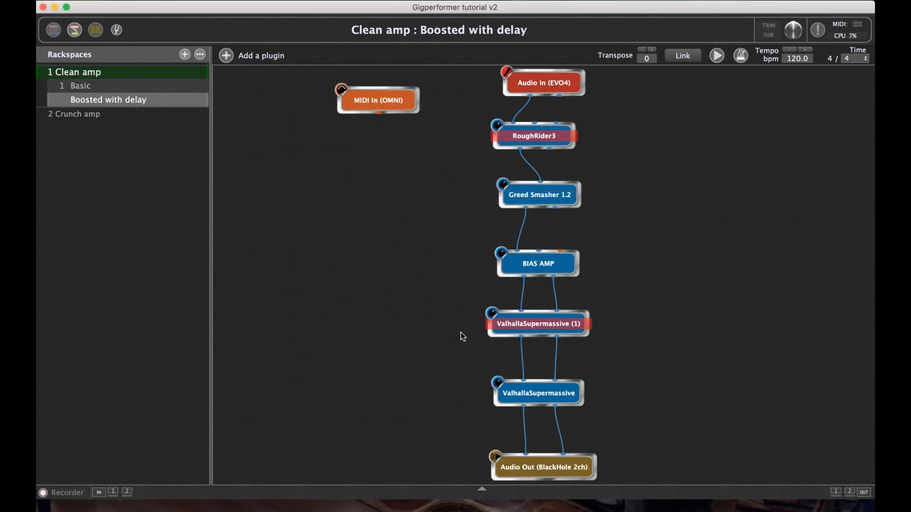
pyautogui.click(105, 87)
pyautogui.click(104, 101)
pyautogui.click(106, 92)
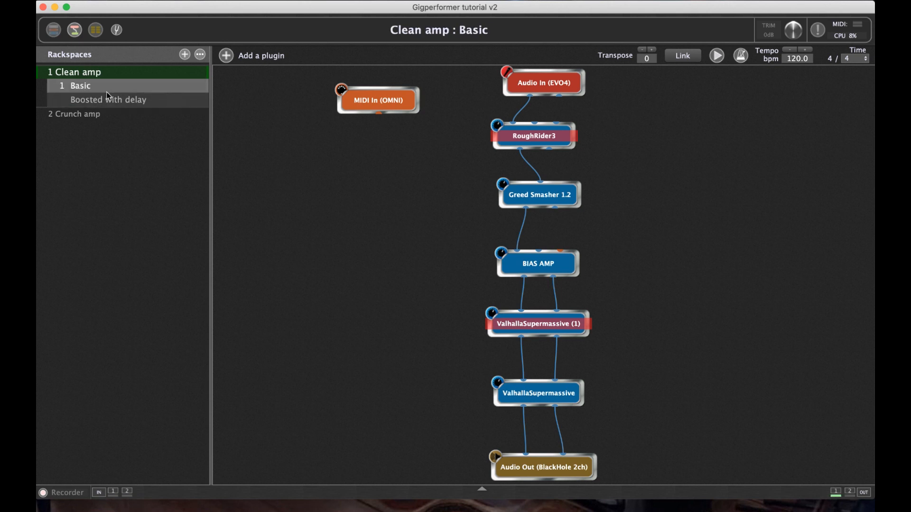
pyautogui.click(106, 99)
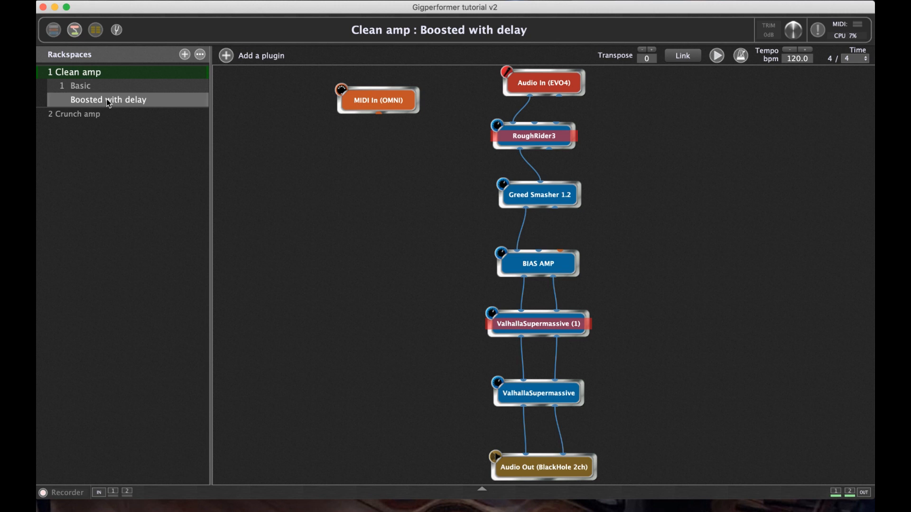
# - Set the program change number of the Crunch amp's OD variation to 3
pyautogui.doubleClick(106, 99)
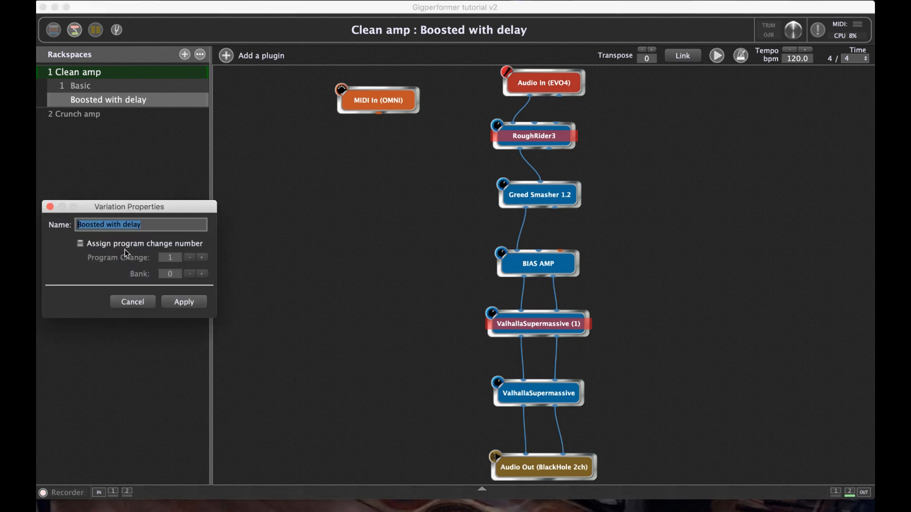
pyautogui.click(132, 302)
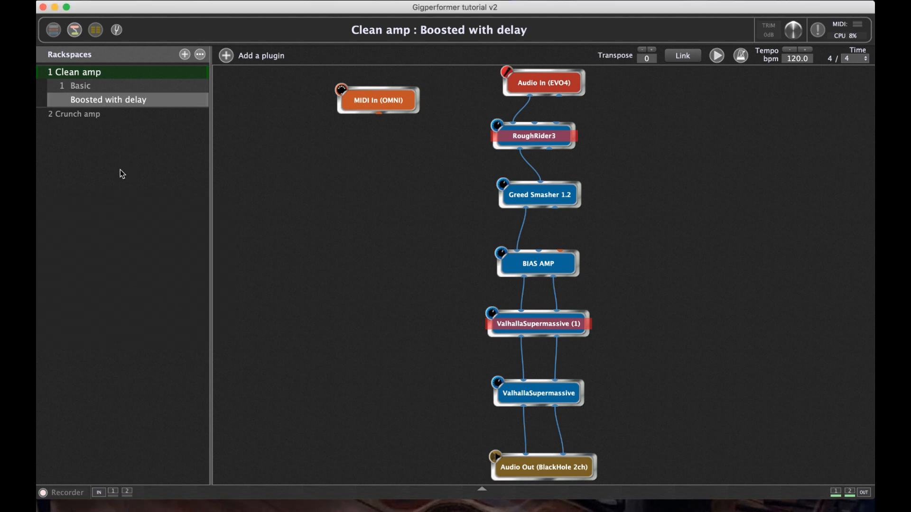
pyautogui.click(74, 116)
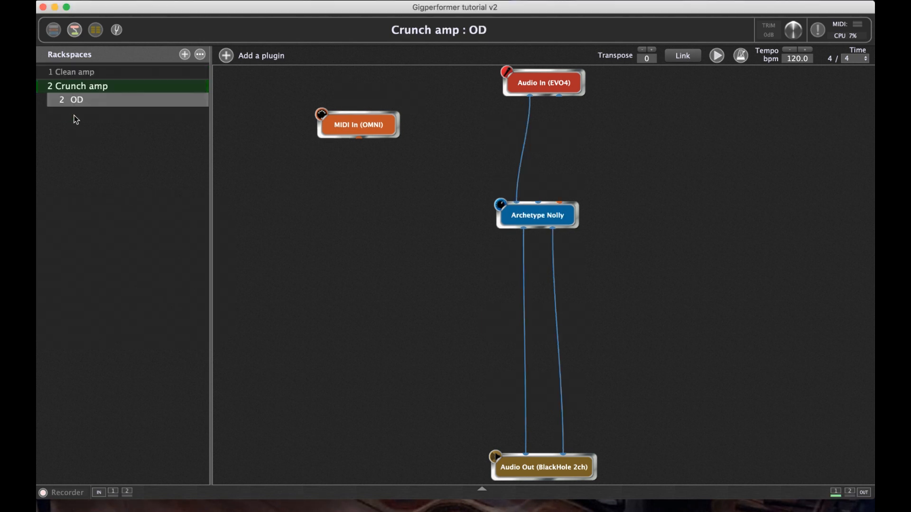
pyautogui.doubleClick(132, 100)
pyautogui.click(201, 257)
pyautogui.click(190, 303)
# - Assign program change number 2 to the Clean amp's Boosted with delay variation
pyautogui.click(126, 74)
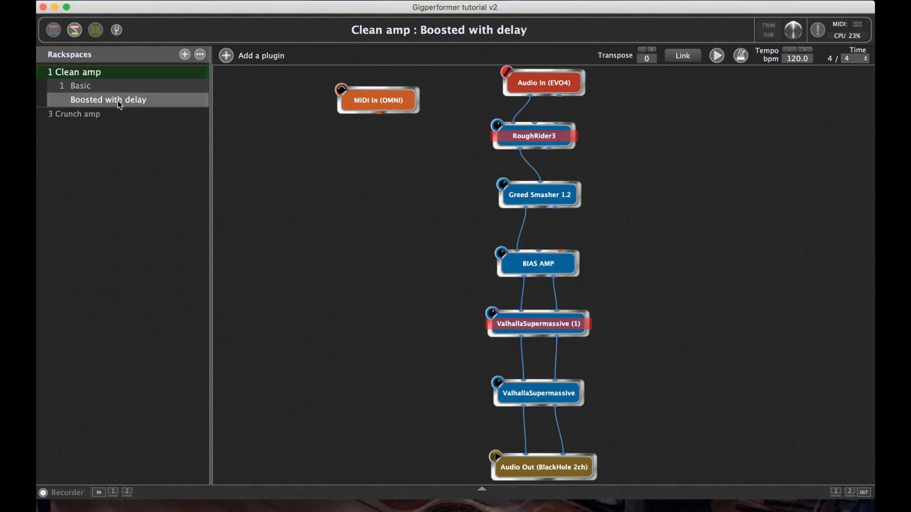
pyautogui.doubleClick(117, 100)
pyautogui.click(148, 245)
pyautogui.click(201, 257)
pyautogui.click(184, 302)
# - Step through the Basic, Boosted with delay and OD variations, and return to the Clean amp rackspace
pyautogui.press('Up')
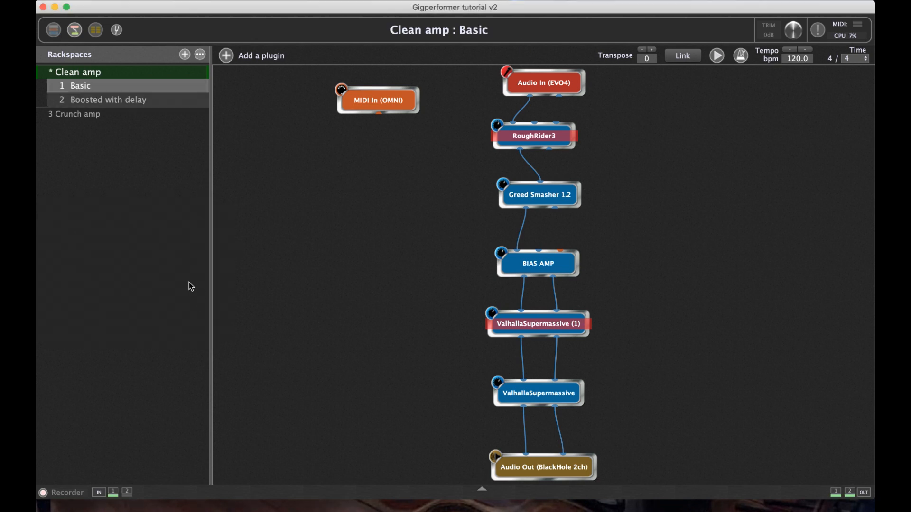
pyautogui.press('Down')
pyautogui.press('Down')
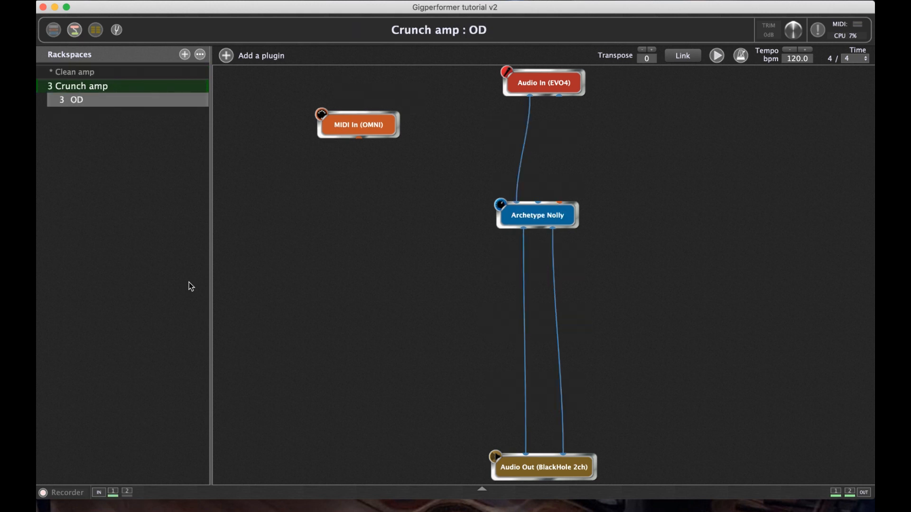
pyautogui.press('Up')
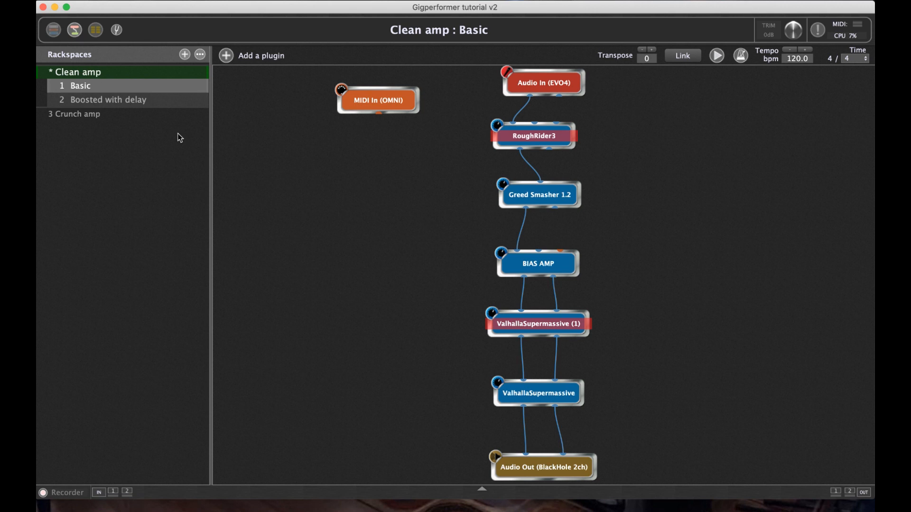
# - Open the Clean amp's front panel in edit mode and shrink the empty panel to a smaller unit size
pyautogui.click(54, 30)
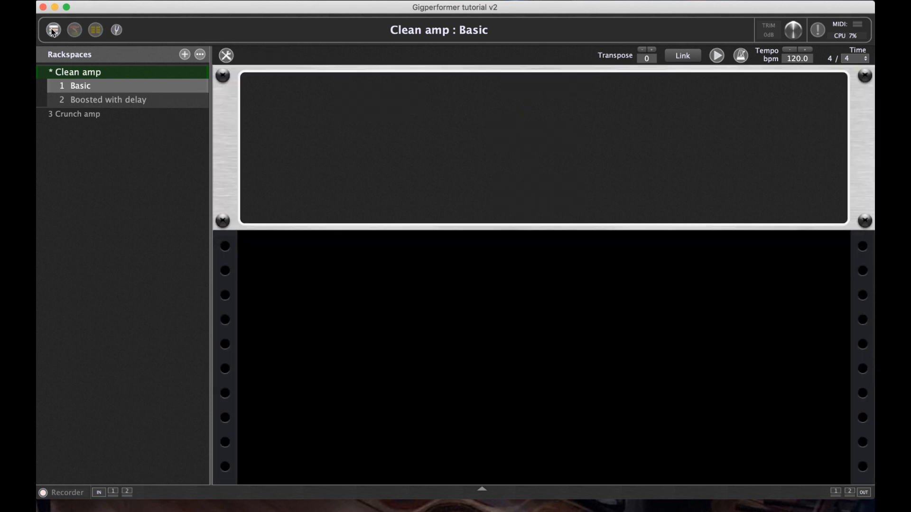
pyautogui.click(226, 56)
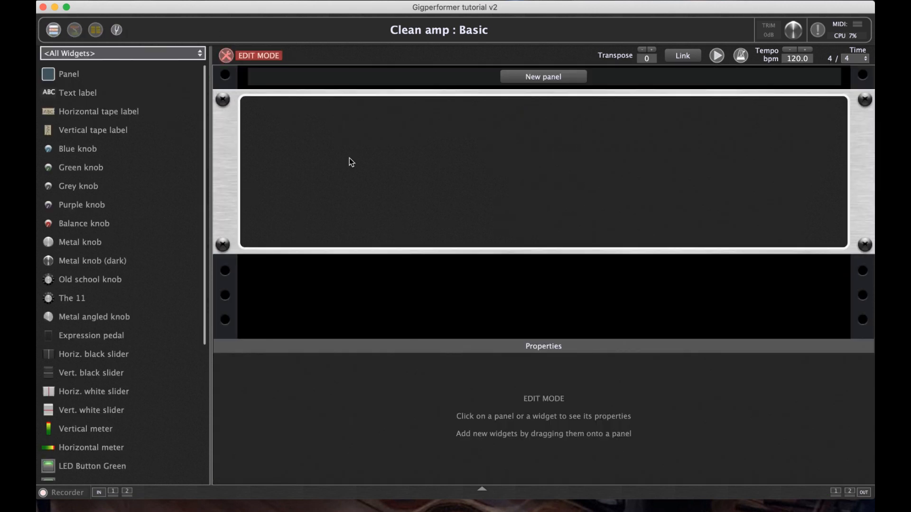
pyautogui.rightClick(424, 152)
pyautogui.click(486, 231)
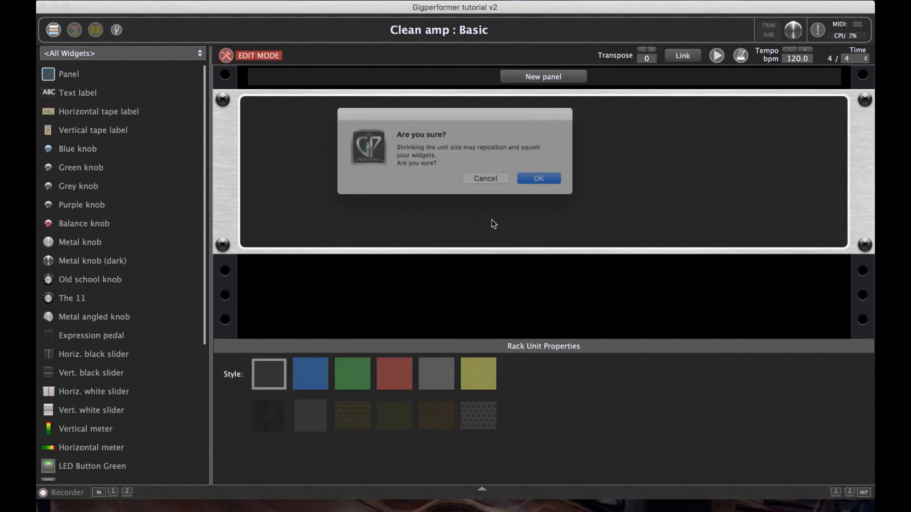
pyautogui.click(543, 179)
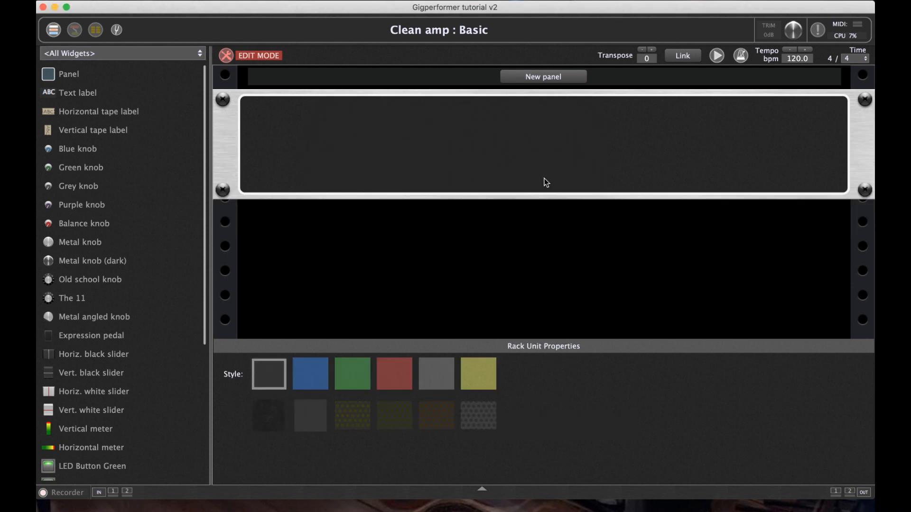
# - Add a toggle switch widget near the left end of the Clean amp's panel
pyautogui.scroll(-5, 175, 241)
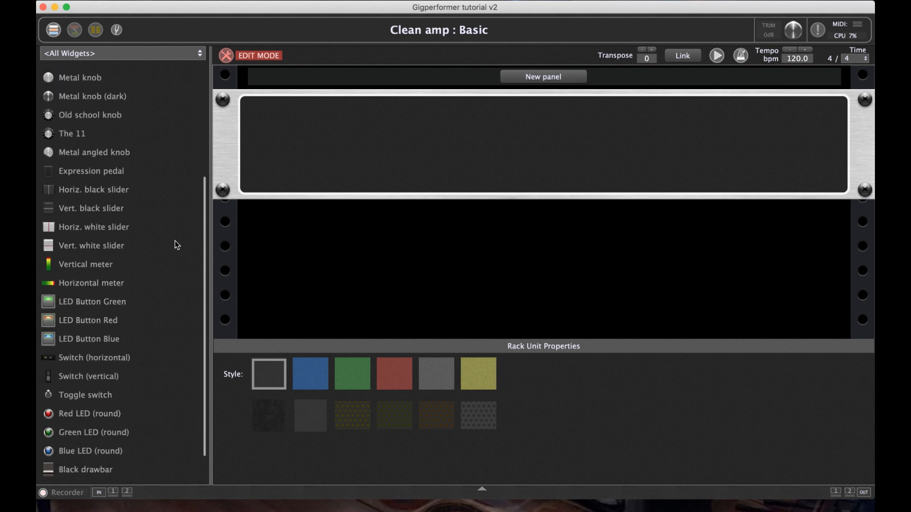
pyautogui.scroll(-2, 175, 240)
pyautogui.moveTo(83, 357); pyautogui.dragTo(317, 133)
pyautogui.moveTo(318, 135); pyautogui.dragTo(286, 138)
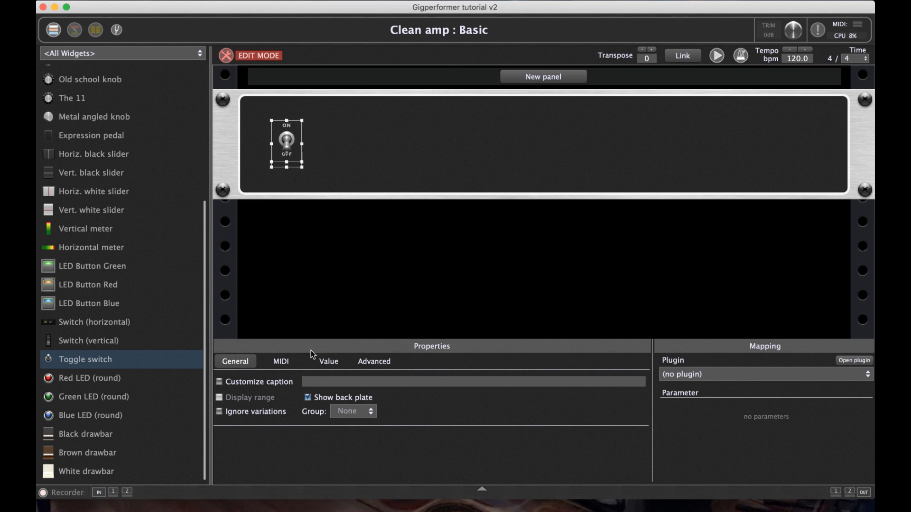
# - Map the toggle switch to the Bypass plugin parameter of Greed Smasher 1.2 and invert its value
pyautogui.click(281, 364)
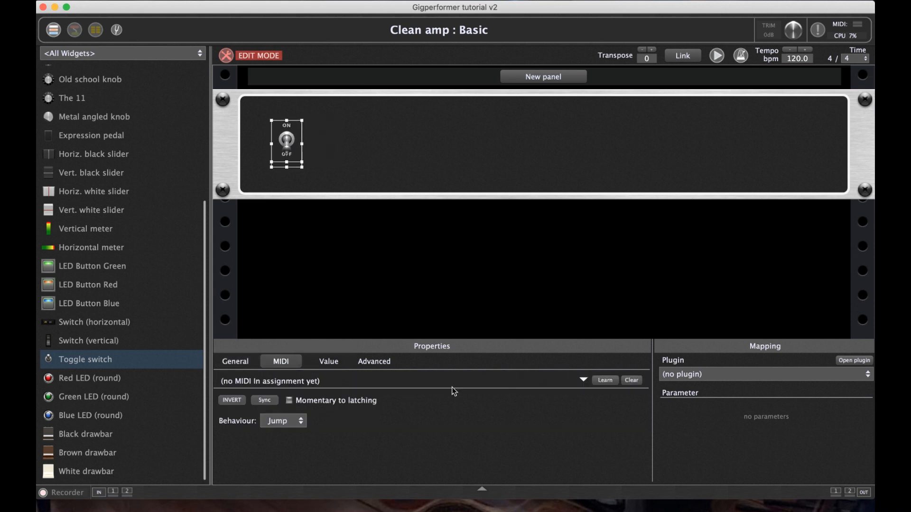
pyautogui.click(700, 377)
pyautogui.click(739, 313)
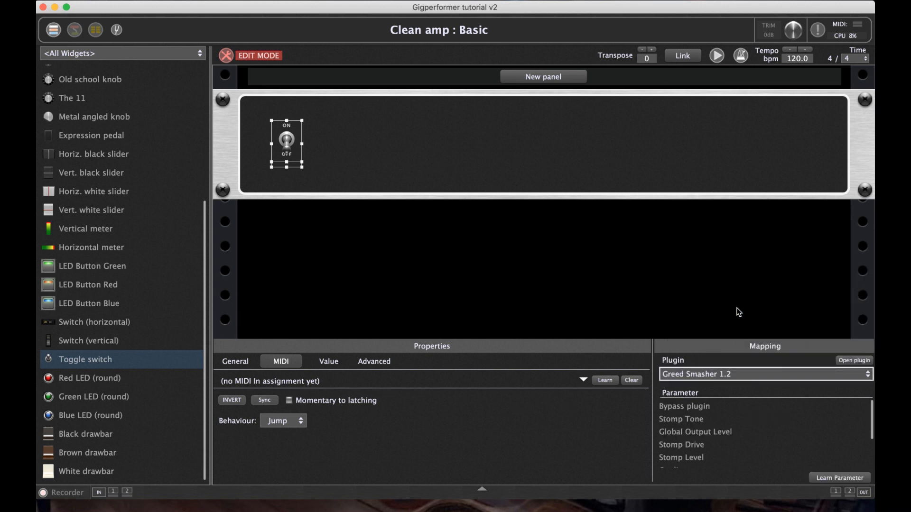
pyautogui.click(716, 405)
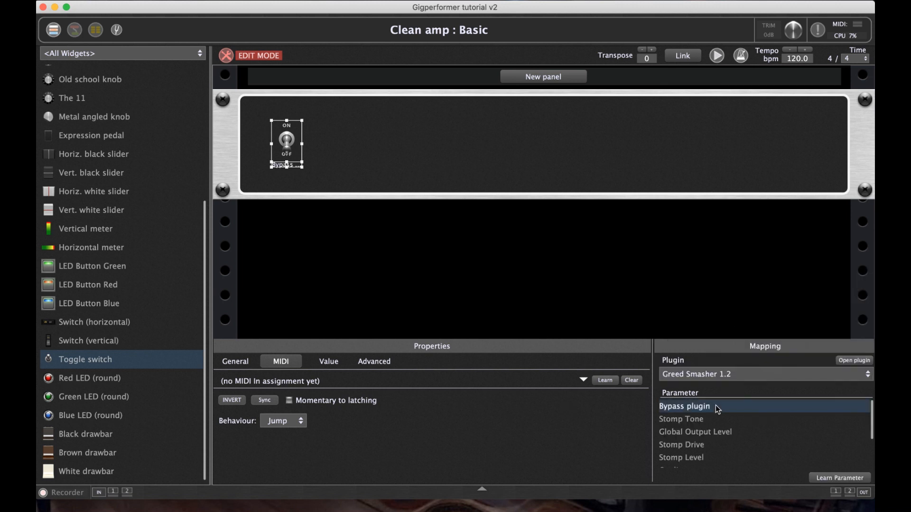
pyautogui.click(332, 362)
pyautogui.click(350, 384)
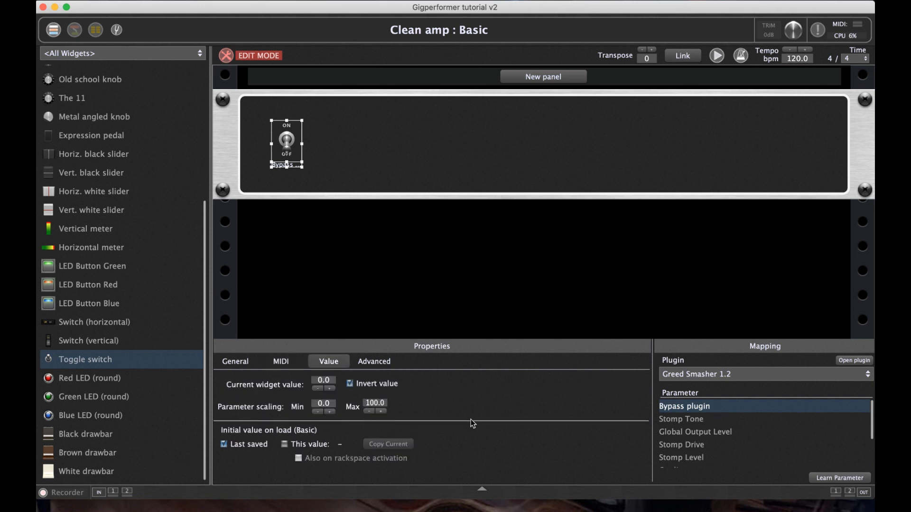
# - Leave edit mode and turn the Greed Smasher switch on in the Boosted with delay variation
pyautogui.click(224, 56)
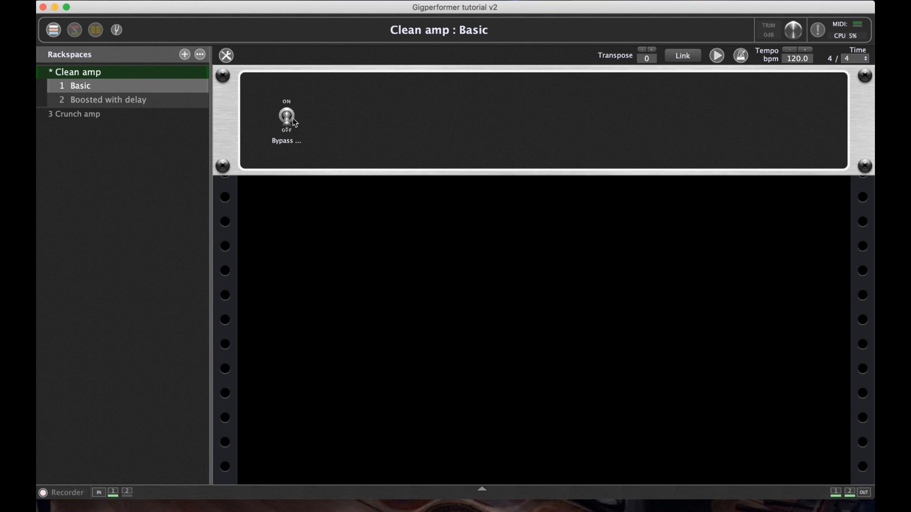
pyautogui.press('Down')
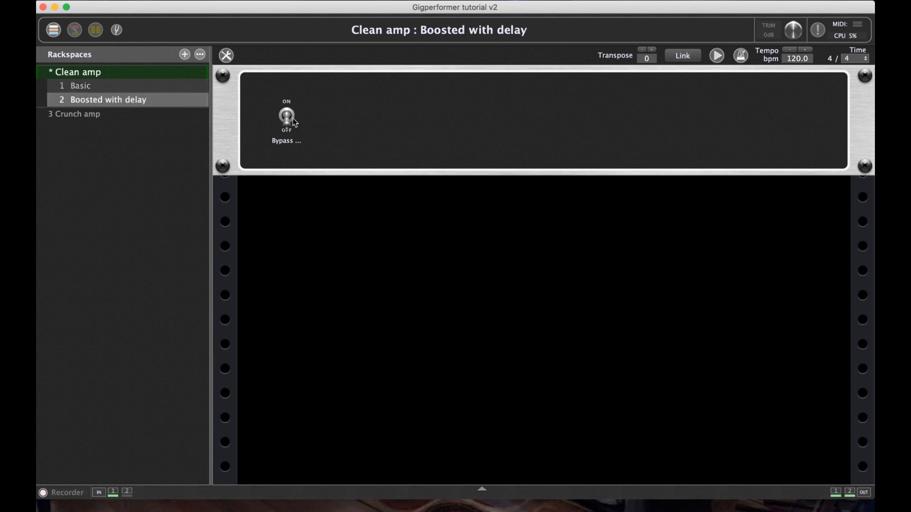
pyautogui.click(293, 119)
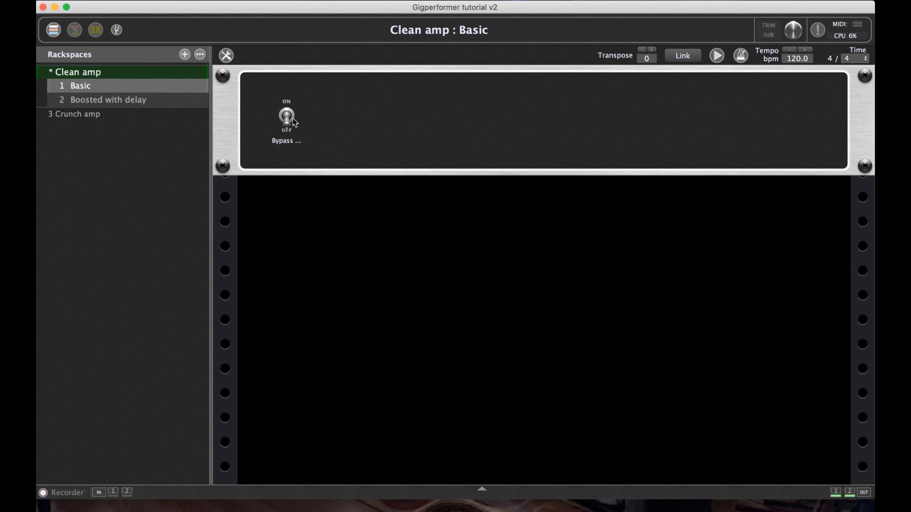
# - Add a second panel of the same height below the Clean amp's first panel and give it the blue style
pyautogui.click(227, 56)
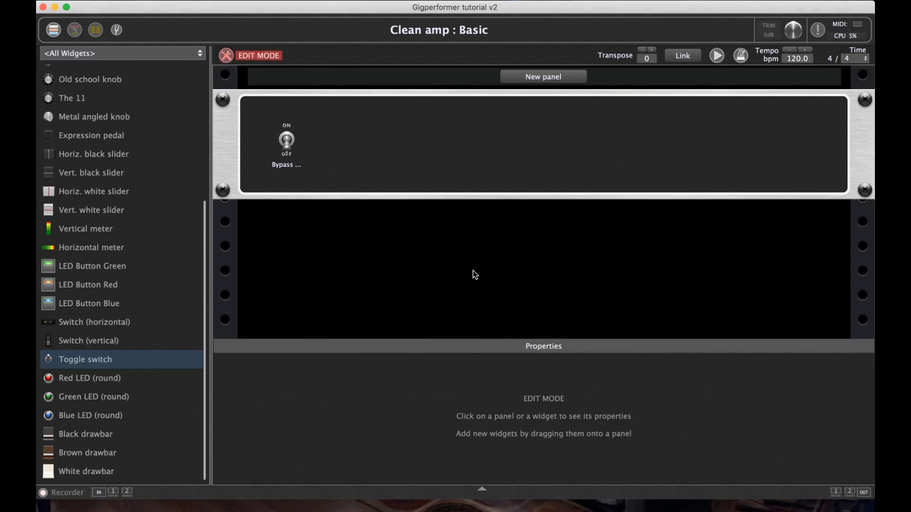
pyautogui.click(551, 76)
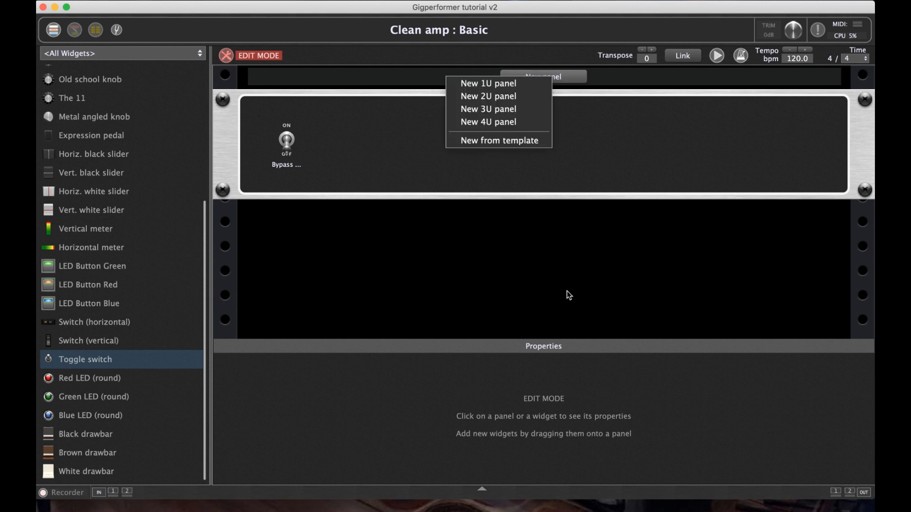
pyautogui.click(512, 87)
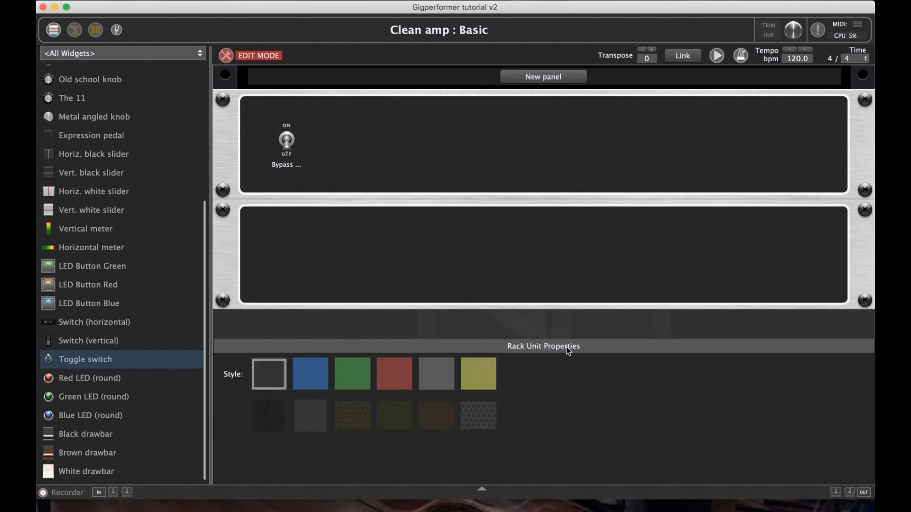
pyautogui.click(326, 380)
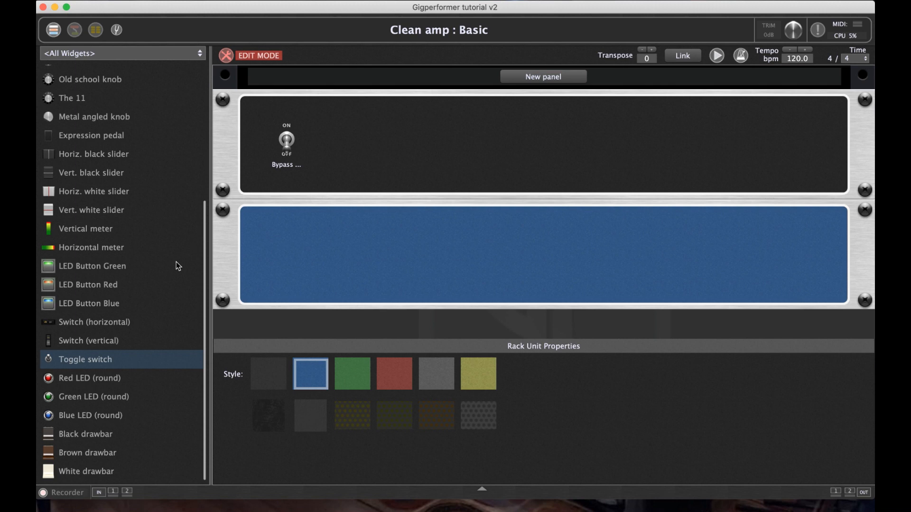
# - Add a toggle switch to the blue panel, mapped to the Bypass plugin parameter of ValhallaSupermassive (1) with its value inverted
pyautogui.moveTo(135, 357); pyautogui.dragTo(286, 249)
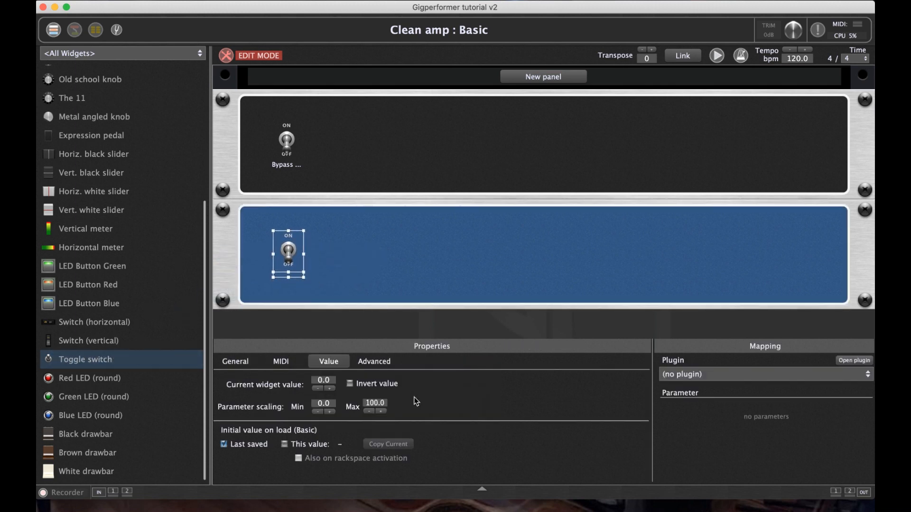
pyautogui.click(756, 375)
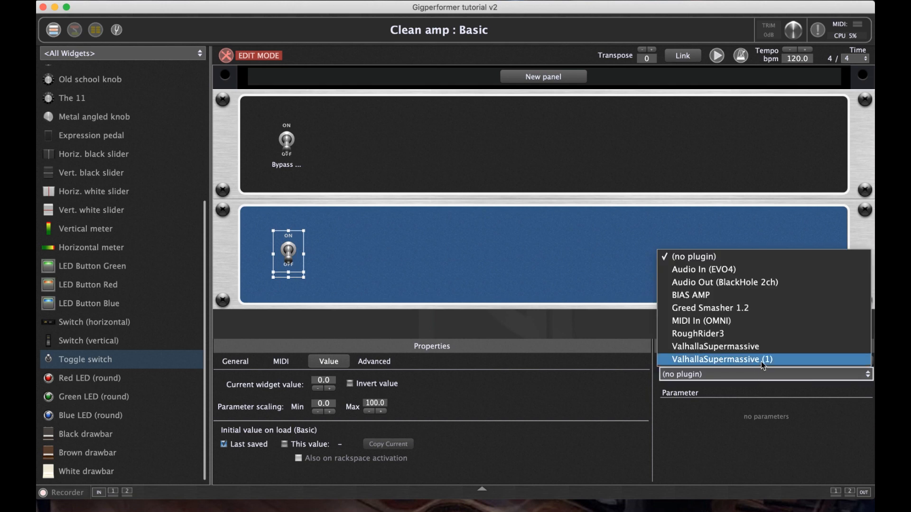
pyautogui.click(762, 362)
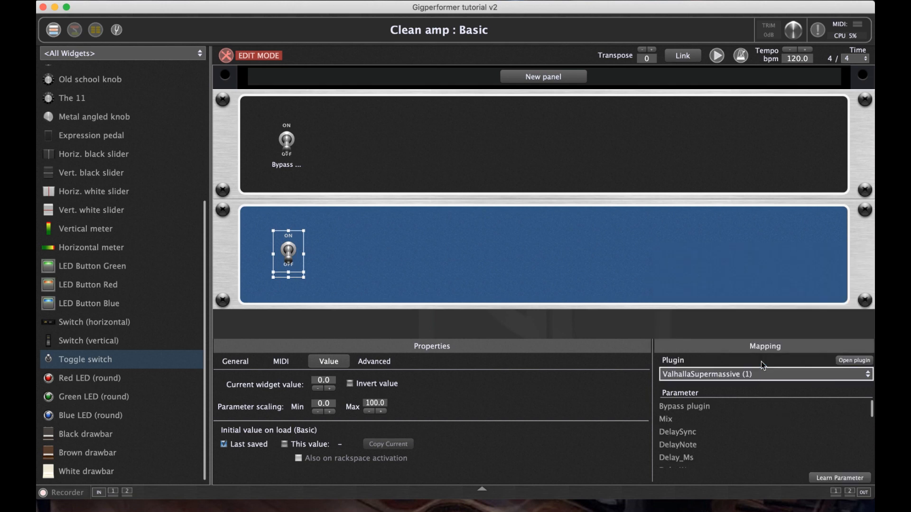
pyautogui.click(705, 412)
pyautogui.click(350, 384)
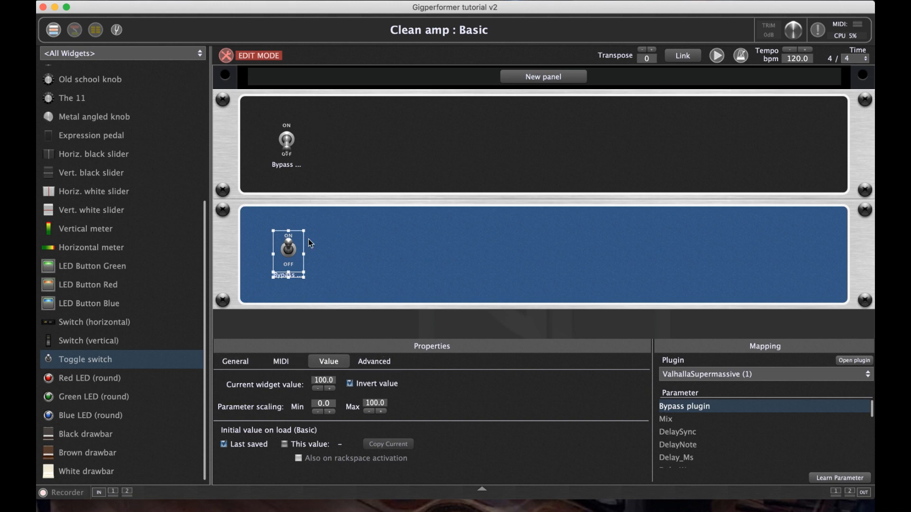
# - Select both toggle switches together to view the widget alignment and distribution options, and reselect the blue panel's switch alone
pyautogui.click(343, 259)
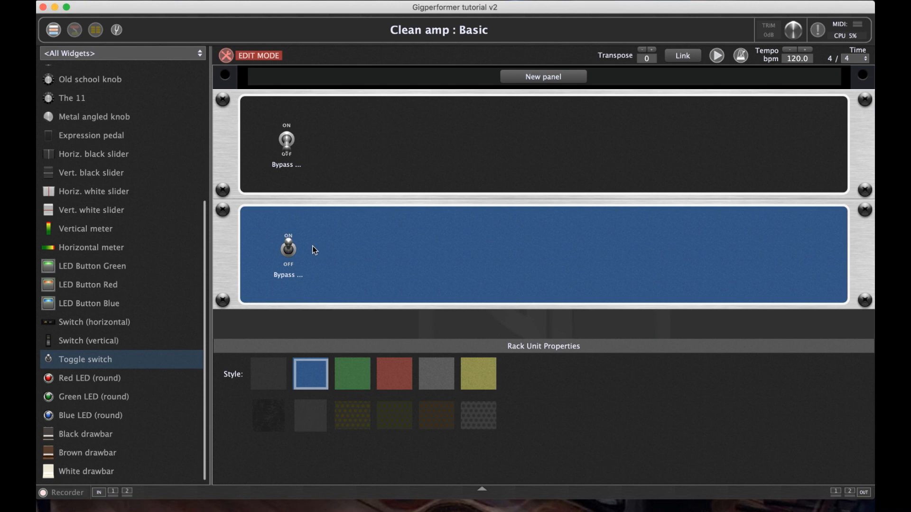
pyautogui.click(291, 248)
pyautogui.click(288, 142)
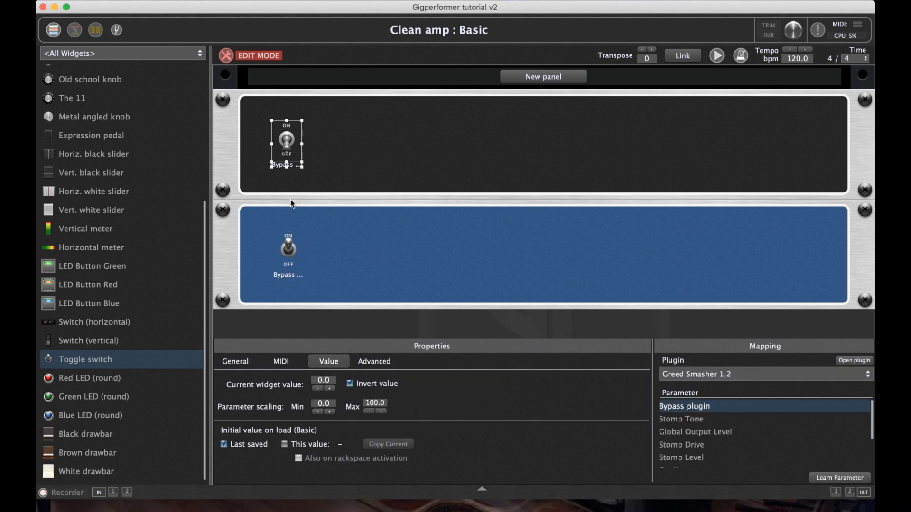
pyautogui.keyDown('shift'); pyautogui.click(287, 249); pyautogui.keyUp('shift')
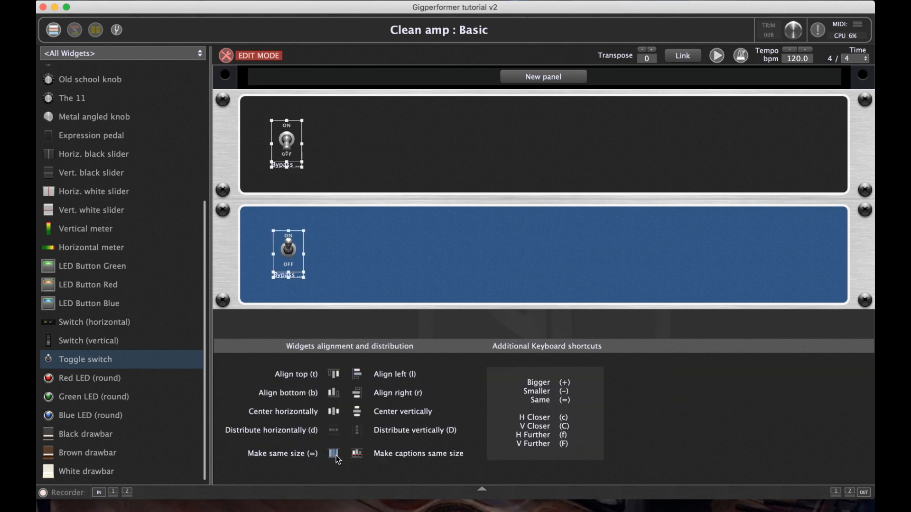
pyautogui.click(430, 251)
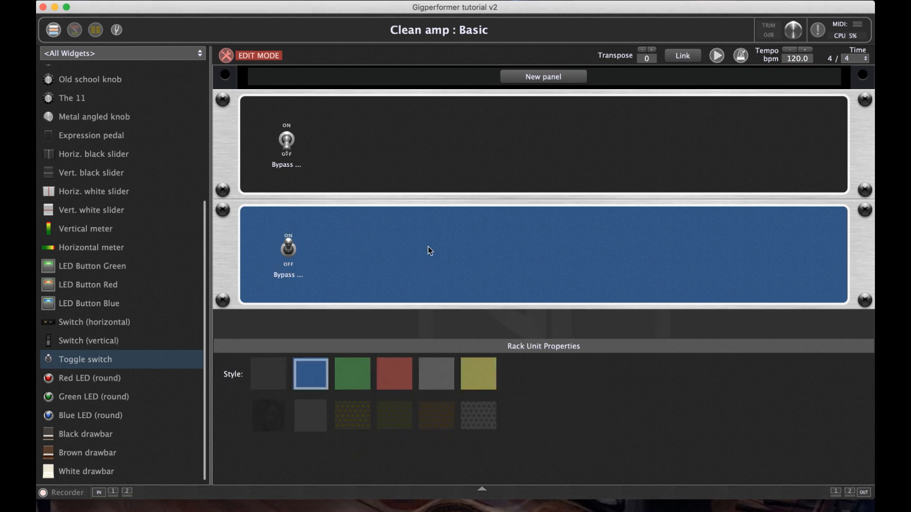
pyautogui.click(289, 250)
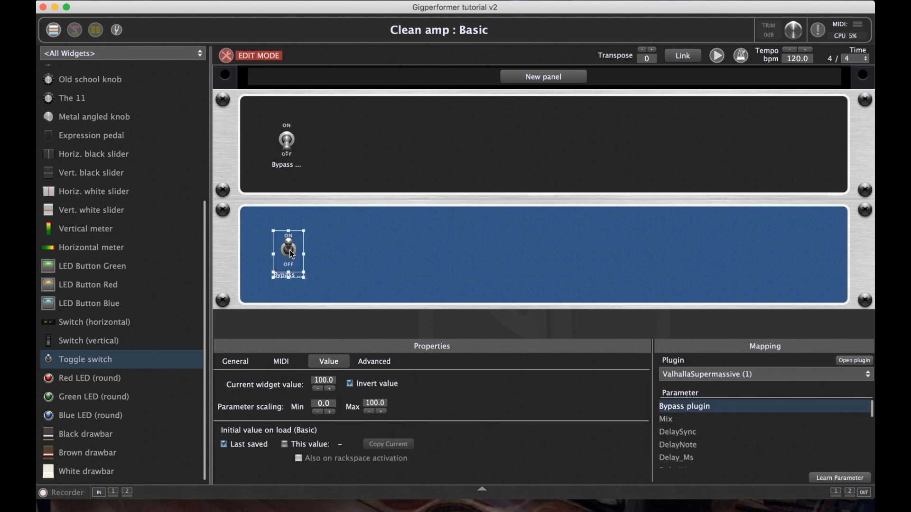
# - Turn the blue panel's switch off in the Basic variation, compare both variations outside edit mode, and check the bypassed plugins in the wiring view
pyautogui.click(227, 56)
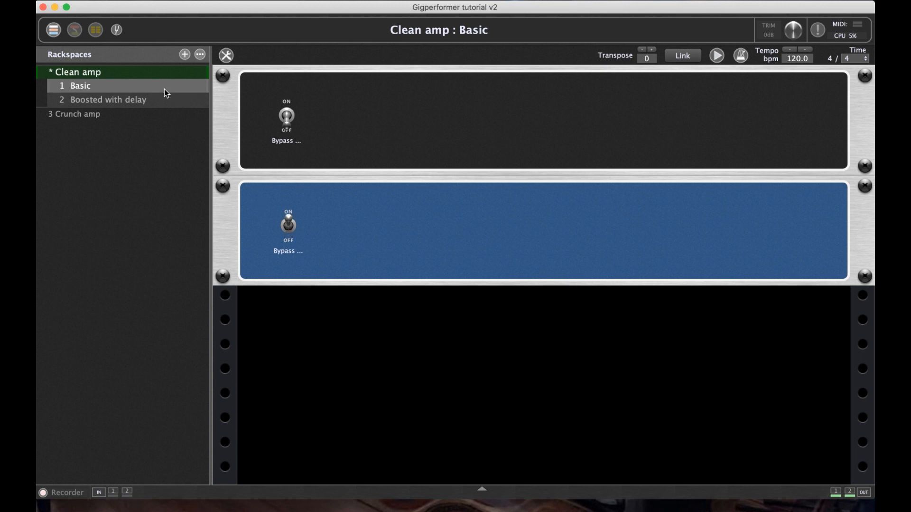
pyautogui.click(162, 104)
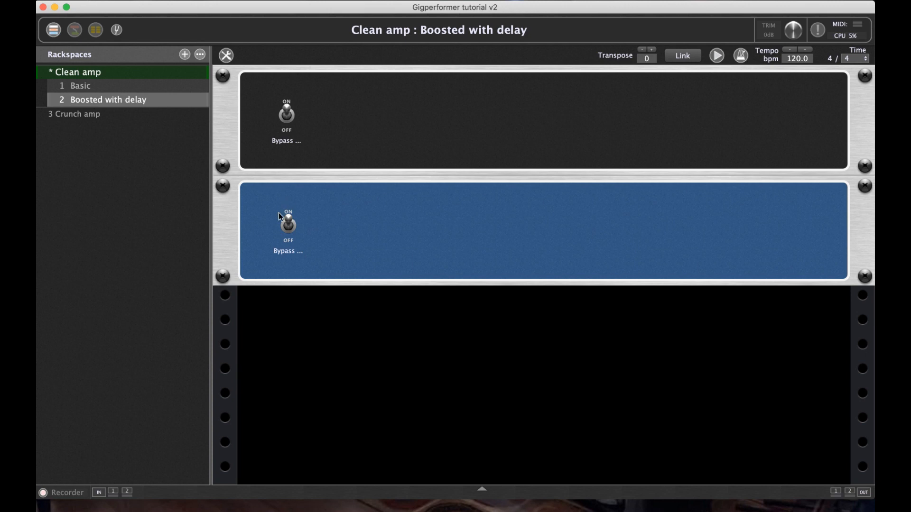
pyautogui.click(144, 90)
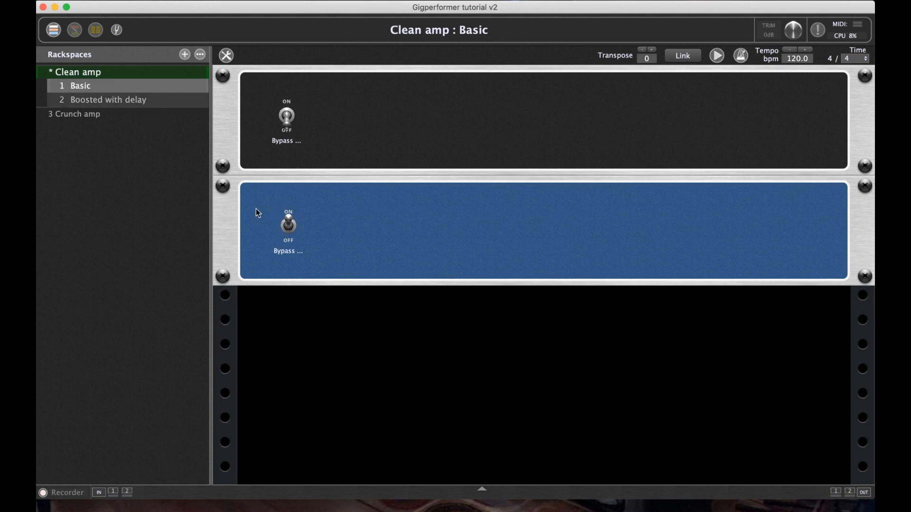
pyautogui.click(149, 101)
pyautogui.click(156, 88)
pyautogui.click(74, 30)
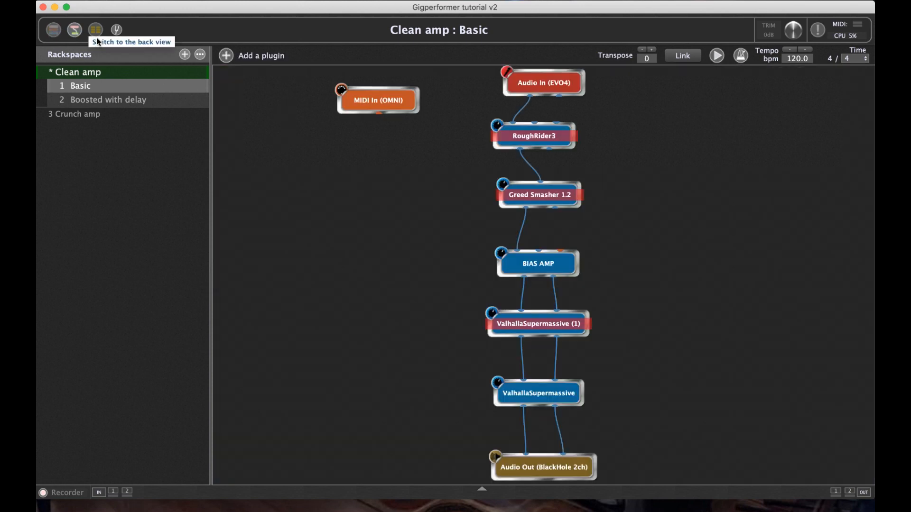
# - Add a new variation named "Lead with delay" to the Crunch amp rackspace
pyautogui.doubleClick(550, 392)
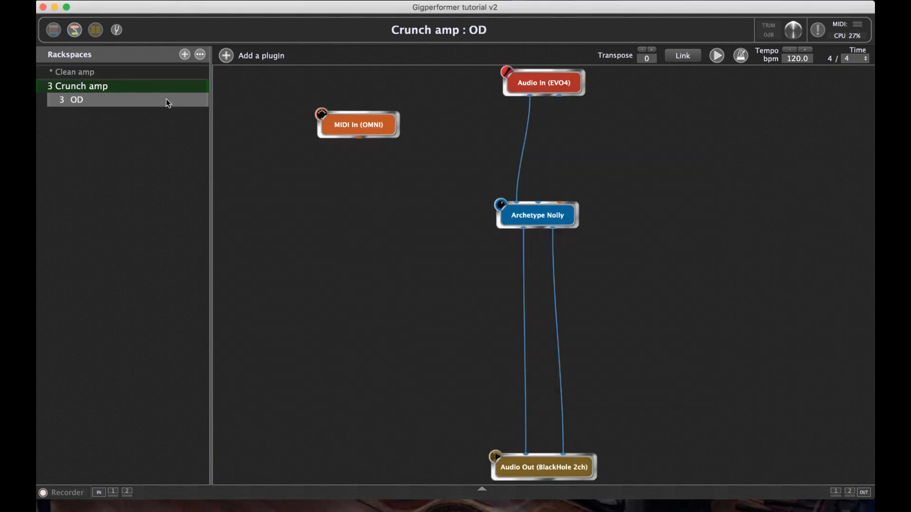
pyautogui.rightClick(166, 99)
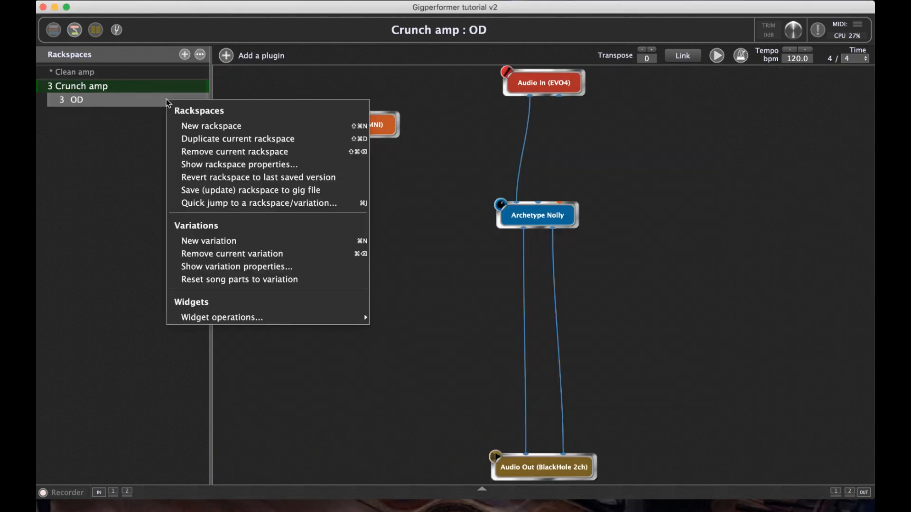
pyautogui.click(233, 239)
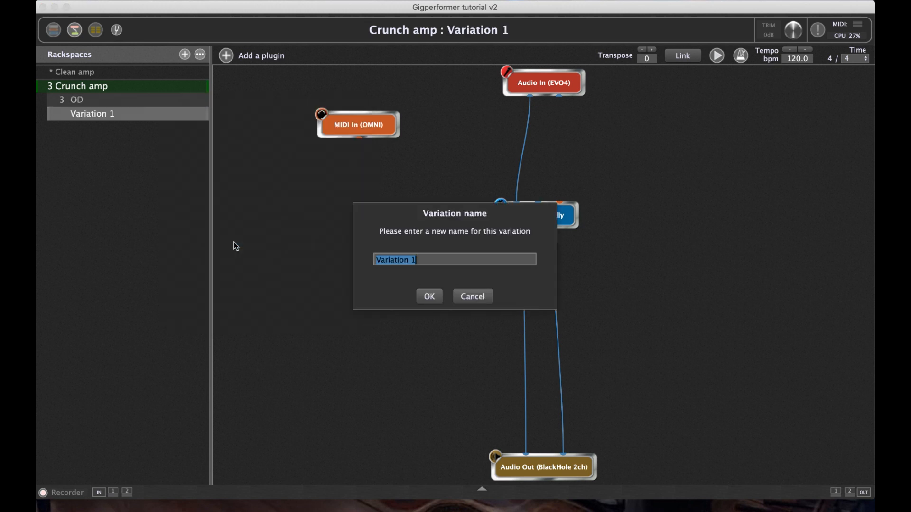
pyautogui.write('Lead with delay')
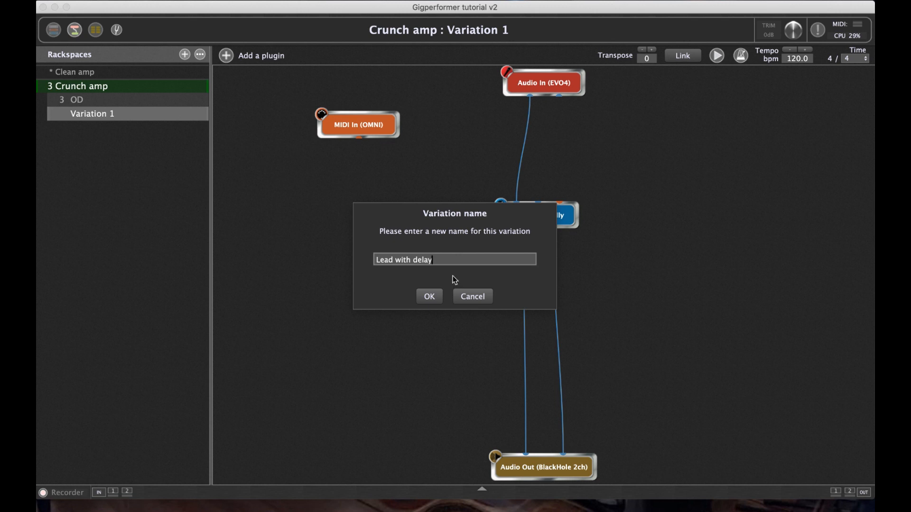
pyautogui.click(428, 298)
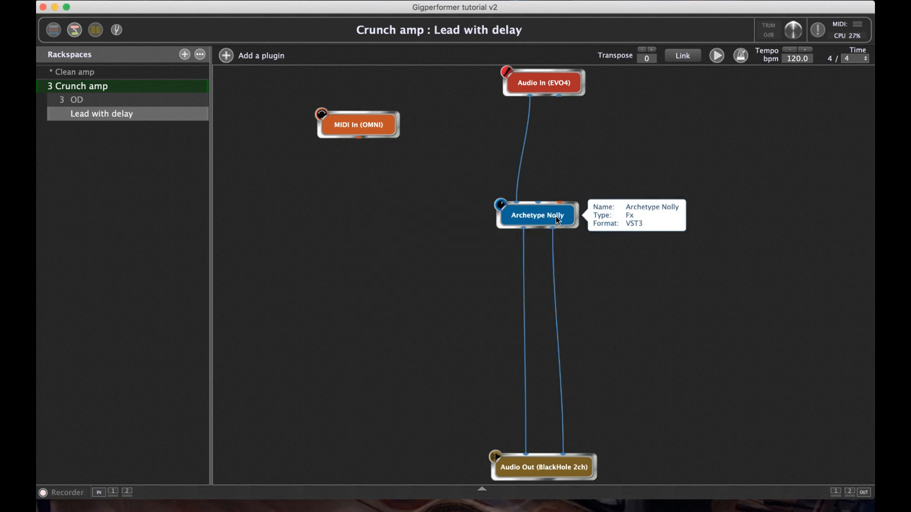
# - Assign program change number 4 to the Crunch amp's Lead with delay variation
pyautogui.doubleClick(96, 116)
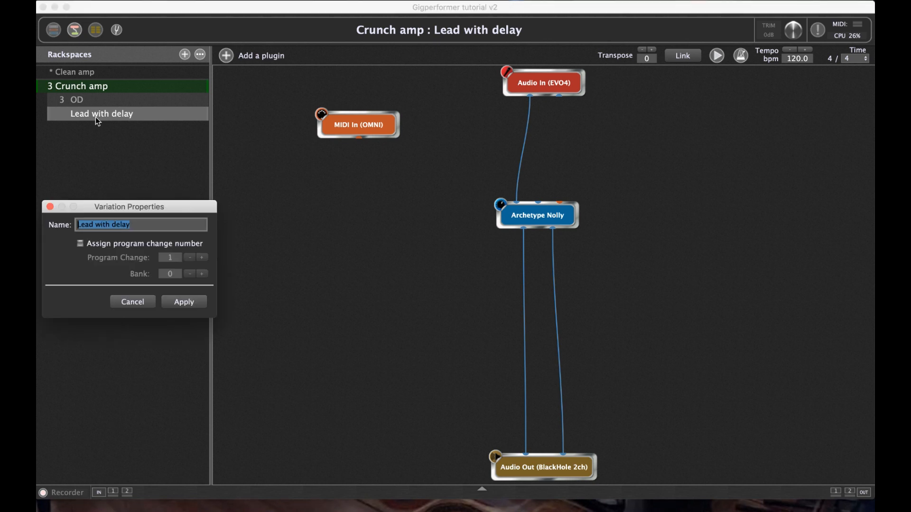
pyautogui.click(150, 246)
pyautogui.click(202, 259)
pyautogui.click(201, 259)
pyautogui.click(201, 259)
pyautogui.click(201, 259)
pyautogui.click(192, 258)
pyautogui.click(184, 302)
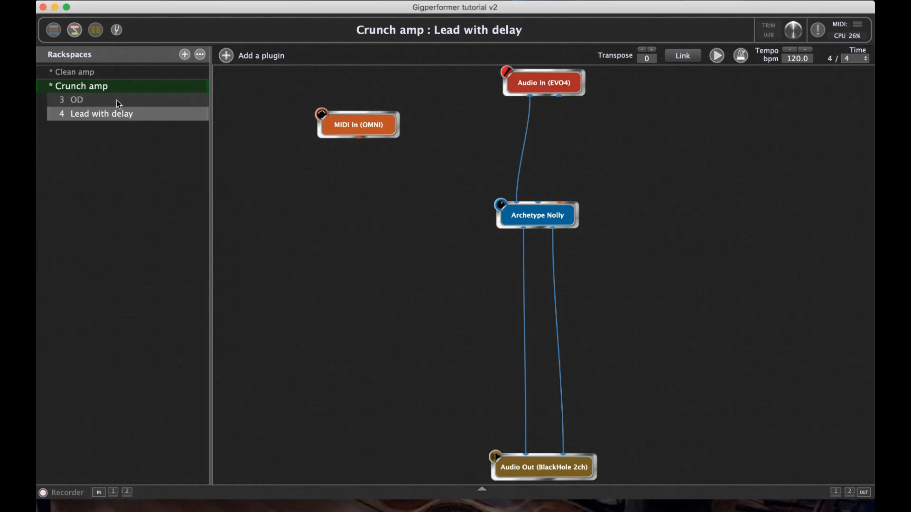
# - Compare the OD and Lead with delay variations and look through the effect pedals in the Archetype Nolly plugin window
pyautogui.click(118, 101)
pyautogui.click(164, 113)
pyautogui.doubleClick(557, 218)
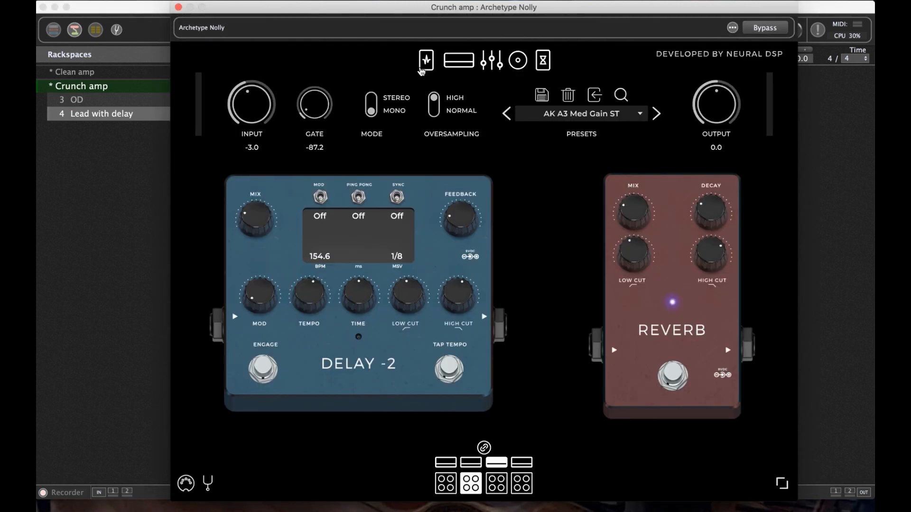
pyautogui.click(422, 69)
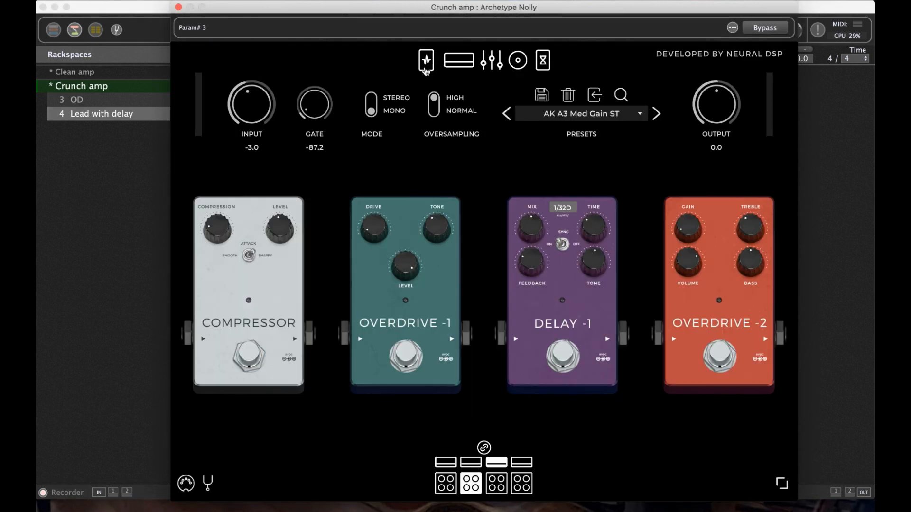
pyautogui.click(178, 7)
# - Open the Crunch amp's front panel in edit mode and shrink its empty panel to a smaller unit size
pyautogui.press('super+e')
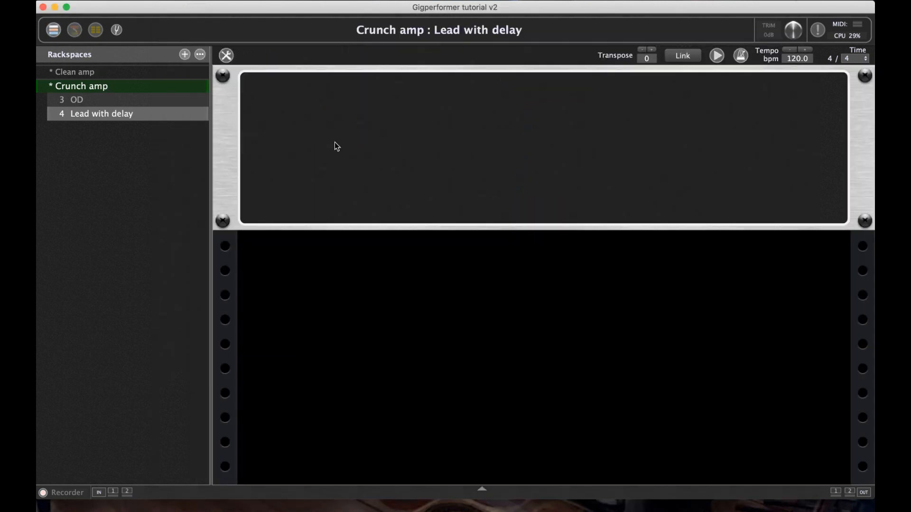
pyautogui.click(226, 55)
pyautogui.rightClick(371, 164)
pyautogui.click(427, 256)
pyautogui.click(539, 179)
# - Add a toggle switch to the Crunch amp panel and map it to Archetype Nolly's OD1 Active parameter
pyautogui.moveTo(153, 353); pyautogui.dragTo(286, 145)
pyautogui.click(701, 374)
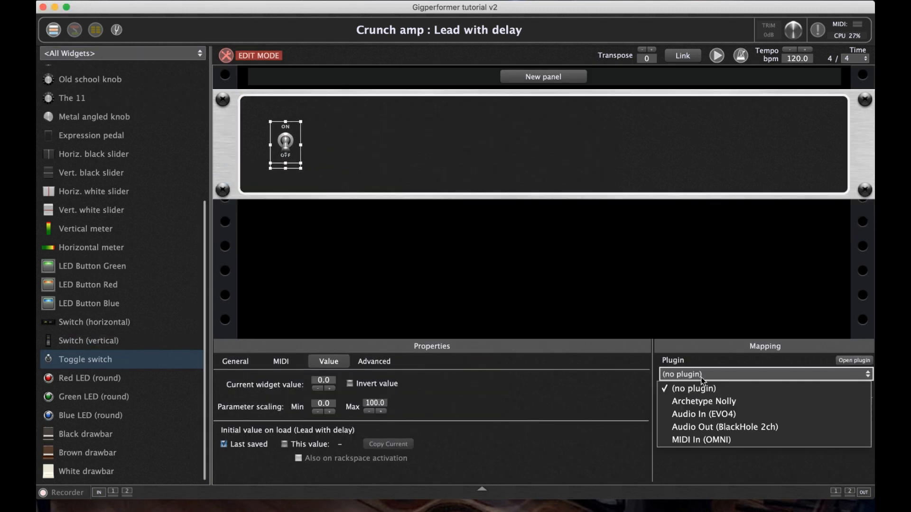
pyautogui.click(705, 401)
pyautogui.click(854, 360)
pyautogui.doubleClick(404, 357)
pyautogui.click(179, 8)
pyautogui.click(318, 146)
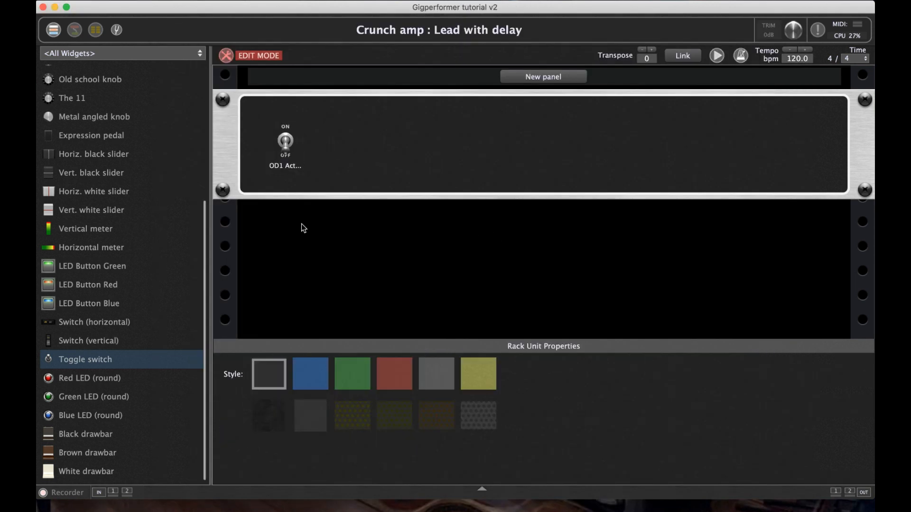
# - Add a green knob beside the toggle switch and map it to Archetype Nolly's OD1 Drive parameter
pyautogui.scroll(5, 121, 213)
pyautogui.moveTo(90, 167); pyautogui.dragTo(346, 154)
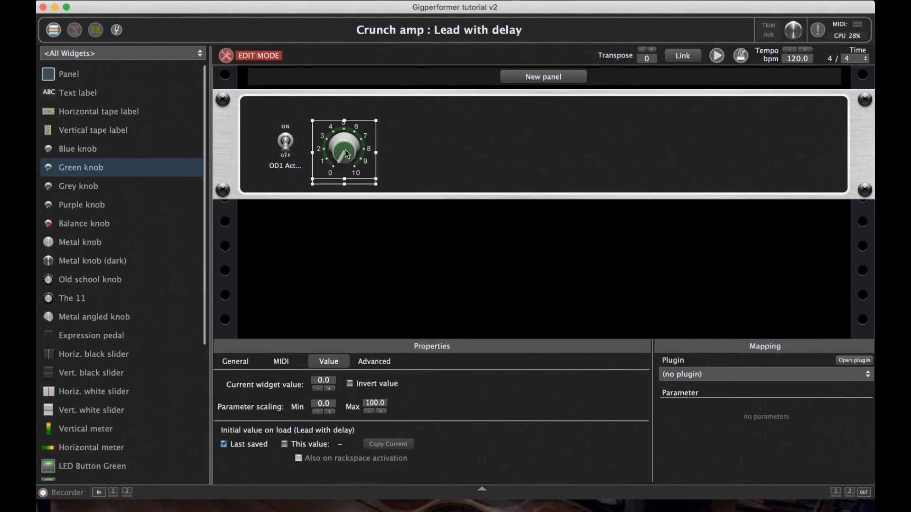
pyautogui.click(702, 375)
pyautogui.click(708, 403)
pyautogui.click(838, 478)
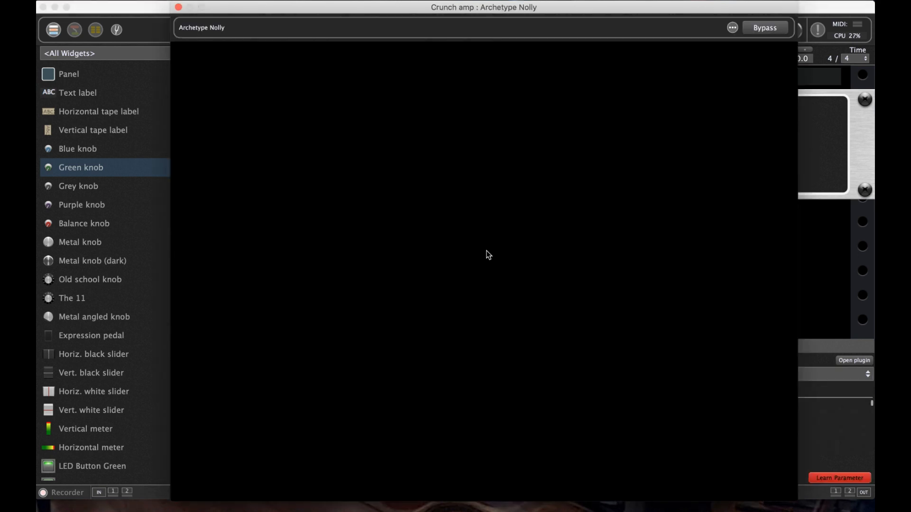
pyautogui.moveTo(382, 231); pyautogui.dragTo(383, 264)
pyautogui.moveTo(375, 166); pyautogui.dragTo(363, 251)
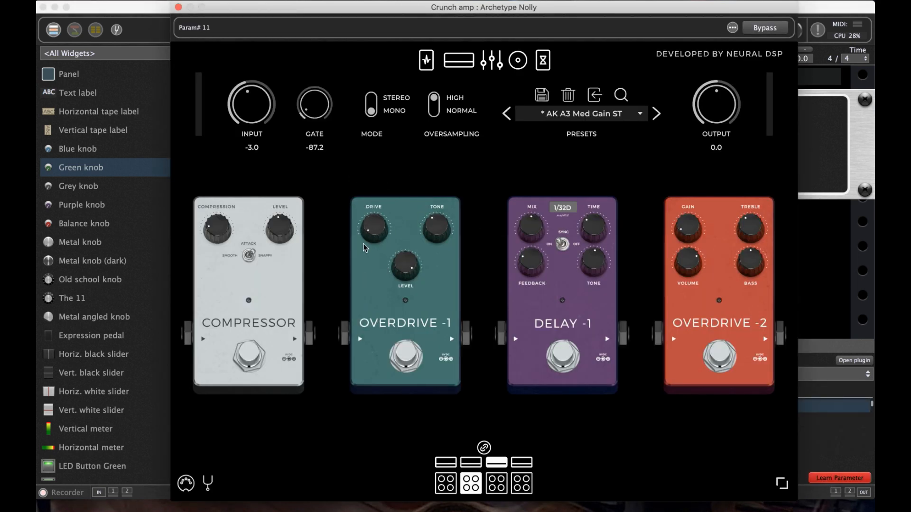
pyautogui.click(178, 6)
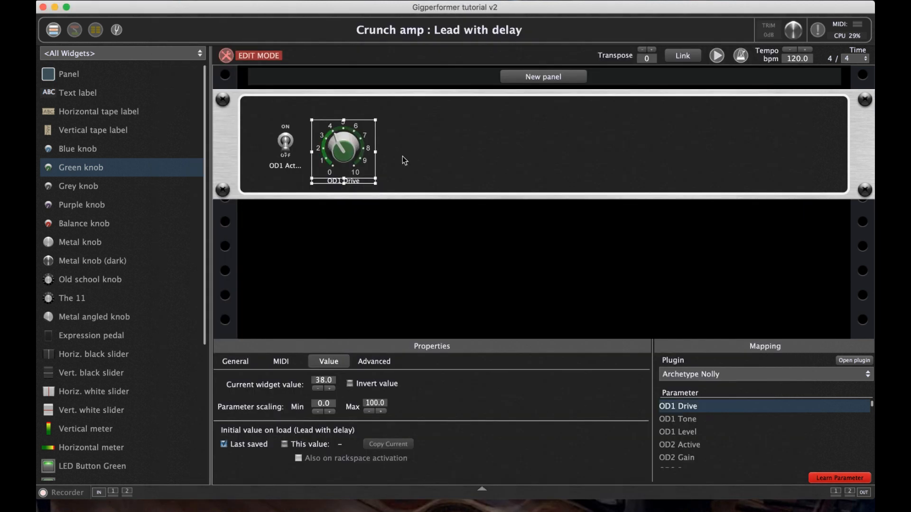
# - Leave edit mode, try the OD1 Active switch and OD1 Drive knob, and leave OD1 on with the drive at about 2
pyautogui.click(524, 200)
pyautogui.click(286, 144)
pyautogui.click(351, 383)
pyautogui.click(227, 56)
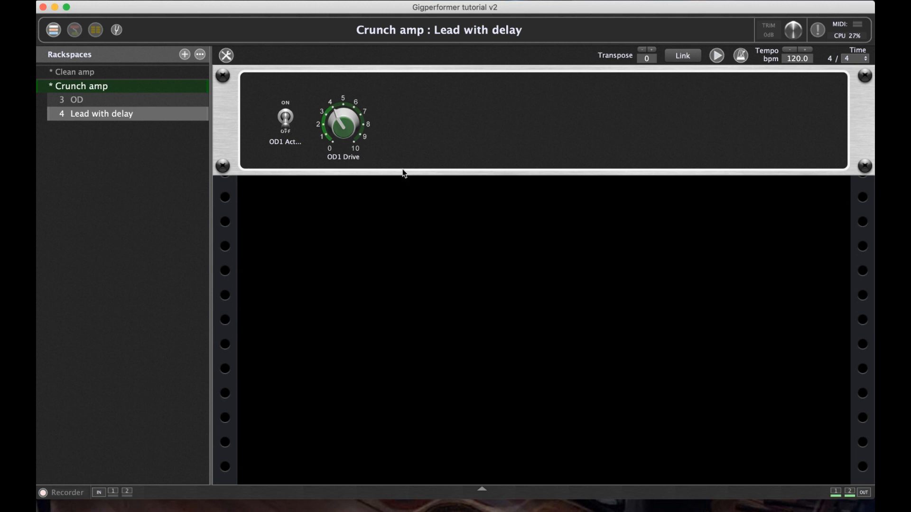
pyautogui.click(284, 119)
pyautogui.moveTo(342, 128); pyautogui.dragTo(348, 37)
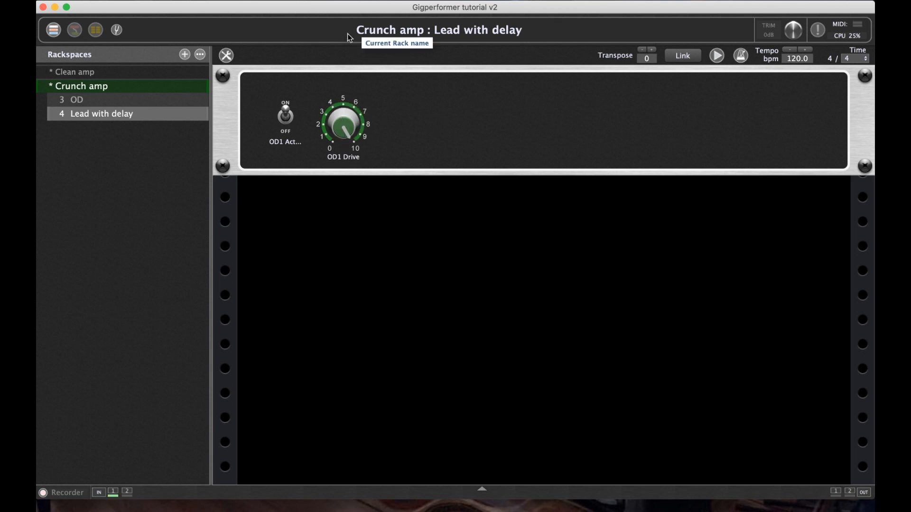
pyautogui.moveTo(342, 124); pyautogui.dragTo(371, 286)
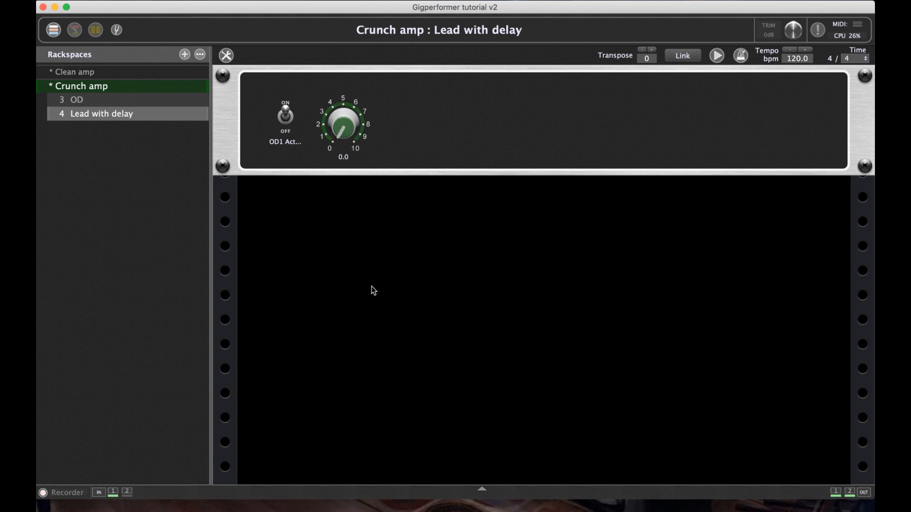
pyautogui.moveTo(338, 129); pyautogui.dragTo(334, 107)
pyautogui.click(287, 117)
pyautogui.click(286, 117)
# - Compare the OD and Lead with delay variations with OD1 switched off and back on in Lead with delay
pyautogui.click(161, 95)
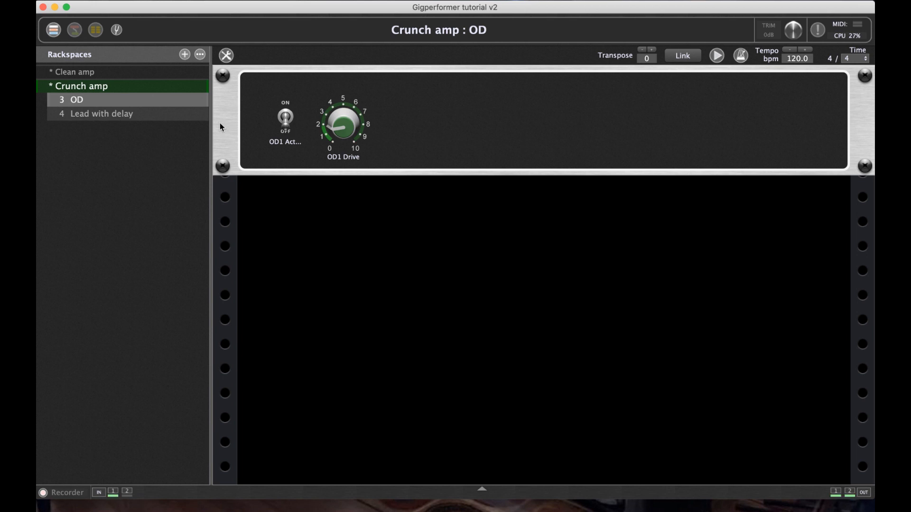
pyautogui.click(173, 116)
pyautogui.click(283, 116)
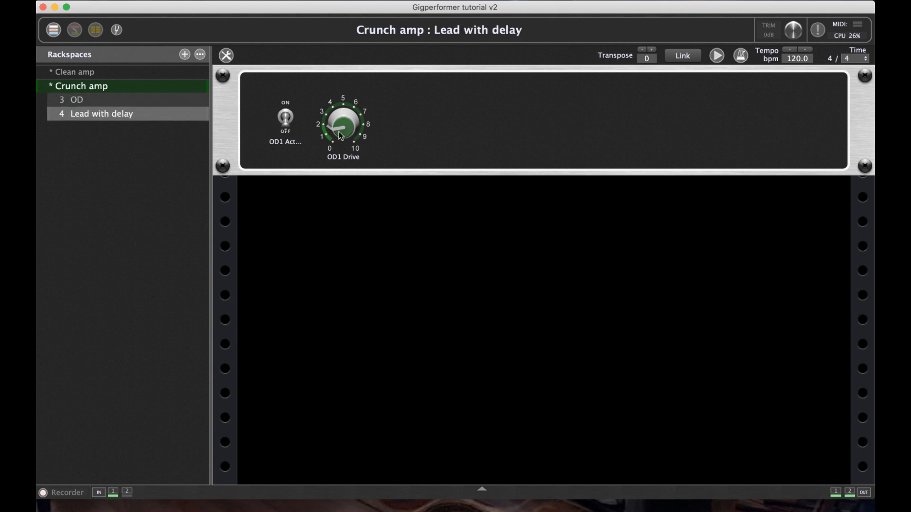
pyautogui.press('Up')
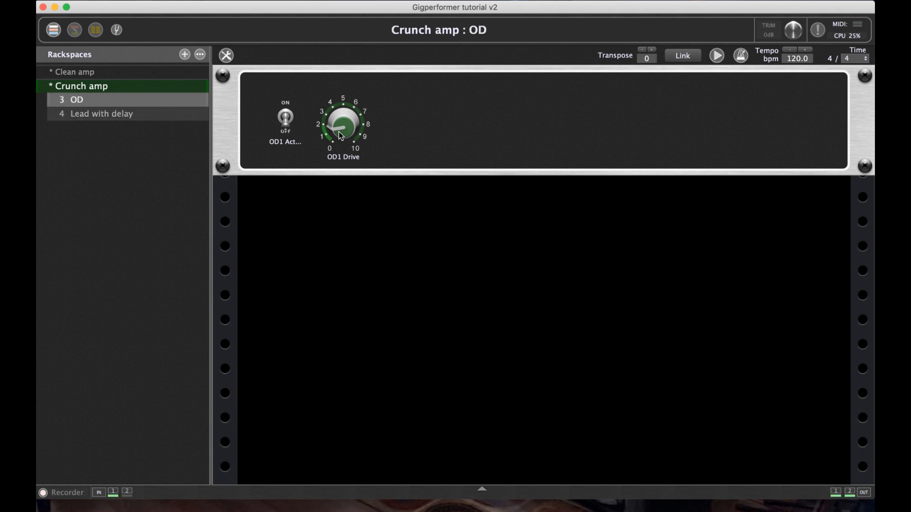
pyautogui.press('Down')
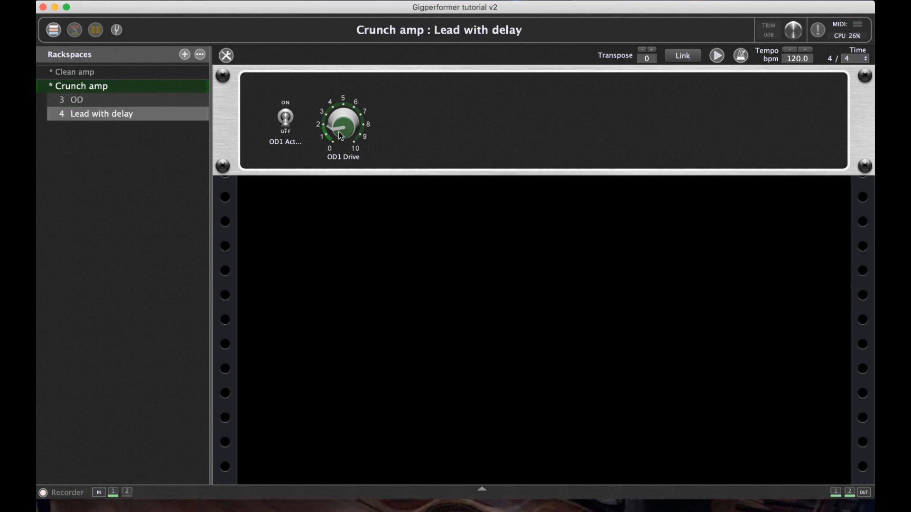
pyautogui.click(288, 120)
pyautogui.press('Up')
pyautogui.press('Down')
pyautogui.press('Up')
pyautogui.press('Down')
pyautogui.press('Up')
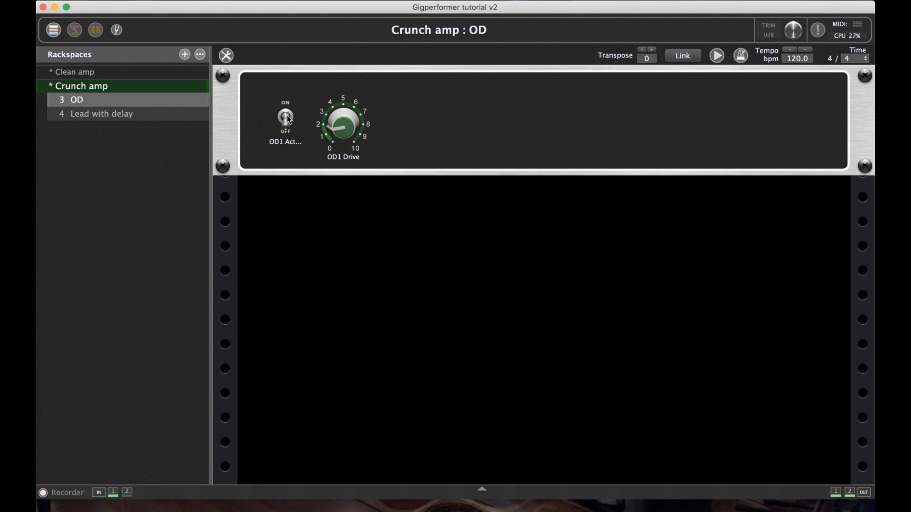
pyautogui.press('Down')
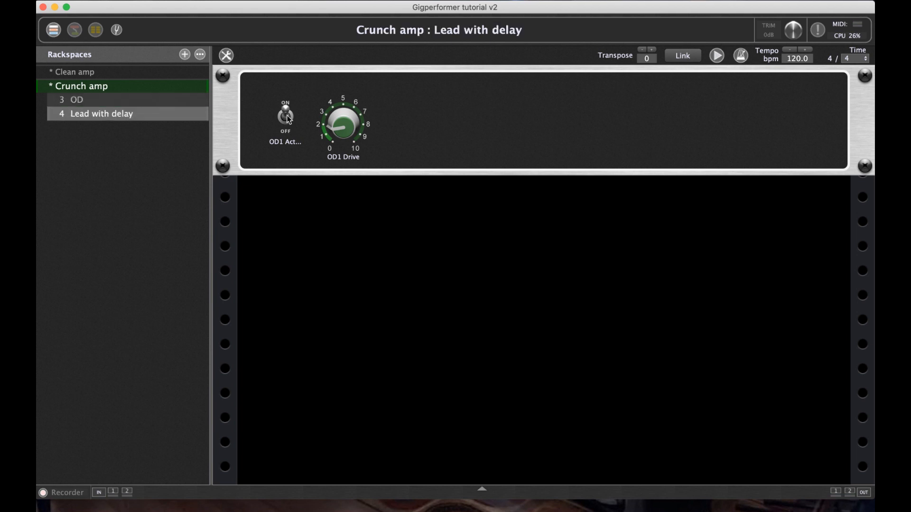
pyautogui.press('Up')
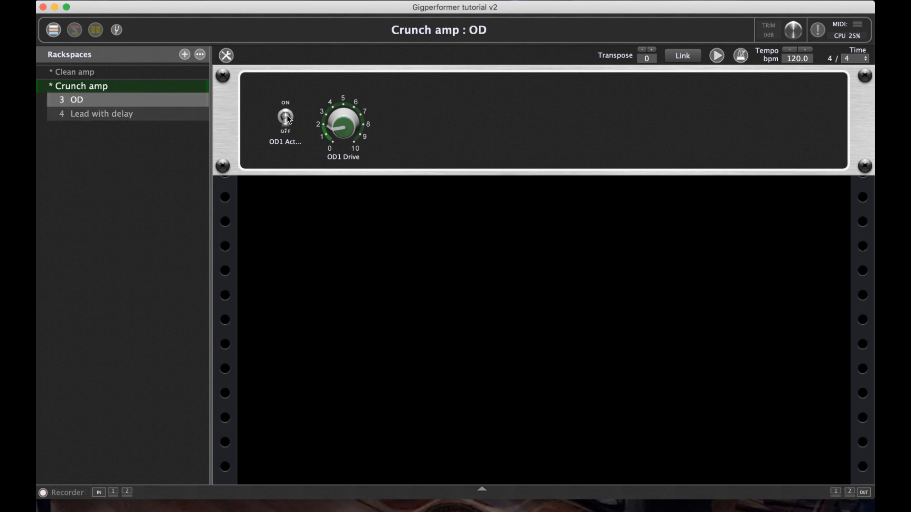
# - Add a second toggle switch to the Crunch amp panel and map it to Archetype Nolly's Delay-2 Active parameter
pyautogui.click(226, 56)
pyautogui.scroll(-5, 121, 337)
pyautogui.moveTo(86, 412); pyautogui.dragTo(487, 155)
pyautogui.click(734, 405)
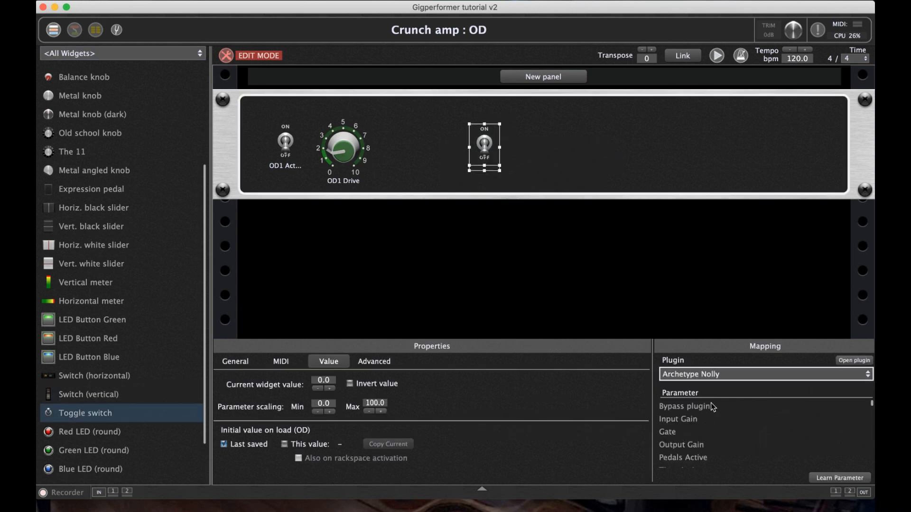
pyautogui.click(835, 478)
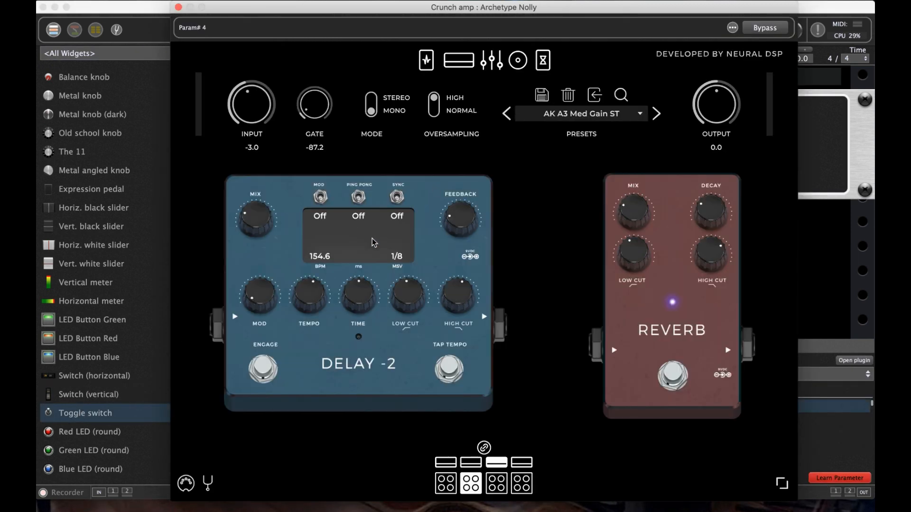
pyautogui.click(262, 370)
pyautogui.click(178, 7)
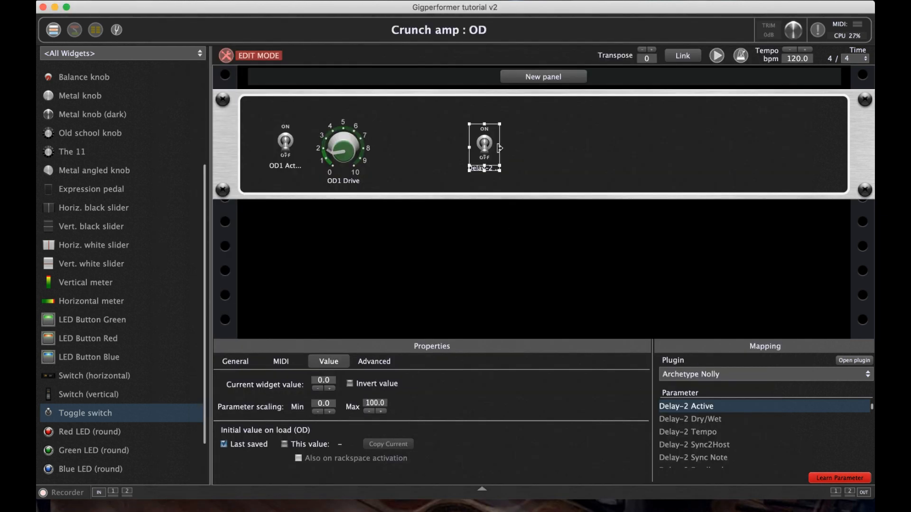
pyautogui.doubleClick(489, 151)
pyautogui.click(262, 369)
pyautogui.click(262, 369)
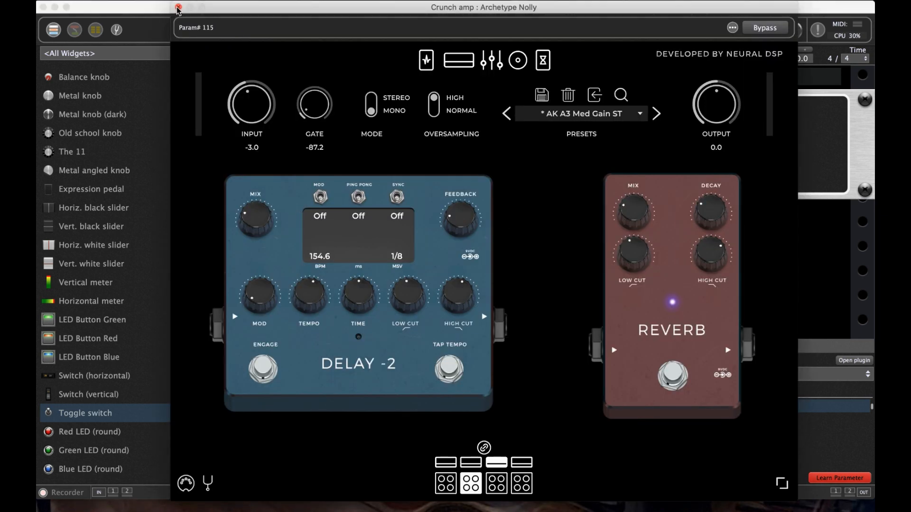
pyautogui.click(179, 7)
# - Add a text label to the panel and set its caption to "Delay"
pyautogui.click(352, 121)
pyautogui.scroll(5, 88, 95)
pyautogui.moveTo(78, 92); pyautogui.dragTo(370, 119)
pyautogui.doubleClick(385, 124)
pyautogui.click(544, 180)
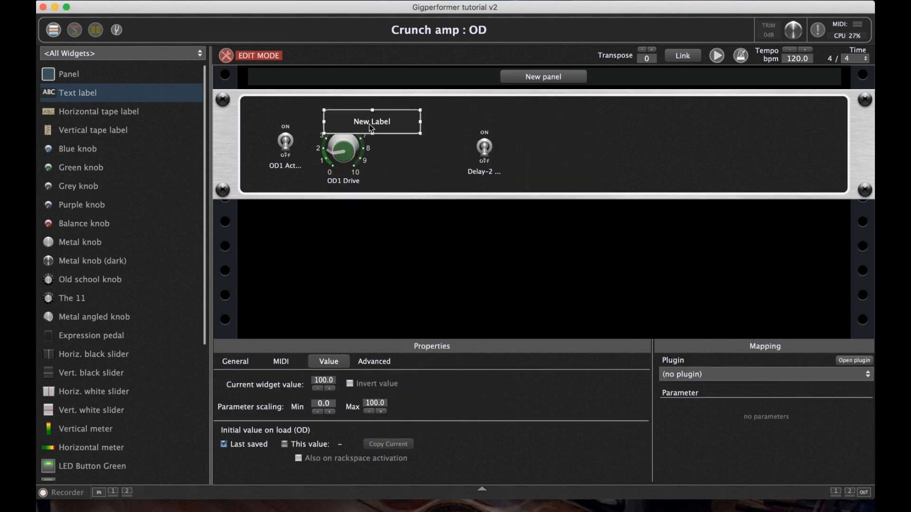
pyautogui.click(248, 365)
pyautogui.moveTo(357, 381); pyautogui.dragTo(265, 388)
pyautogui.write('Delay')
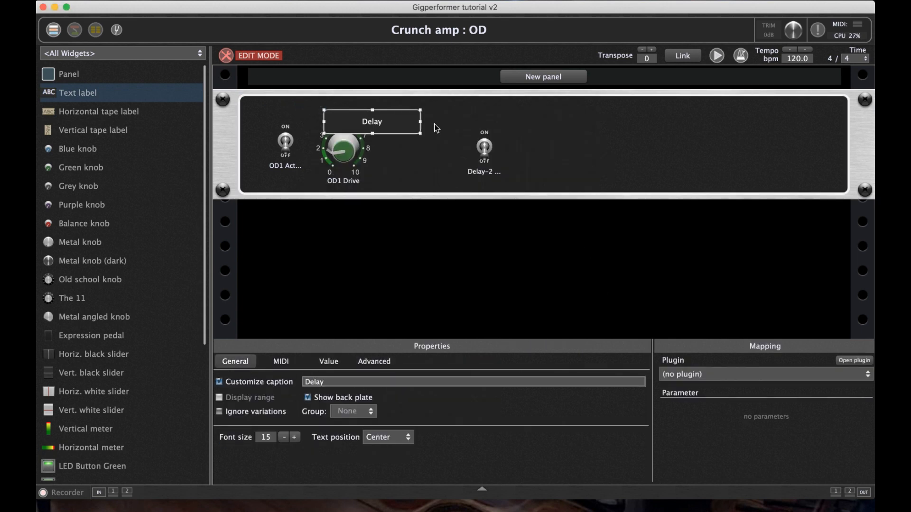
# - Move the delay switch away from the drive knob and place the narrowed Delay label beside it
pyautogui.moveTo(484, 147); pyautogui.dragTo(538, 147)
pyautogui.moveTo(406, 121); pyautogui.dragTo(468, 150)
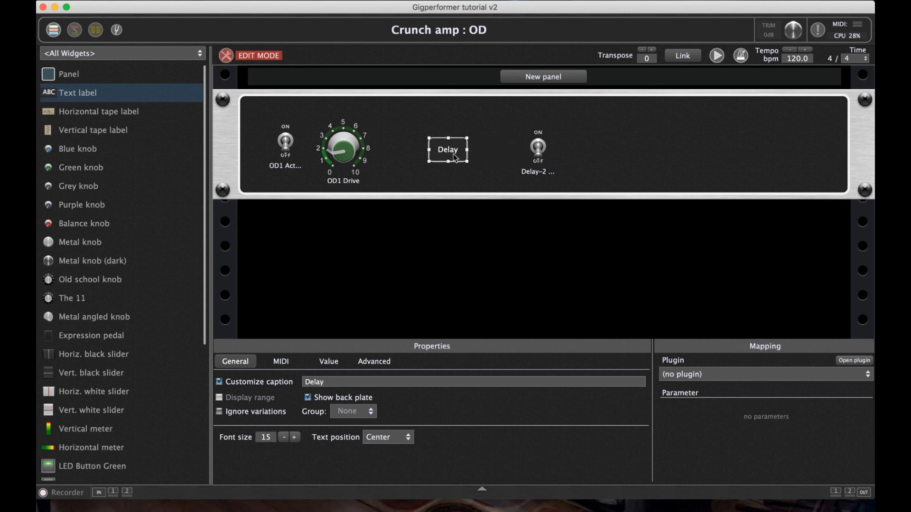
pyautogui.click(594, 144)
# - Customize the delay switch's caption to read "Active"
pyautogui.doubleClick(530, 170)
pyautogui.click(179, 7)
pyautogui.click(330, 381)
pyautogui.press('BackSpace')
pyautogui.press('BackSpace')
pyautogui.press('BackSpace')
pyautogui.press('BackSpace')
pyautogui.press('BackSpace')
pyautogui.press('BackSpace')
pyautogui.press('BackSpace')
pyautogui.press('BackSpace')
pyautogui.press('Return')
pyautogui.click(403, 180)
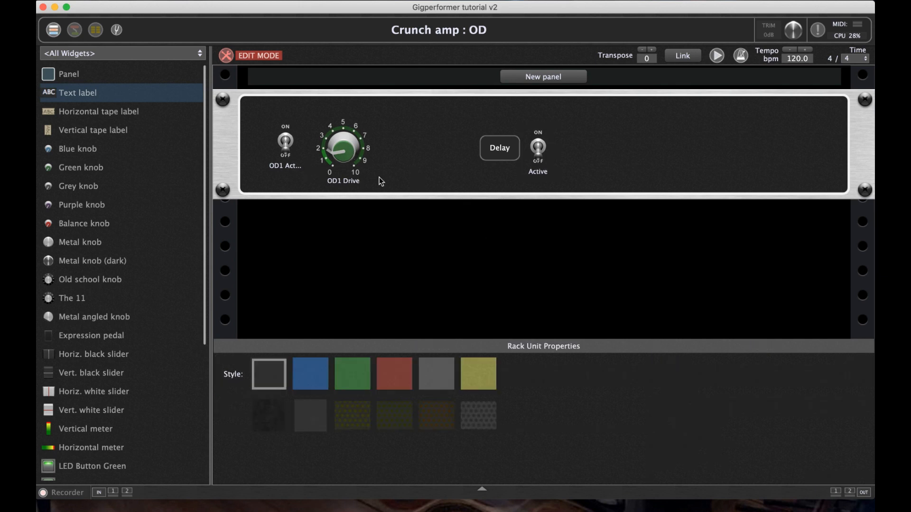
# - Customize the overdrive switch's caption to read "OD"
pyautogui.click(291, 165)
pyautogui.doubleClick(348, 381)
pyautogui.click(218, 382)
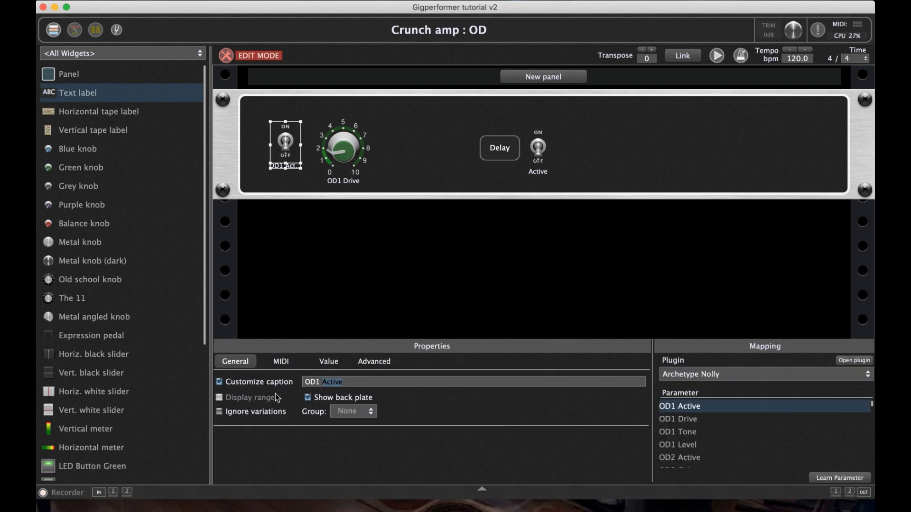
pyautogui.click(374, 382)
pyautogui.press('BackSpace')
pyautogui.press('BackSpace')
pyautogui.press('BackSpace')
pyautogui.press('BackSpace')
pyautogui.press('BackSpace')
pyautogui.press('BackSpace')
pyautogui.press('BackSpace')
pyautogui.press('BackSpace')
pyautogui.click(421, 135)
# - Customize the green knob's caption to read "Drive"
pyautogui.click(352, 164)
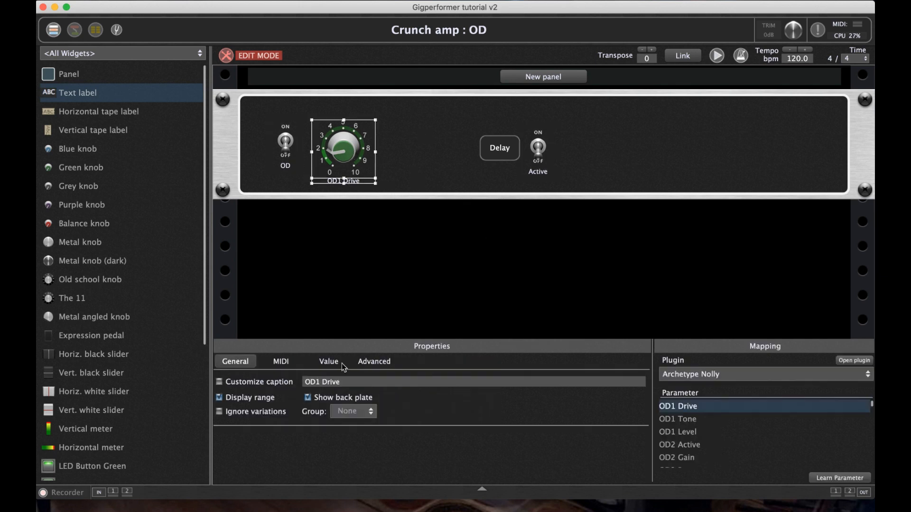
pyautogui.click(247, 383)
pyautogui.moveTo(322, 383); pyautogui.dragTo(293, 417)
pyautogui.press('BackSpace')
pyautogui.click(434, 155)
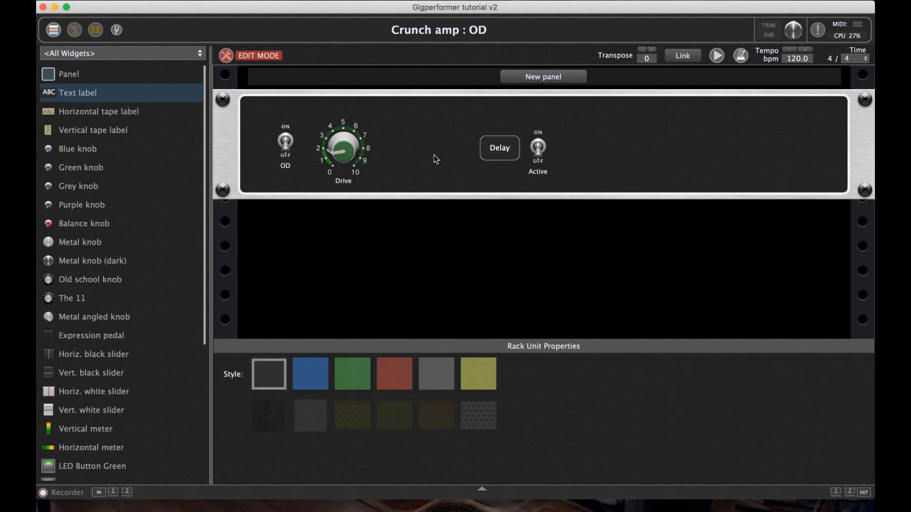
# - Leave edit mode, select the Lead with delay variation and toggle its Delay Active switch
pyautogui.press('super+e')
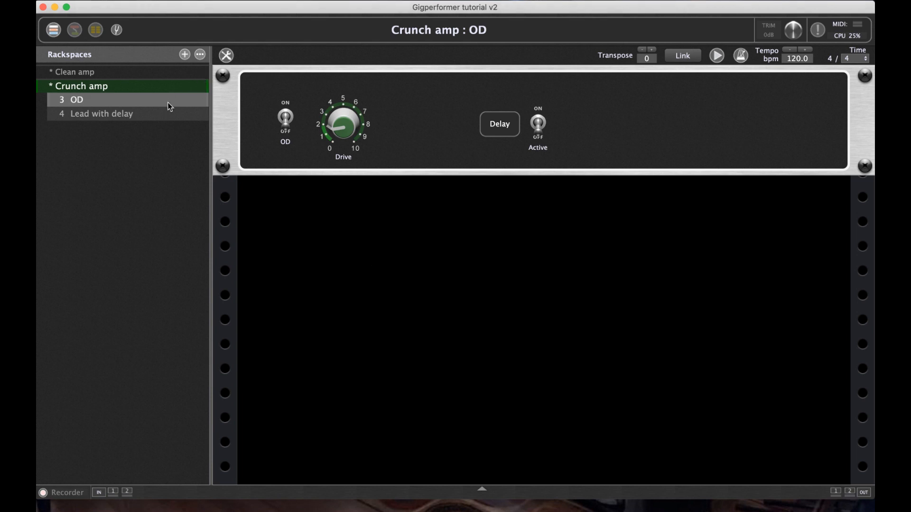
pyautogui.click(169, 114)
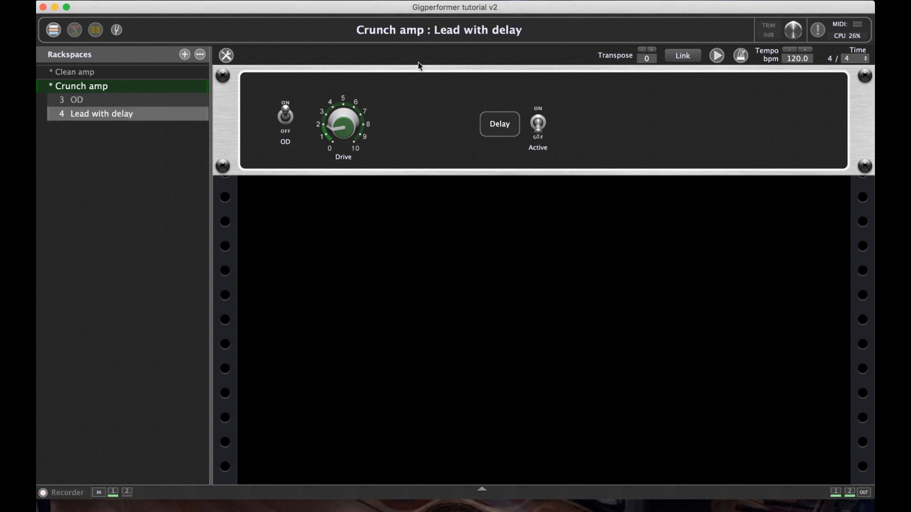
pyautogui.click(540, 127)
pyautogui.click(540, 127)
# - Examine the plugin wiring while switching between the Crunch amp's variations and the Clean amp rackspace
pyautogui.click(74, 29)
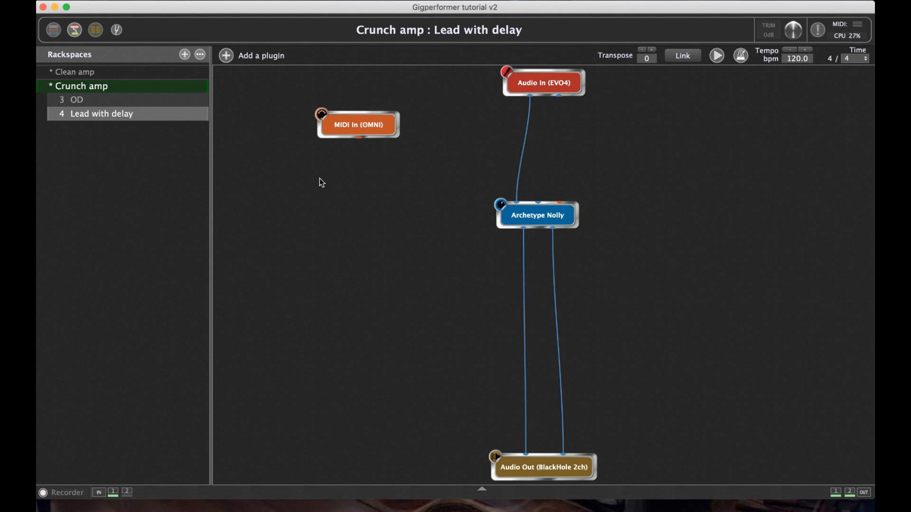
pyautogui.click(91, 102)
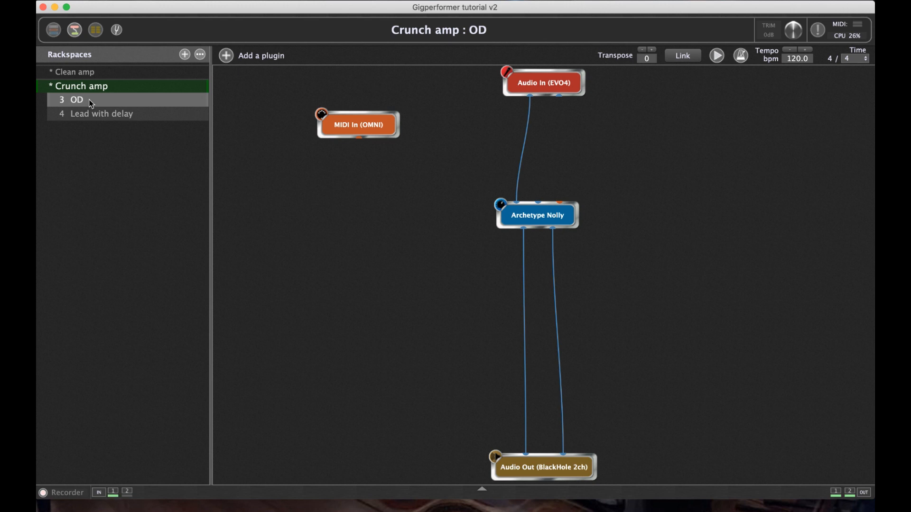
pyautogui.press('Down')
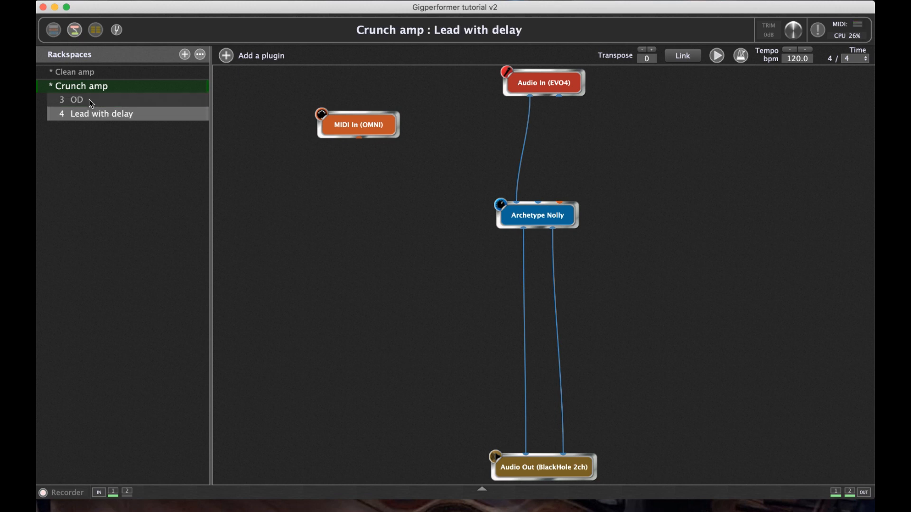
pyautogui.press('Up')
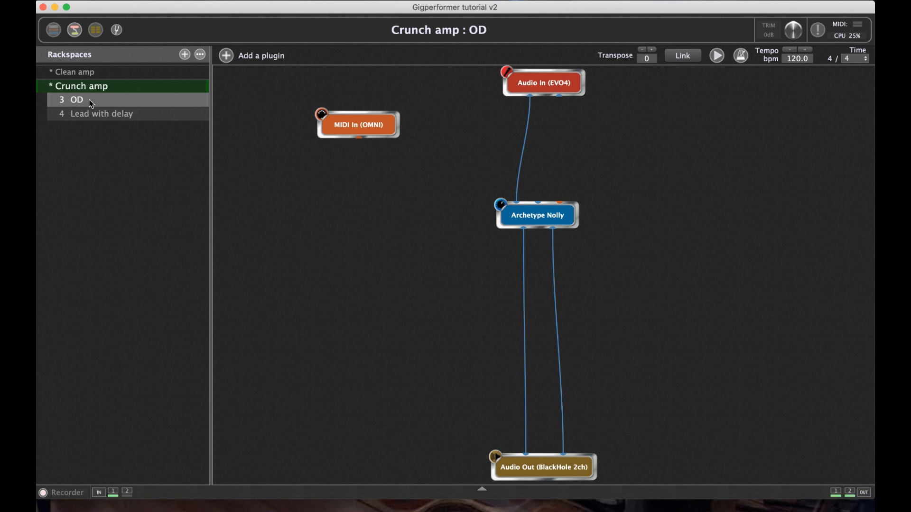
pyautogui.press('Down')
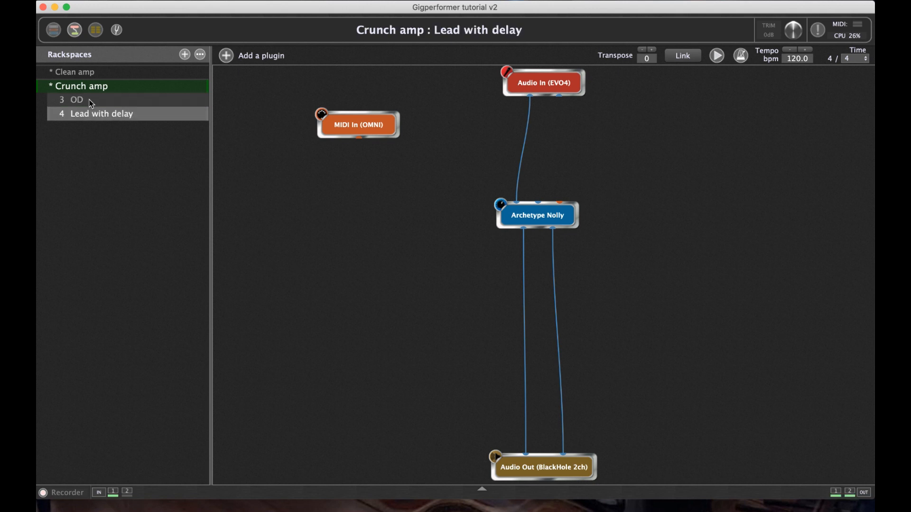
pyautogui.click(75, 74)
pyautogui.click(92, 115)
pyautogui.click(92, 73)
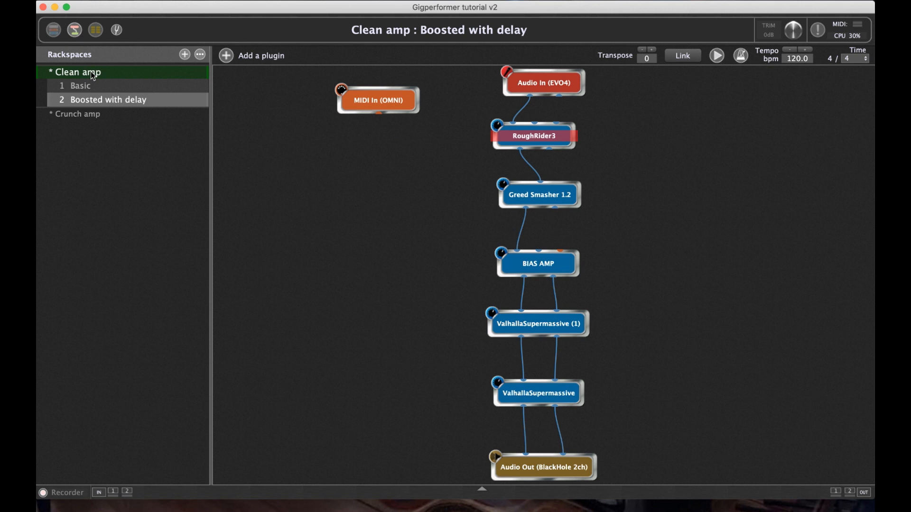
# - Step through all variations of the Clean amp and Crunch amp rackspaces to compare their plugin wiring and bypass states
pyautogui.press('Up')
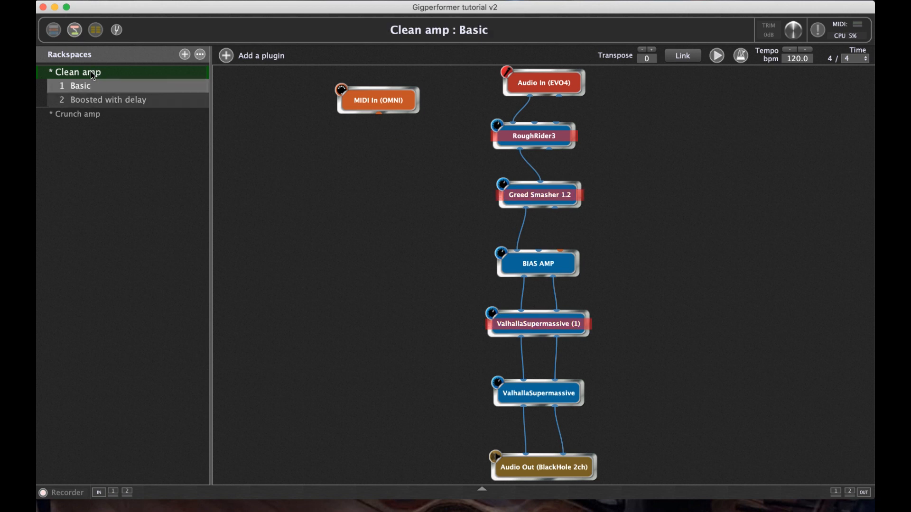
pyautogui.press('Down')
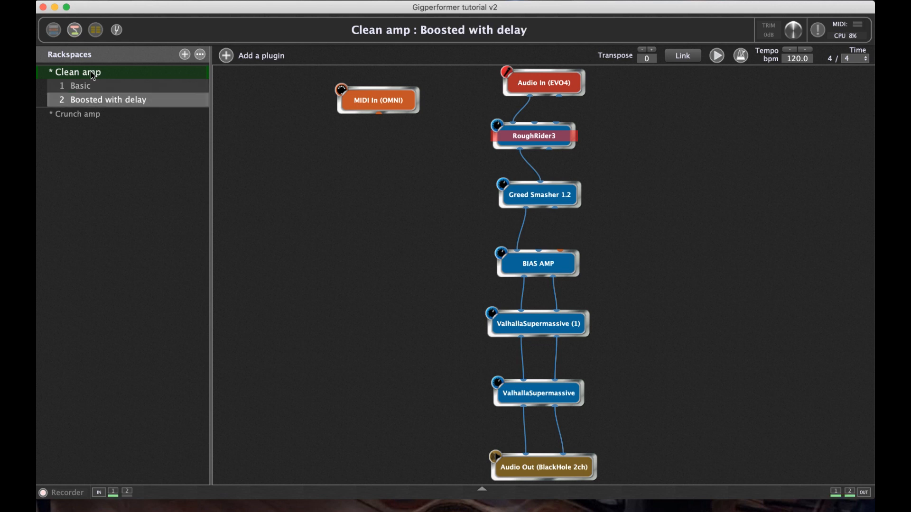
pyautogui.press('Down')
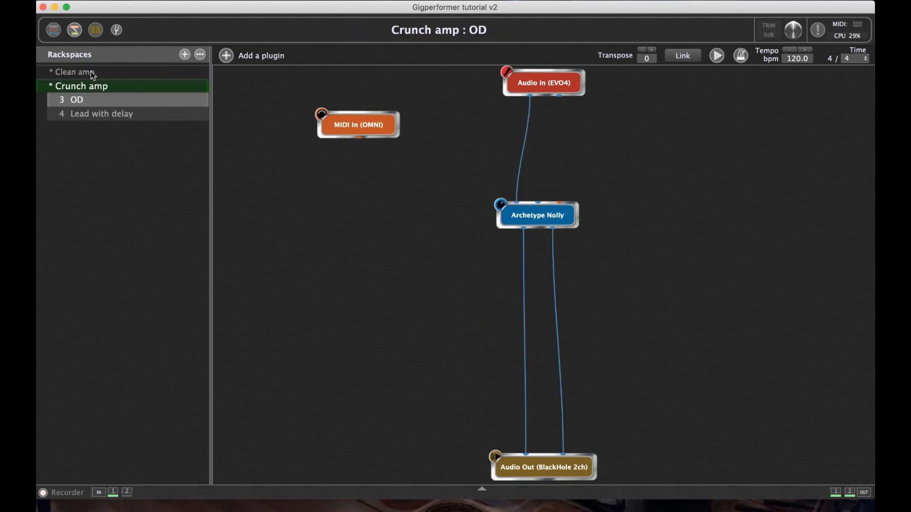
pyautogui.press('Down')
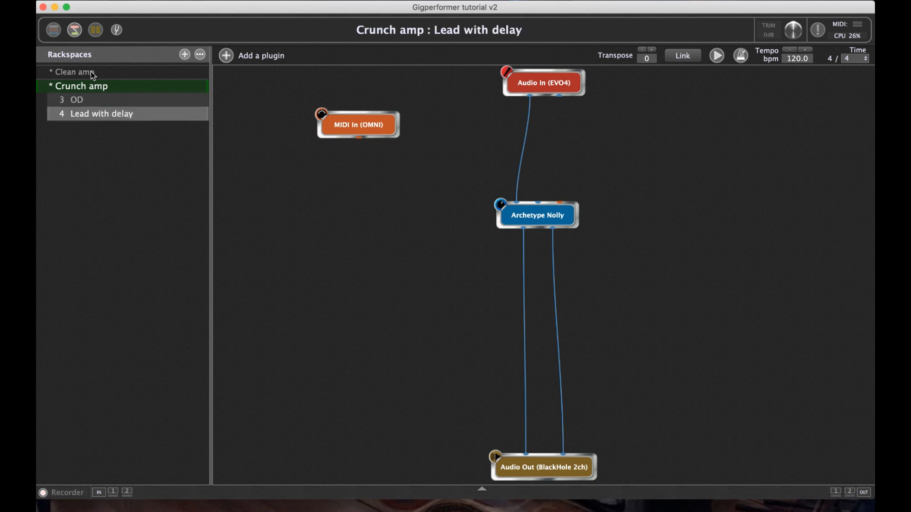
pyautogui.click(92, 73)
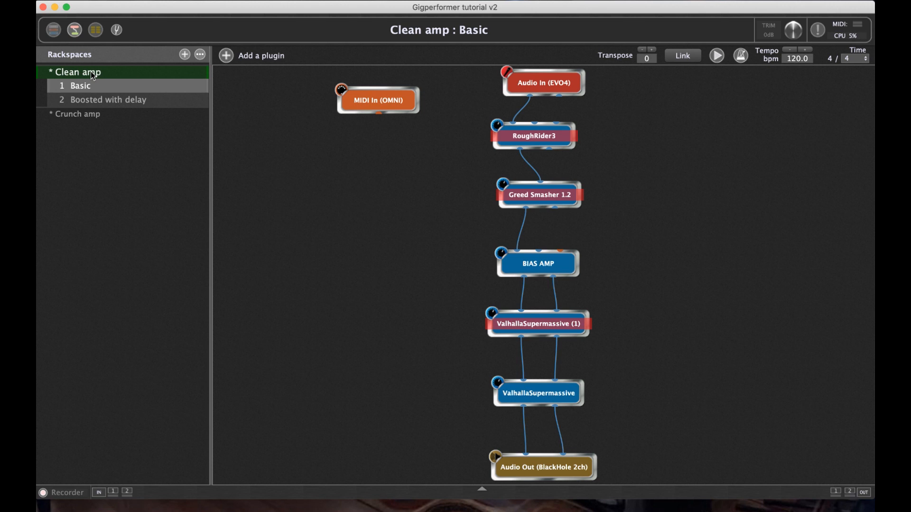
pyautogui.press('Down')
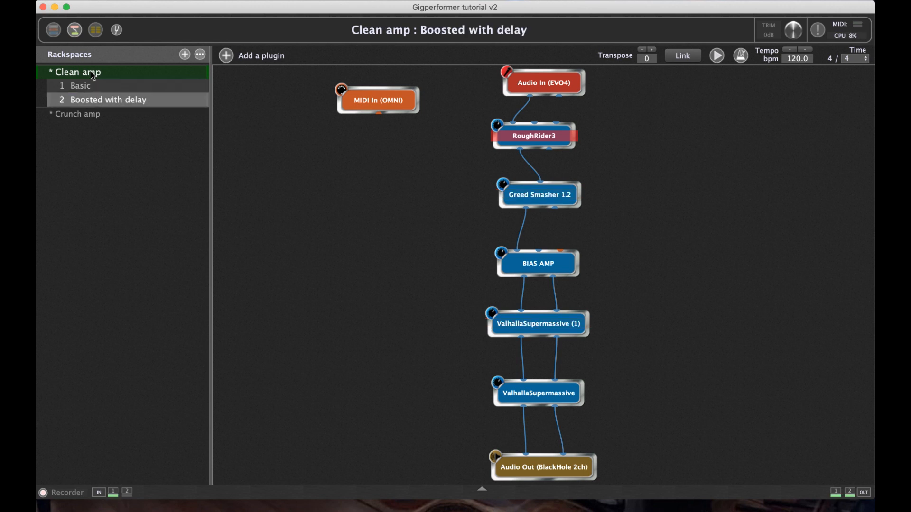
pyautogui.press('Down')
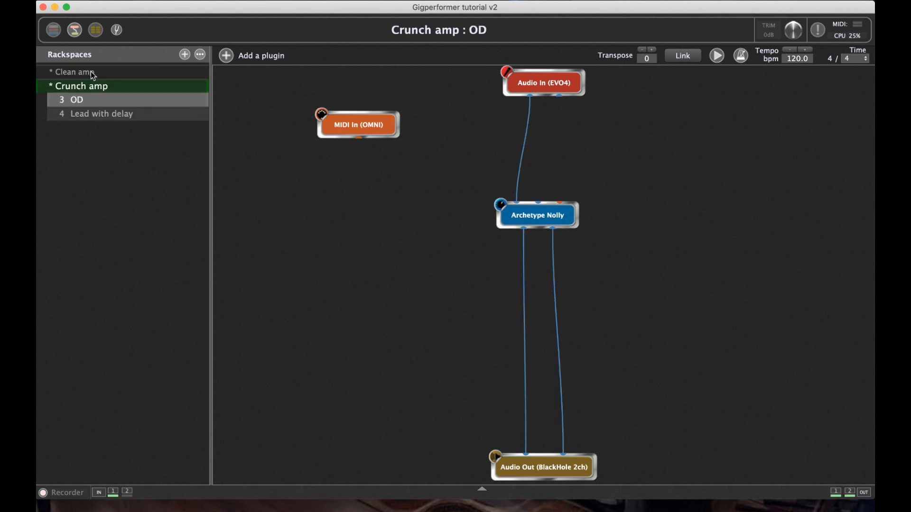
pyautogui.press('Down')
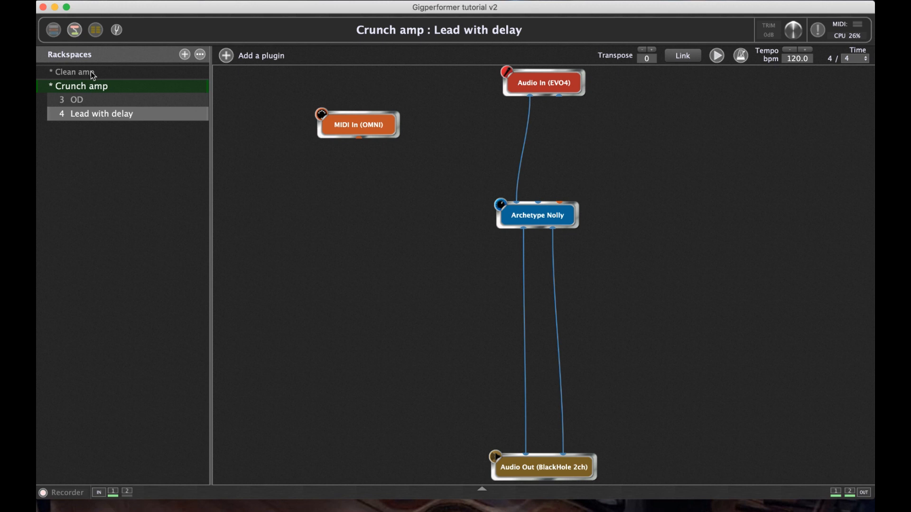
pyautogui.press('Up')
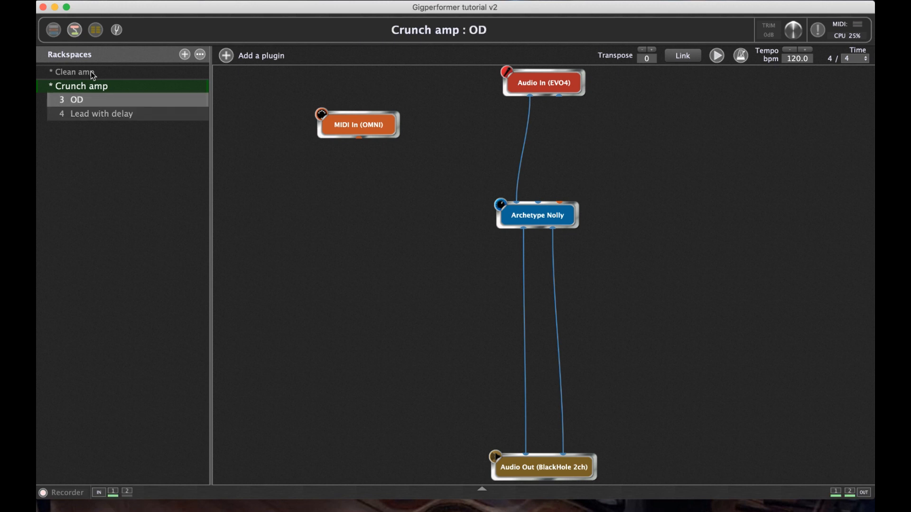
pyautogui.click(91, 72)
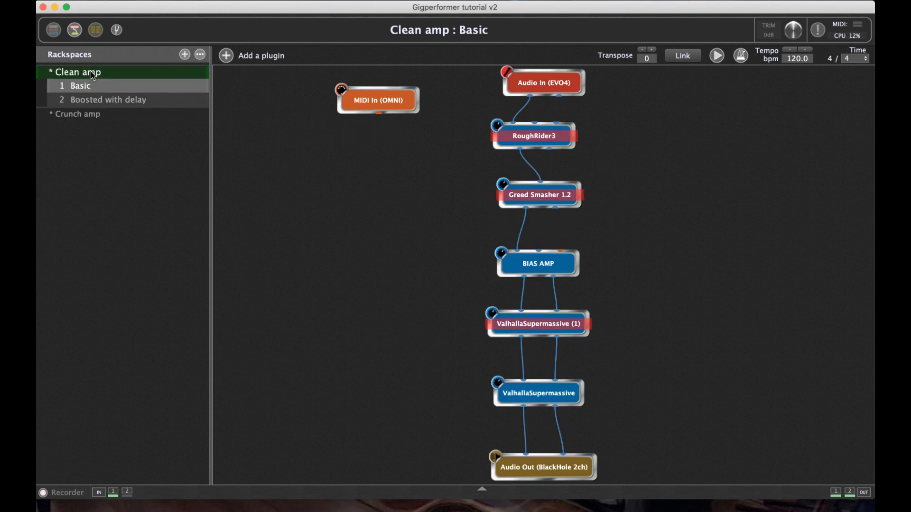
pyautogui.press('Down')
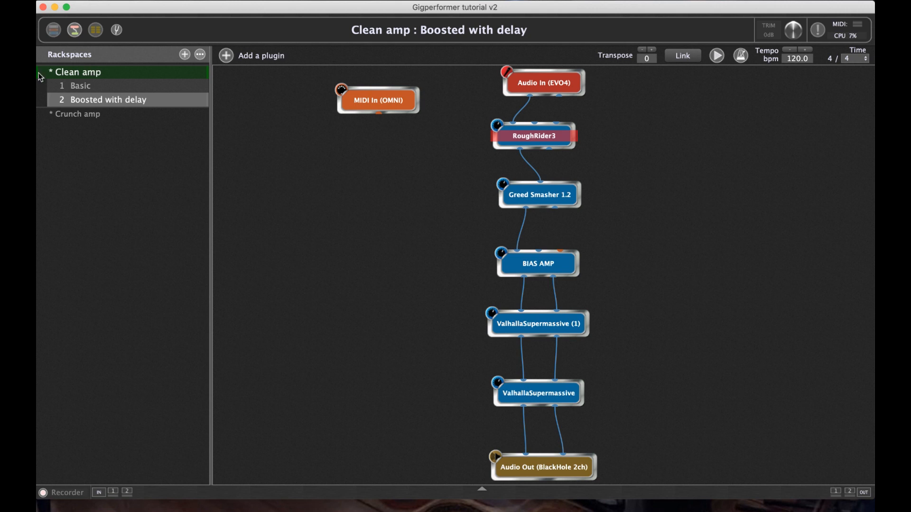
# - Save the current gig and create a new, empty gig
pyautogui.click(150, 0)
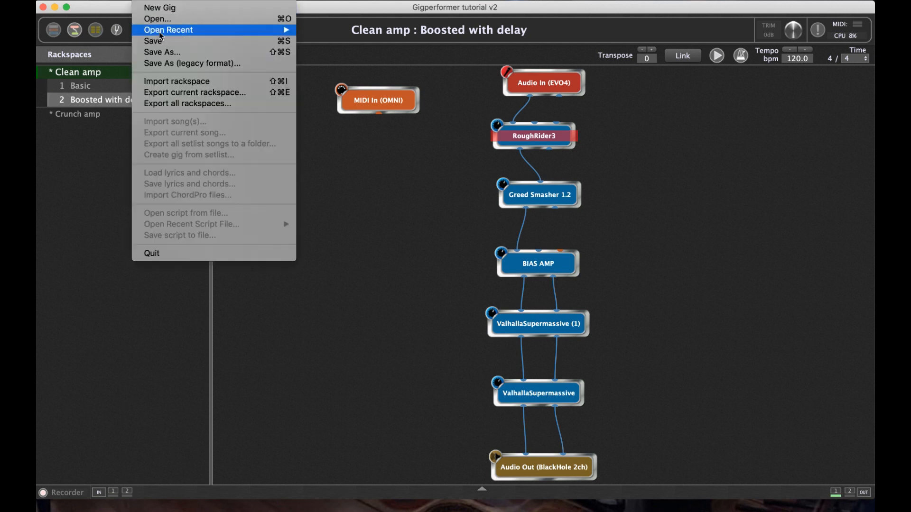
pyautogui.click(158, 41)
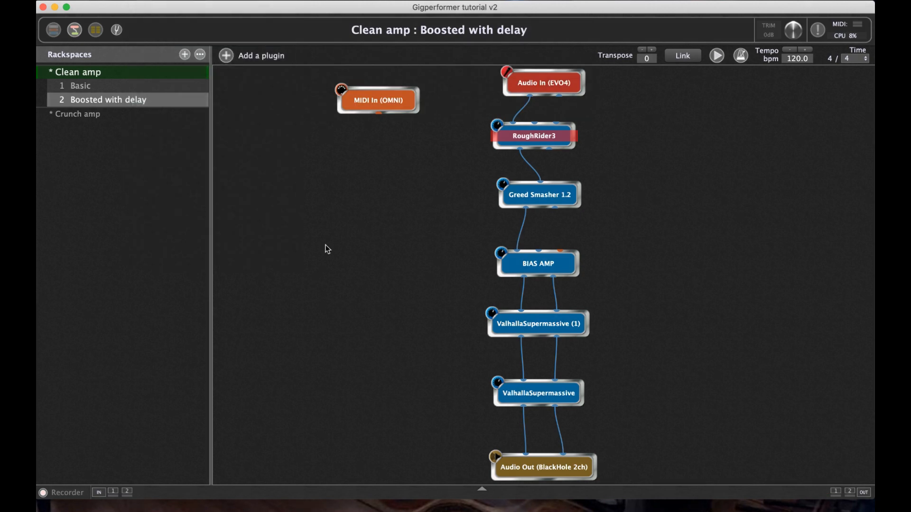
pyautogui.click(151, 0)
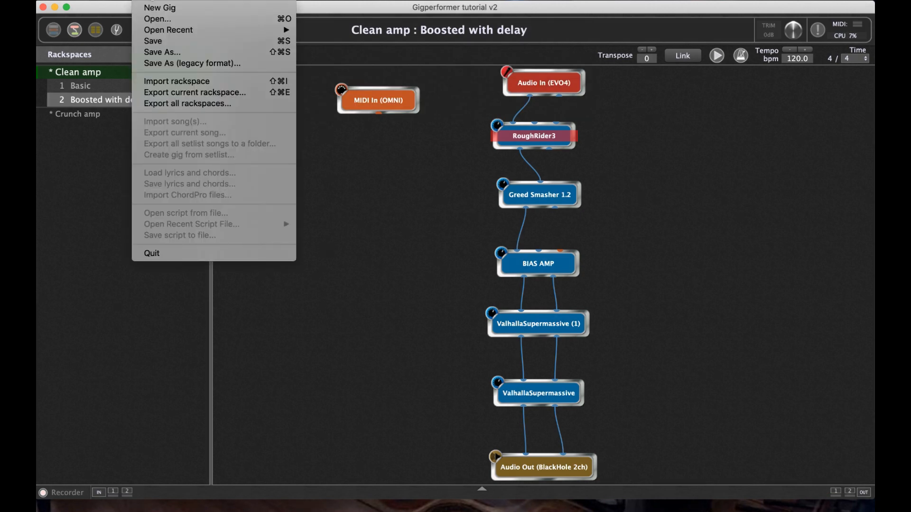
pyautogui.click(153, 8)
# - Rename the default rackspace as "Three amps" and its default variation as "Clean"
pyautogui.doubleClick(97, 77)
pyautogui.write('Three amps')
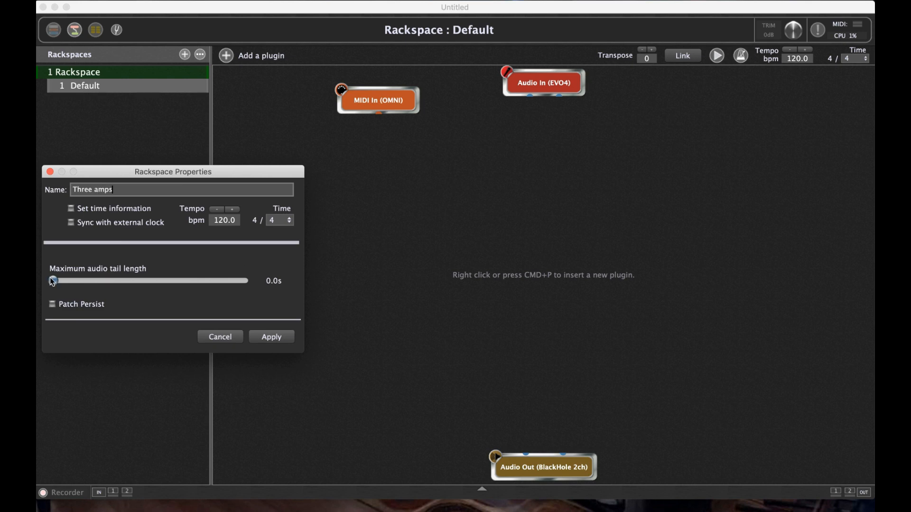
pyautogui.press('Return')
pyautogui.doubleClick(123, 85)
pyautogui.write('Clean')
pyautogui.press('Return')
# - Add two new variations named "Crunch" and "Lead" to the Three amps rackspace
pyautogui.rightClick(123, 91)
pyautogui.click(181, 235)
pyautogui.write('Crunch')
pyautogui.press('Return')
pyautogui.rightClick(147, 105)
pyautogui.click(181, 240)
pyautogui.write('Lead')
pyautogui.press('Return')
# - Add another variation named "Clean with delay and modulation" to the Three amps rackspace
pyautogui.rightClick(116, 88)
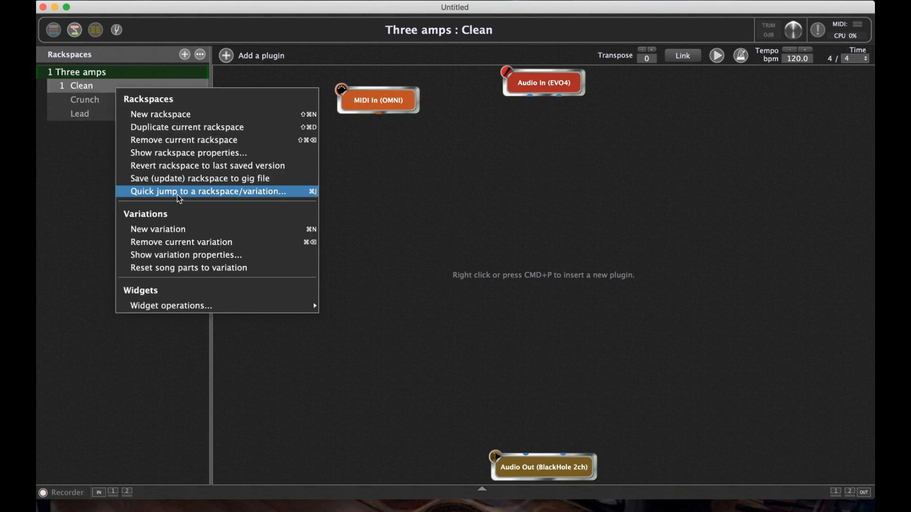
pyautogui.click(177, 230)
pyautogui.write('Clean with delay and modulation')
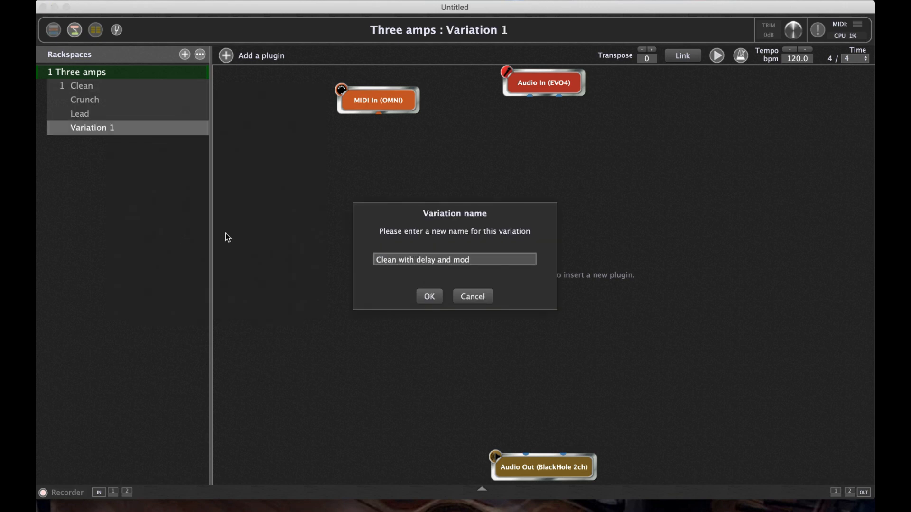
pyautogui.click(429, 297)
# - Assign number 4 to the Lead variation and number 3 to the Crunch variation in their properties
pyautogui.click(109, 118)
pyautogui.doubleClick(110, 118)
pyautogui.click(80, 244)
pyautogui.tripleClick(202, 258)
pyautogui.click(185, 301)
pyautogui.doubleClick(116, 100)
pyautogui.click(80, 243)
pyautogui.doubleClick(201, 258)
pyautogui.click(197, 303)
# - Move the Clean with delay and modulation variation directly below Clean and assign it number 2
pyautogui.moveTo(163, 127); pyautogui.dragTo(163, 99)
pyautogui.doubleClick(164, 100)
pyautogui.click(80, 243)
pyautogui.click(202, 257)
pyautogui.click(195, 303)
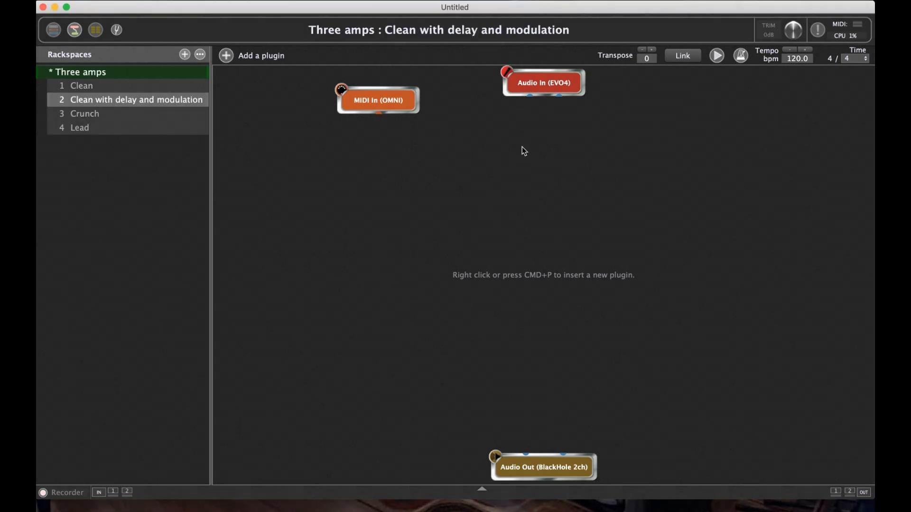
# - Remove the MIDI In (OMNI) block from the wiring view
pyautogui.moveTo(402, 101); pyautogui.dragTo(334, 121)
pyautogui.rightClick(334, 120)
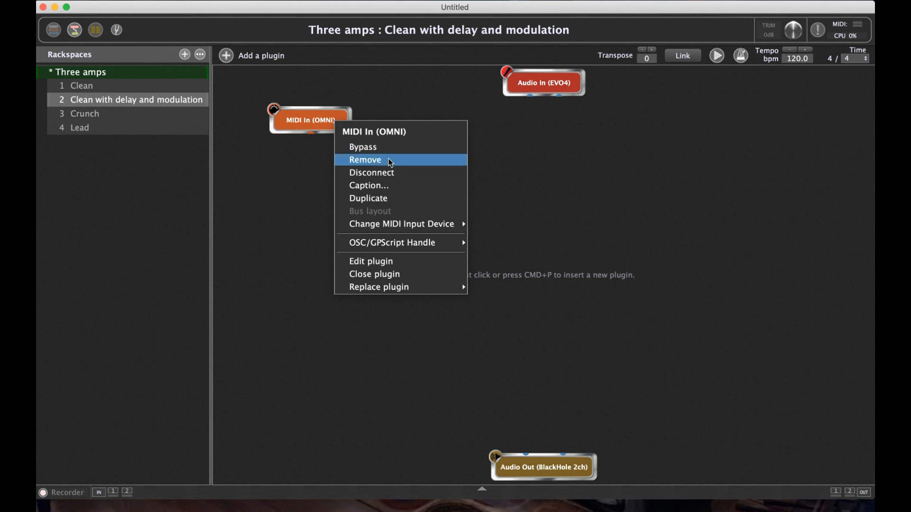
pyautogui.click(415, 159)
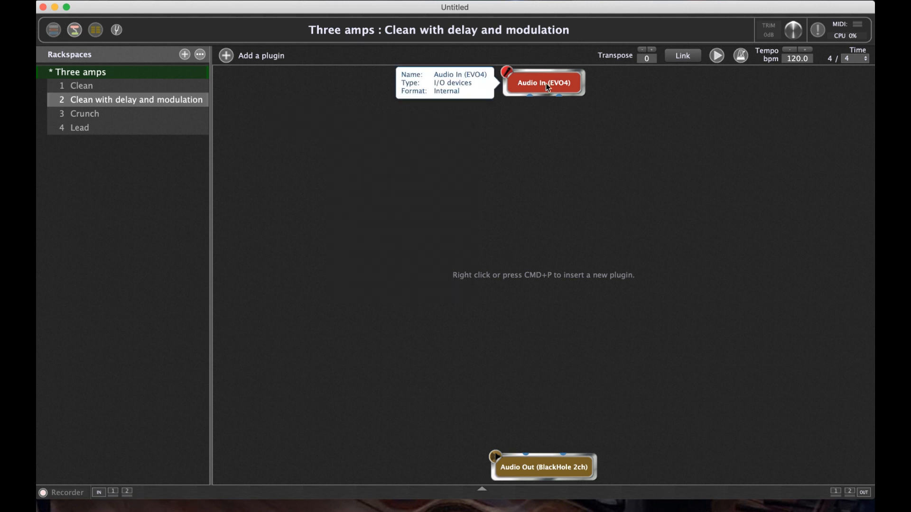
# - Add Mercuriall's Greed Smasher 1.2 AudioUnit plugin, adjust its pedal knobs, and place its block just below Audio In
pyautogui.click(227, 56)
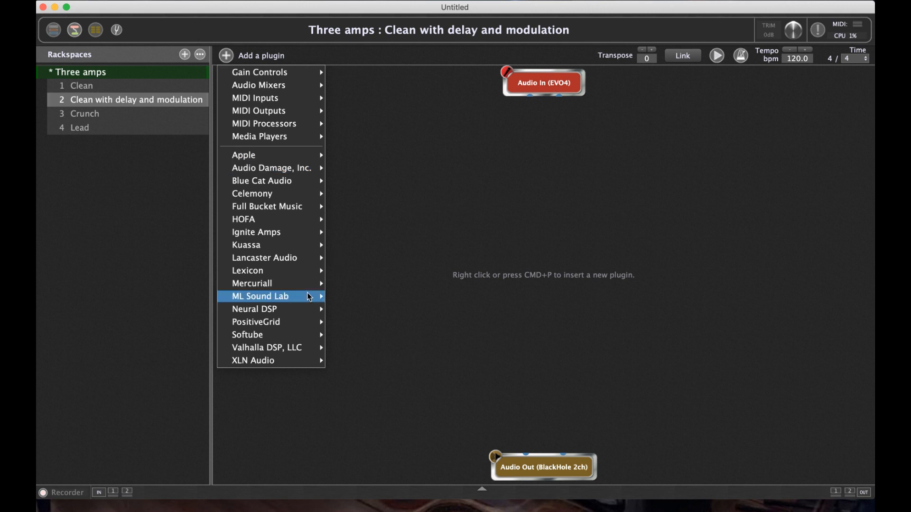
pyautogui.moveTo(315, 284)
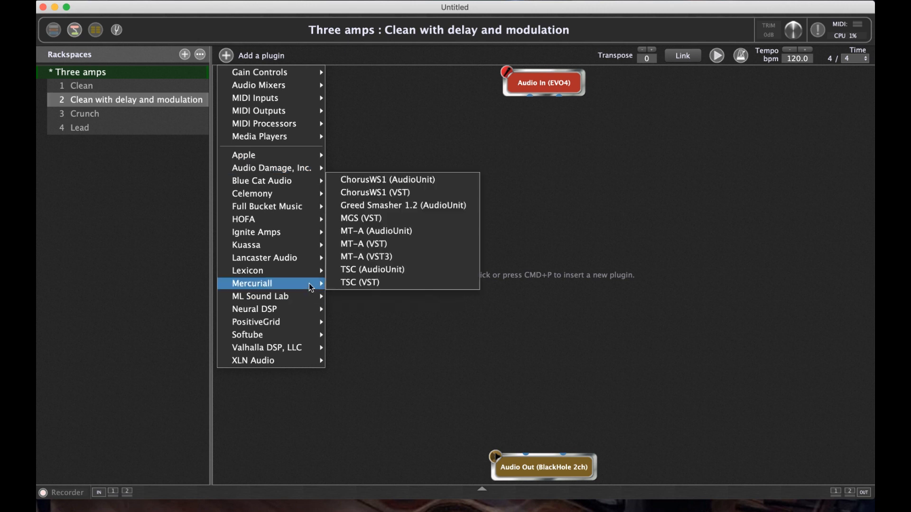
pyautogui.click(415, 205)
pyautogui.moveTo(424, 295); pyautogui.dragTo(394, 235)
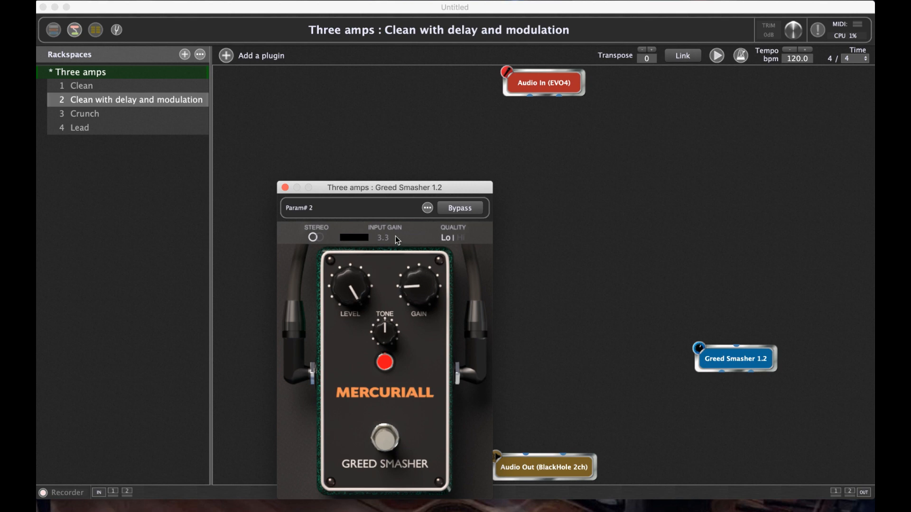
pyautogui.moveTo(356, 269); pyautogui.dragTo(359, 343)
pyautogui.click(285, 188)
pyautogui.moveTo(736, 359); pyautogui.dragTo(585, 155)
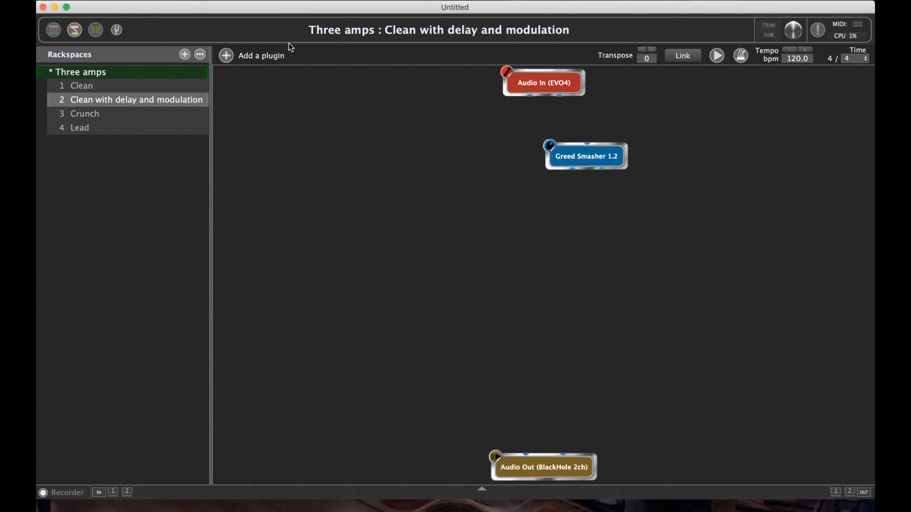
# - Add Audio Damage's RoughRider3 plugin and place its block beside Greed Smasher 1.2
pyautogui.click(256, 57)
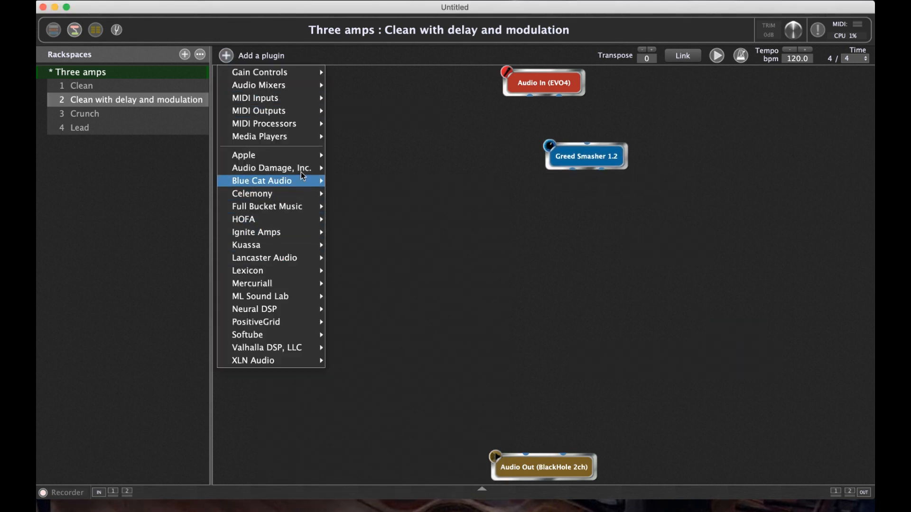
pyautogui.moveTo(303, 169)
pyautogui.click(406, 196)
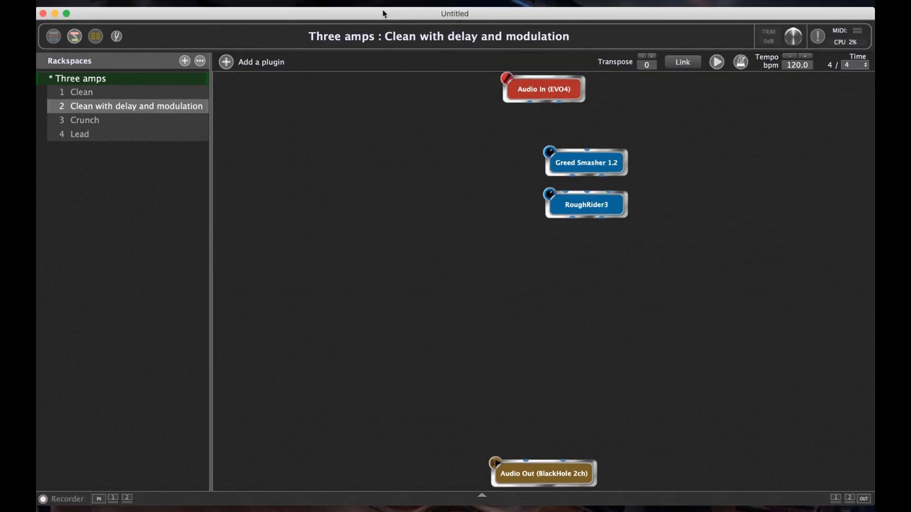
pyautogui.moveTo(384, 13); pyautogui.dragTo(384, 7)
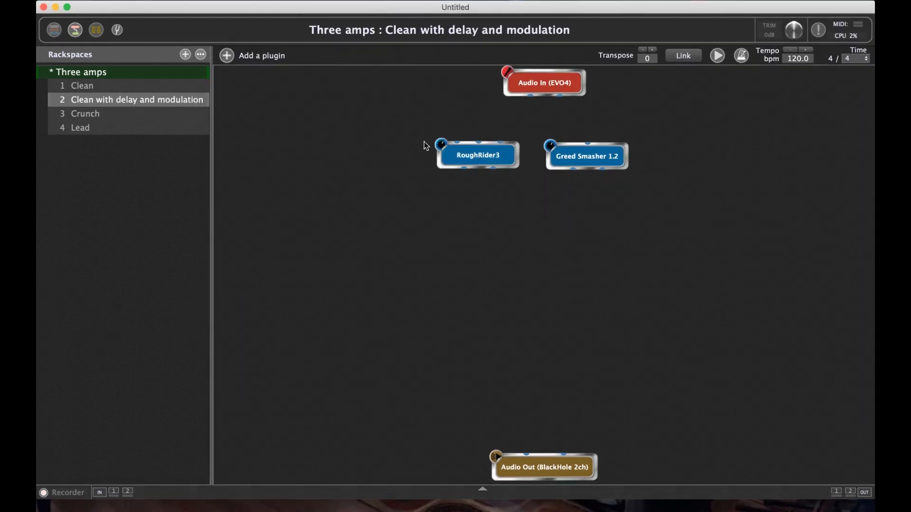
# - Add PositiveGrid's BIAS AMP AudioUnit plugin to the rackspace
pyautogui.click(229, 61)
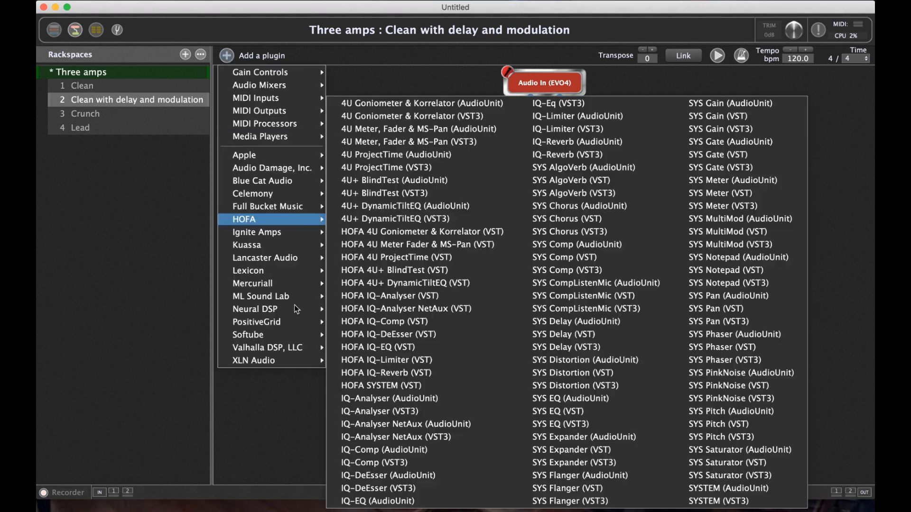
pyautogui.moveTo(295, 322)
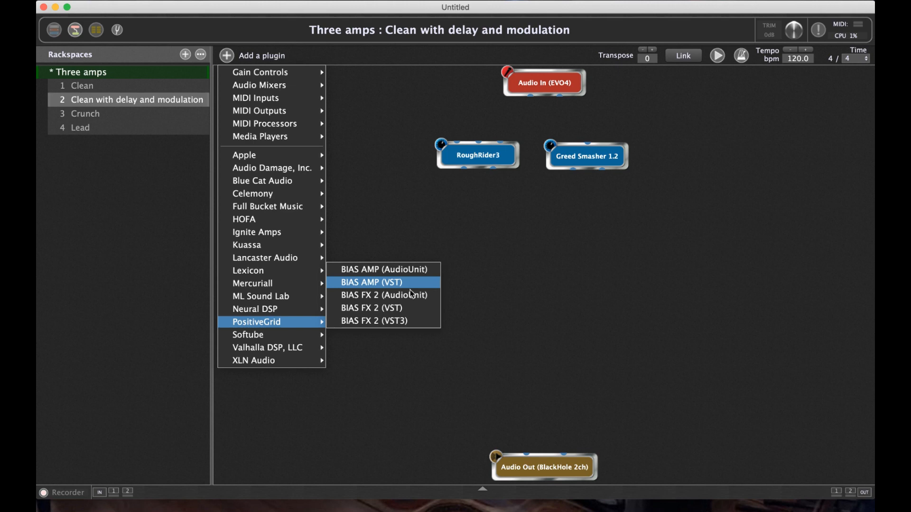
pyautogui.click(420, 269)
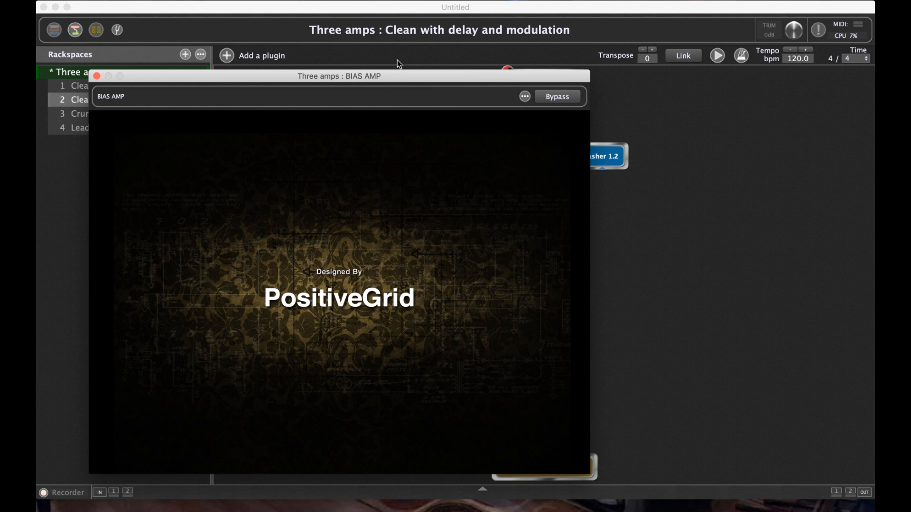
pyautogui.moveTo(399, 78); pyautogui.dragTo(426, 57)
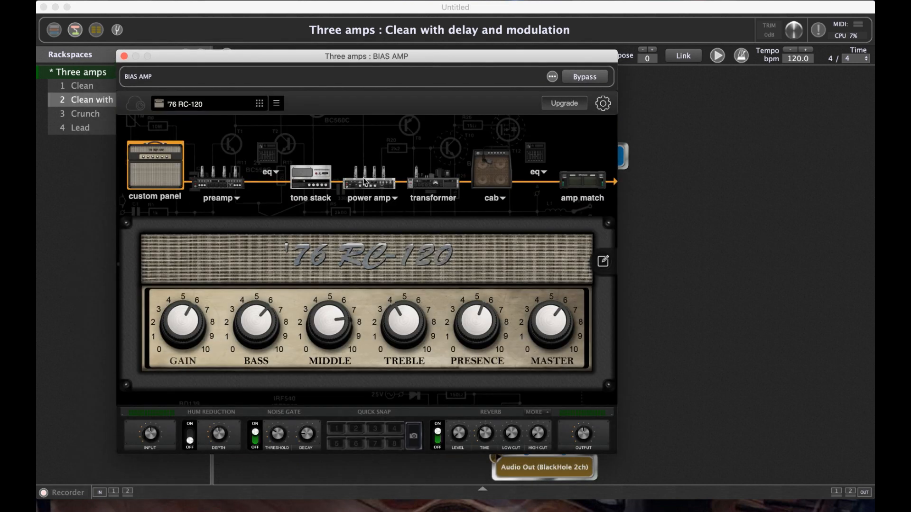
# - Load the AK Tweed Lux preset from BIAS AMP's Custom bank and place the plugin's block below RoughRider3
pyautogui.click(277, 104)
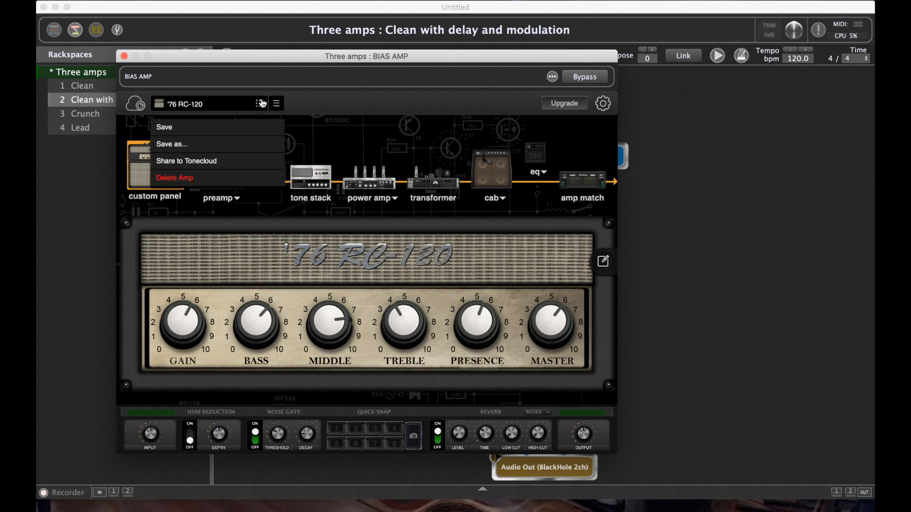
pyautogui.click(260, 103)
pyautogui.click(154, 349)
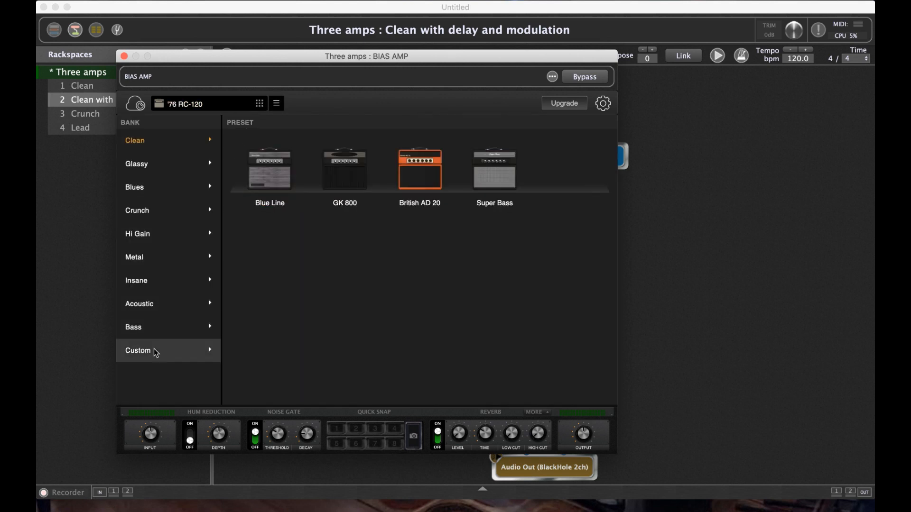
pyautogui.click(502, 187)
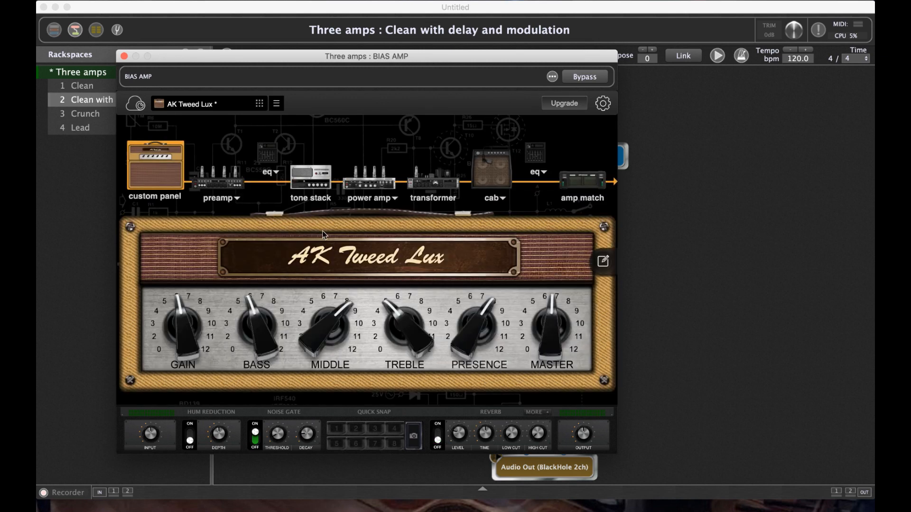
pyautogui.click(124, 56)
pyautogui.moveTo(482, 199); pyautogui.dragTo(446, 230)
# - Add Neural DSP's Archetype Nolly VST3 plugin and load its user preset AK A1 Cleanish ST
pyautogui.click(227, 55)
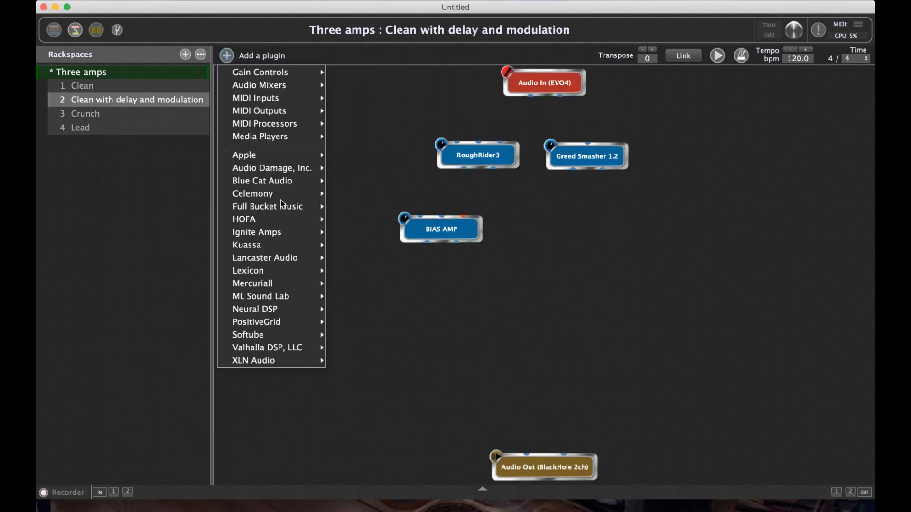
pyautogui.moveTo(306, 322)
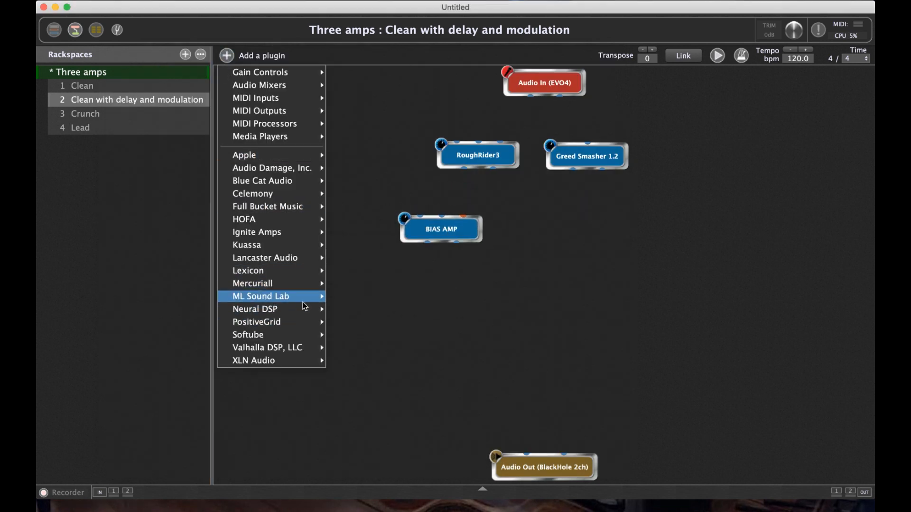
pyautogui.moveTo(301, 306)
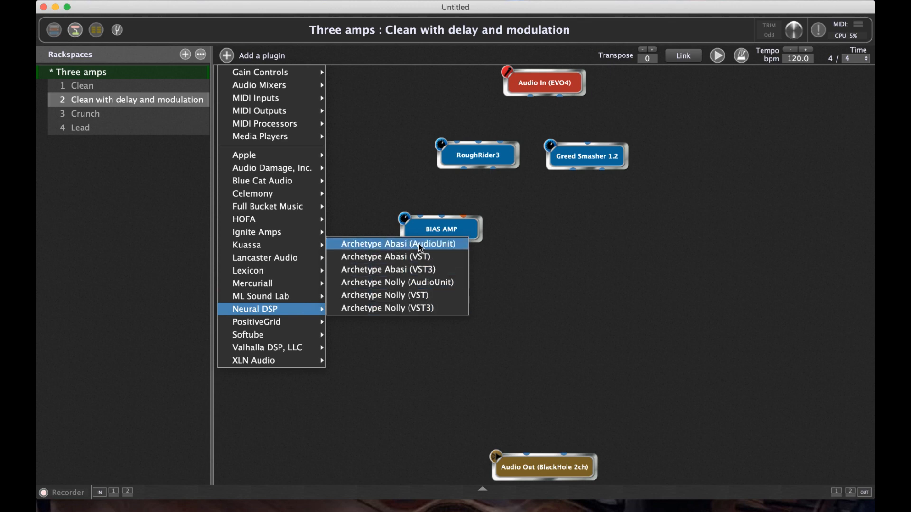
pyautogui.click(424, 306)
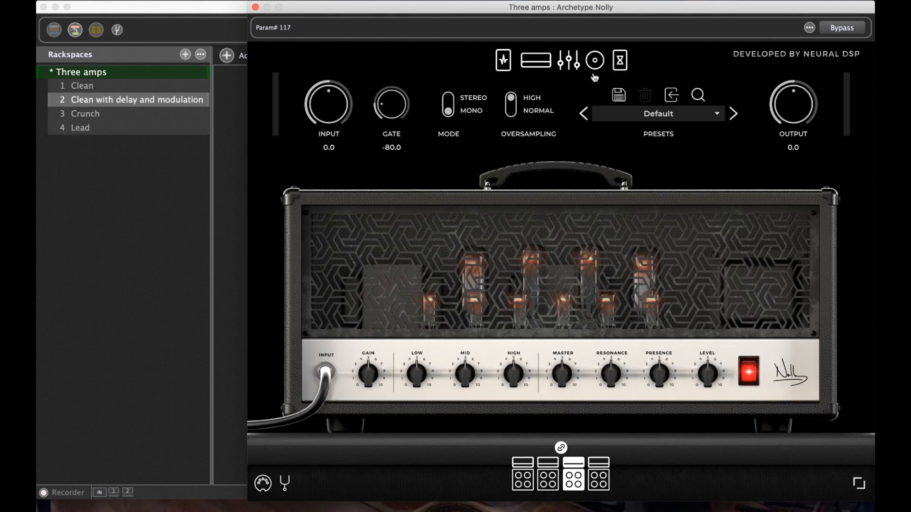
pyautogui.click(660, 114)
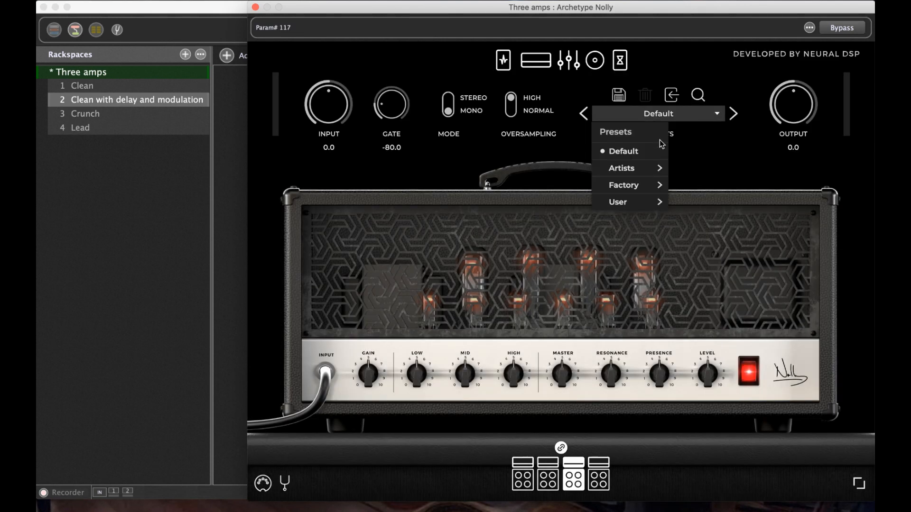
pyautogui.moveTo(655, 201)
pyautogui.click(722, 217)
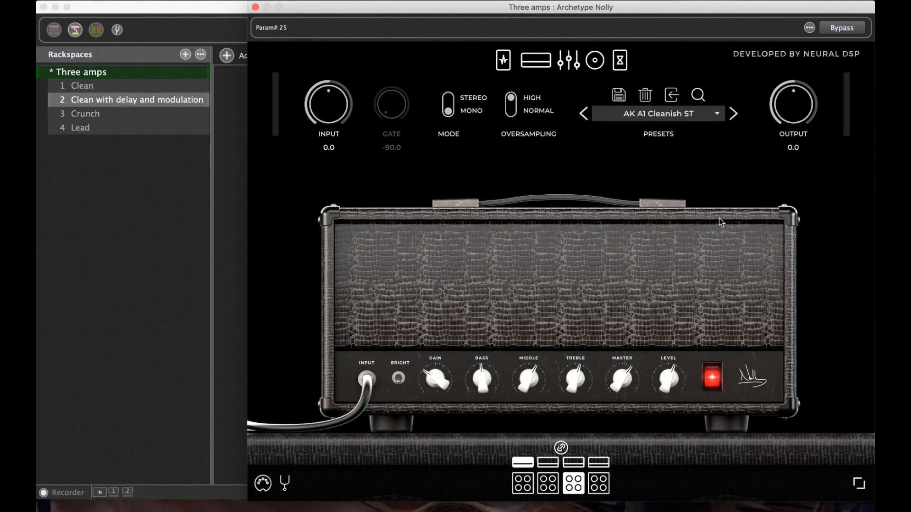
pyautogui.moveTo(327, 13); pyautogui.dragTo(251, 13)
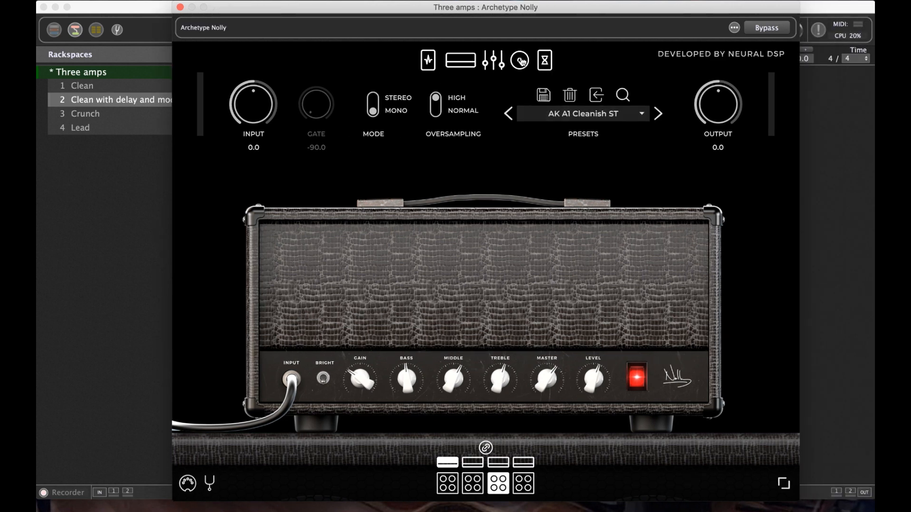
# - Switch on both cabinet microphones, Dynamic 57 and Condenser 414, in Archetype Nolly
pyautogui.click(521, 61)
pyautogui.click(242, 450)
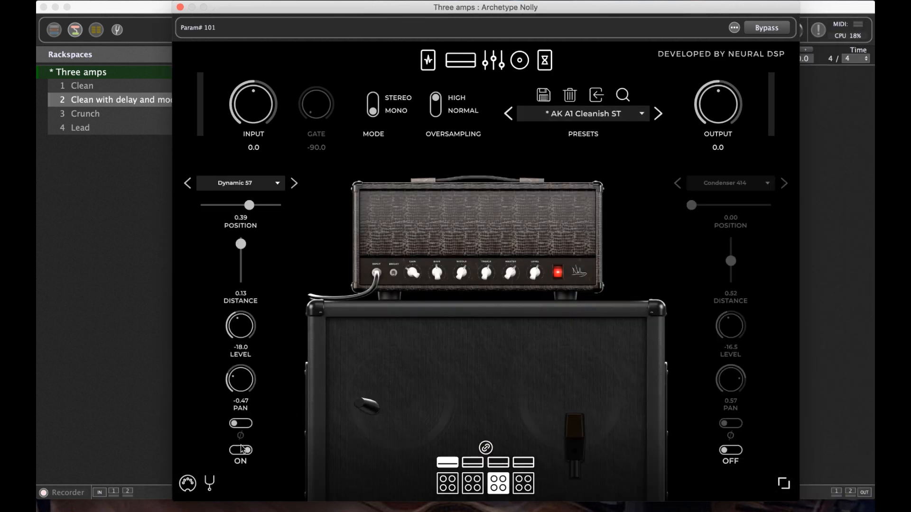
pyautogui.click(735, 450)
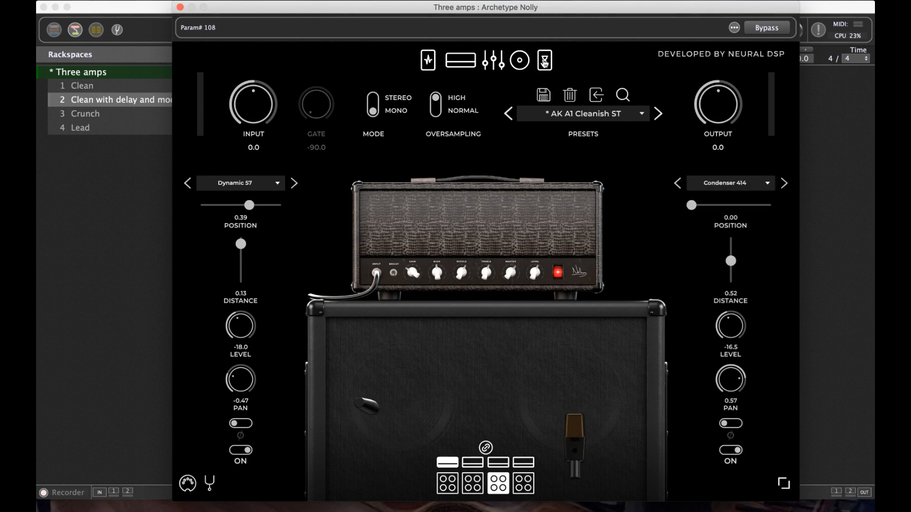
# - Switch off Archetype Nolly's compressor pedal and place the plugin's block beside BIAS AMP
pyautogui.click(546, 61)
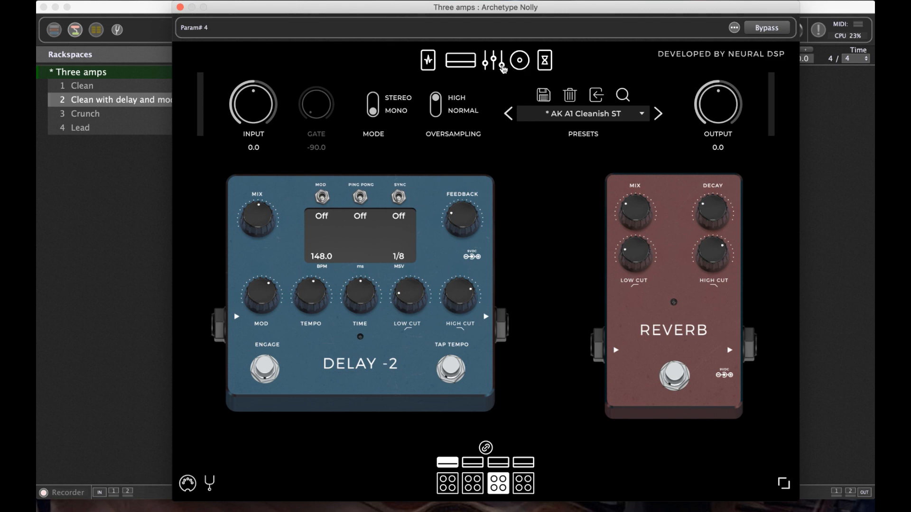
pyautogui.click(465, 65)
pyautogui.click(428, 60)
pyautogui.click(252, 356)
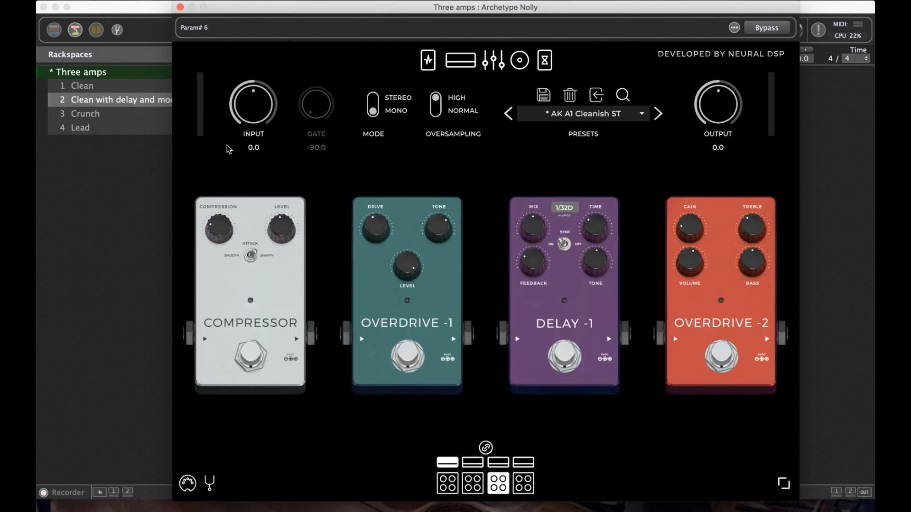
pyautogui.click(180, 7)
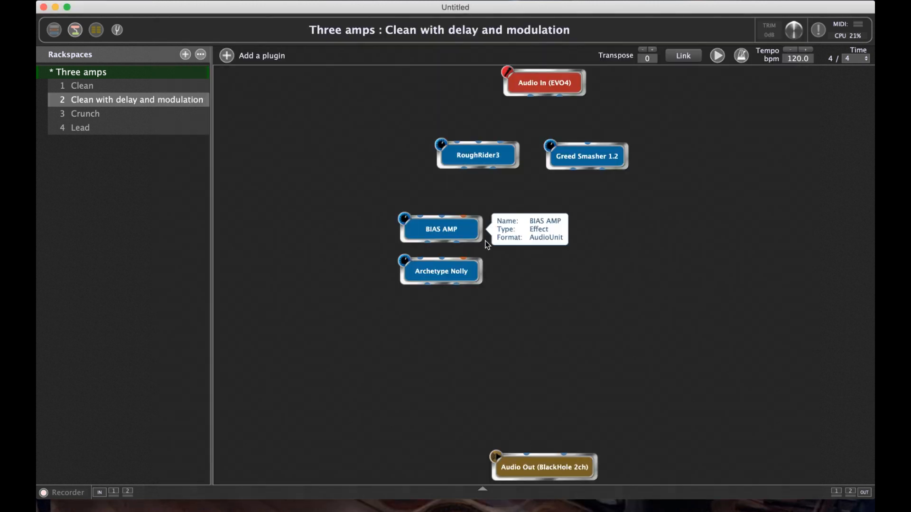
pyautogui.moveTo(524, 259); pyautogui.dragTo(588, 230)
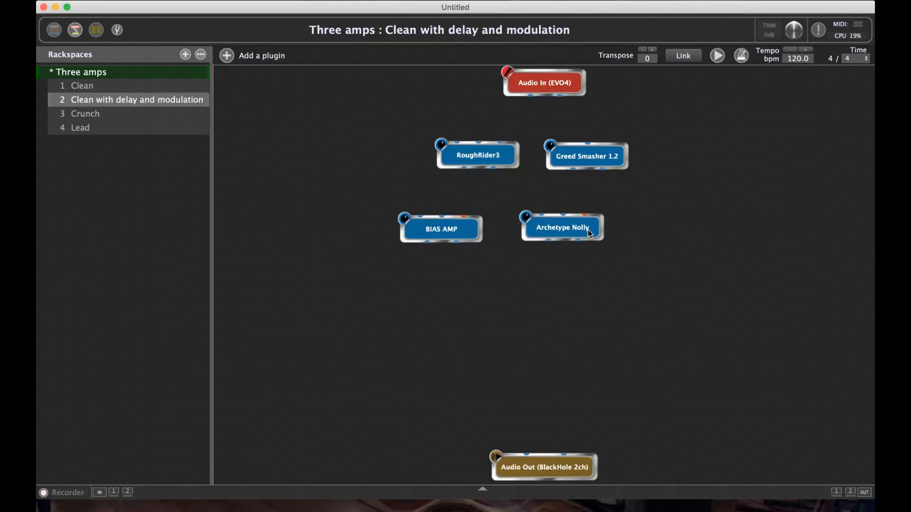
# - Add a second Archetype Nolly VST3 plugin and load its user preset AK A3 Med Gain ST
pyautogui.click(236, 54)
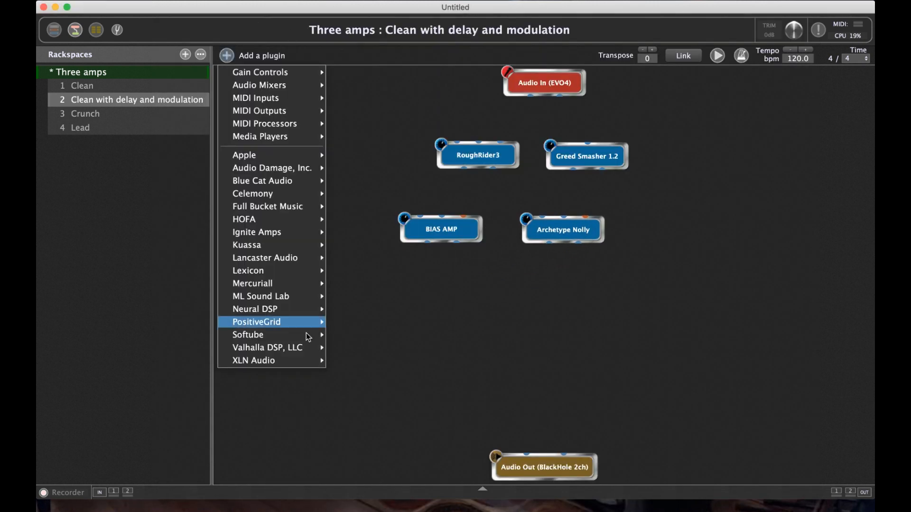
pyautogui.moveTo(308, 335)
pyautogui.moveTo(308, 311)
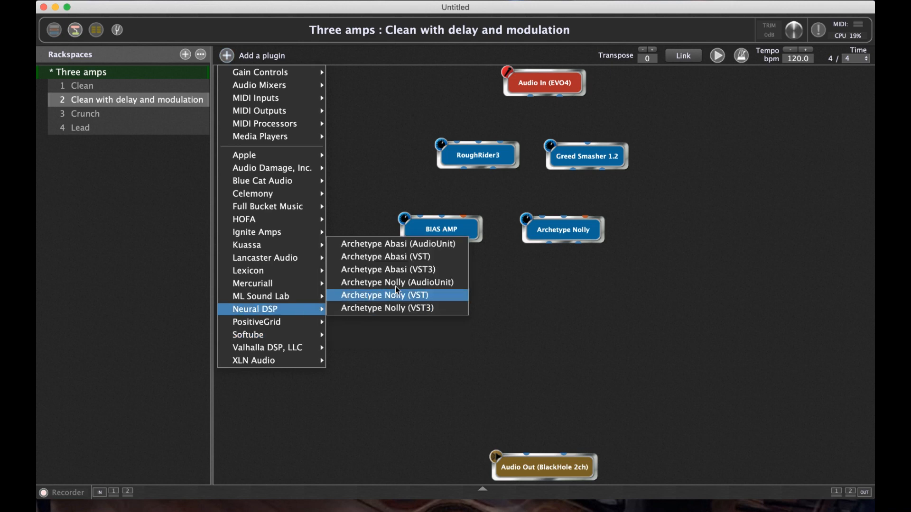
pyautogui.click(404, 308)
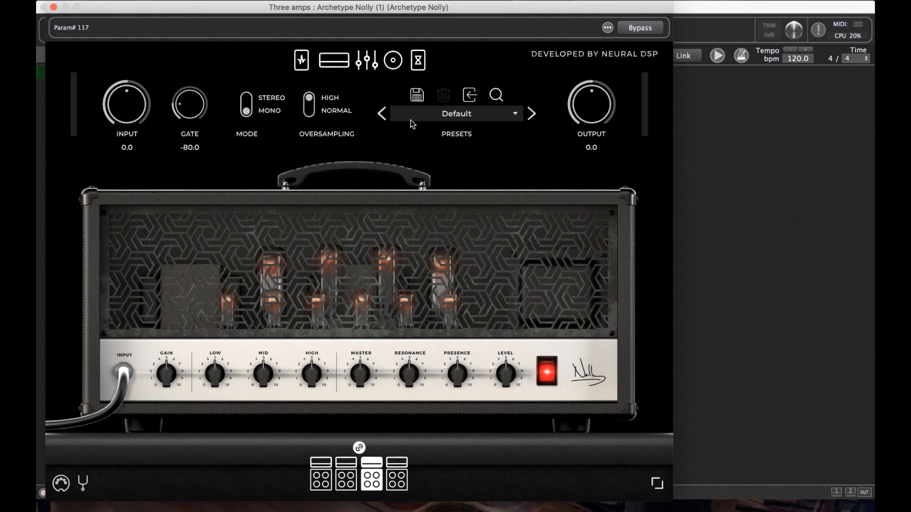
pyautogui.click(505, 113)
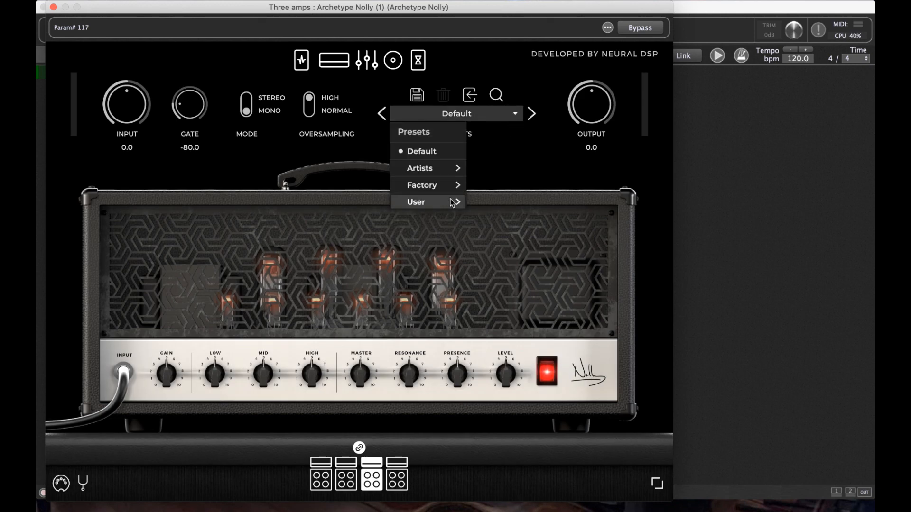
pyautogui.moveTo(451, 202)
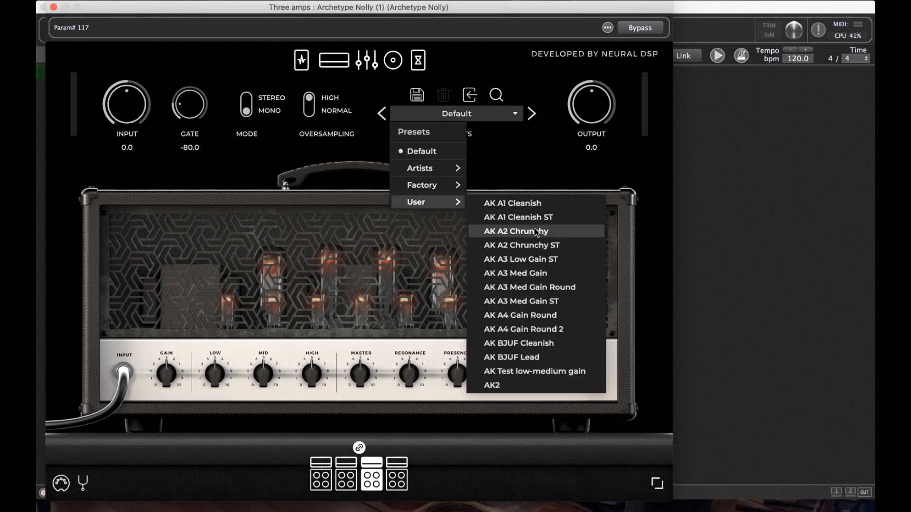
pyautogui.click(570, 301)
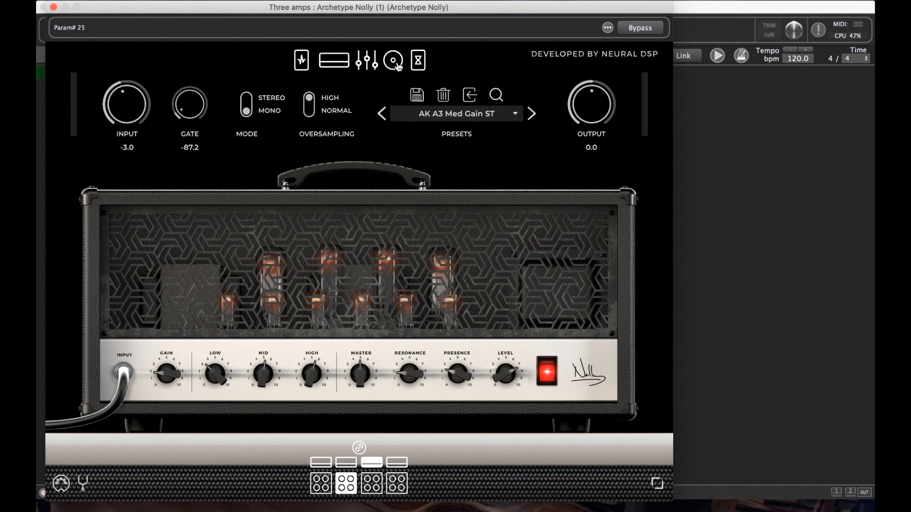
# - Check the second Archetype Nolly's pedals, EQ, cabinet and effects, and place its block beside the first Archetype Nolly
pyautogui.click(302, 62)
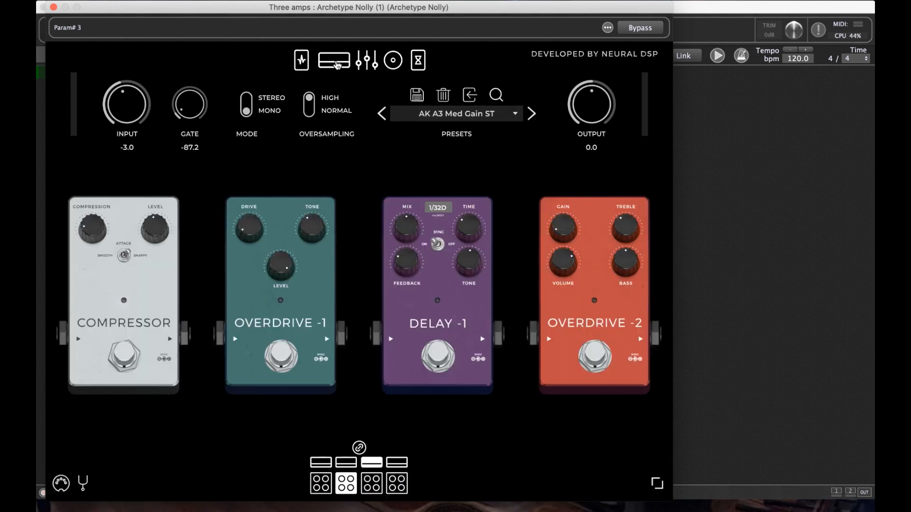
pyautogui.click(337, 65)
pyautogui.click(390, 64)
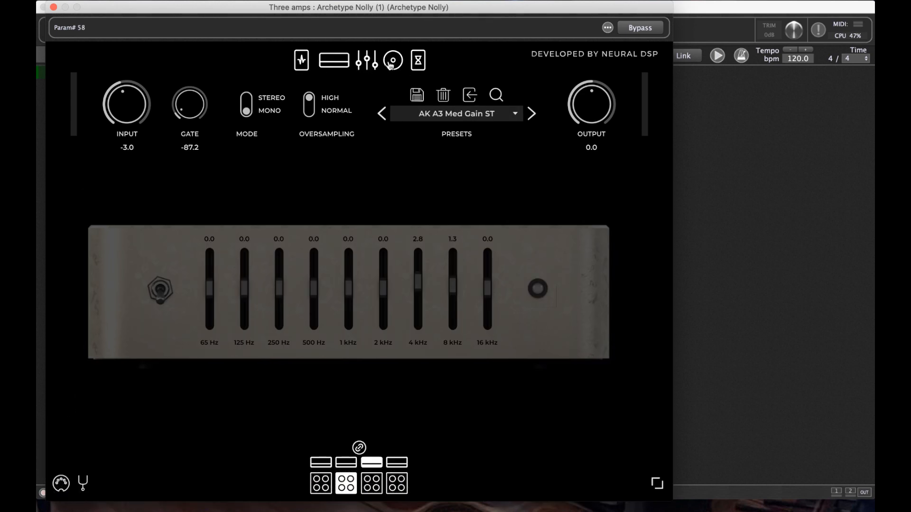
pyautogui.click(390, 64)
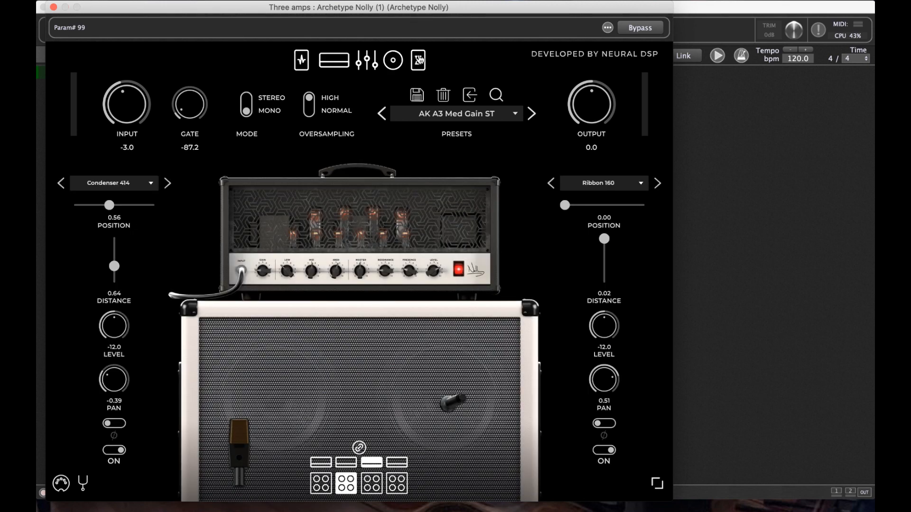
pyautogui.click(418, 60)
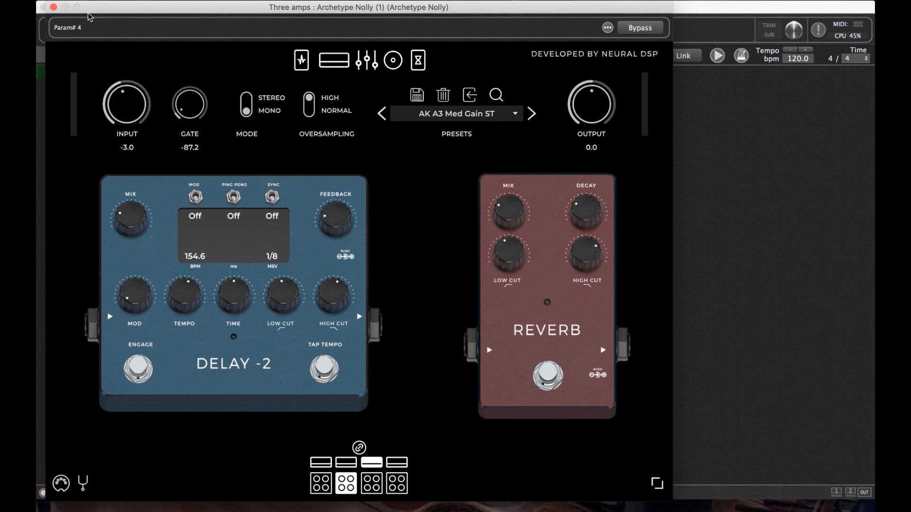
pyautogui.click(53, 7)
pyautogui.moveTo(571, 283); pyautogui.dragTo(680, 231)
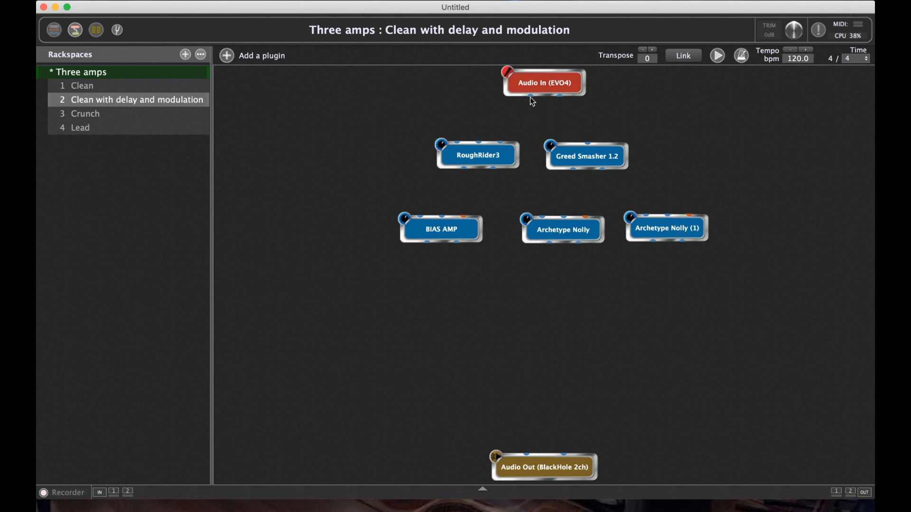
# - Wire Audio In through RoughRider3 to BIAS AMP, and through Greed Smasher 1.2 to both Archetype Nolly blocks, using a separate output for each
pyautogui.moveTo(530, 96); pyautogui.dragTo(422, 216)
pyautogui.moveTo(531, 97); pyautogui.dragTo(545, 210)
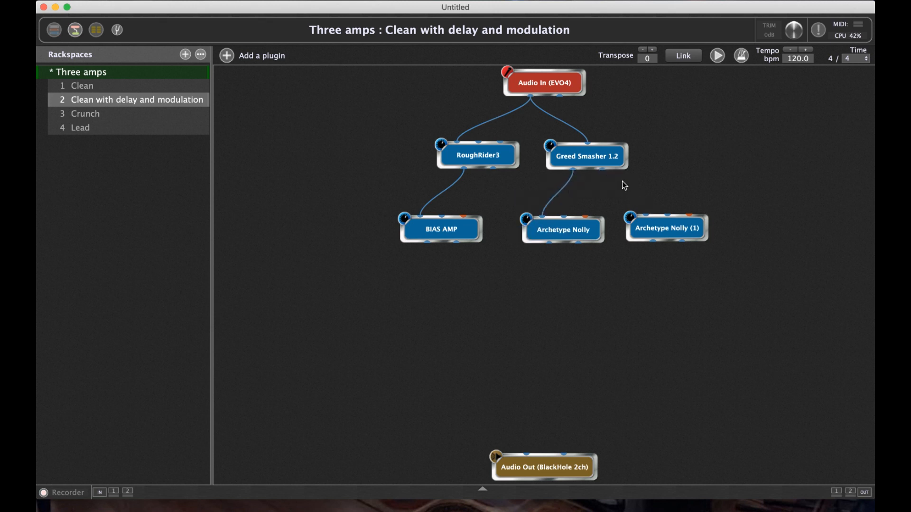
pyautogui.moveTo(603, 171); pyautogui.dragTo(648, 218)
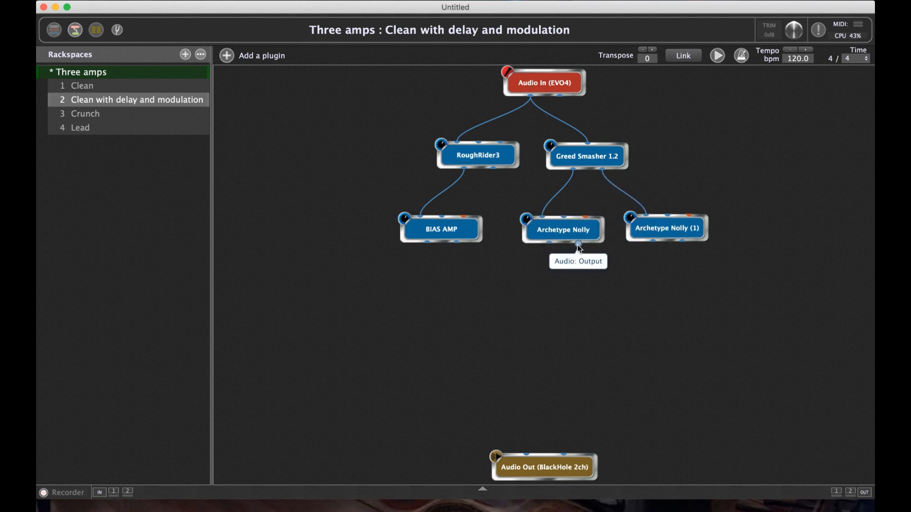
# - Connect BIAS AMP's first output to Audio Out channel 1 and both Archetype Nolly blocks' first outputs to channel 2
pyautogui.moveTo(428, 244); pyautogui.dragTo(530, 441)
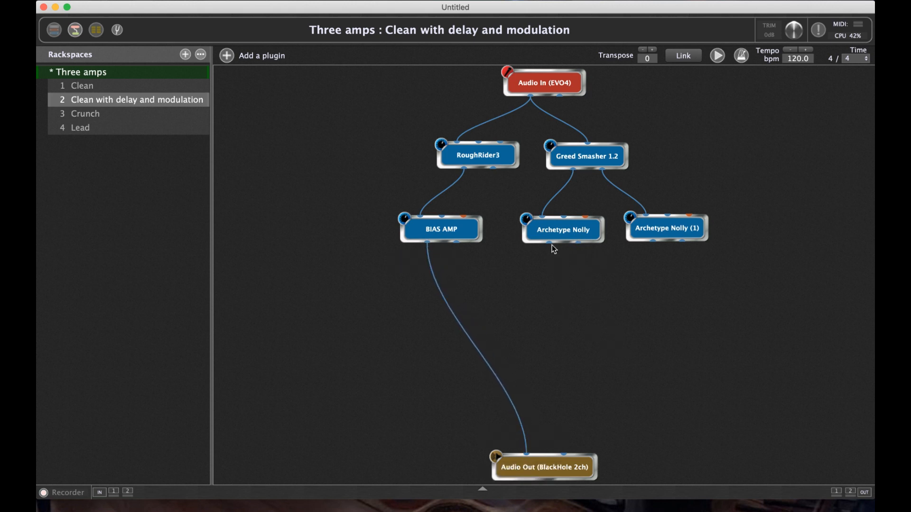
pyautogui.moveTo(549, 244); pyautogui.dragTo(565, 453)
pyautogui.moveTo(655, 243); pyautogui.dragTo(565, 455)
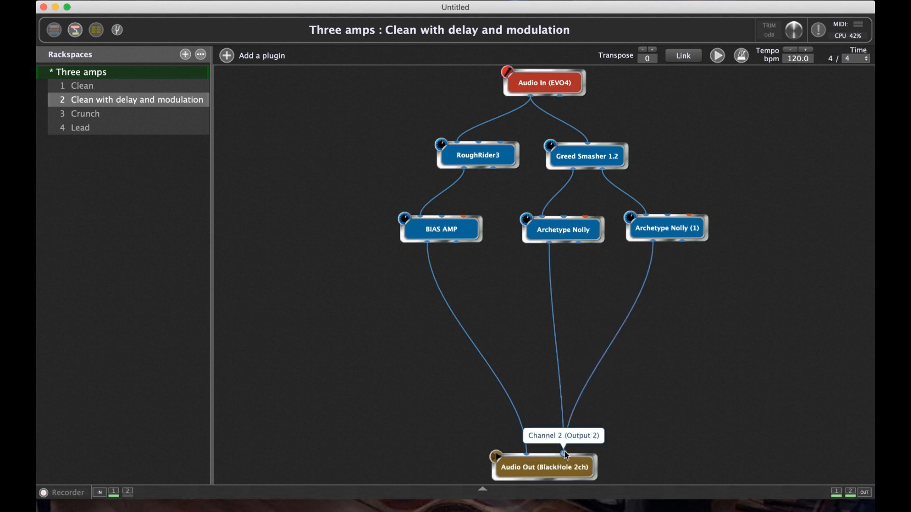
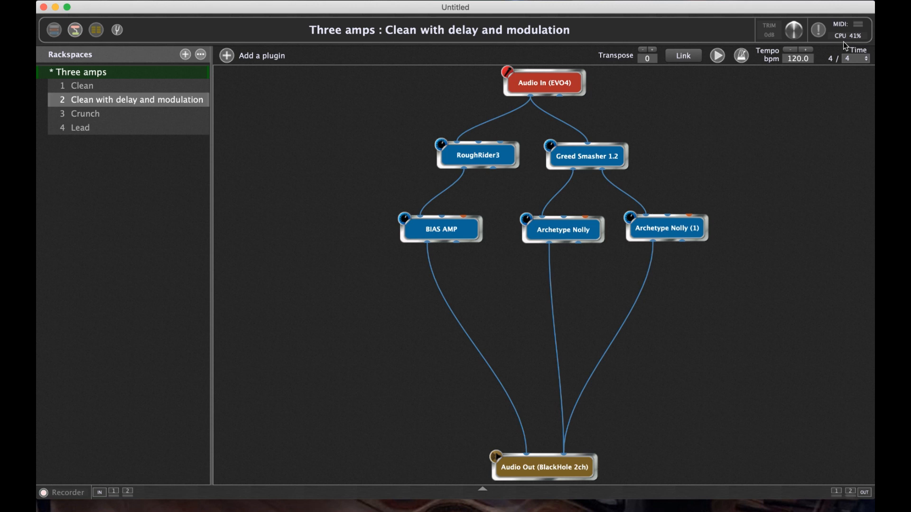
# - Open Greed Smasher 1.2 and try its bypass on and off
pyautogui.doubleClick(596, 155)
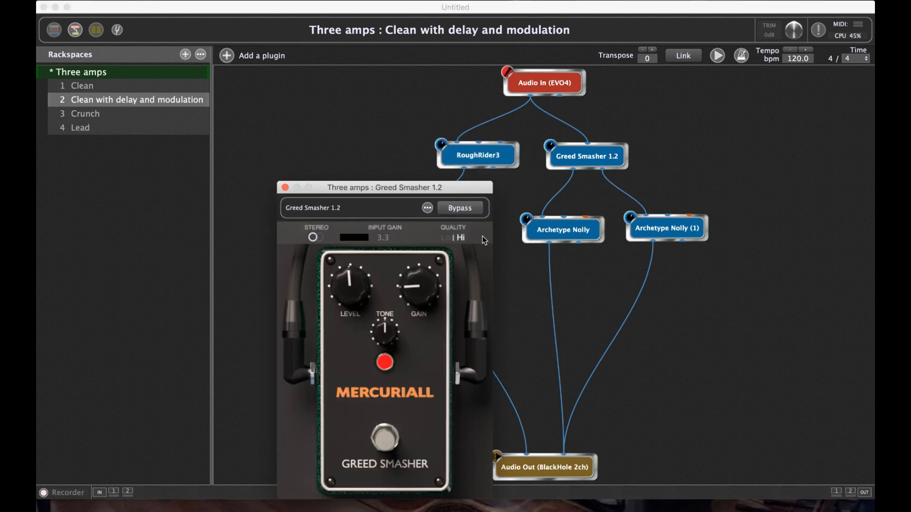
pyautogui.click(466, 209)
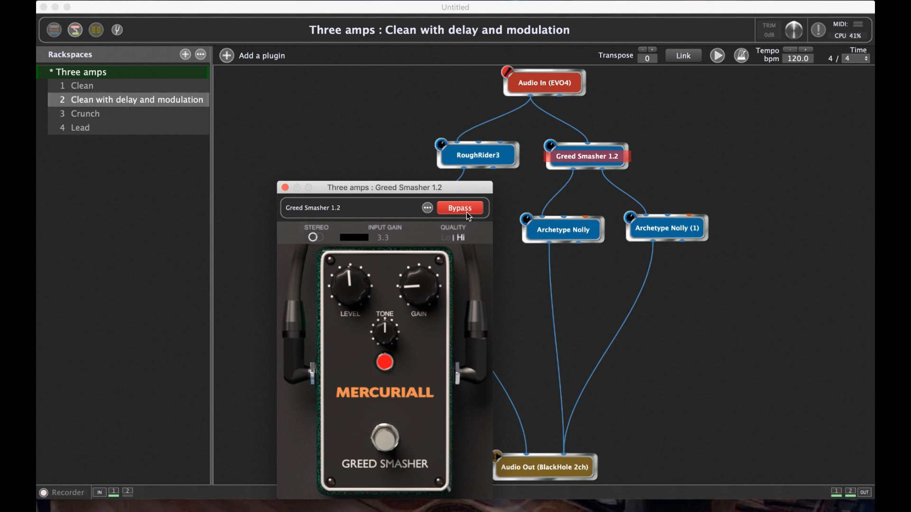
pyautogui.click(466, 212)
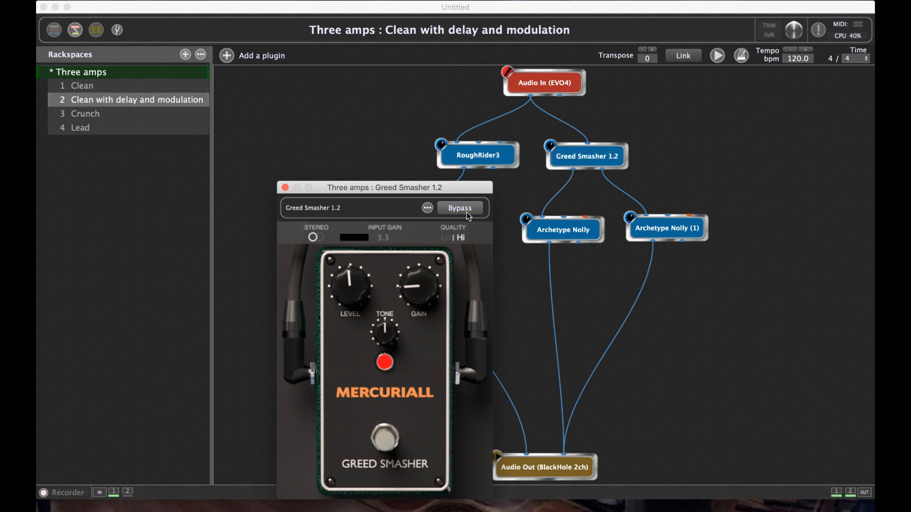
# - Close the Greed Smasher editor, add an Audio Mixer (8ch), and place its block between the amp plugins and Audio Out
pyautogui.click(286, 188)
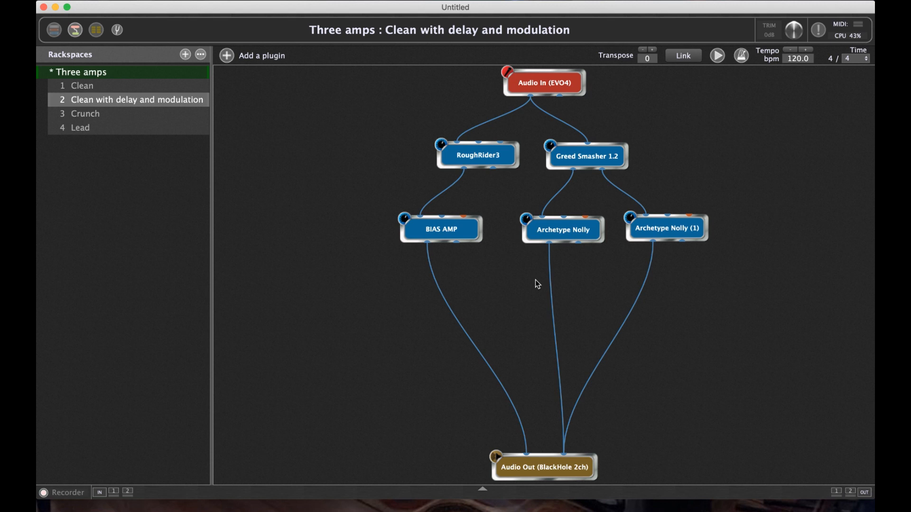
pyautogui.click(229, 54)
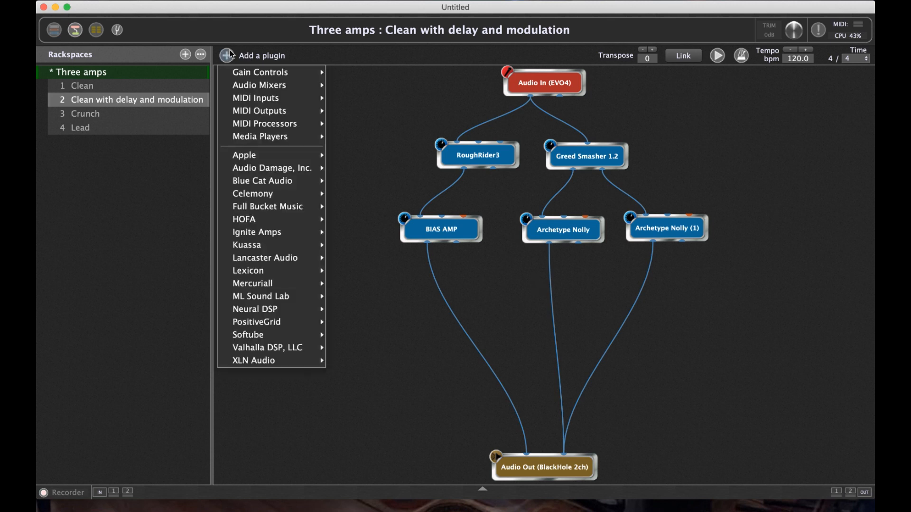
pyautogui.moveTo(262, 85)
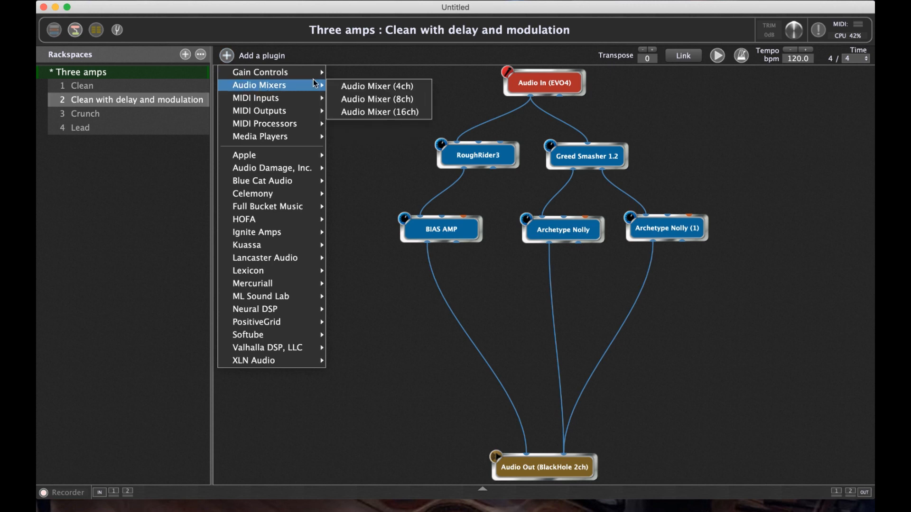
pyautogui.click(371, 99)
pyautogui.moveTo(418, 87); pyautogui.dragTo(378, 172)
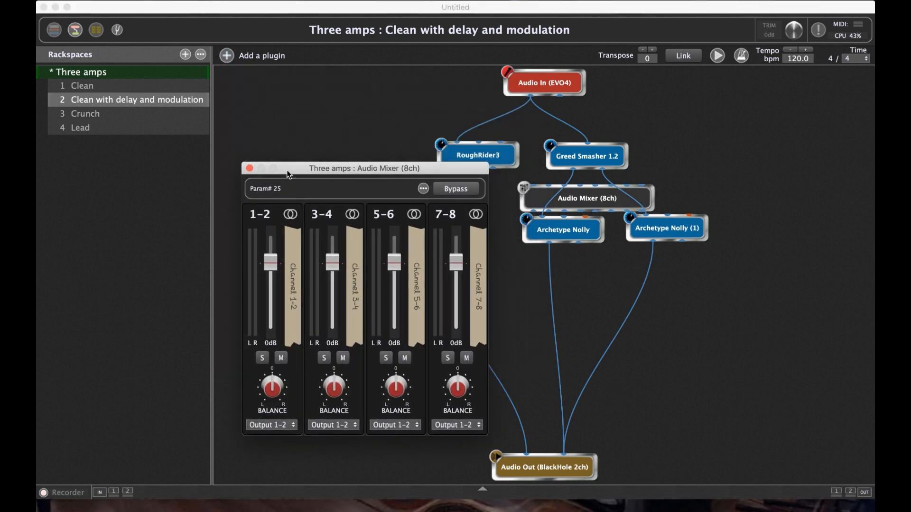
pyautogui.click(249, 168)
pyautogui.moveTo(606, 203); pyautogui.dragTo(576, 330)
# - Wire BIAS AMP, Archetype Nolly and Archetype Nolly (1) in stereo to mixer inputs 1-2, 3-4 and 5-6, and mixer output 1-2 to Audio Out
pyautogui.moveTo(528, 449); pyautogui.dragTo(488, 340)
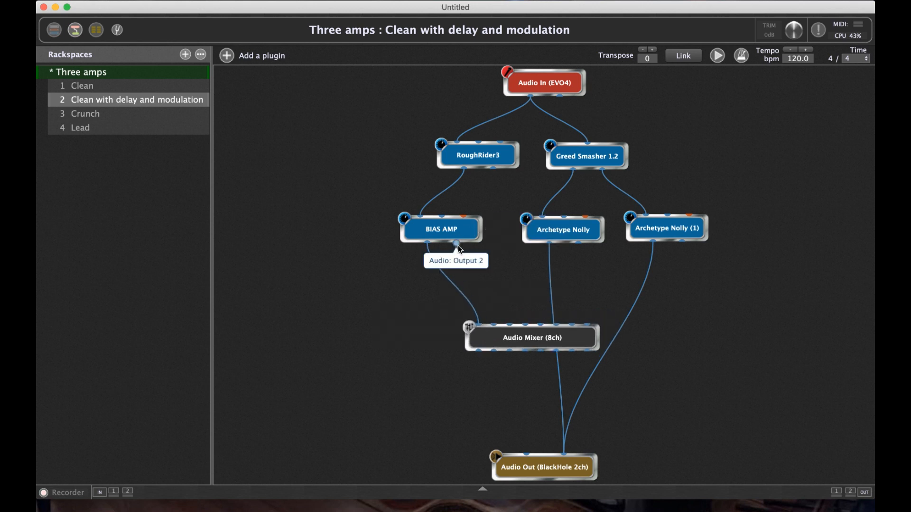
pyautogui.moveTo(457, 244); pyautogui.dragTo(494, 327)
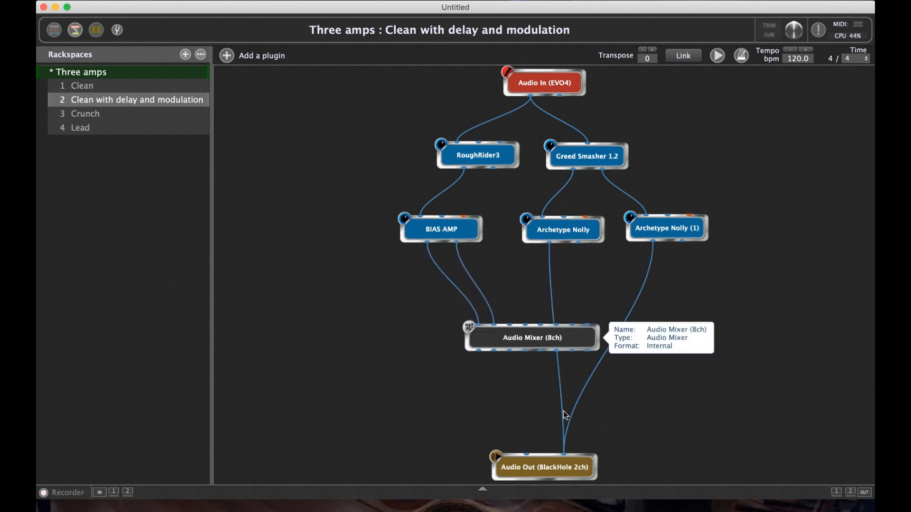
pyautogui.moveTo(563, 454); pyautogui.dragTo(510, 325)
pyautogui.moveTo(588, 390); pyautogui.dragTo(541, 323)
pyautogui.moveTo(681, 242); pyautogui.dragTo(596, 335)
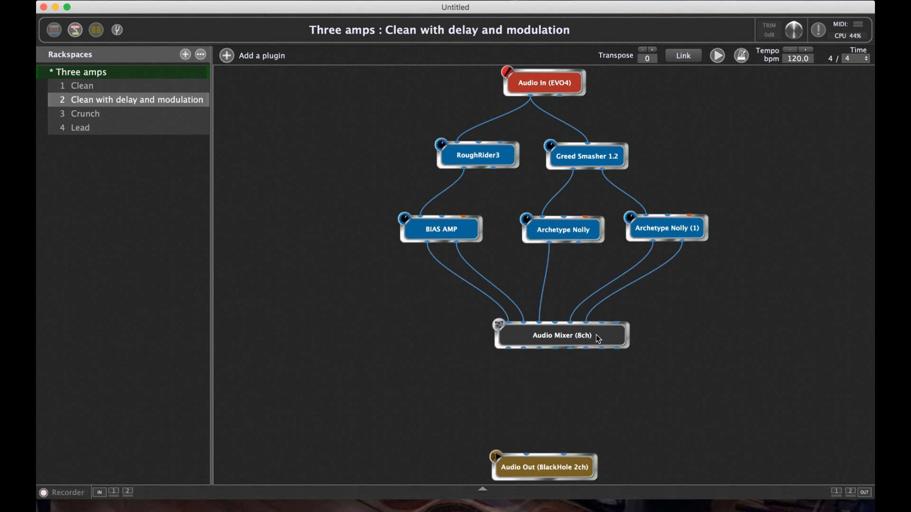
pyautogui.moveTo(578, 242); pyautogui.dragTo(555, 323)
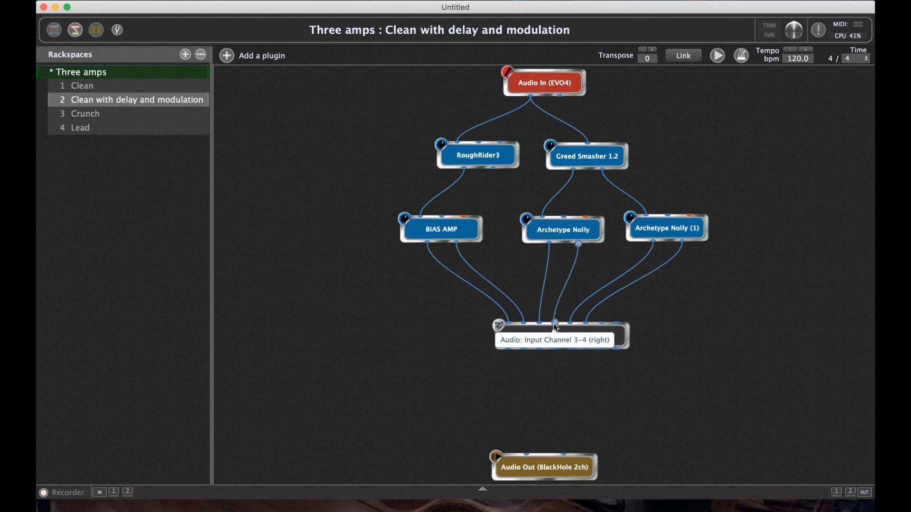
pyautogui.moveTo(506, 350); pyautogui.dragTo(526, 454)
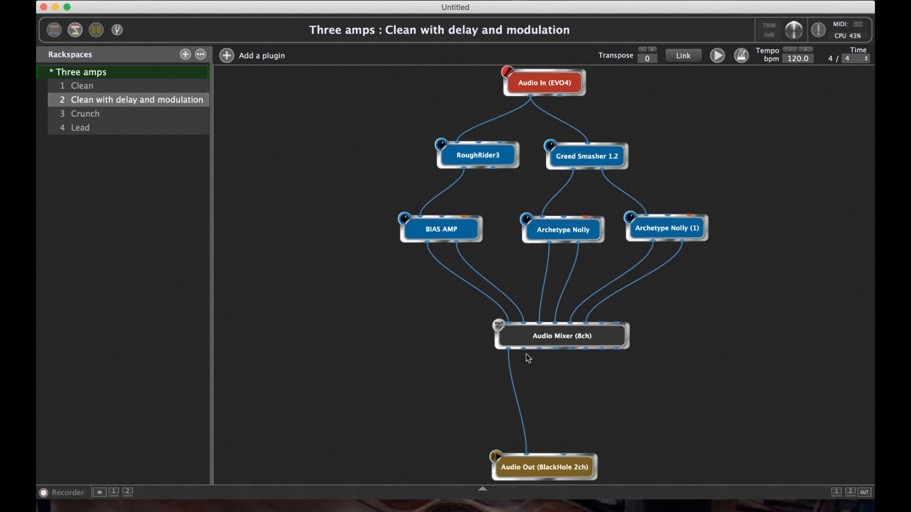
pyautogui.moveTo(524, 350); pyautogui.dragTo(564, 454)
# - Try to set RoughRider3's main input bus to Mono in its bus layout
pyautogui.rightClick(491, 158)
pyautogui.click(459, 251)
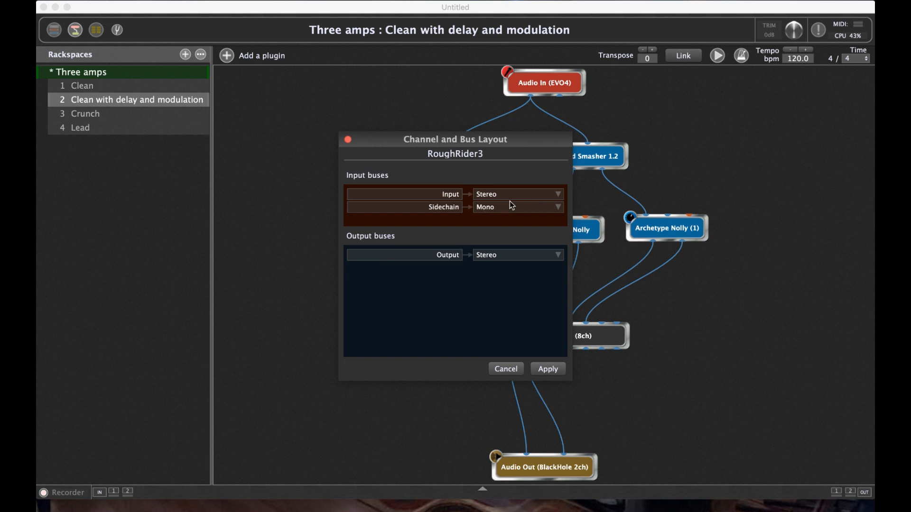
pyautogui.click(511, 197)
pyautogui.click(529, 208)
pyautogui.click(561, 369)
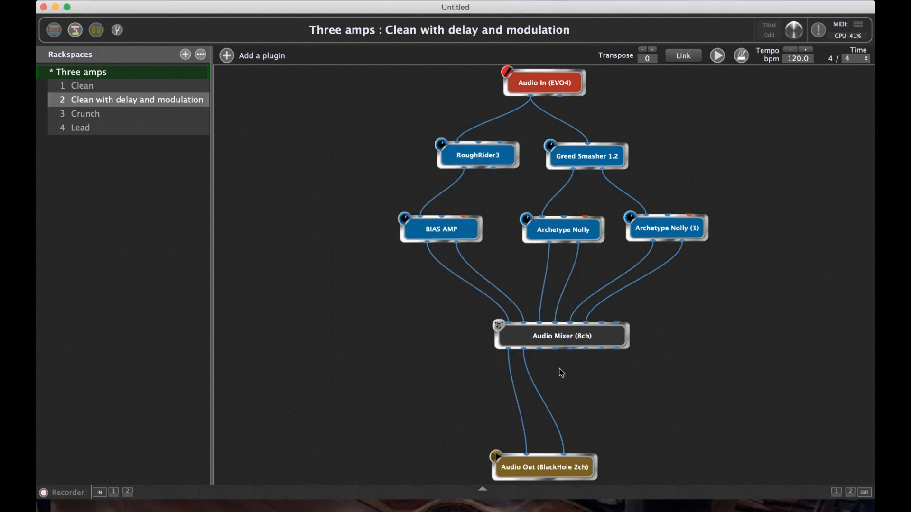
# - Apply a bus layout to RoughRider3 with both its main input and its output set to Mono
pyautogui.rightClick(480, 158)
pyautogui.click(451, 251)
pyautogui.click(542, 242)
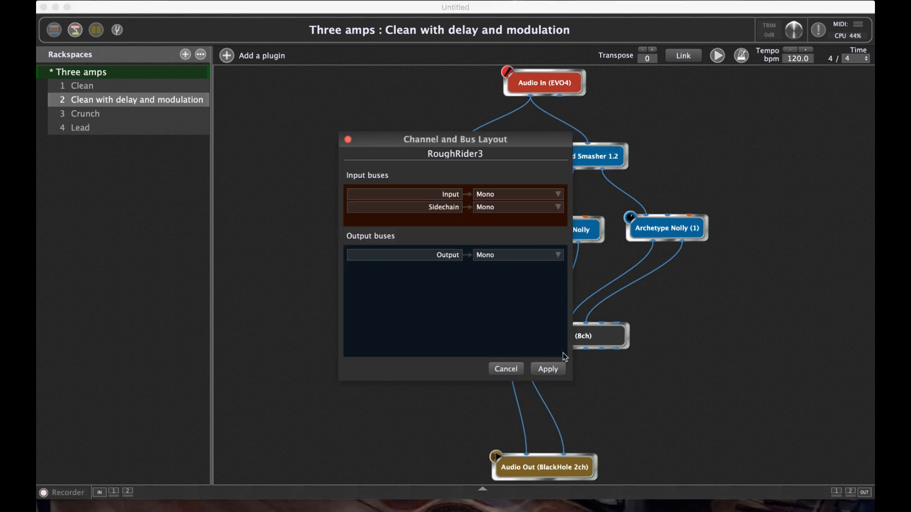
pyautogui.click(547, 370)
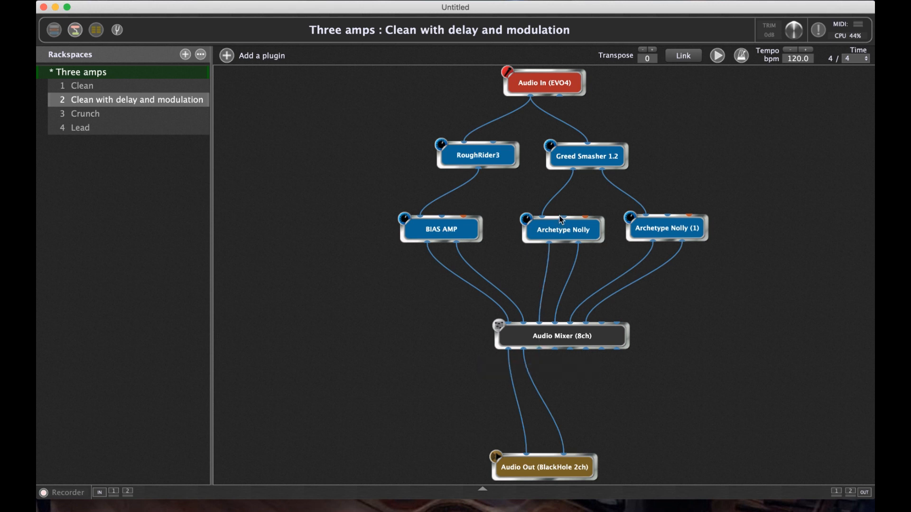
pyautogui.rightClick(590, 158)
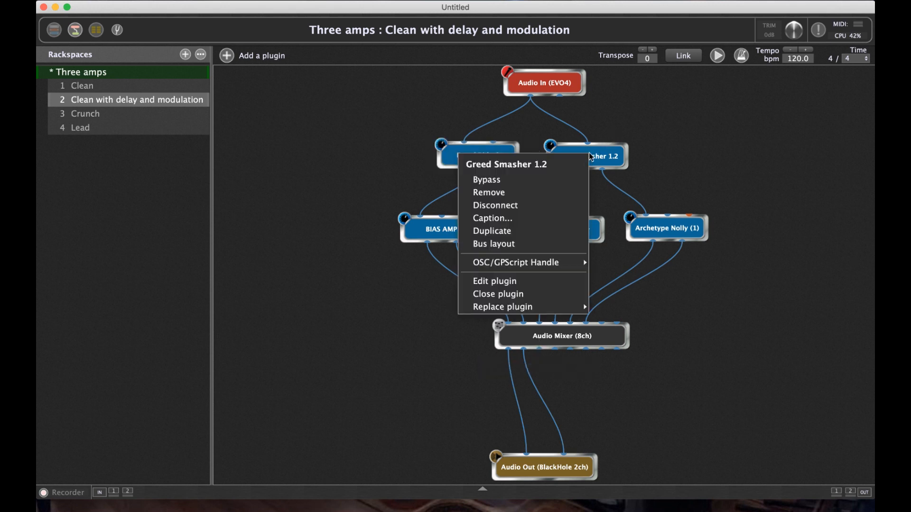
pyautogui.click(592, 159)
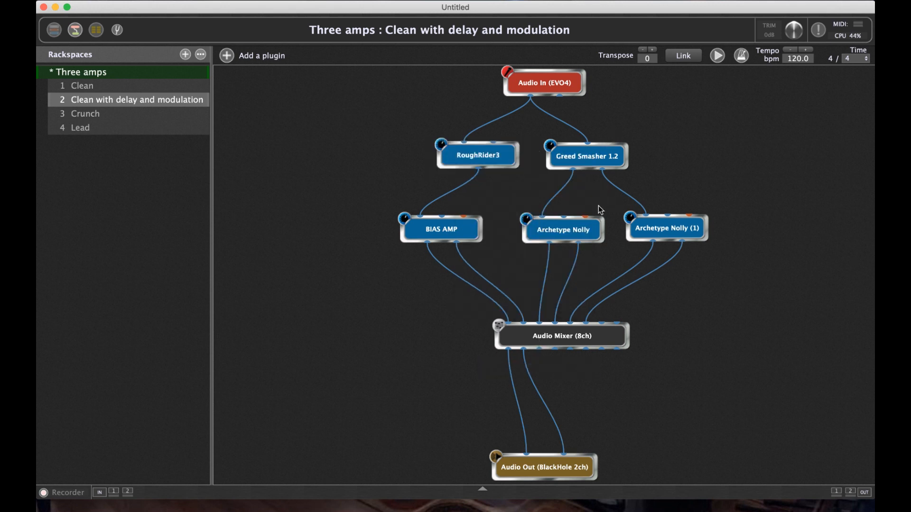
# - Set the input bus of the first Archetype Nolly to Mono, keeping its output Stereo, and apply the layout
pyautogui.rightClick(591, 231)
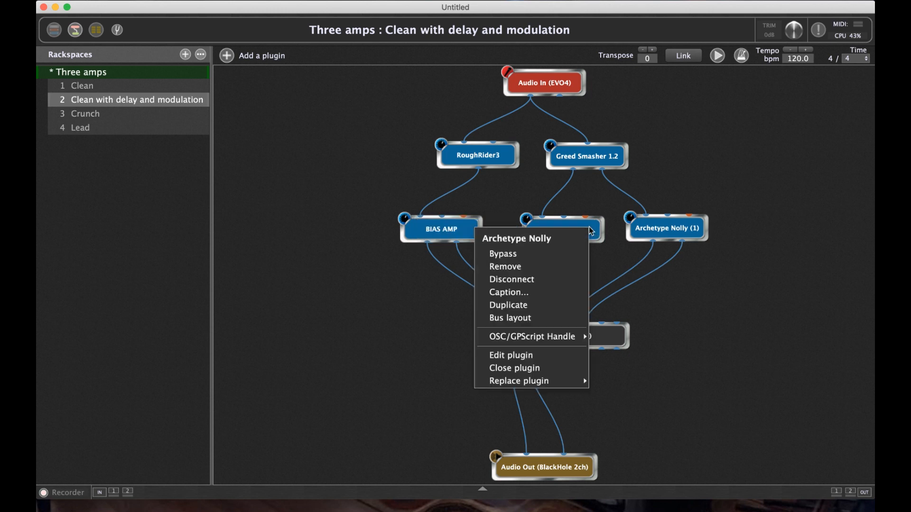
pyautogui.click(575, 318)
pyautogui.click(523, 200)
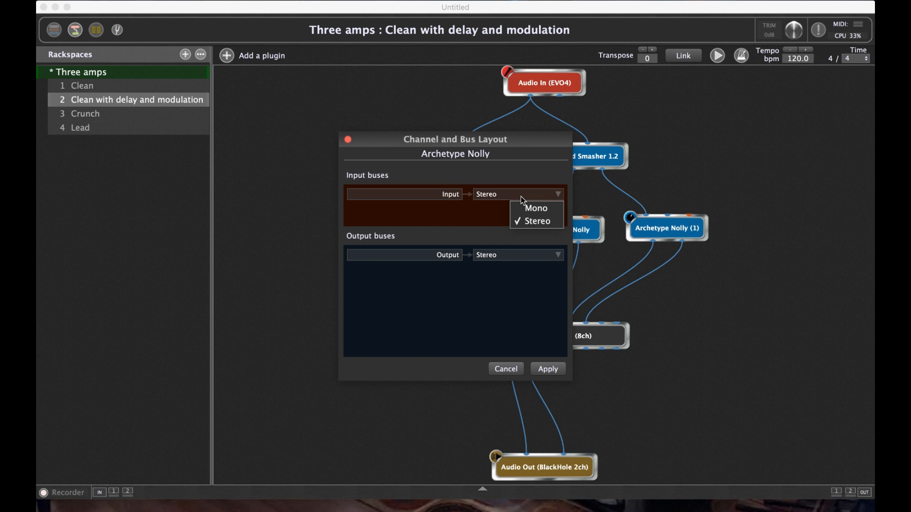
pyautogui.click(533, 214)
pyautogui.click(556, 373)
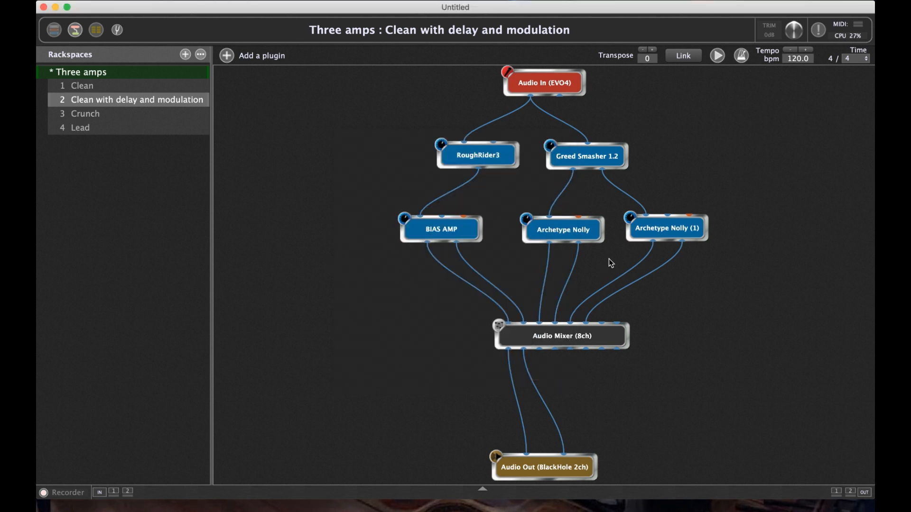
# - Set the input bus of Archetype Nolly (1) to Mono, keeping its output Stereo, and apply the layout
pyautogui.rightClick(665, 224)
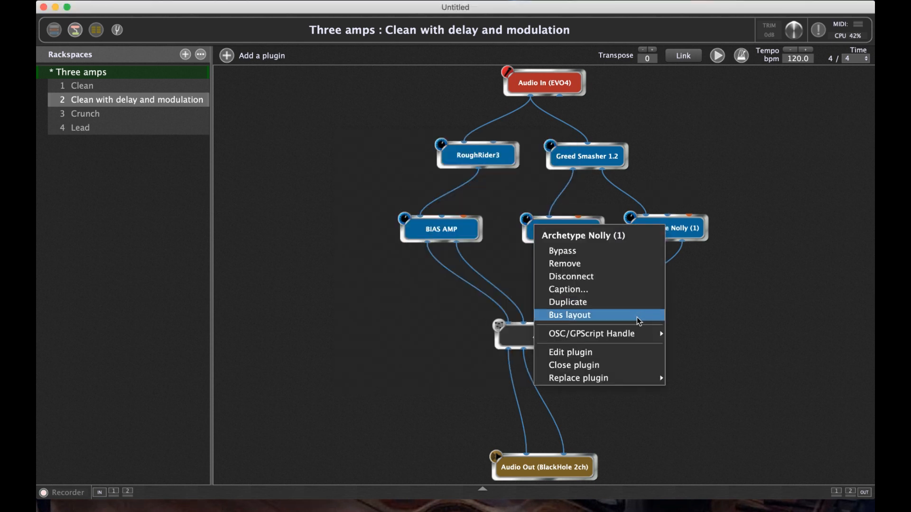
pyautogui.click(639, 316)
pyautogui.click(542, 192)
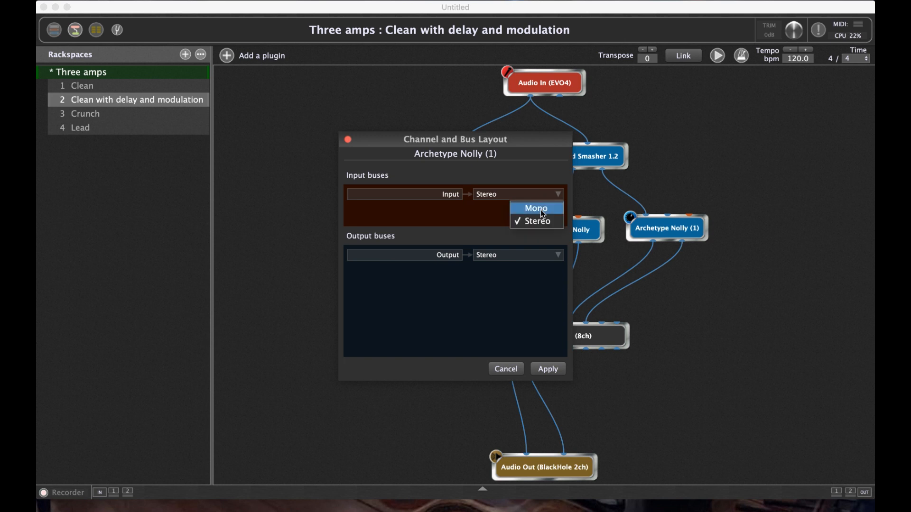
pyautogui.click(540, 210)
pyautogui.click(543, 369)
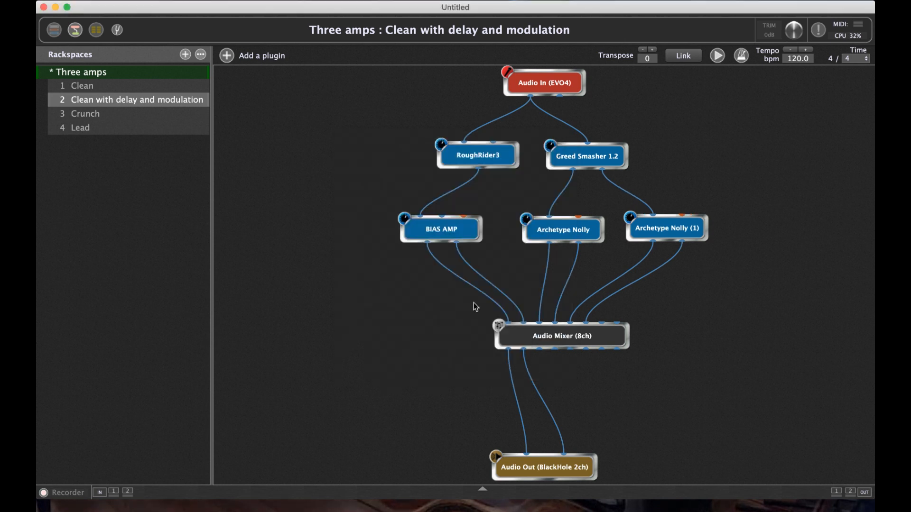
# - Set Input #1 of BIAS AMP to Mono, keeping Output #1 Stereo, and apply the bus layout
pyautogui.rightClick(452, 234)
pyautogui.click(490, 326)
pyautogui.click(497, 194)
pyautogui.click(524, 208)
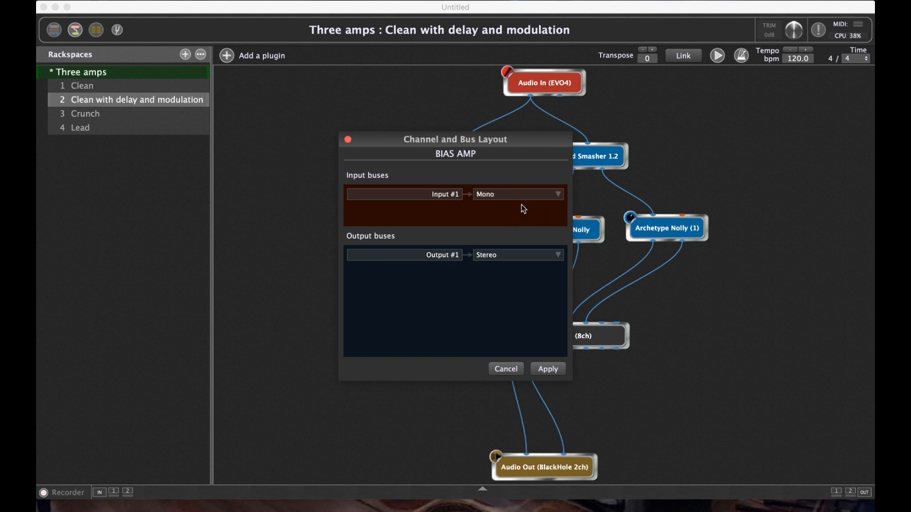
pyautogui.click(543, 369)
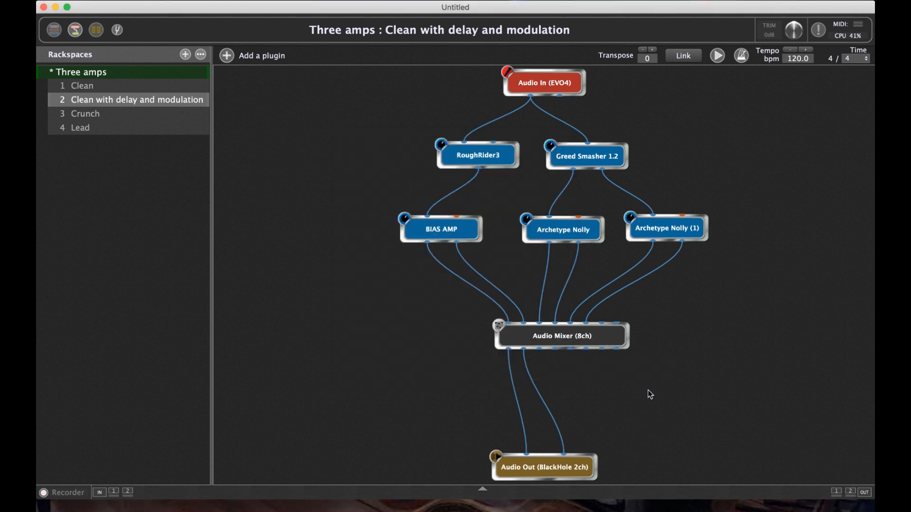
# - Save the gig file in Documents as "Three amp Bias And Nolly"
pyautogui.press('super+s')
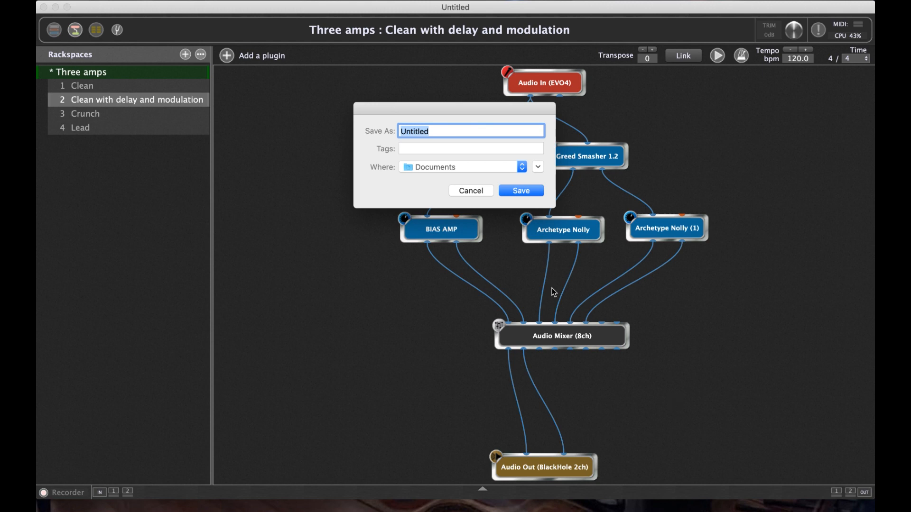
pyautogui.write('Three amp Bias And Nolly')
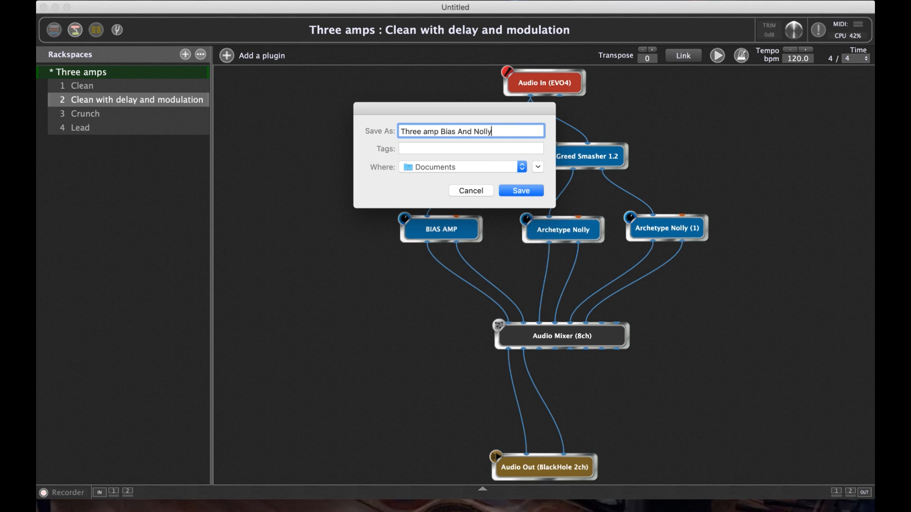
pyautogui.press('Return')
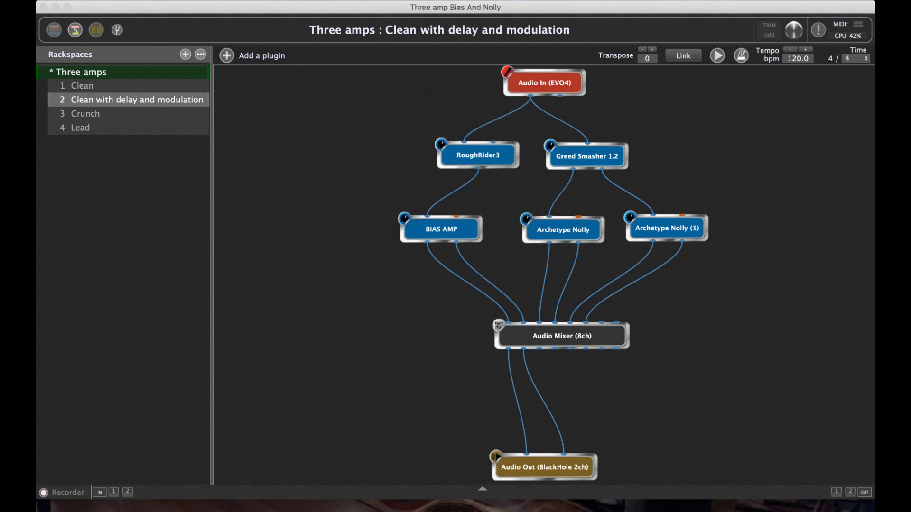
# - Centre the Audio Mixer block above Audio Out and set its channel levels: 1-2 to -0.7 dB, 3-4 to 0.1 dB, 5-6 to -1.4 dB
pyautogui.moveTo(605, 340); pyautogui.dragTo(586, 340)
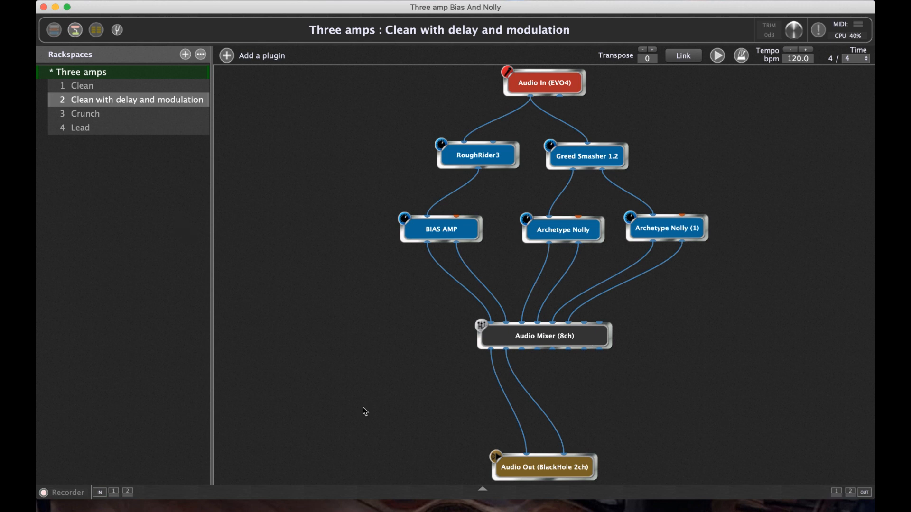
pyautogui.doubleClick(511, 335)
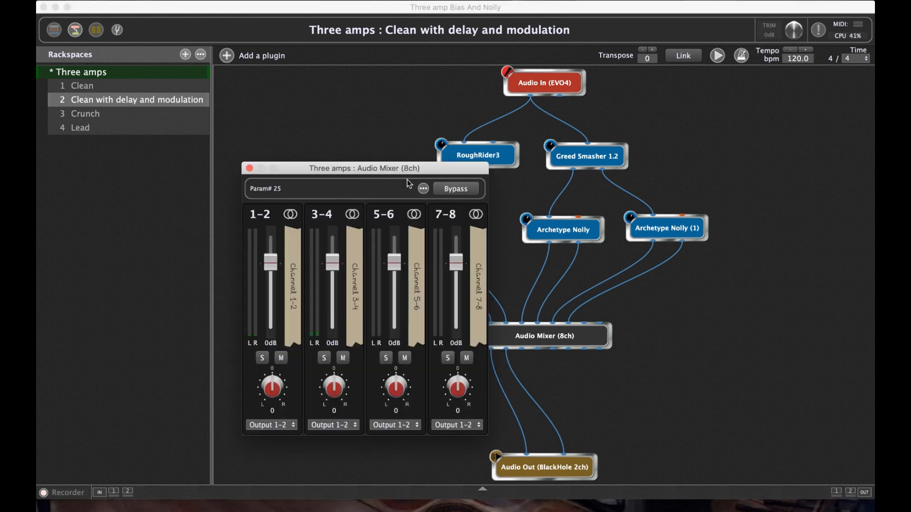
pyautogui.moveTo(333, 269)
pyautogui.mouseDown()
pyautogui.moveTo(332, 327)
pyautogui.moveTo(331, 216)
pyautogui.moveTo(332, 328)
pyautogui.moveTo(332, 261)
pyautogui.mouseUp()
pyautogui.moveTo(271, 262)
pyautogui.mouseDown()
pyautogui.moveTo(273, 371)
pyautogui.moveTo(277, 217)
pyautogui.moveTo(292, 383)
pyautogui.moveTo(278, 265)
pyautogui.mouseUp()
pyautogui.moveTo(394, 263)
pyautogui.mouseDown()
pyautogui.moveTo(407, 347)
pyautogui.moveTo(395, 271)
pyautogui.mouseUp()
# - Audition the amps by muting and soloing mixer channels 1-2 and 3-4, clear all mutes and solos, and close the mixer
pyautogui.click(281, 357)
pyautogui.click(343, 359)
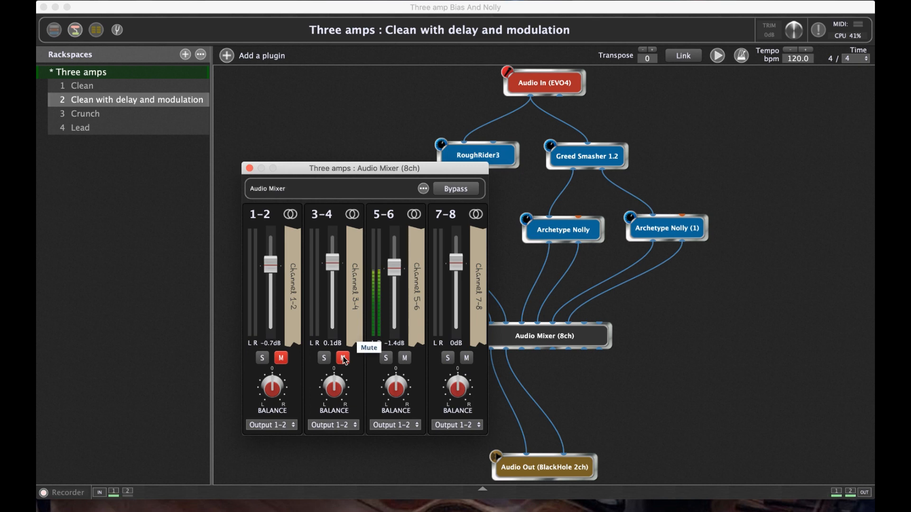
pyautogui.click(324, 358)
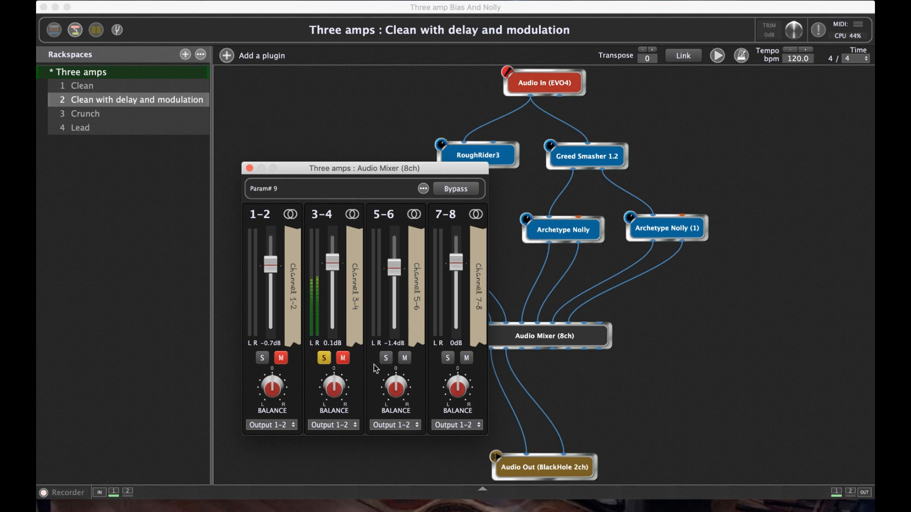
pyautogui.click(324, 358)
pyautogui.click(262, 359)
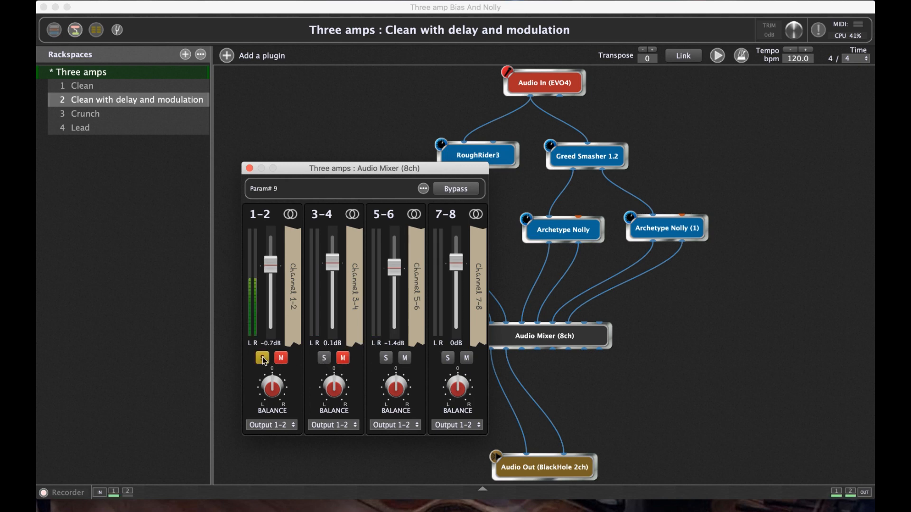
pyautogui.click(264, 359)
pyautogui.click(281, 360)
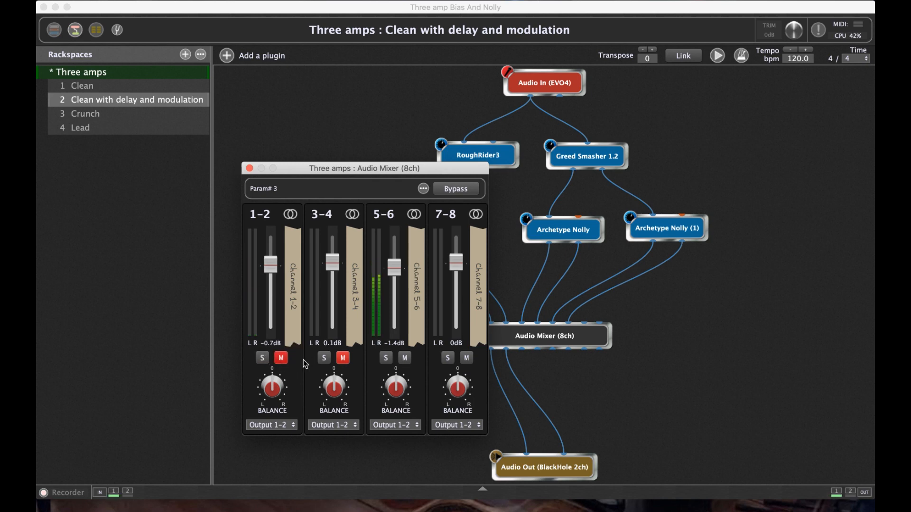
pyautogui.click(343, 358)
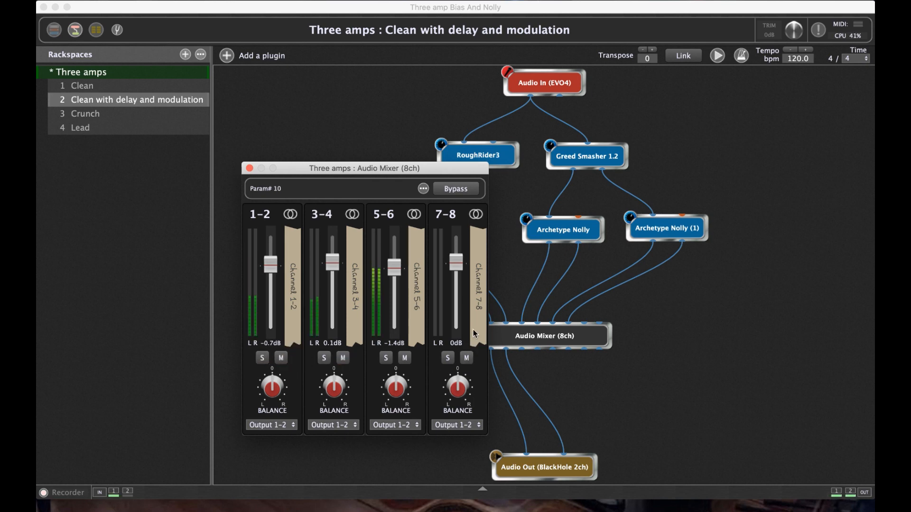
pyautogui.click(249, 168)
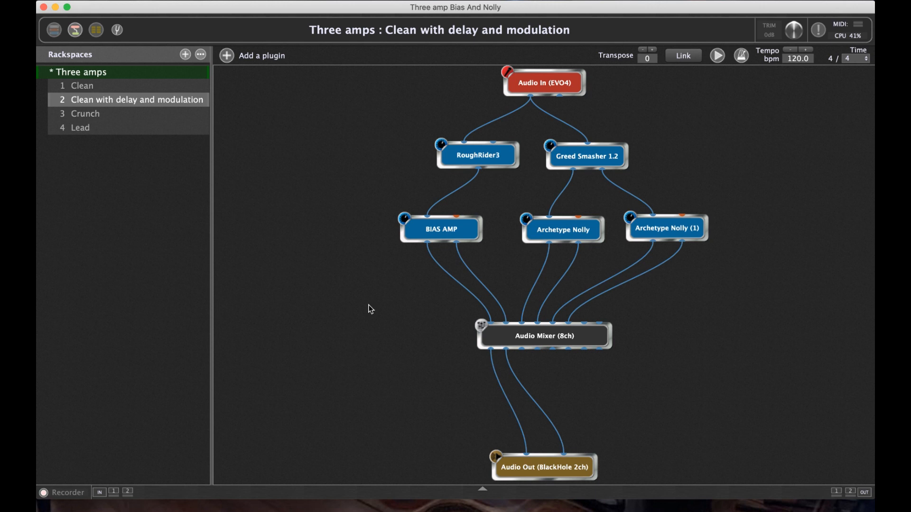
# - Switch to the Clean variation of the Three amps rackspace
pyautogui.click(160, 85)
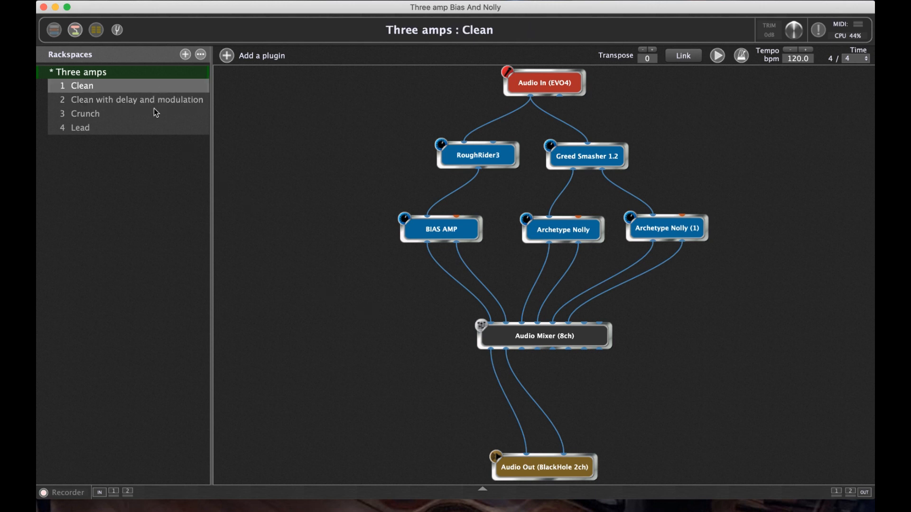
# - Open the Clean variation's front panel for editing and shrink the empty rack panel to a smaller unit size
pyautogui.click(153, 114)
pyautogui.click(165, 90)
pyautogui.click(55, 31)
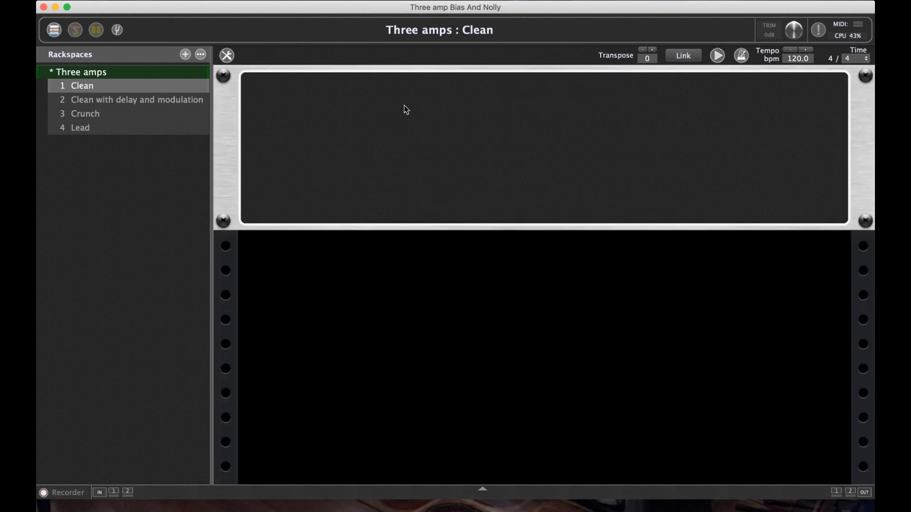
pyautogui.click(228, 56)
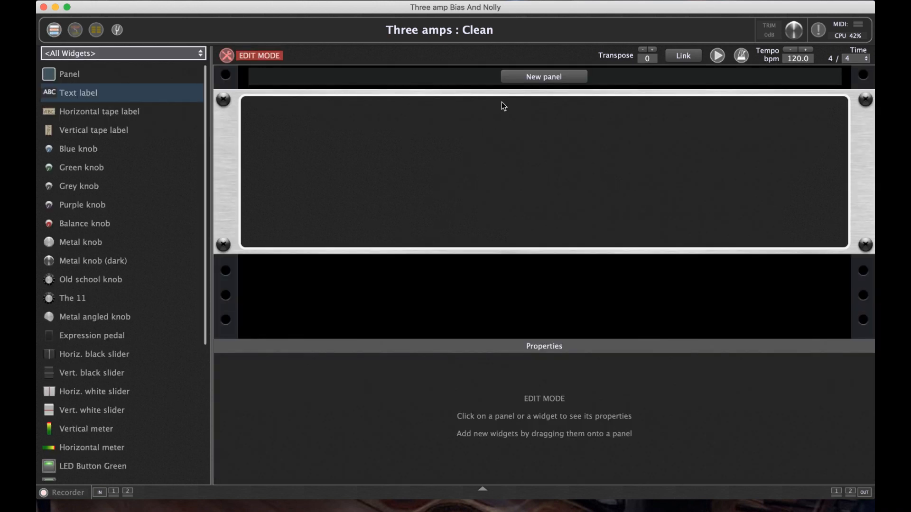
pyautogui.click(505, 158)
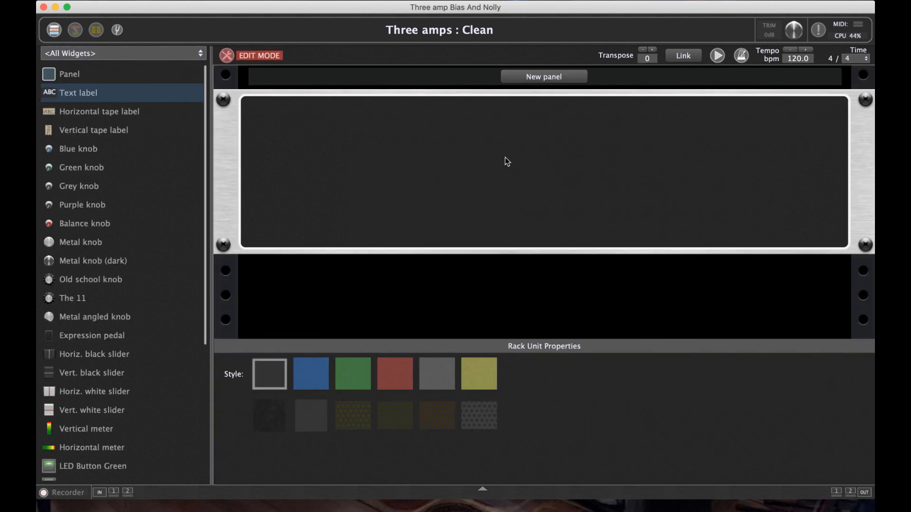
pyautogui.rightClick(505, 158)
pyautogui.click(471, 240)
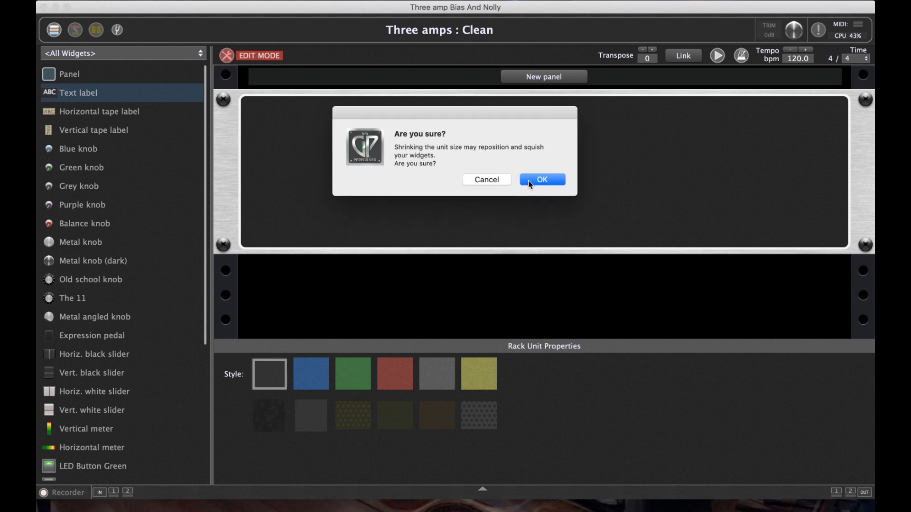
pyautogui.click(528, 180)
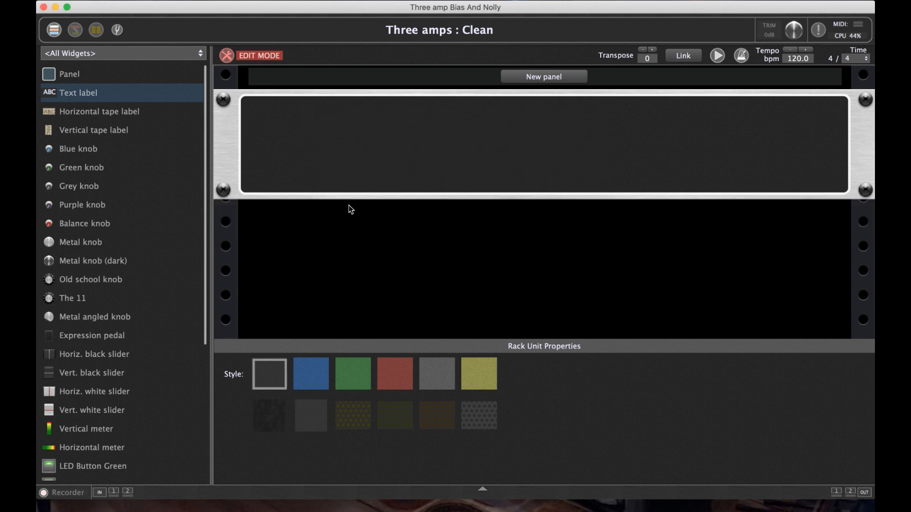
# - Add a vertical switch to the rack panel, make it smaller and place it near the panel's left end
pyautogui.scroll(-5, 198, 228)
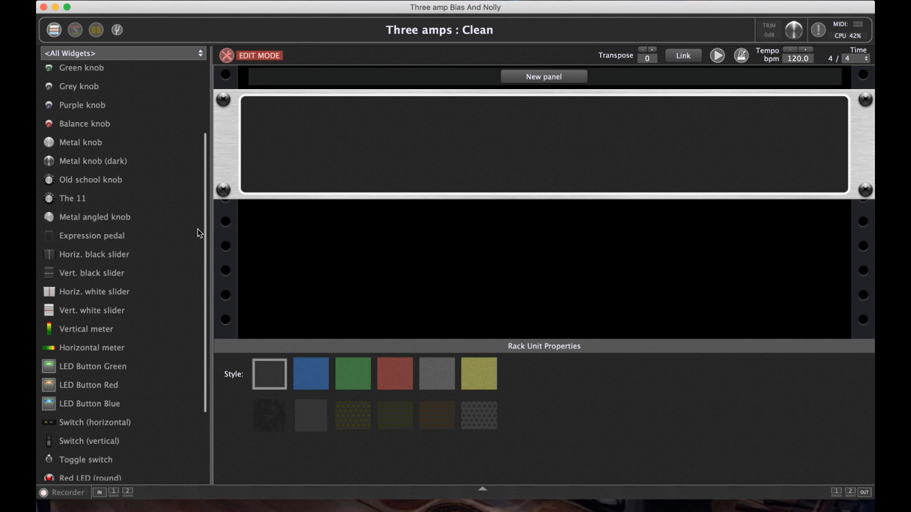
pyautogui.scroll(-2, 189, 280)
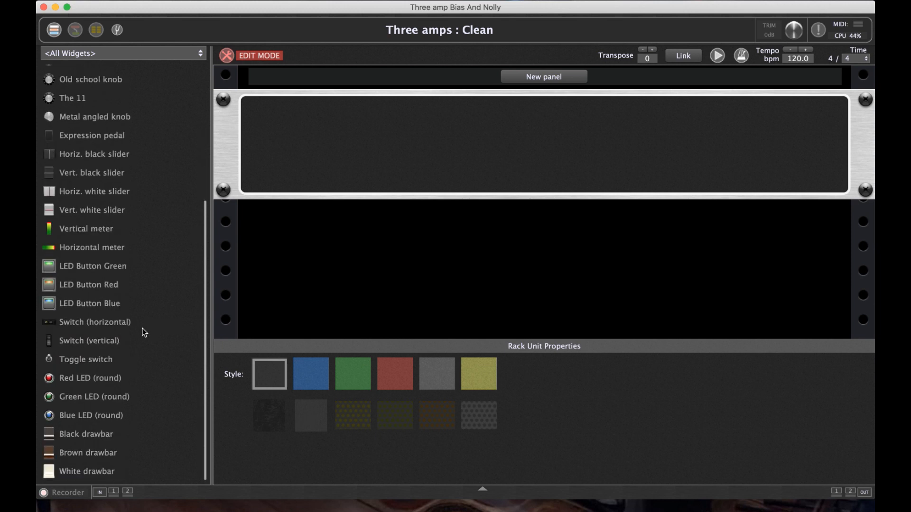
pyautogui.moveTo(110, 342); pyautogui.dragTo(400, 141)
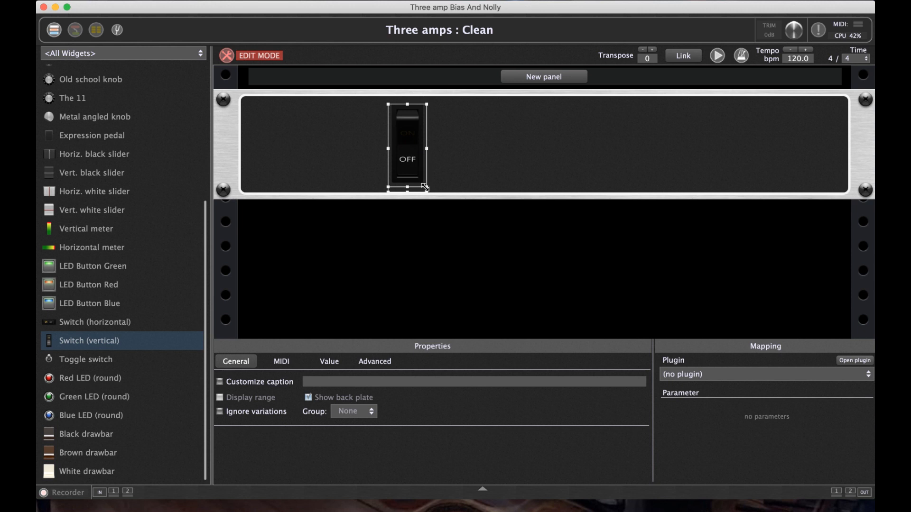
pyautogui.moveTo(425, 188); pyautogui.dragTo(293, 155)
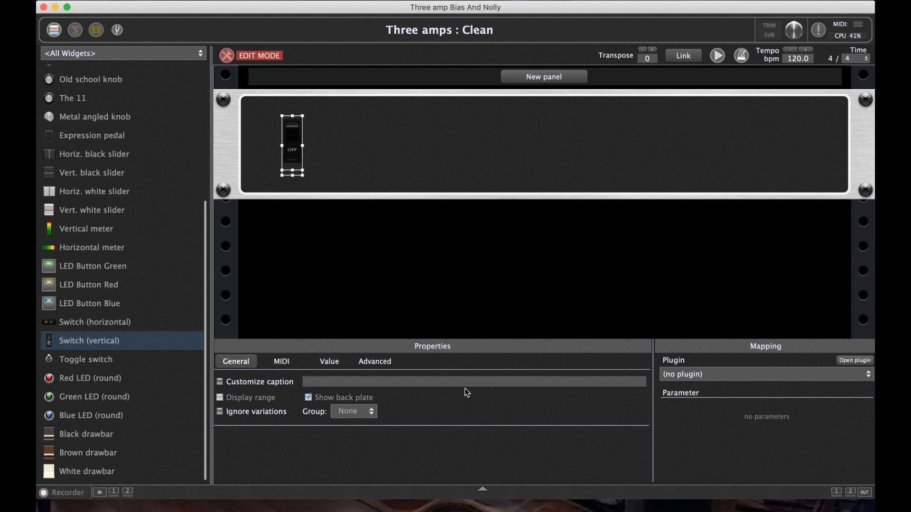
# - Map the vertical switch to the Channel 1-2 mute parameter of Audio Mixer (8ch)
pyautogui.click(729, 374)
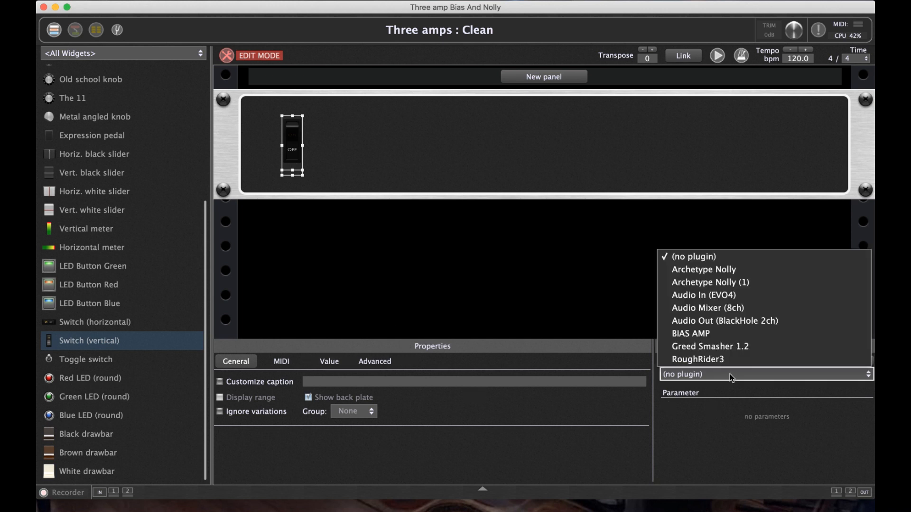
pyautogui.click(749, 310)
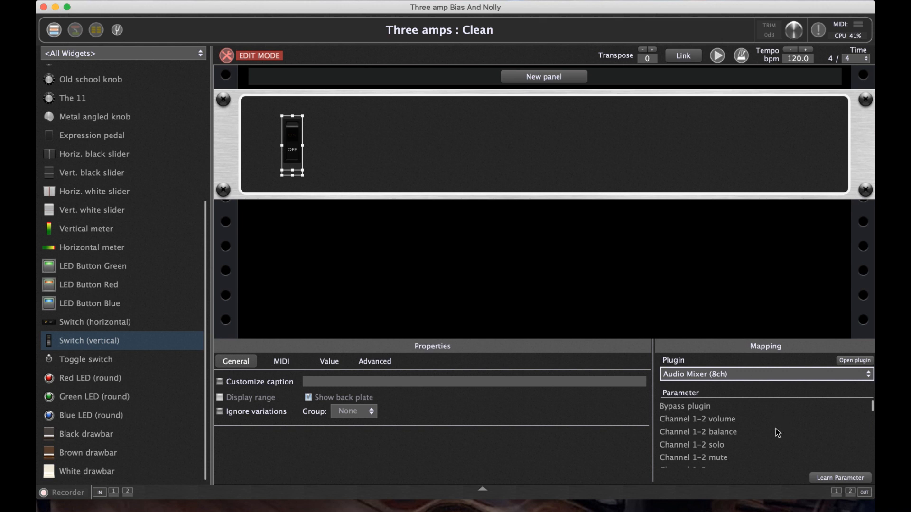
pyautogui.scroll(-1, 776, 430)
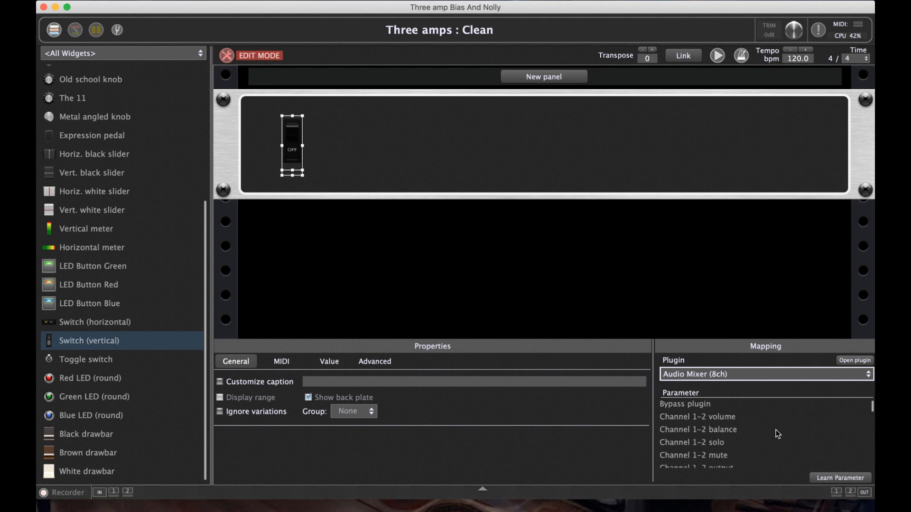
pyautogui.click(725, 449)
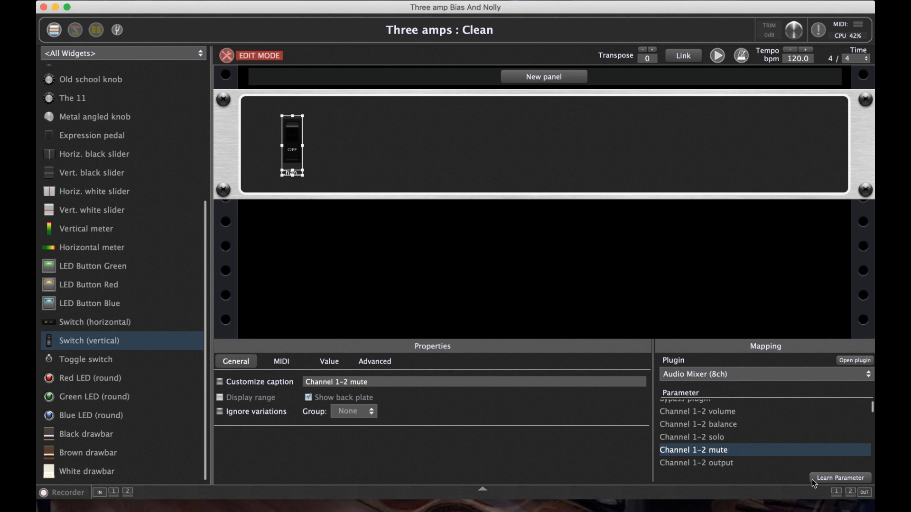
pyautogui.click(840, 477)
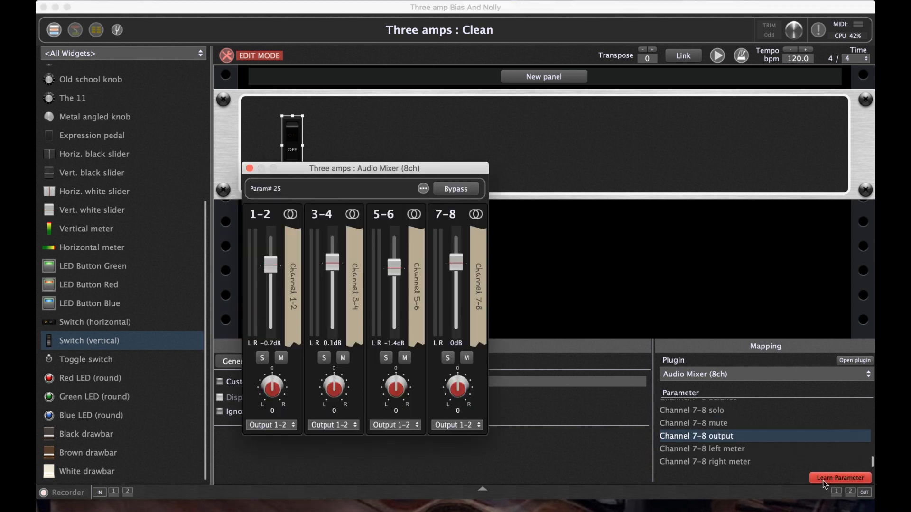
pyautogui.click(281, 359)
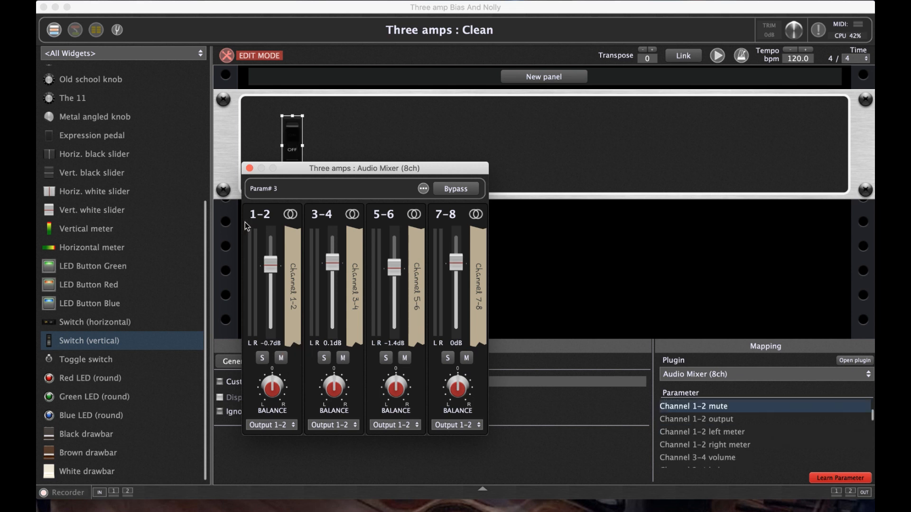
pyautogui.click(250, 169)
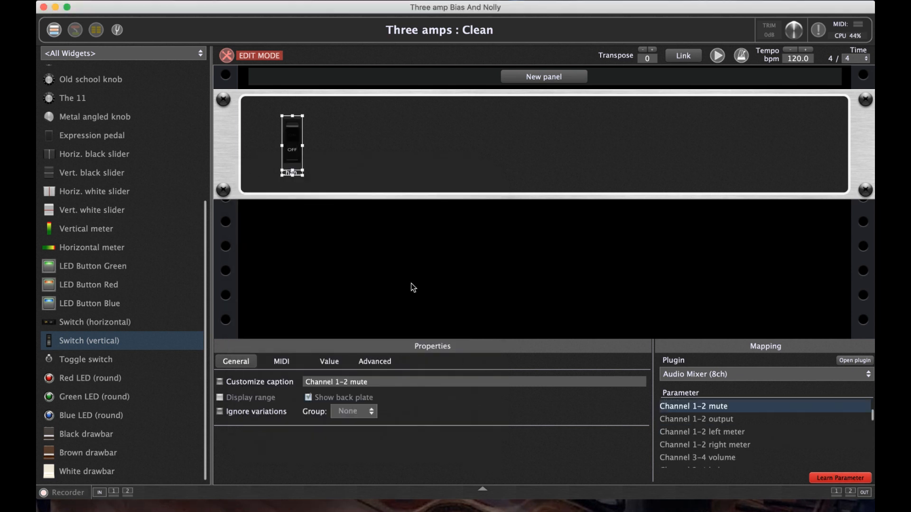
pyautogui.click(357, 136)
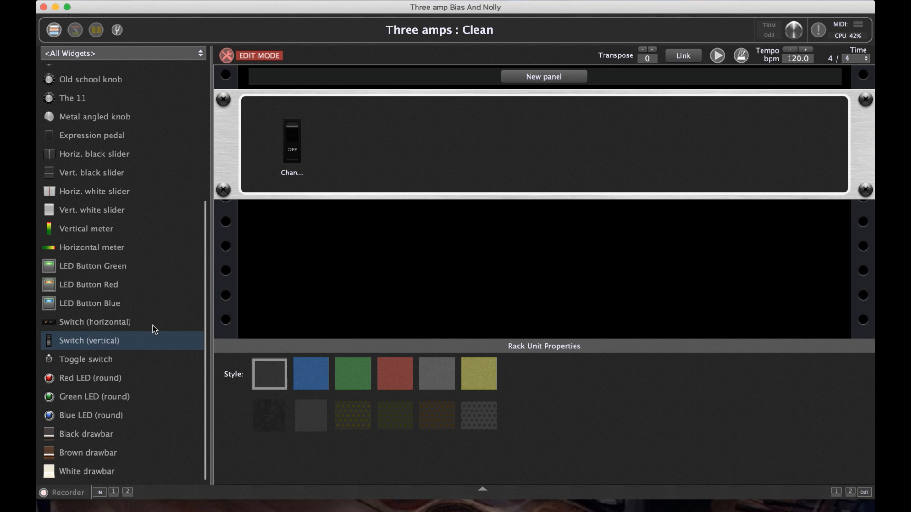
# - Give the Channel 1-2 mute switch the custom caption "Clean"
pyautogui.click(296, 145)
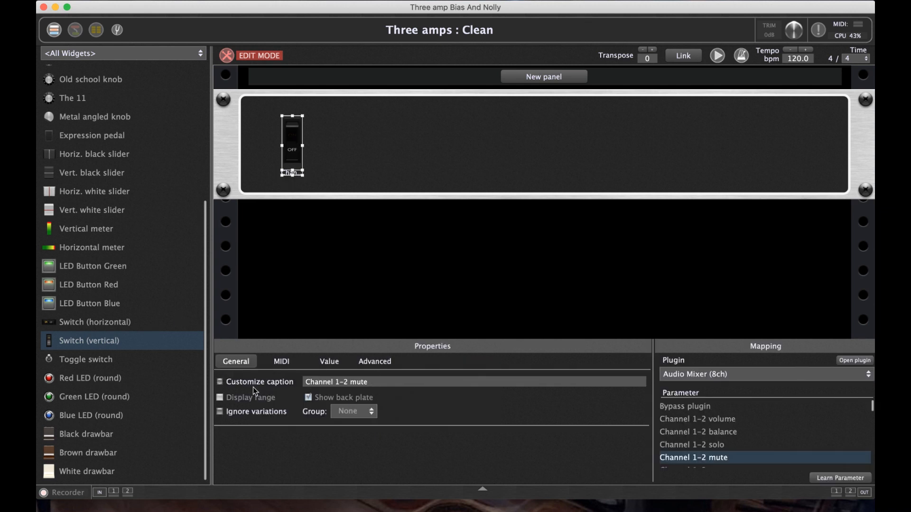
pyautogui.click(220, 382)
pyautogui.click(381, 380)
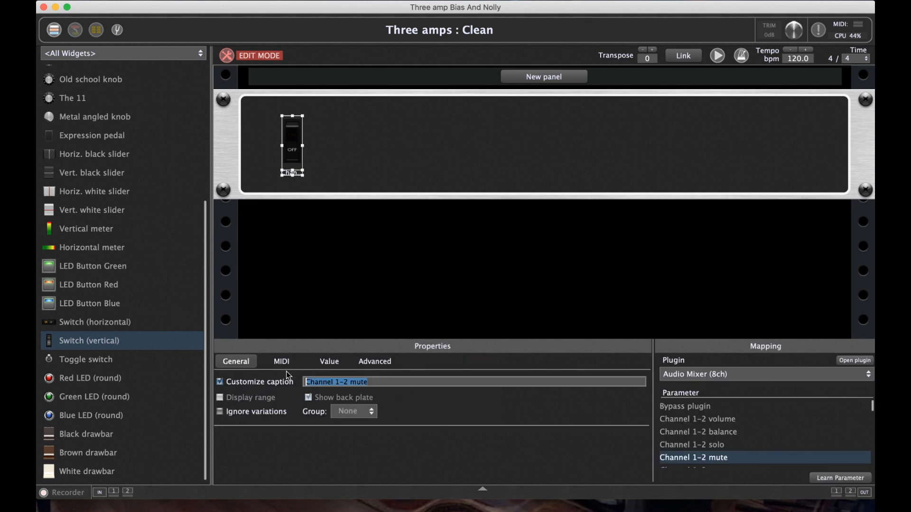
pyautogui.write('Clen')
pyautogui.press('BackSpace')
pyautogui.write('an')
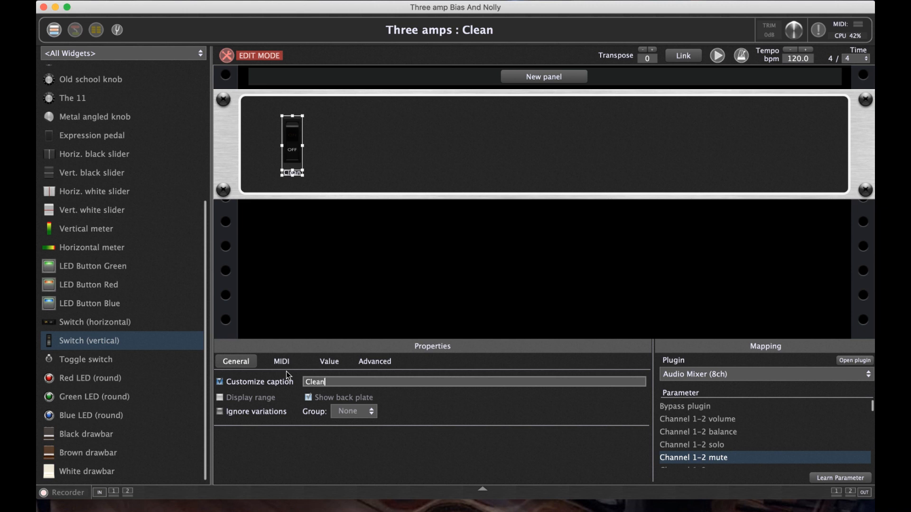
# - Add a second vertical switch, shrink it to match the Clean switch and place it just to its right
pyautogui.doubleClick(410, 152)
pyautogui.moveTo(430, 192); pyautogui.dragTo(410, 166)
pyautogui.moveTo(400, 139); pyautogui.dragTo(357, 145)
# - Map the second switch to the channel 3-4 mute of Audio Mixer (8ch) by learning the parameter from the mixer
pyautogui.click(705, 378)
pyautogui.click(747, 305)
pyautogui.scroll(-4, 802, 441)
pyautogui.click(840, 478)
pyautogui.click(855, 361)
pyautogui.click(342, 360)
pyautogui.click(251, 168)
# - End parameter learning and give the second switch the custom caption "Crunch"
pyautogui.click(219, 382)
pyautogui.click(840, 478)
pyautogui.moveTo(382, 382); pyautogui.dragTo(293, 382)
pyautogui.write('Crunch')
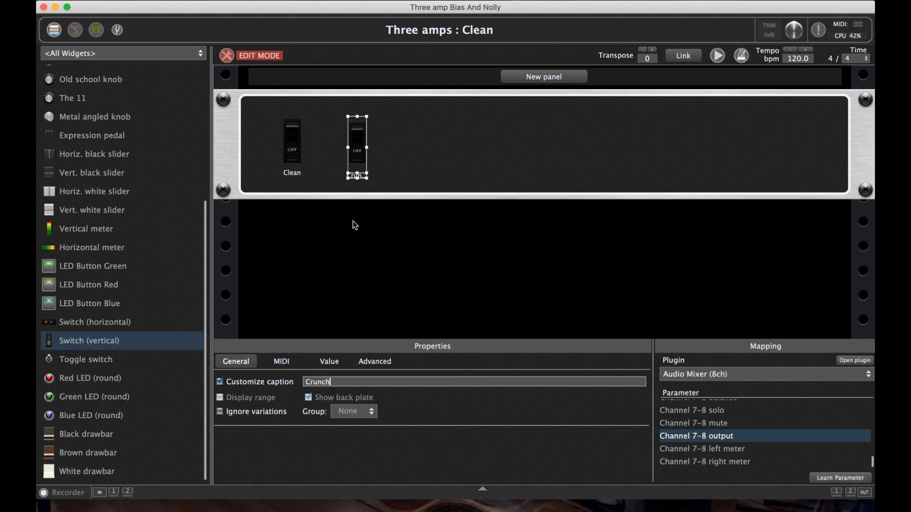
# - Add a smaller third vertical switch beside the Crunch switch and map it to the Audio Mixer (8ch) channel 5-6 mute
pyautogui.doubleClick(427, 143)
pyautogui.moveTo(444, 187); pyautogui.dragTo(425, 176)
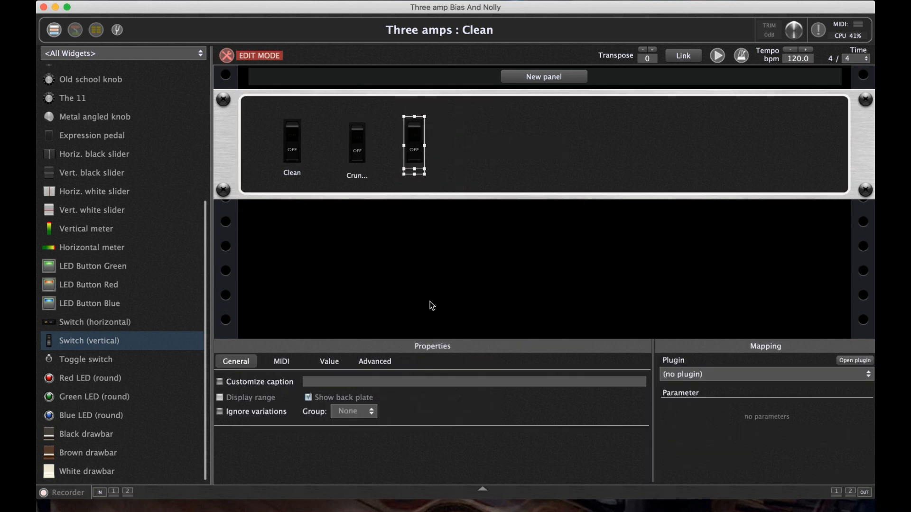
pyautogui.click(682, 377)
pyautogui.click(712, 308)
pyautogui.click(820, 479)
pyautogui.click(854, 361)
pyautogui.click(405, 359)
pyautogui.click(250, 170)
# - Give the third switch the custom caption "Lead" and nudge it into line with the other two
pyautogui.click(220, 382)
pyautogui.tripleClick(349, 381)
pyautogui.write('Lead')
pyautogui.moveTo(415, 146); pyautogui.dragTo(418, 151)
# - Return to the wiring view and add the ValhallaSupermassive (VST3) plugin
pyautogui.press('super+e')
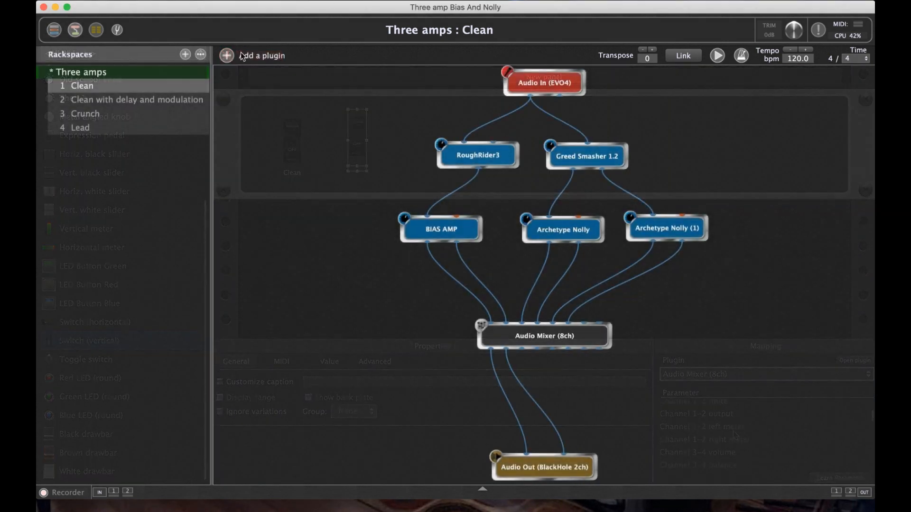
pyautogui.click(228, 57)
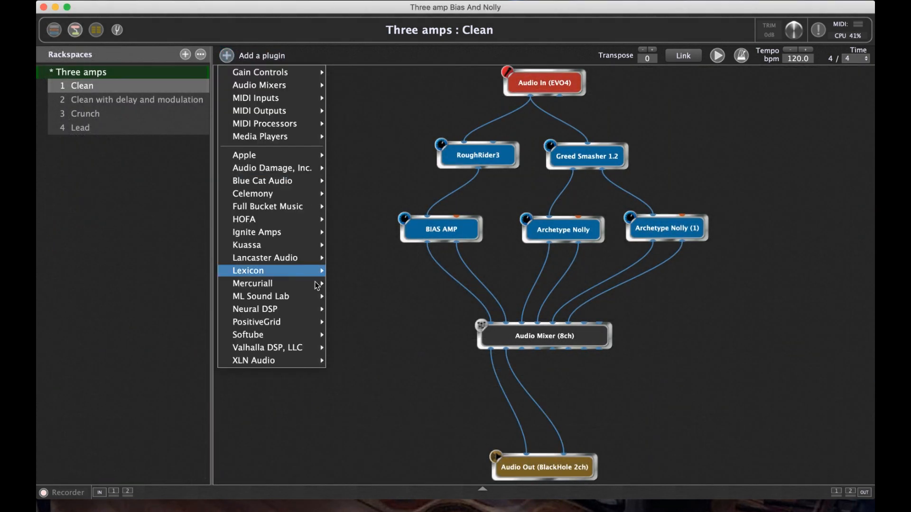
pyautogui.moveTo(298, 347)
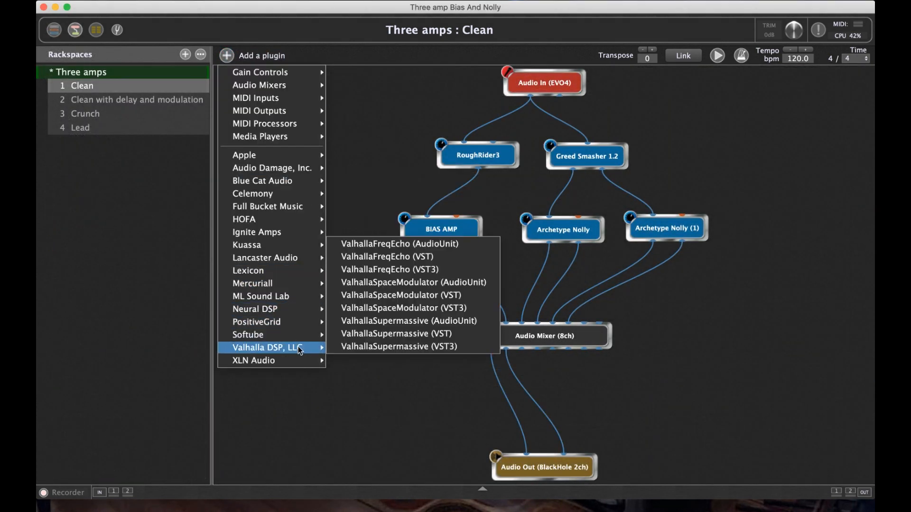
pyautogui.click(414, 347)
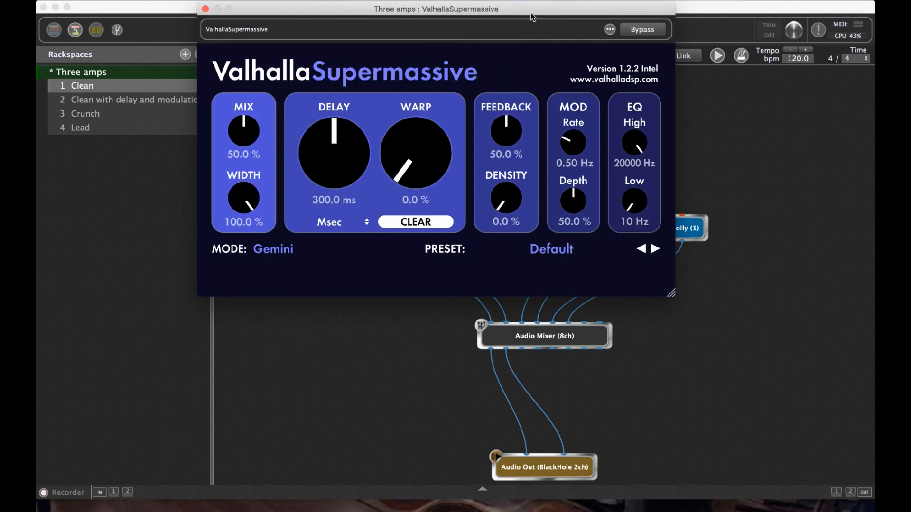
pyautogui.moveTo(531, 16); pyautogui.dragTo(530, 81)
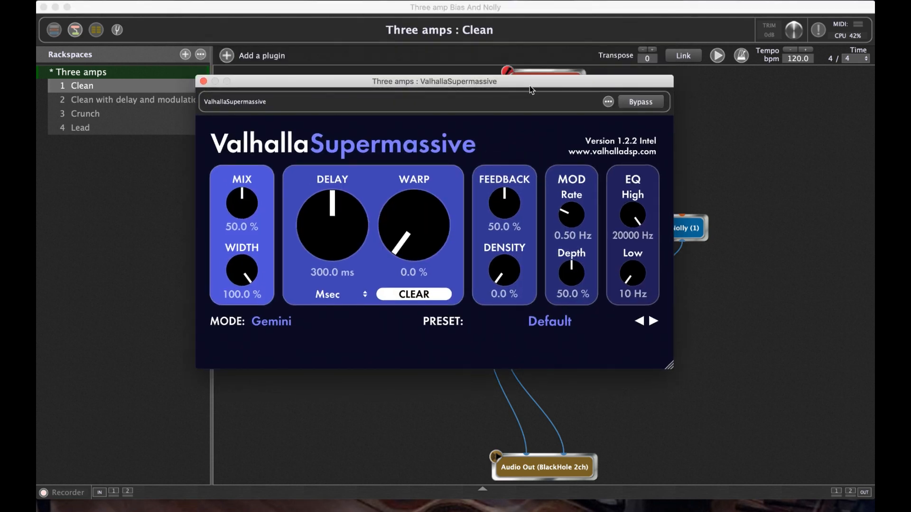
# - Load the Reverb2000 preset from ValhallaSupermassive's small reverbs
pyautogui.click(563, 327)
pyautogui.moveTo(579, 268)
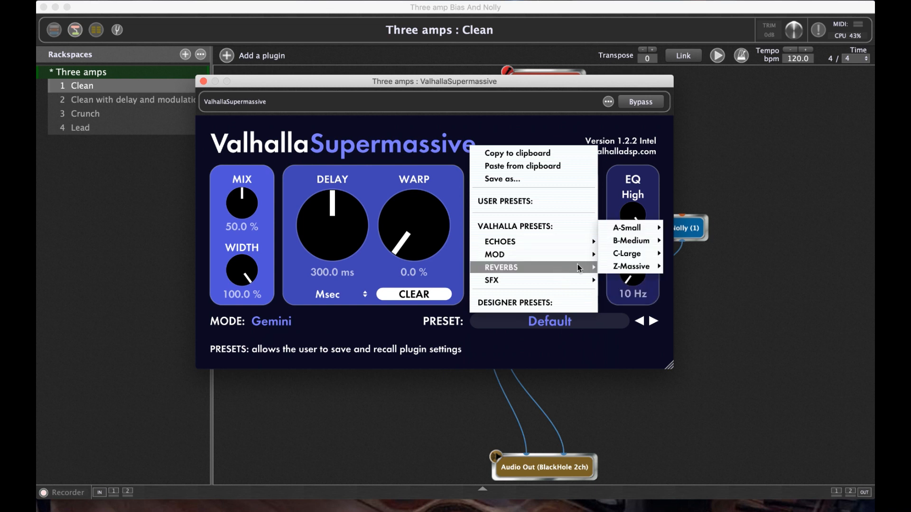
pyautogui.moveTo(637, 232)
pyautogui.click(690, 279)
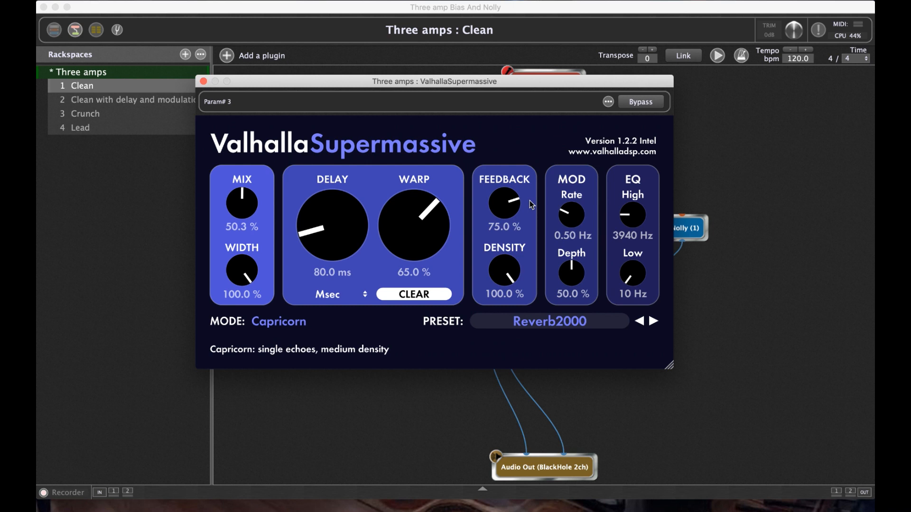
# - Set ValhallaSupermassive's mod rate to 0.01 Hz, warp to 77.6 %, mix to 24.6 % and width to 62.0 %, and close the plugin
pyautogui.moveTo(573, 211); pyautogui.dragTo(565, 275)
pyautogui.moveTo(429, 233); pyautogui.dragTo(425, 214)
pyautogui.moveTo(241, 199); pyautogui.dragTo(247, 305)
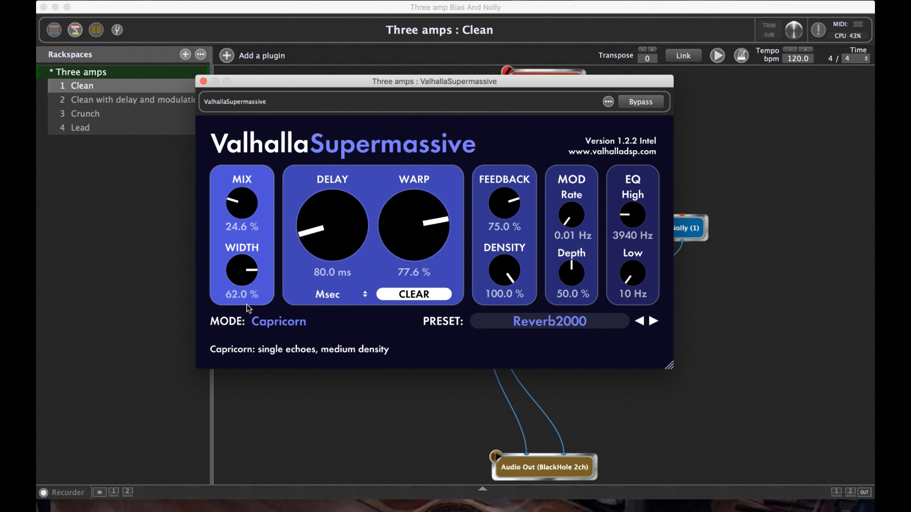
pyautogui.click(203, 81)
# - Place ValhallaSupermassive between Audio Mixer (8ch) and Audio Out and route the mixer's first stereo output through it
pyautogui.moveTo(568, 338); pyautogui.dragTo(551, 326)
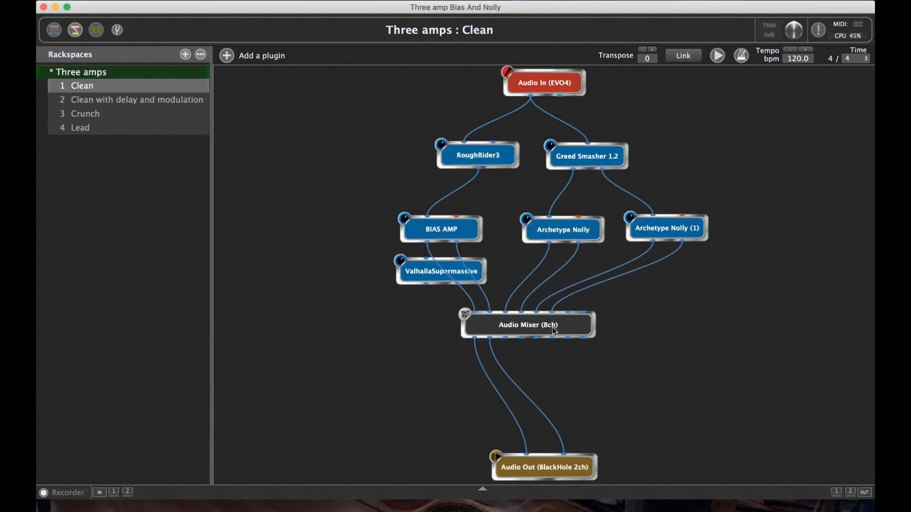
pyautogui.moveTo(417, 273); pyautogui.dragTo(575, 388)
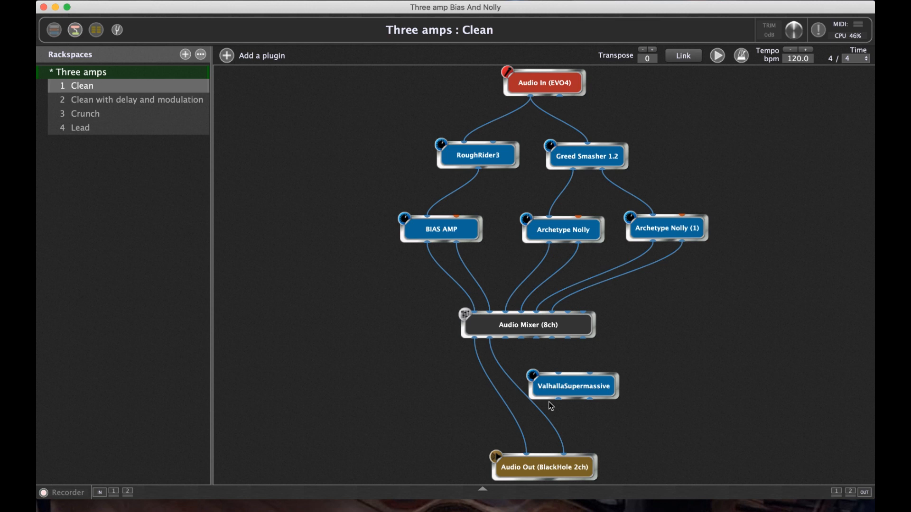
pyautogui.moveTo(545, 419); pyautogui.dragTo(591, 372)
pyautogui.moveTo(516, 419); pyautogui.dragTo(527, 454)
pyautogui.moveTo(551, 417); pyautogui.dragTo(564, 454)
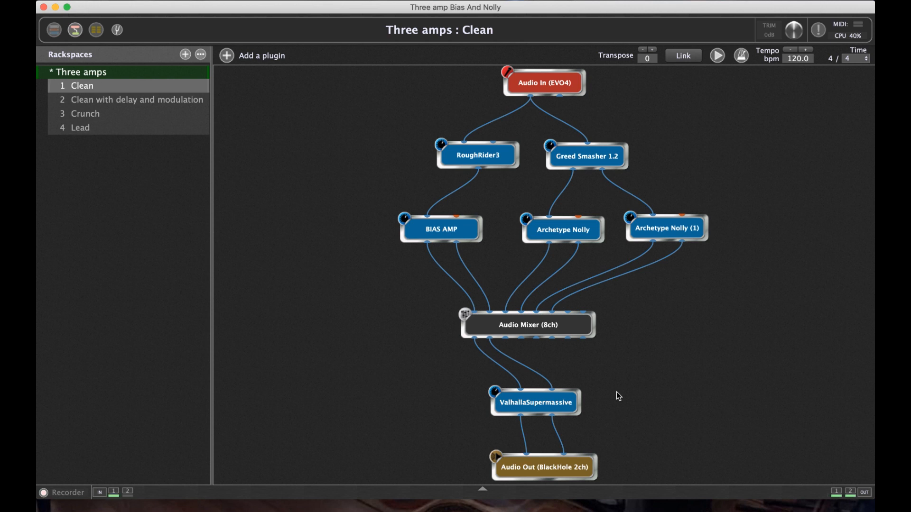
# - Step through the Clean with delay and modulation variation to the Crunch variation
pyautogui.press('Down')
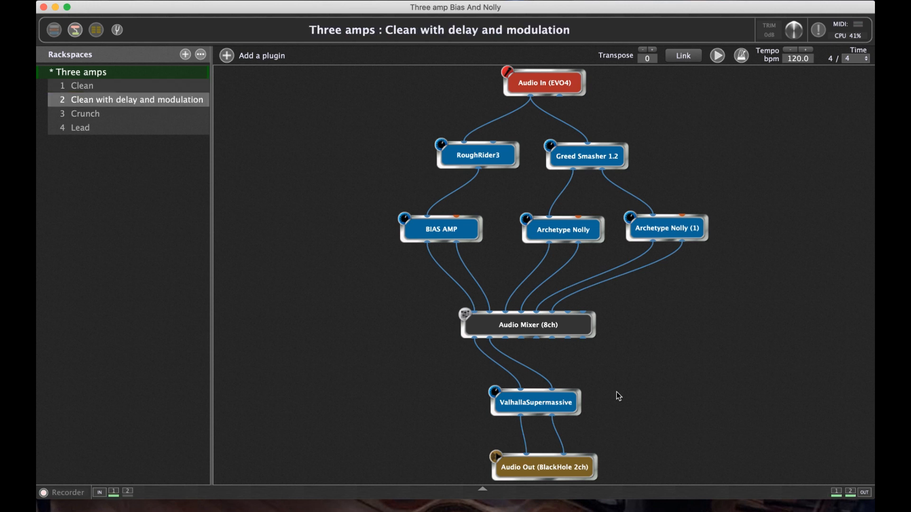
pyautogui.press('Down')
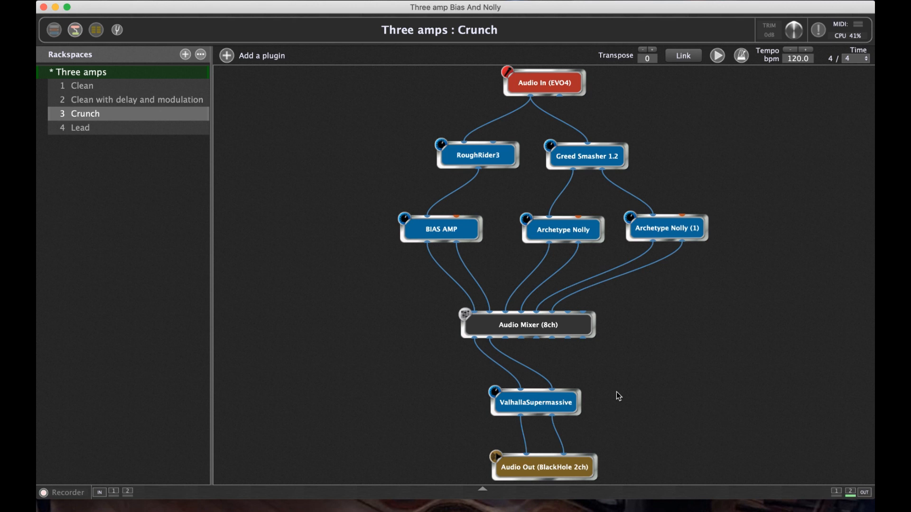
# - Step to the Lead variation, return to Clean, and open Archetype Nolly (1) on its amp section
pyautogui.press('Down')
pyautogui.press('Up')
pyautogui.press('Up')
pyautogui.press('Up')
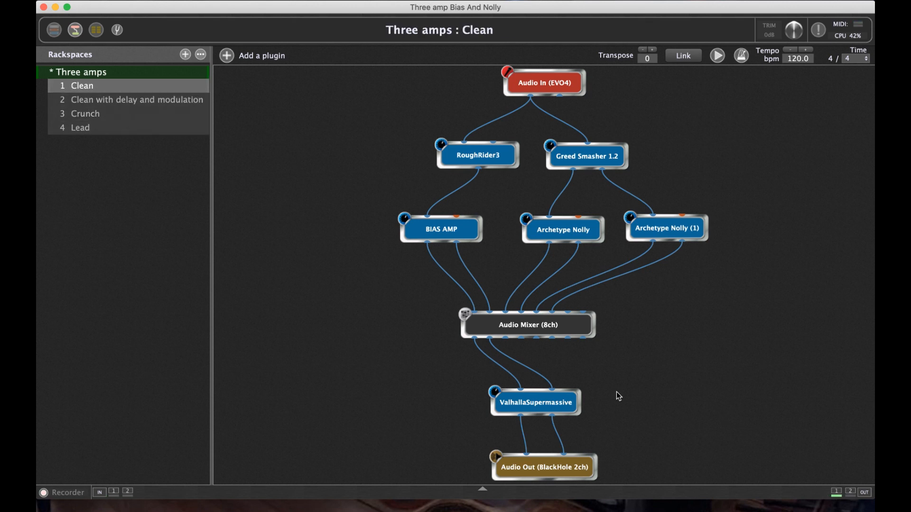
pyautogui.doubleClick(677, 231)
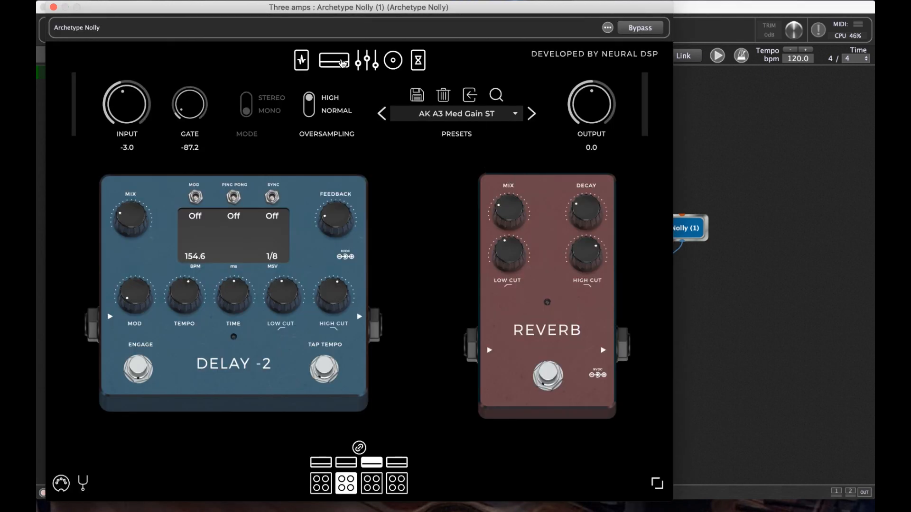
pyautogui.click(335, 60)
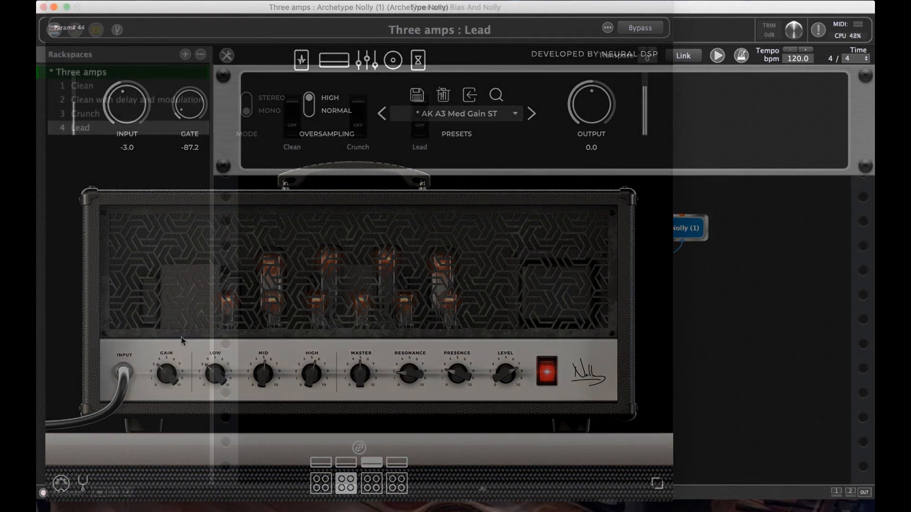
# - Check the panel's amp switch states in the Crunch, Clean with delay and modulation, and Clean variations
pyautogui.click(161, 113)
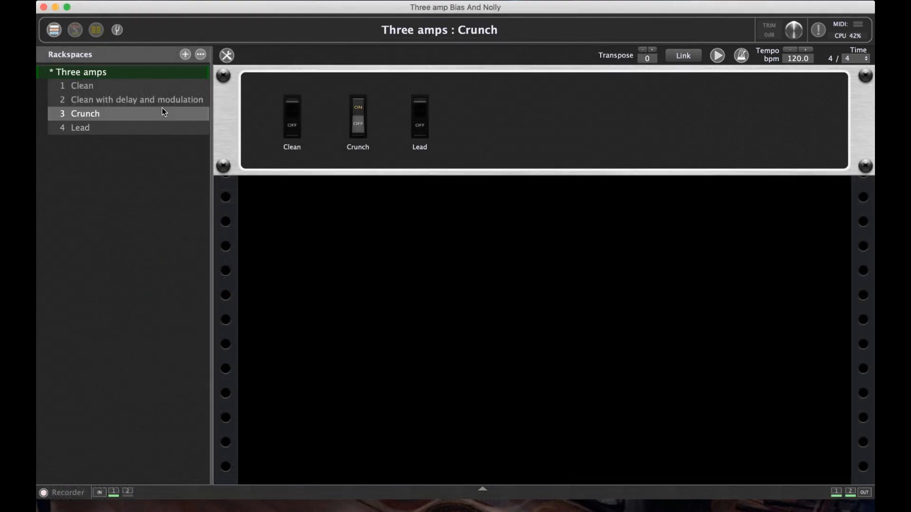
pyautogui.click(165, 99)
pyautogui.click(166, 88)
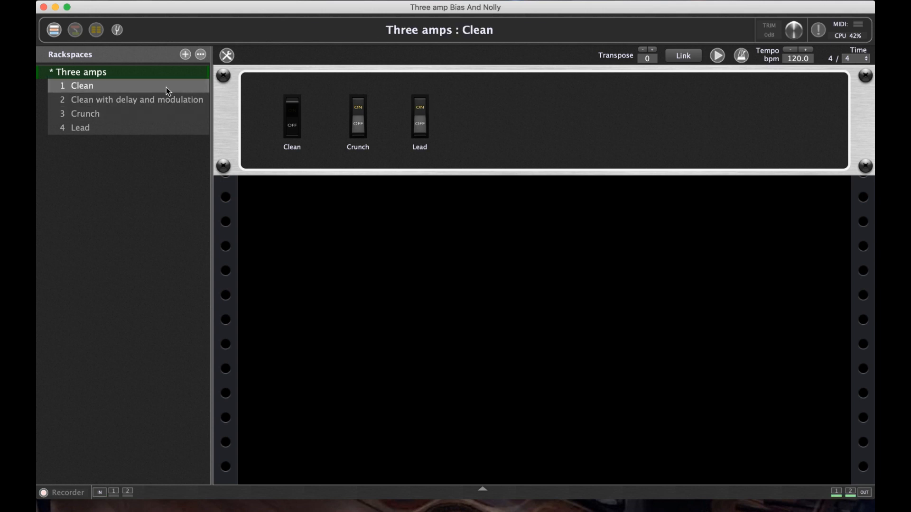
pyautogui.click(164, 101)
pyautogui.click(165, 111)
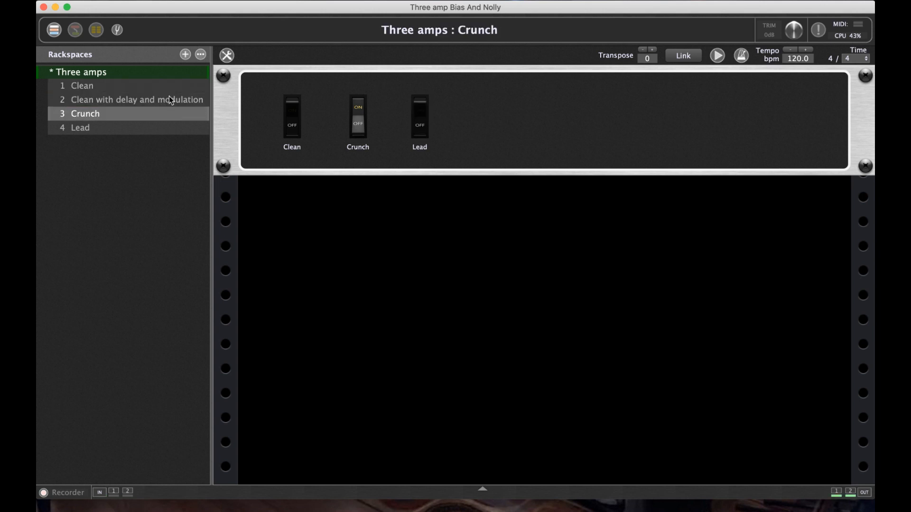
# - In the Clean with delay and modulation variation, set the Lead and Crunch switches to off and the Clean switch to on
pyautogui.click(169, 97)
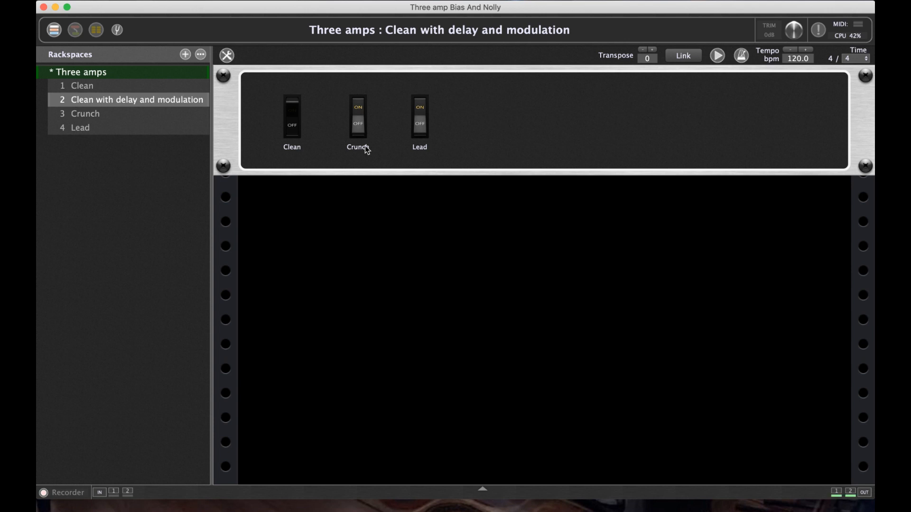
pyautogui.click(421, 124)
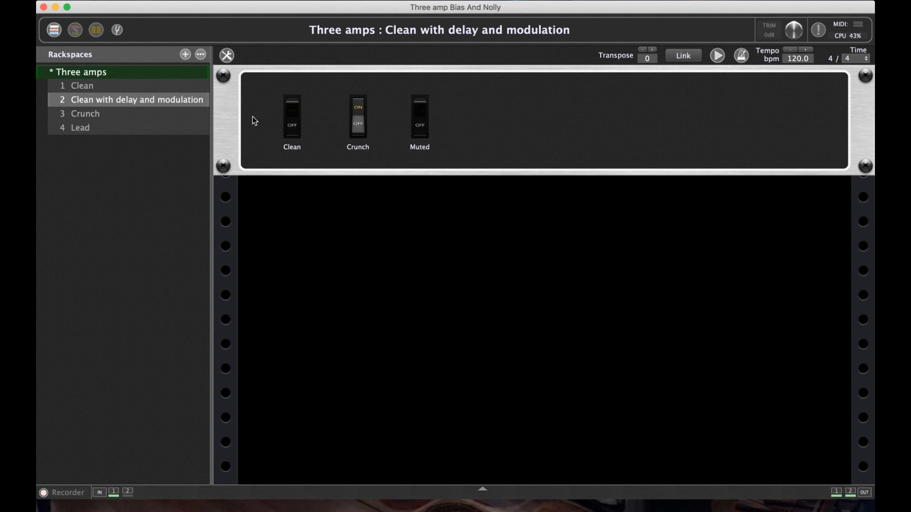
pyautogui.click(358, 125)
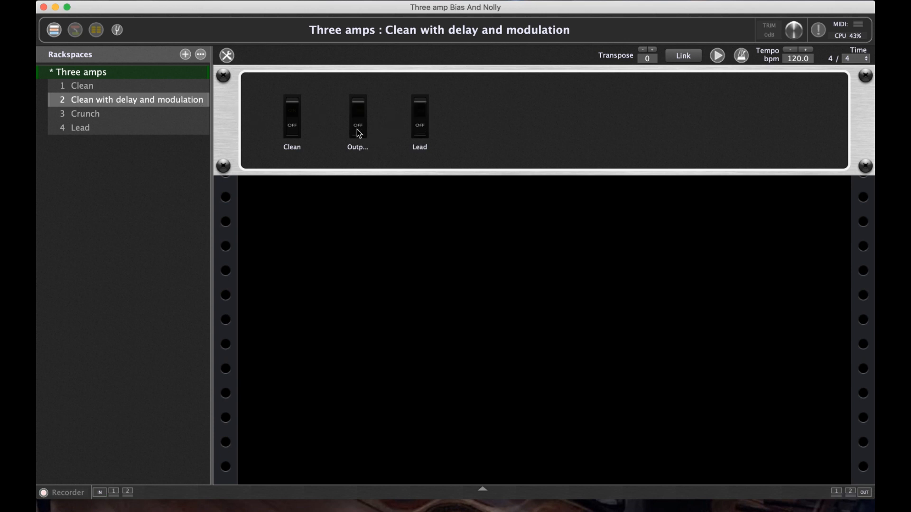
# - In the Clean variation, set the Crunch and Lead switches to off and the Clean switch to on
pyautogui.click(174, 90)
pyautogui.click(414, 127)
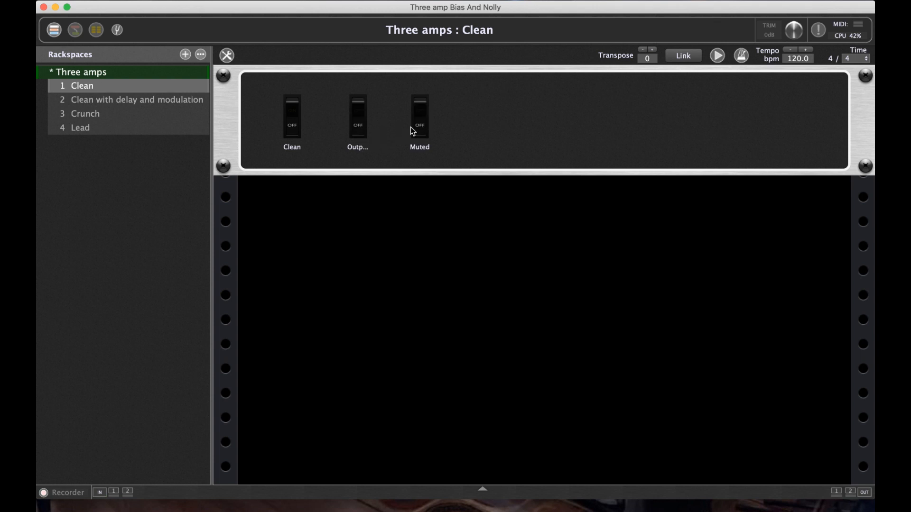
pyautogui.click(295, 120)
# - Step through all four variations to verify each one's amp switches, ending on Lead
pyautogui.click(189, 101)
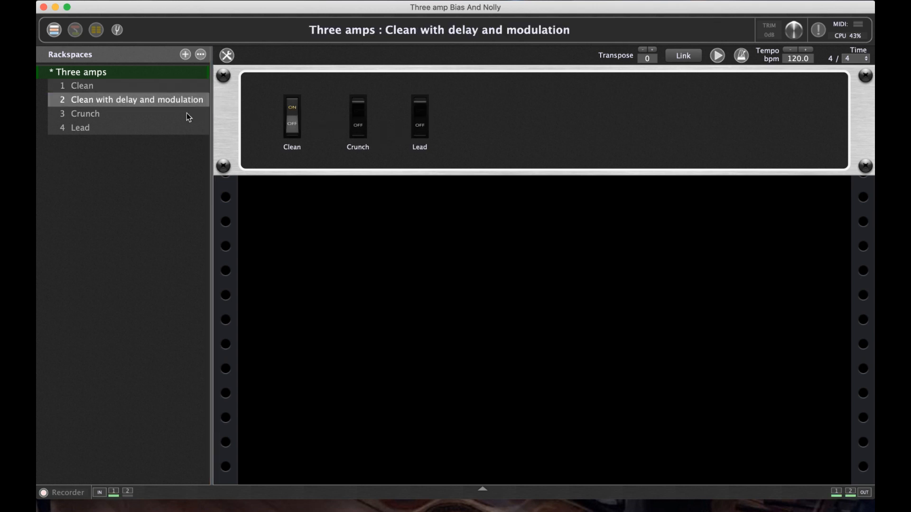
pyautogui.click(186, 113)
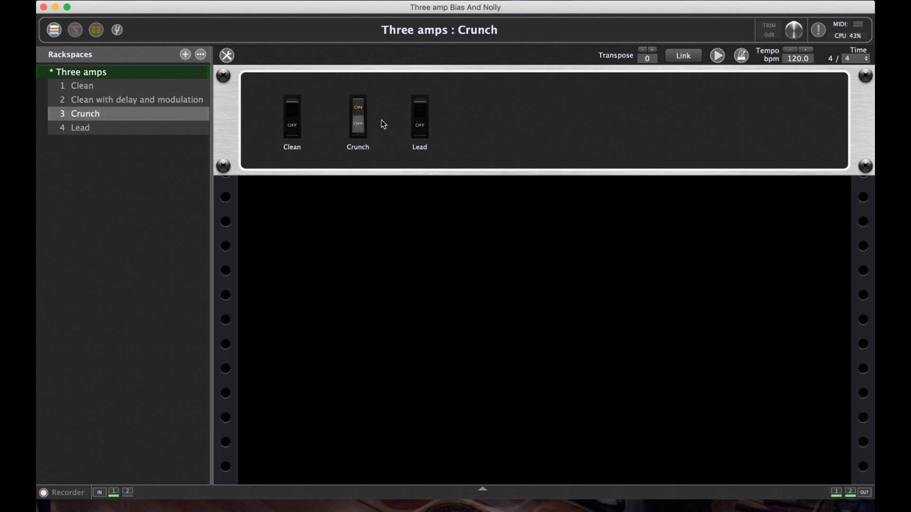
pyautogui.click(196, 98)
pyautogui.click(189, 85)
pyautogui.click(189, 98)
pyautogui.click(187, 114)
pyautogui.click(186, 131)
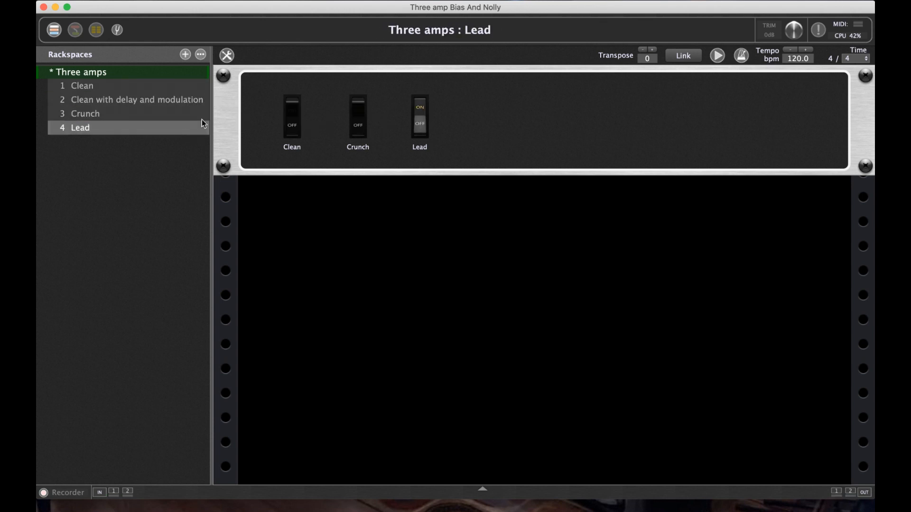
# - Return to the wiring view, try bypassing and re-enabling the RoughRider3 compressor, and close its window
pyautogui.click(227, 57)
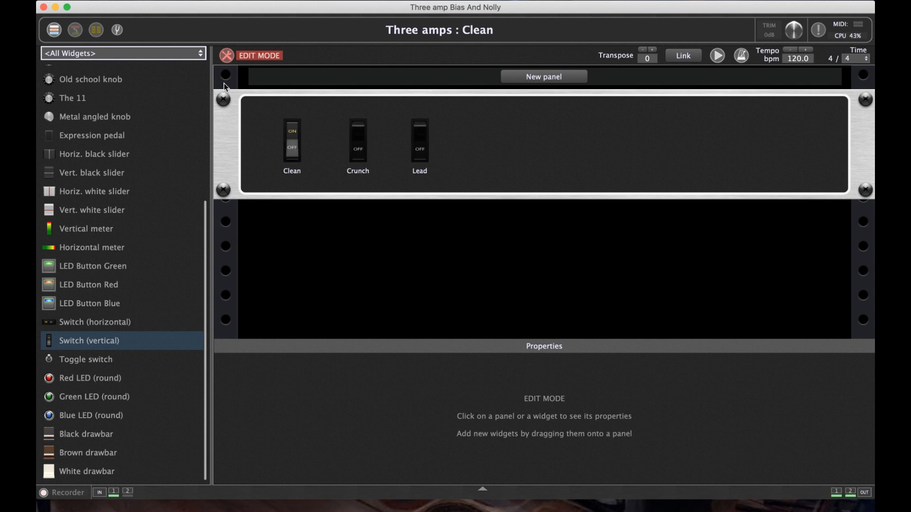
pyautogui.click(76, 30)
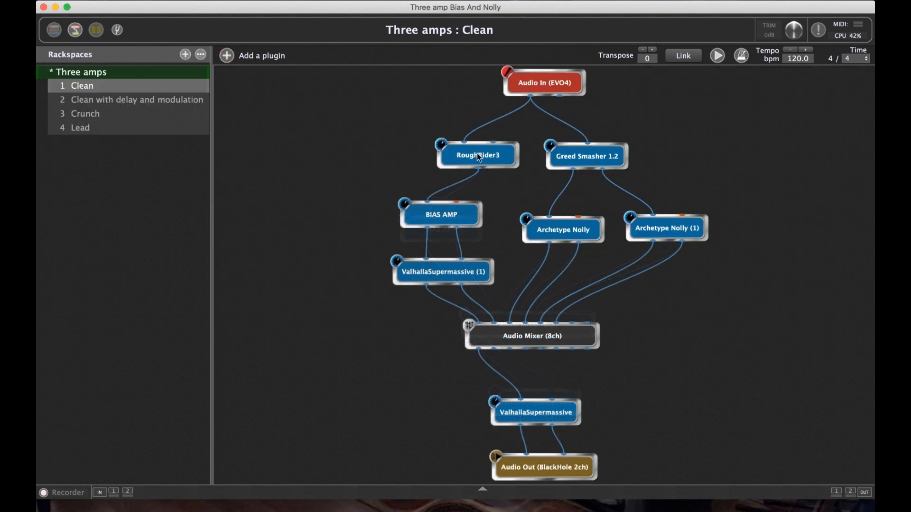
pyautogui.doubleClick(478, 157)
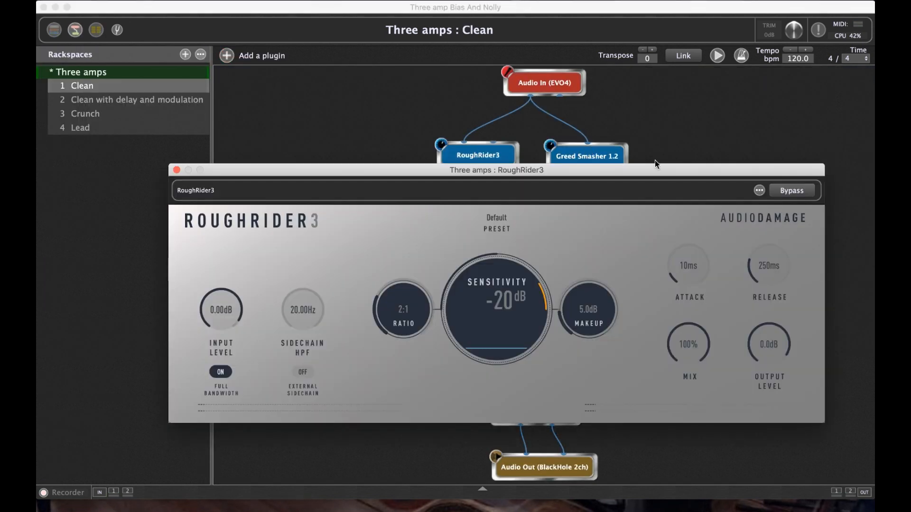
pyautogui.click(782, 193)
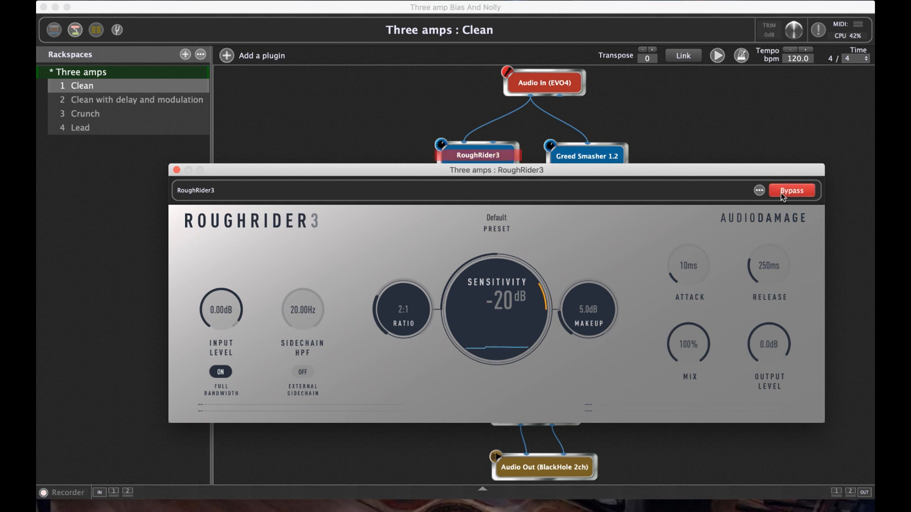
pyautogui.click(782, 192)
pyautogui.click(177, 170)
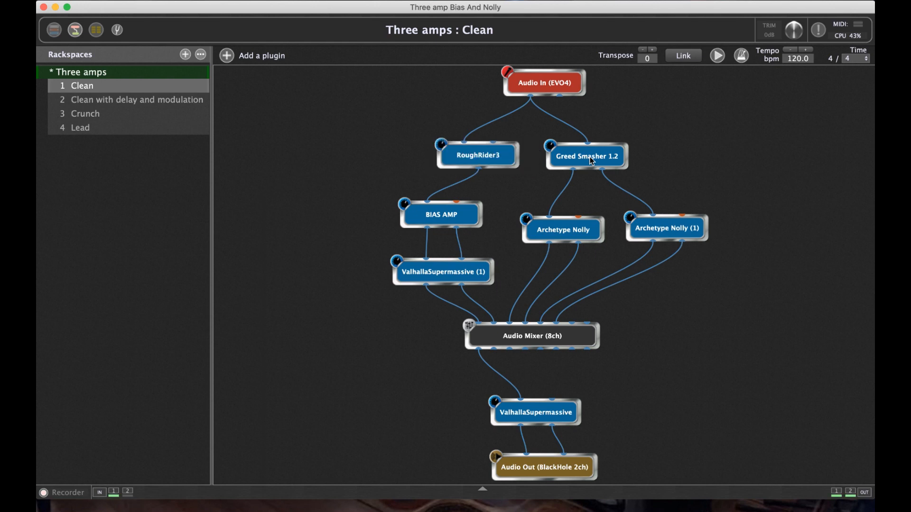
# - Open Greed Smasher 1.2, try toggling its footswitch off and on, and close the plugin
pyautogui.doubleClick(601, 162)
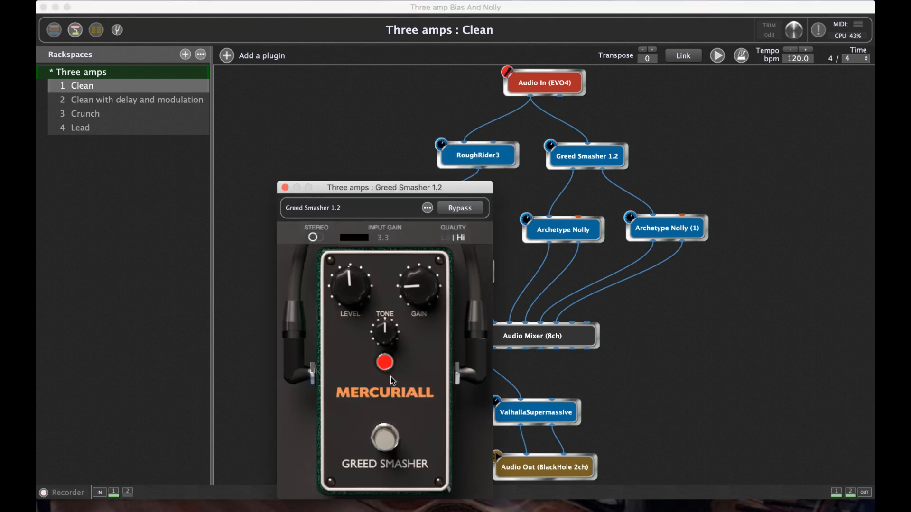
pyautogui.click(385, 443)
pyautogui.click(384, 446)
pyautogui.click(285, 188)
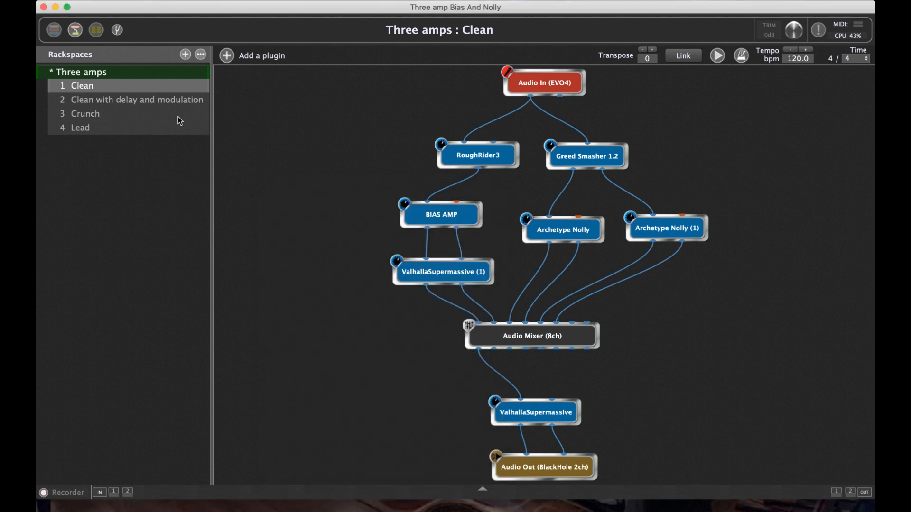
# - Inspect the Clean panel switch's value properties and plugin parameter mapping, and leave edit mode
pyautogui.click(55, 31)
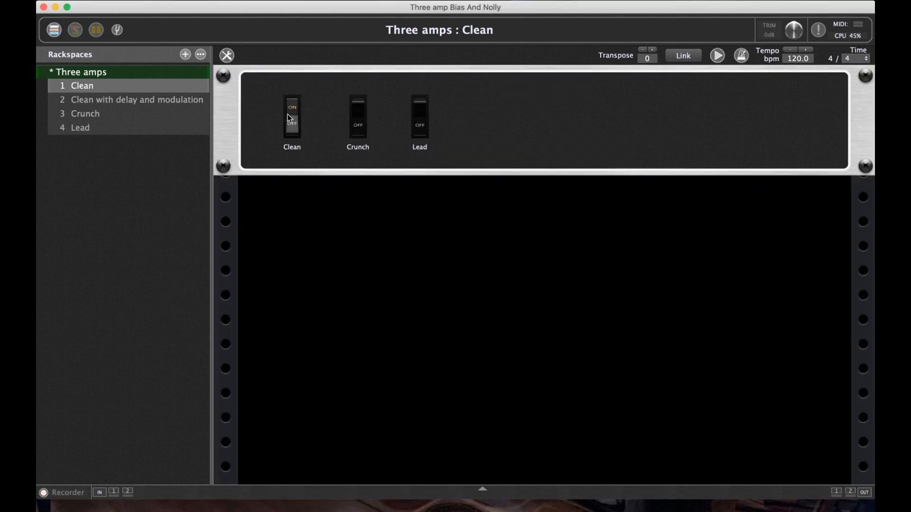
pyautogui.click(227, 55)
pyautogui.click(295, 129)
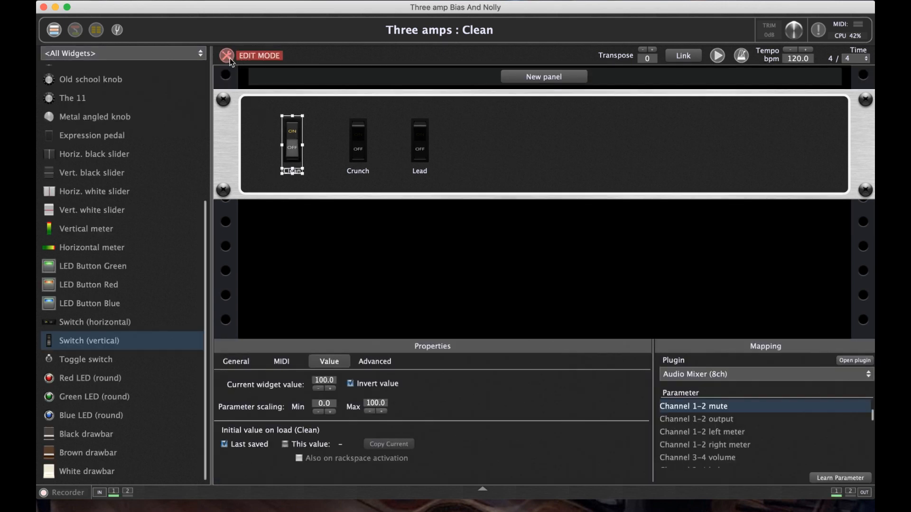
pyautogui.click(227, 56)
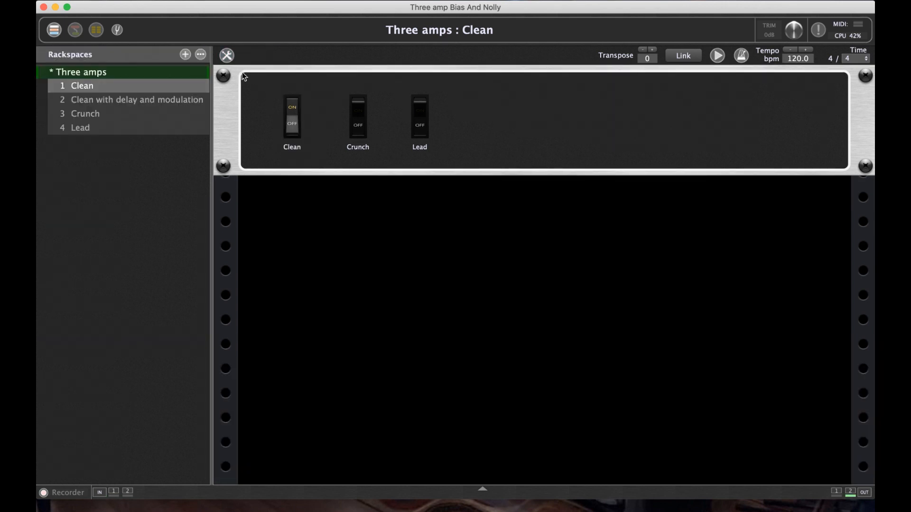
# - Step through the Clean with delay and modulation and Crunch variations to the Lead variation
pyautogui.click(141, 102)
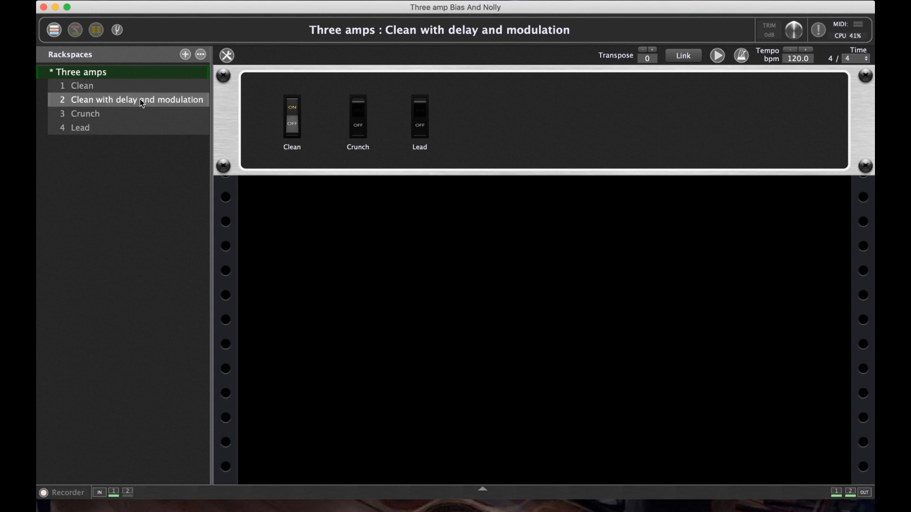
pyautogui.click(130, 112)
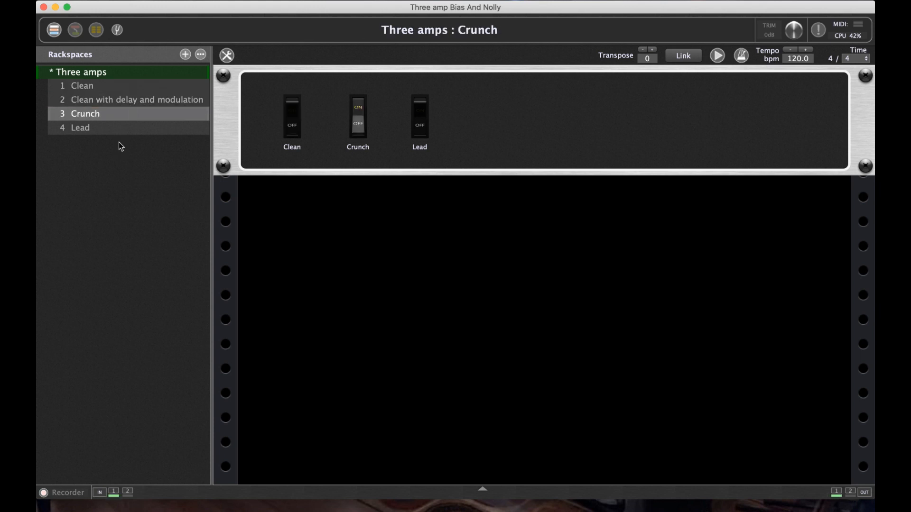
pyautogui.click(127, 132)
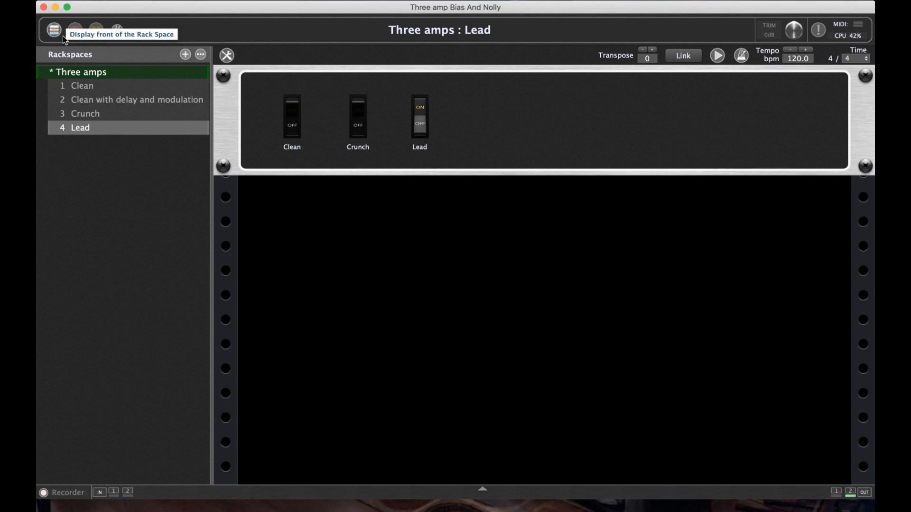
# - Add a new 1U panel below the amp switch panel and give it the blue style
pyautogui.click(227, 55)
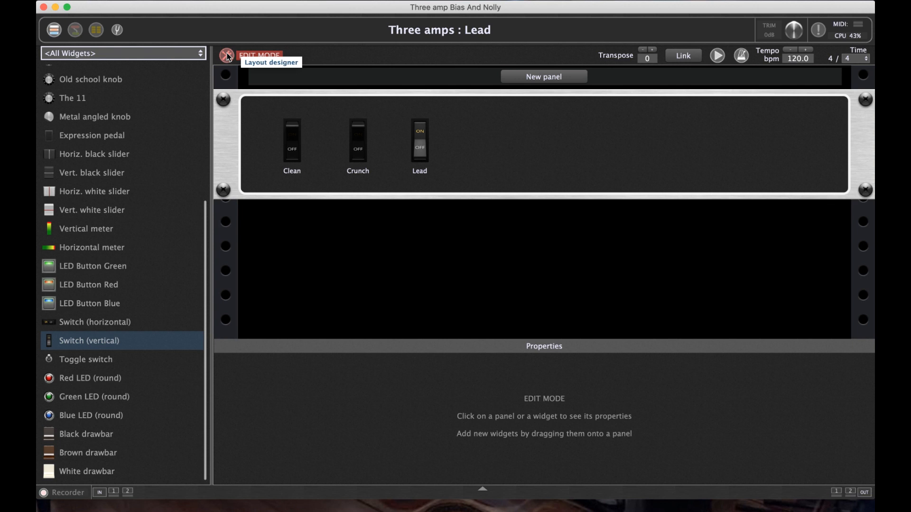
pyautogui.click(544, 83)
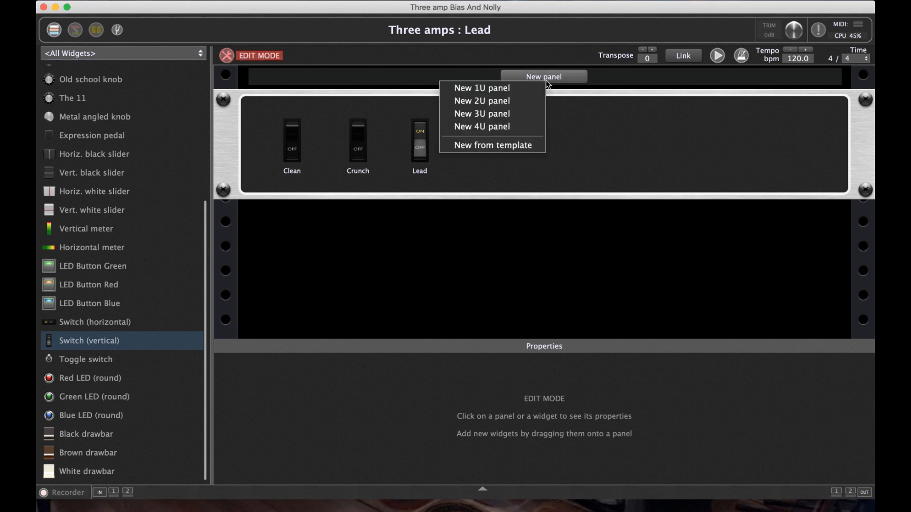
pyautogui.click(525, 91)
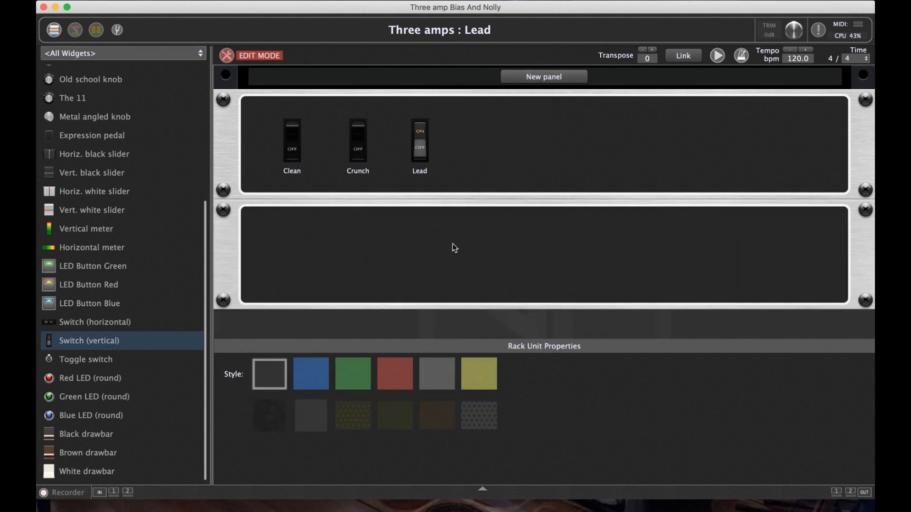
pyautogui.click(318, 372)
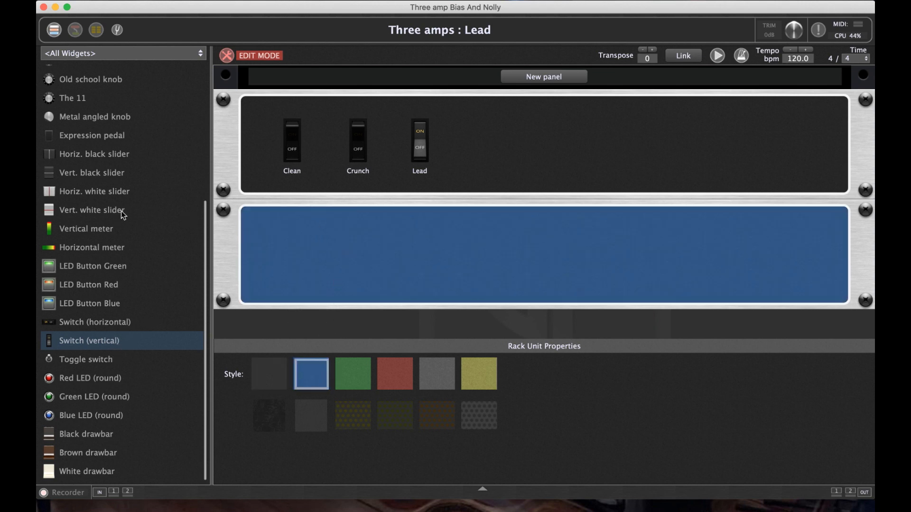
# - Place a text label on the blue panel and set its caption to Delay
pyautogui.scroll(10, 122, 190)
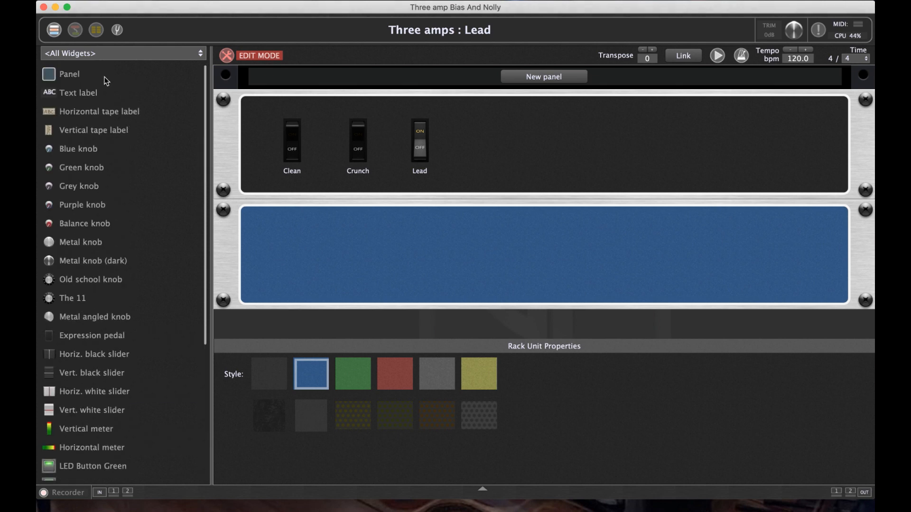
pyautogui.moveTo(98, 92); pyautogui.dragTo(343, 260)
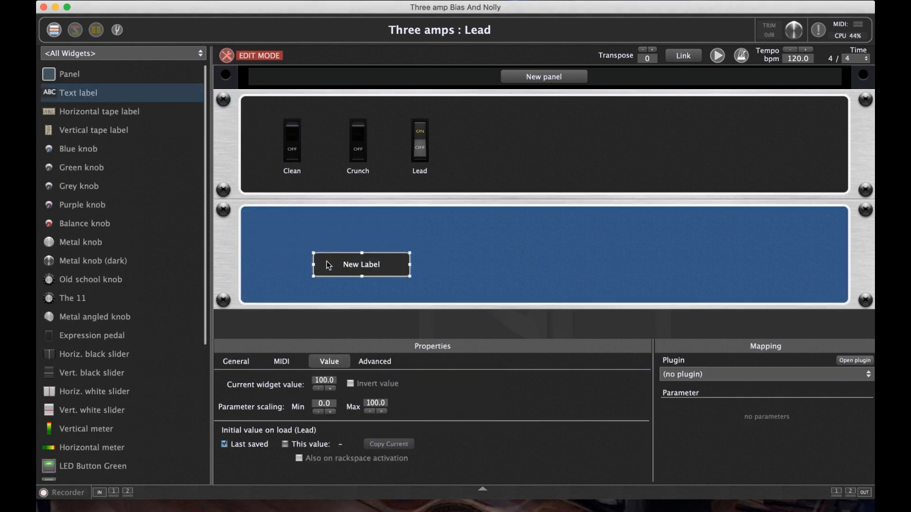
pyautogui.click(541, 179)
pyautogui.click(236, 361)
pyautogui.write('Delay')
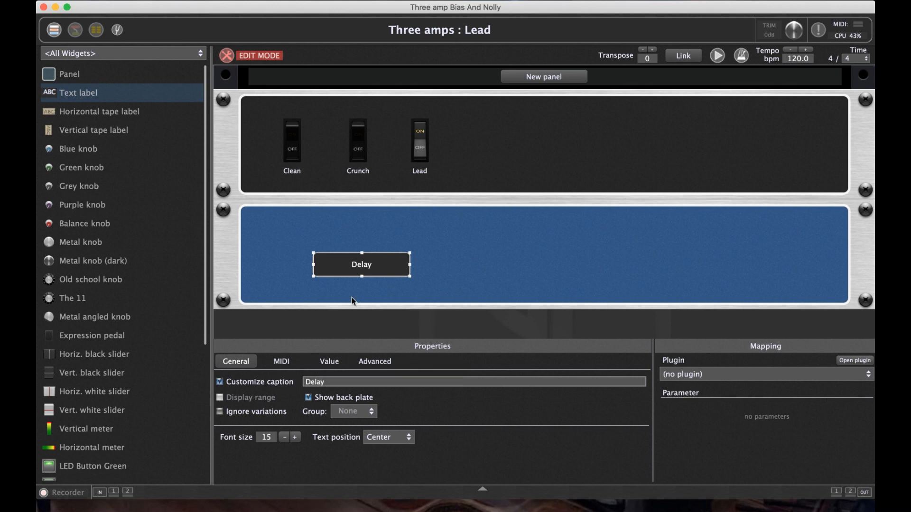
# - Move the label to the left part of the blue panel, make it narrower, and change its caption to Delay clean
pyautogui.moveTo(378, 266); pyautogui.dragTo(339, 260)
pyautogui.click(376, 384)
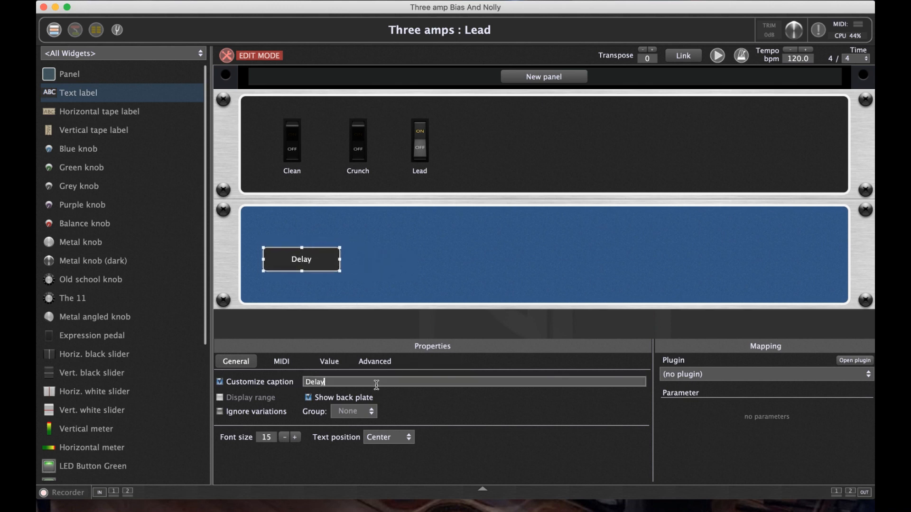
pyautogui.write('ckea')
pyautogui.press('BackSpace')
pyautogui.press('BackSpace')
pyautogui.press('BackSpace')
pyautogui.write('lean')
pyautogui.click(423, 285)
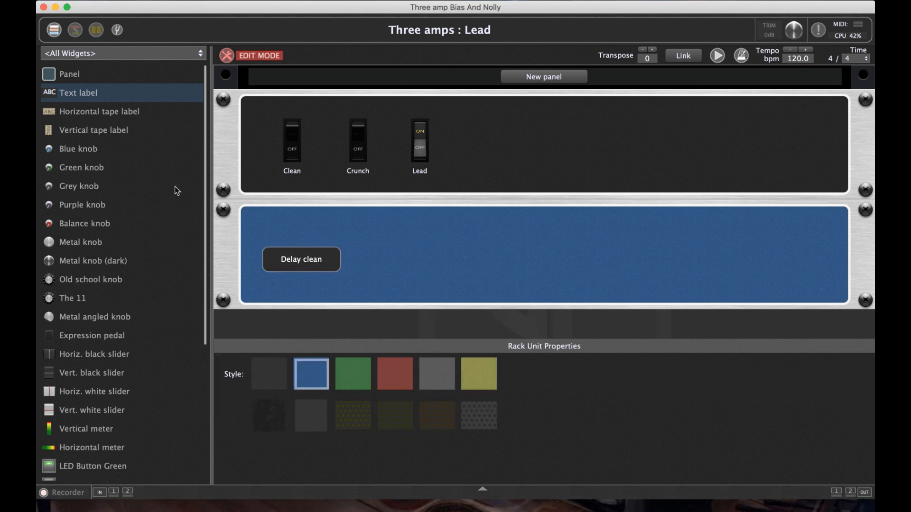
# - Place a toggle switch on the blue panel and map it to the Bypass plugin parameter of ValhallaSupermassive (1)
pyautogui.scroll(-5, 118, 380)
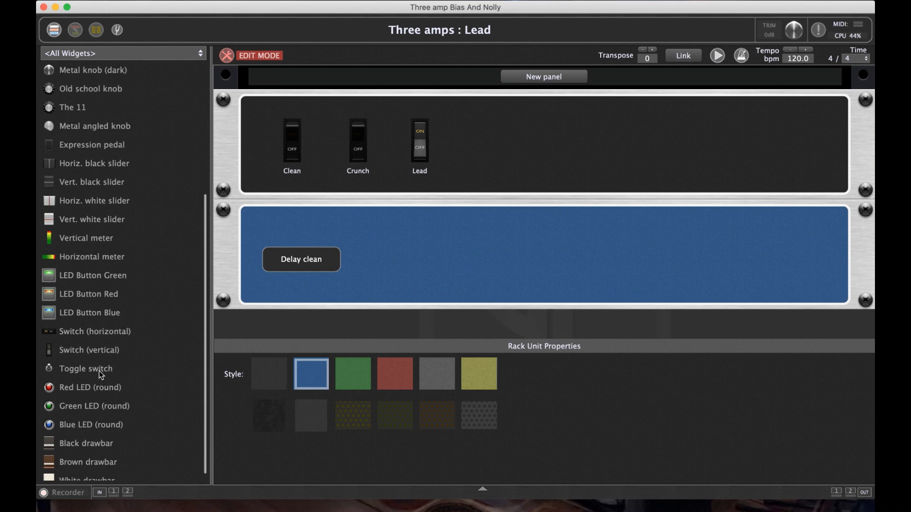
pyautogui.moveTo(92, 350); pyautogui.dragTo(385, 257)
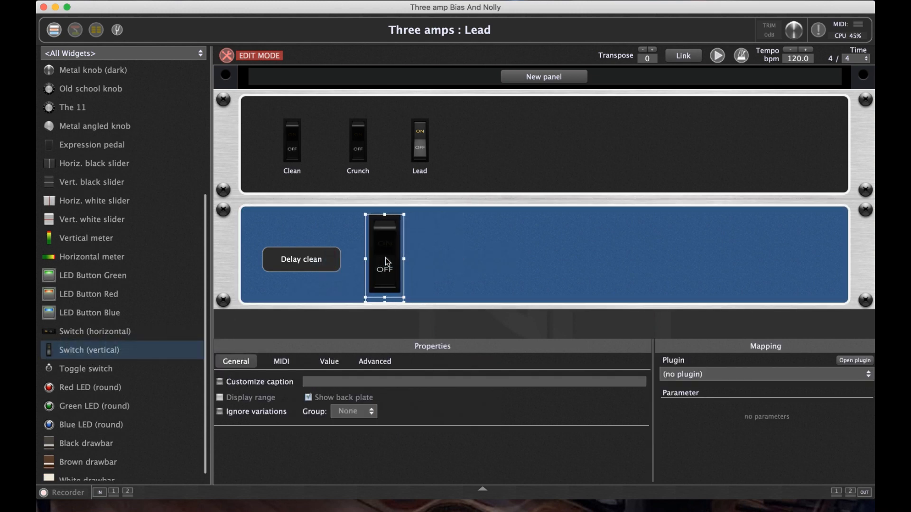
pyautogui.press('BackSpace')
pyautogui.moveTo(138, 369); pyautogui.dragTo(476, 258)
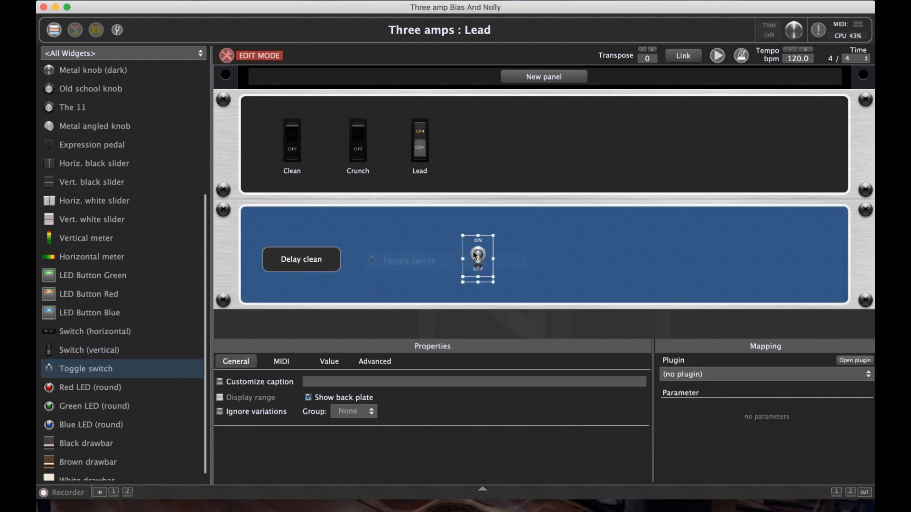
pyautogui.click(714, 378)
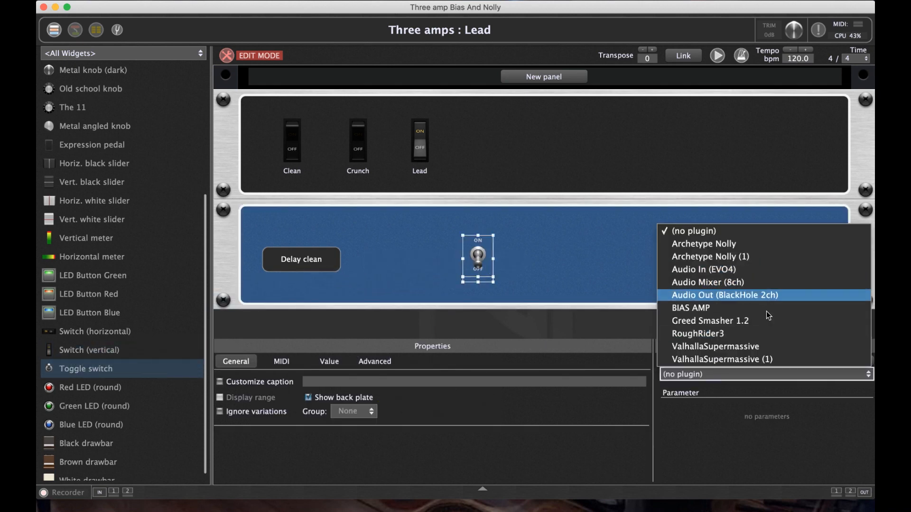
pyautogui.click(770, 359)
pyautogui.click(718, 411)
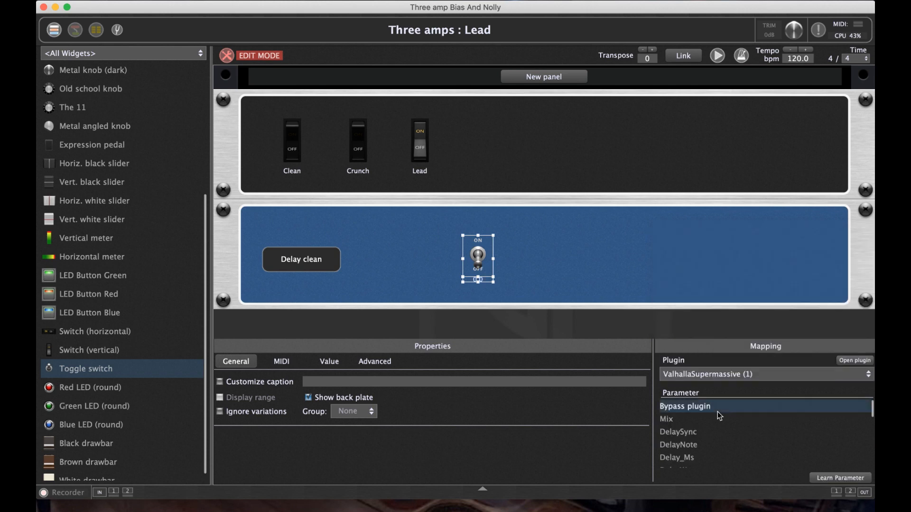
# - Invert the toggle switch's value and move the switch beside the Delay clean label
pyautogui.click(332, 366)
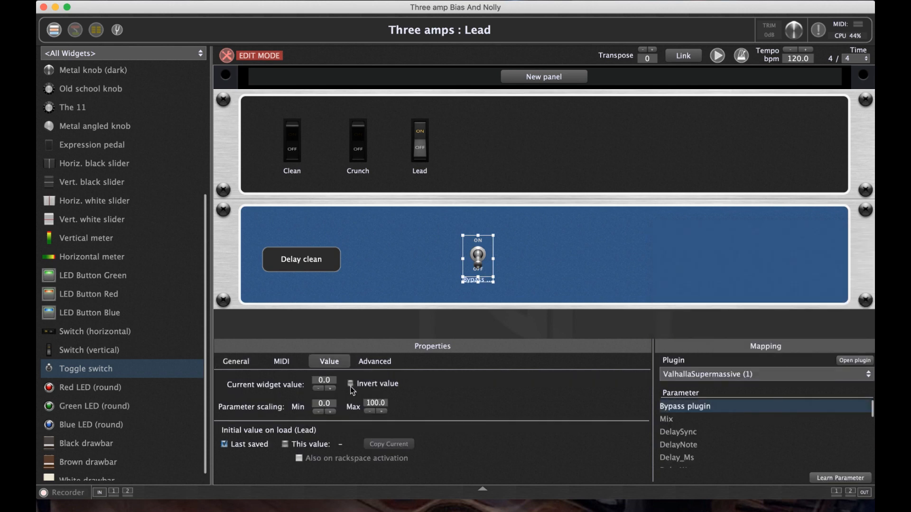
pyautogui.moveTo(480, 263); pyautogui.dragTo(386, 268)
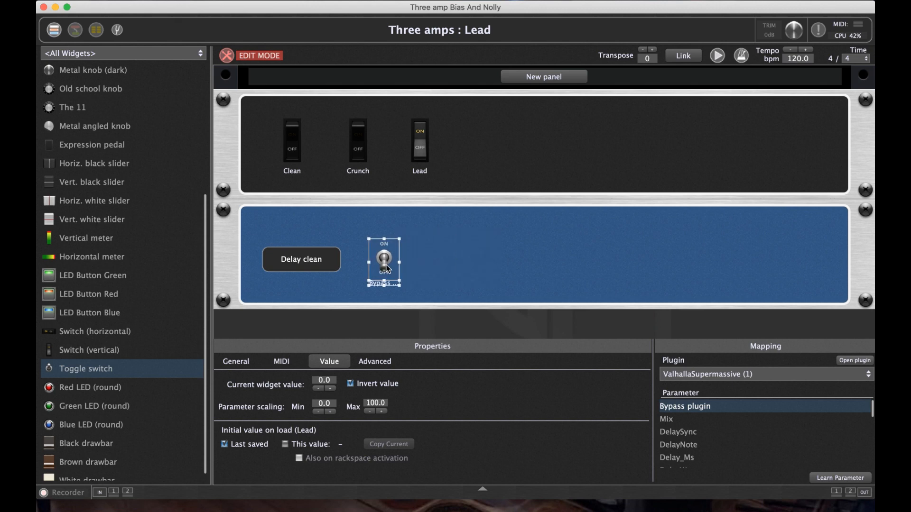
pyautogui.click(429, 263)
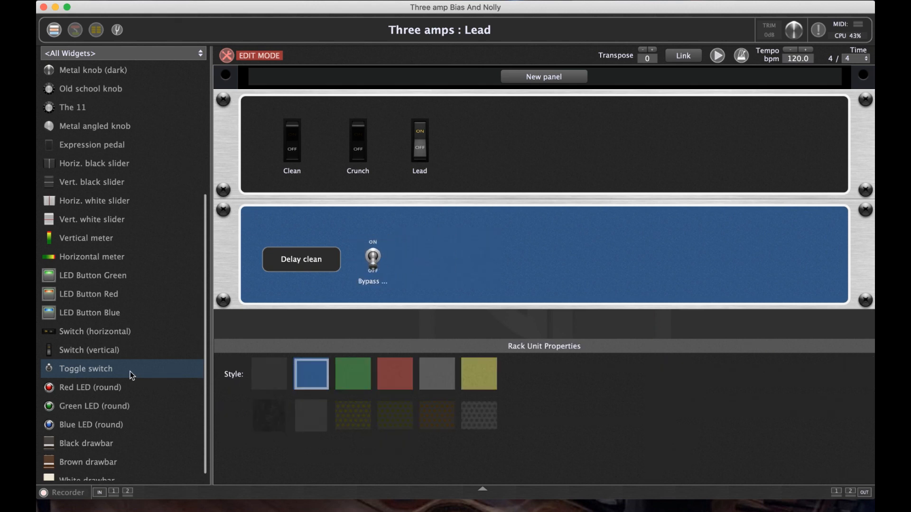
# - Duplicate the Delay clean label and place the copy near the middle of the blue panel
pyautogui.click(296, 266)
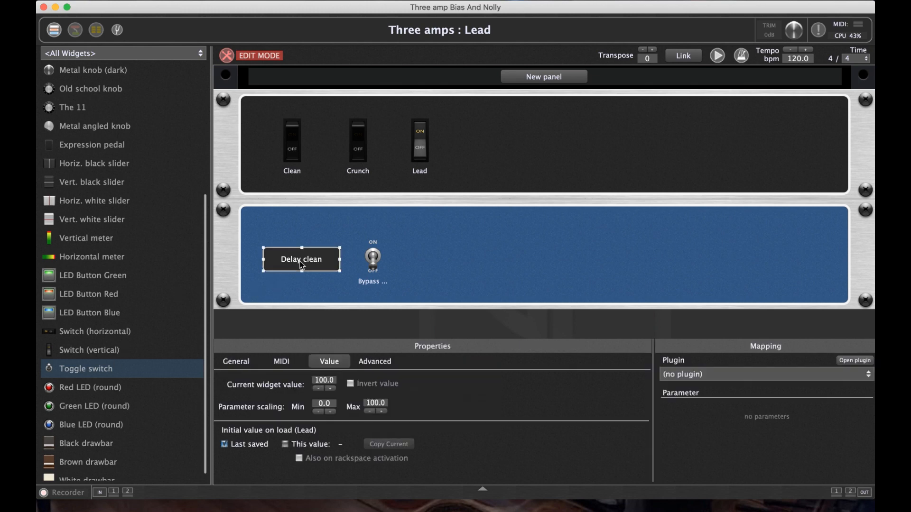
pyautogui.press('super+c')
pyautogui.press('super+v')
pyautogui.moveTo(433, 252); pyautogui.dragTo(512, 260)
pyautogui.doubleClick(511, 262)
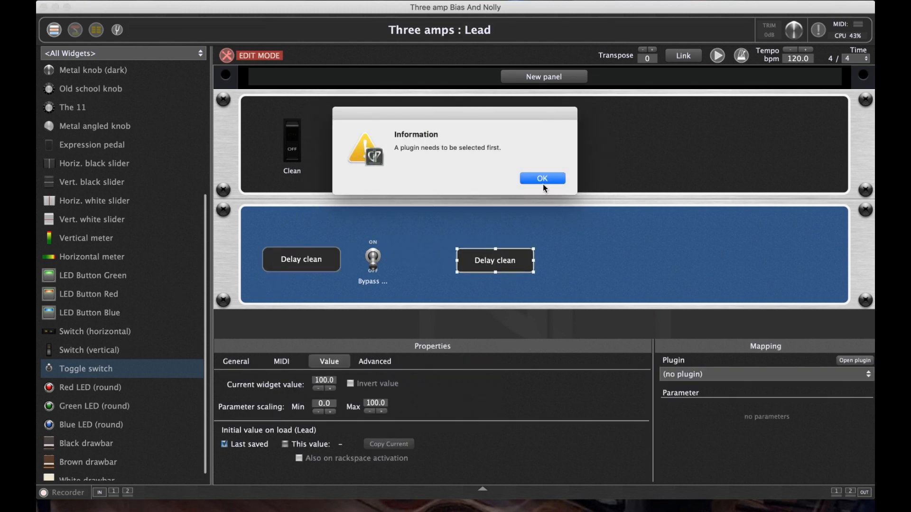
pyautogui.click(542, 178)
# - Change the copied label's caption to Delay crunch
pyautogui.click(235, 363)
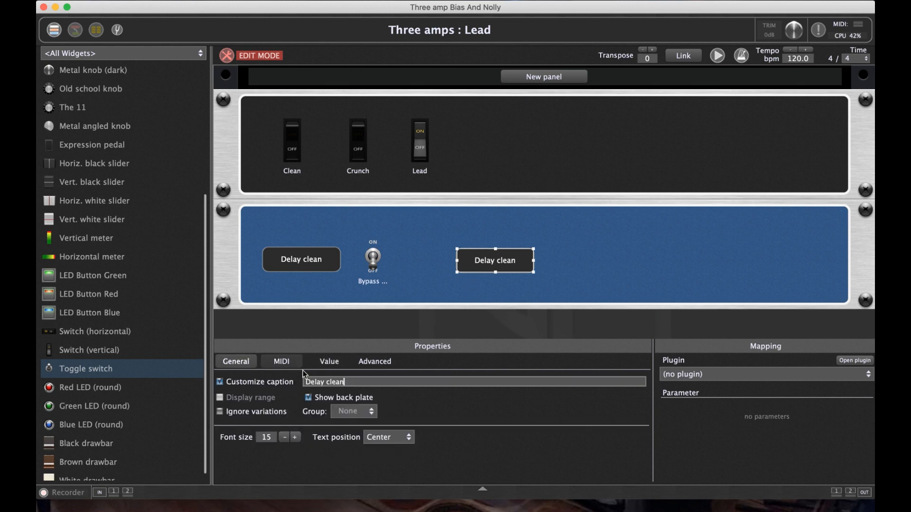
pyautogui.moveTo(345, 382); pyautogui.dragTo(333, 382)
pyautogui.write('crunch')
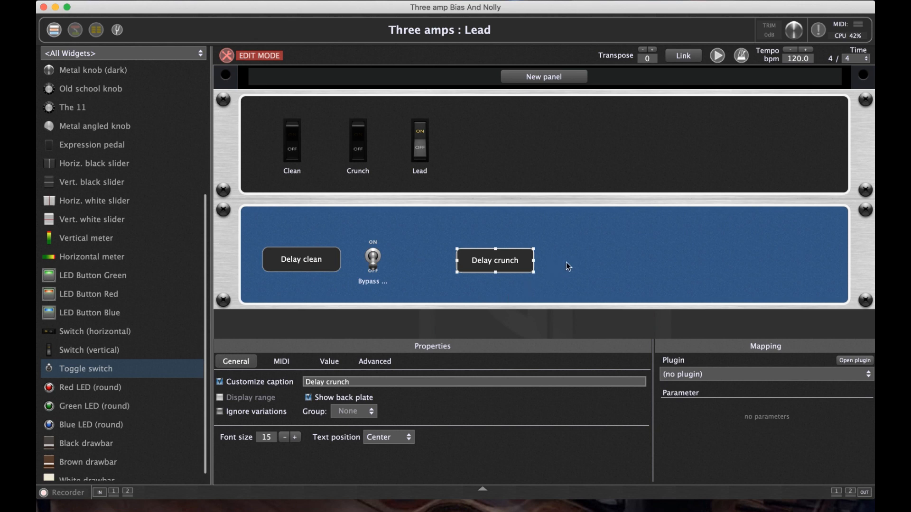
pyautogui.click(542, 262)
pyautogui.click(523, 265)
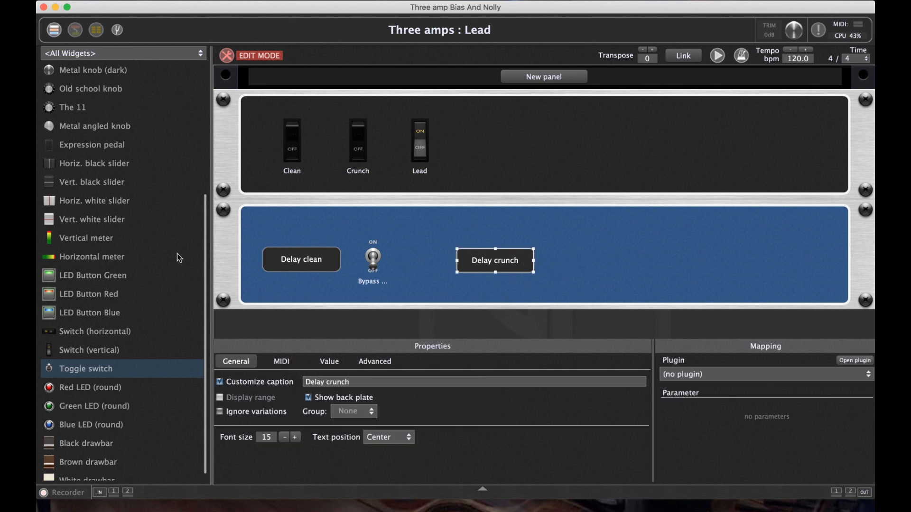
# - Duplicate the clean delay's toggle switch and place the copy just right of the Delay crunch label
pyautogui.click(380, 263)
pyautogui.press('super+c')
pyautogui.press('super+v')
pyautogui.moveTo(382, 261); pyautogui.dragTo(570, 258)
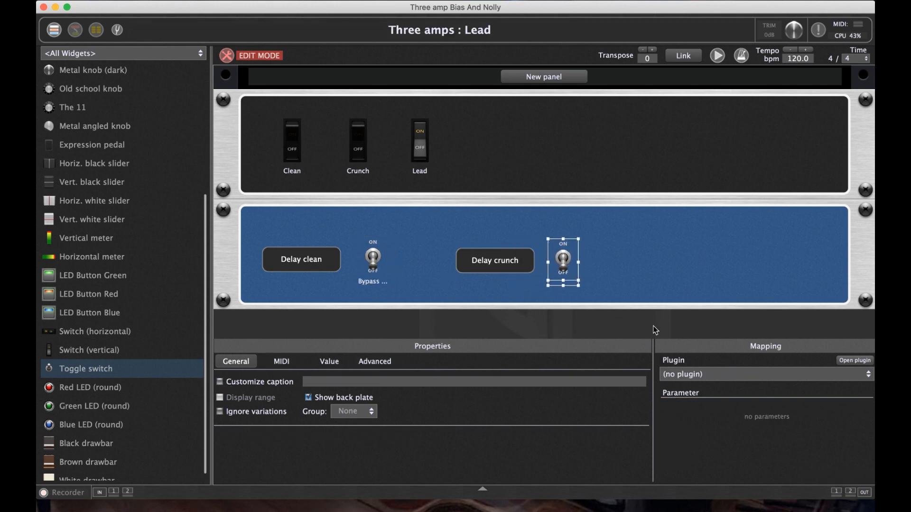
# - Map the crunch toggle switch to the Delay-1 Active parameter of Archetype Nolly by learning it from the pedal's footswitch
pyautogui.click(704, 375)
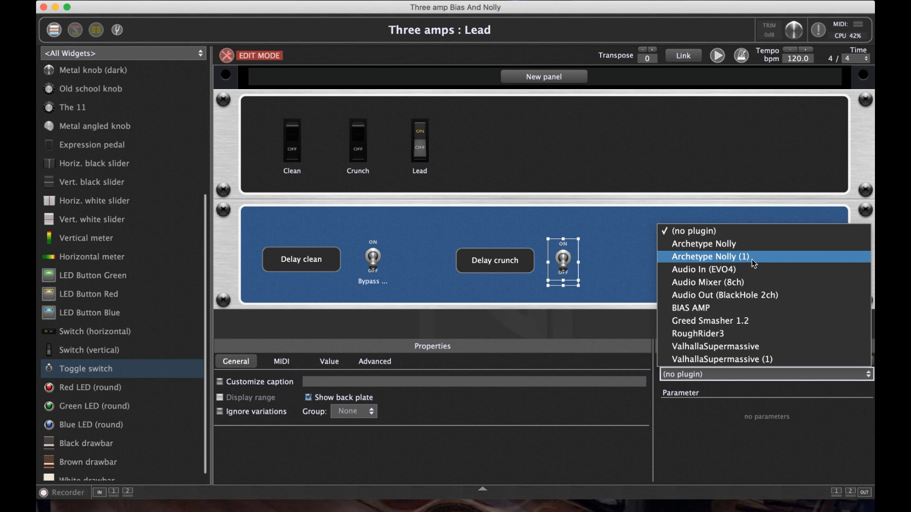
pyautogui.click(736, 245)
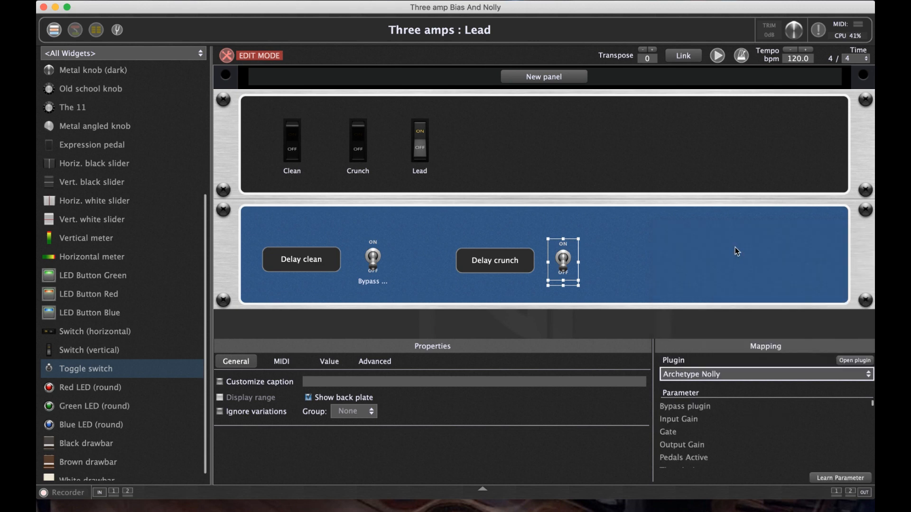
pyautogui.click(848, 478)
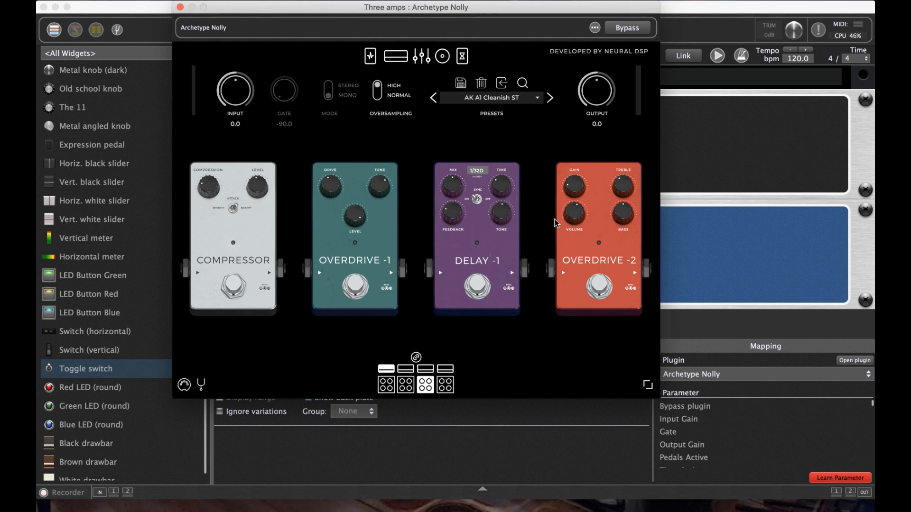
pyautogui.click(477, 285)
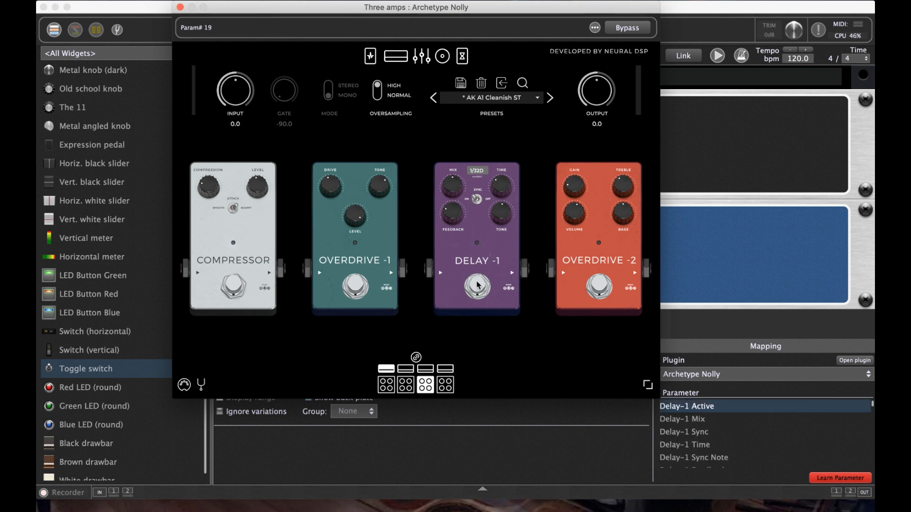
pyautogui.click(181, 7)
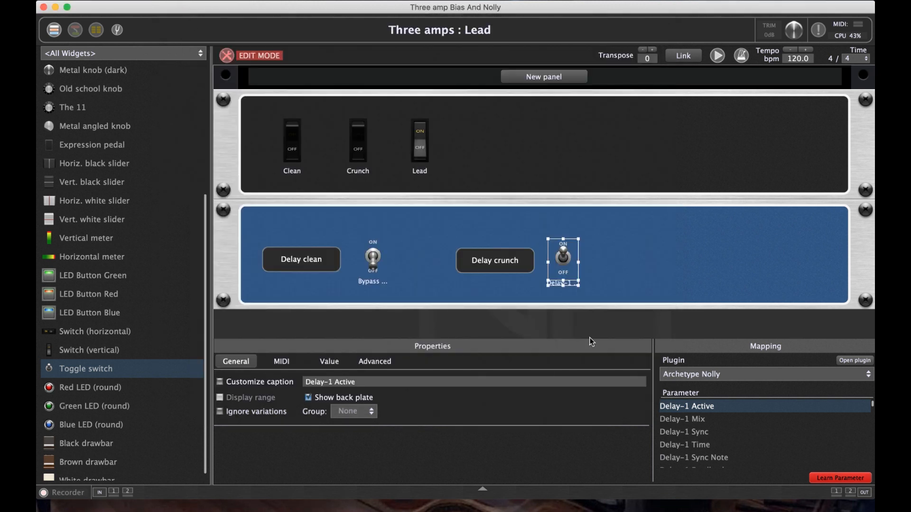
# - Reopen the Archetype Nolly editor from the crunch switch and engage its Delay-1 pedal
pyautogui.doubleClick(563, 253)
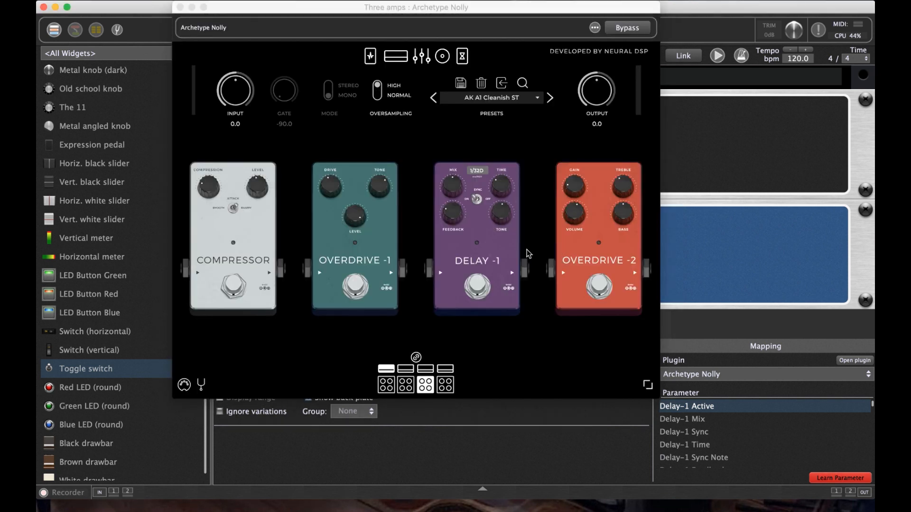
pyautogui.click(478, 285)
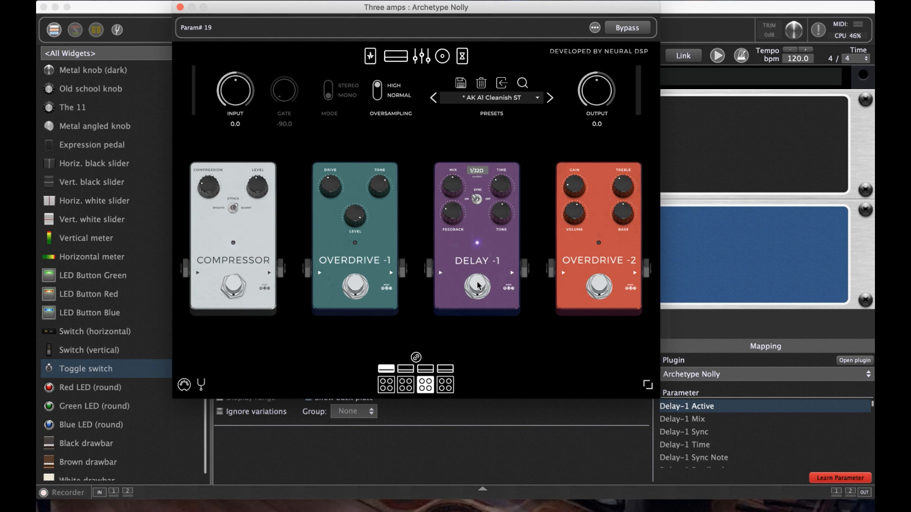
pyautogui.click(180, 8)
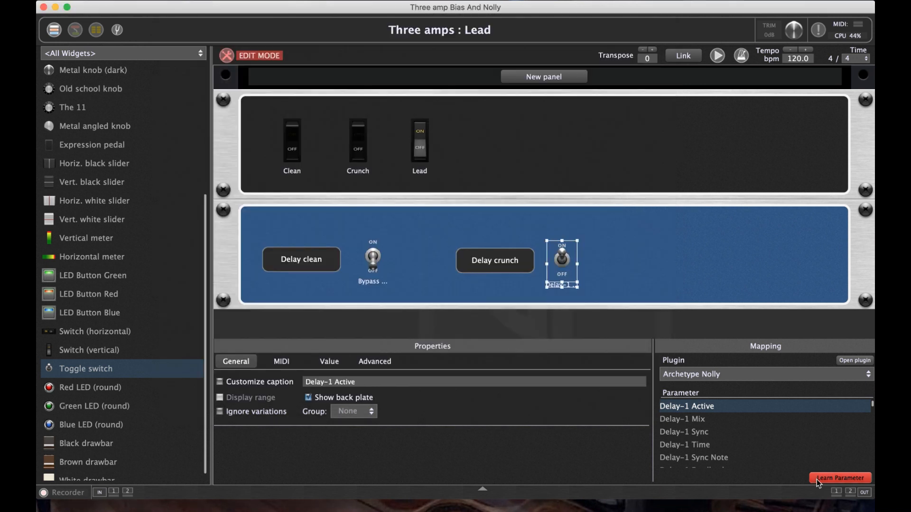
# - Duplicate the Delay crunch label together with its toggle switch and place the copies to their right on the blue panel
pyautogui.keyDown('shift'); pyautogui.click(515, 258); pyautogui.keyUp('shift')
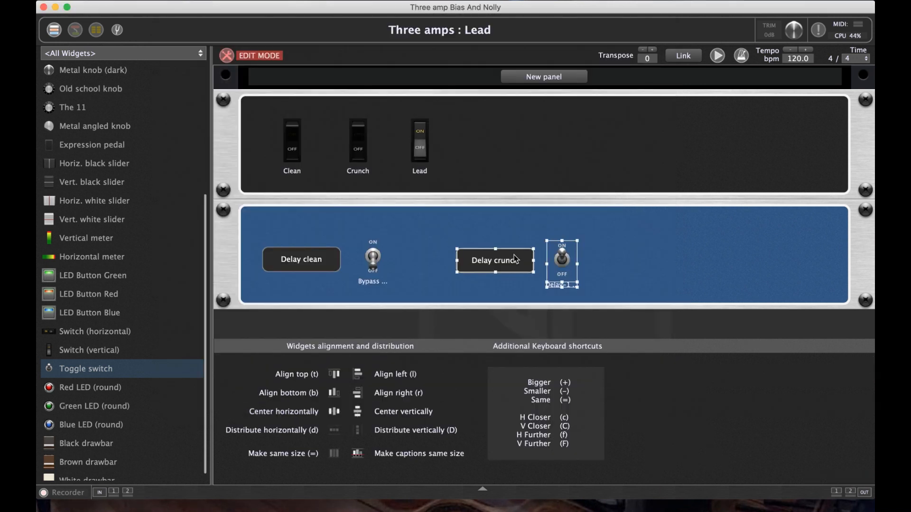
pyautogui.press('super+c')
pyautogui.press('super+v')
pyautogui.moveTo(528, 260); pyautogui.dragTo(686, 260)
pyautogui.click(688, 229)
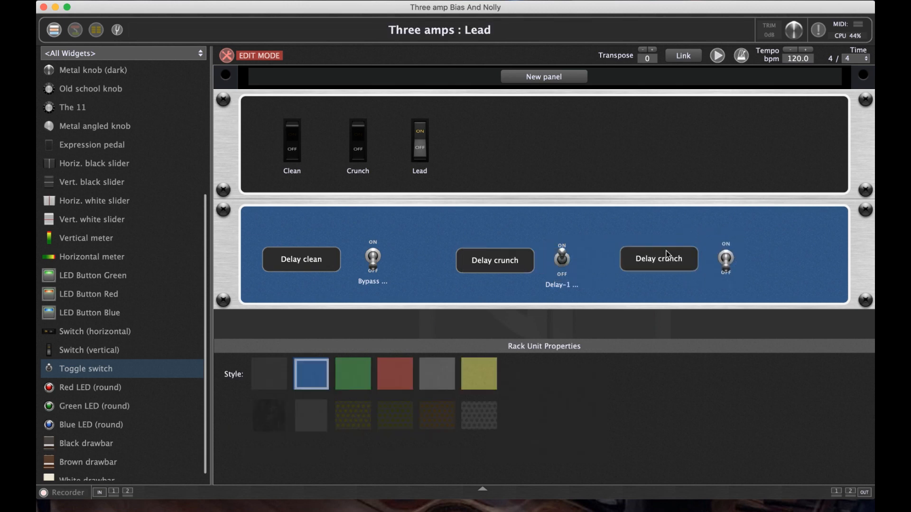
# - Change the caption of the rightmost label on the blue panel to Delay lead
pyautogui.click(668, 257)
pyautogui.click(389, 384)
pyautogui.press('BackSpace')
pyautogui.press('BackSpace')
pyautogui.press('BackSpace')
pyautogui.press('BackSpace')
pyautogui.press('BackSpace')
pyautogui.press('BackSpace')
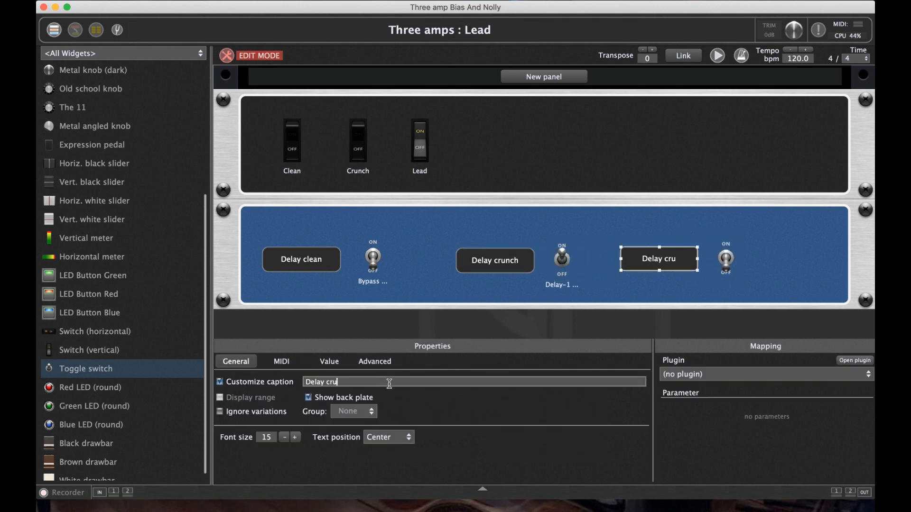
pyautogui.write('lead')
# - Map the lead toggle switch to the Delay-2 Active parameter of Archetype Nolly (1) by learning it from the pedal's Engage footswitch
pyautogui.click(728, 266)
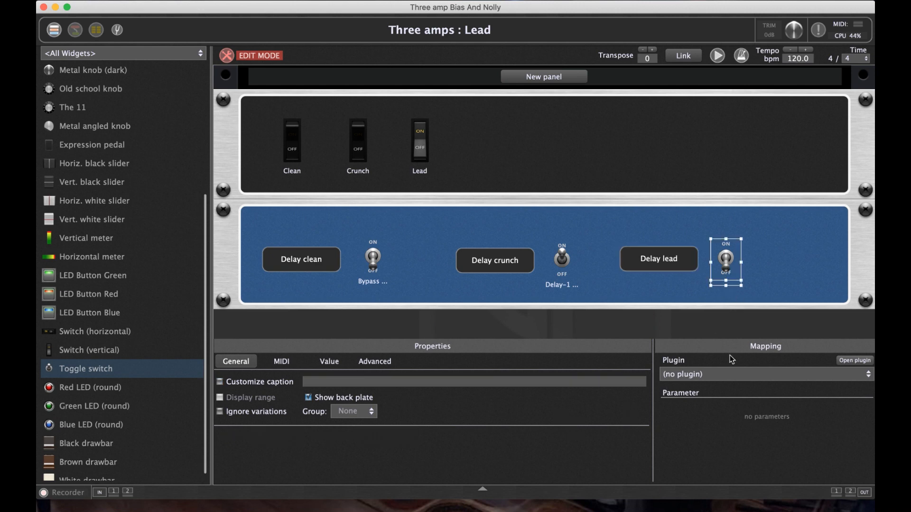
pyautogui.click(716, 381)
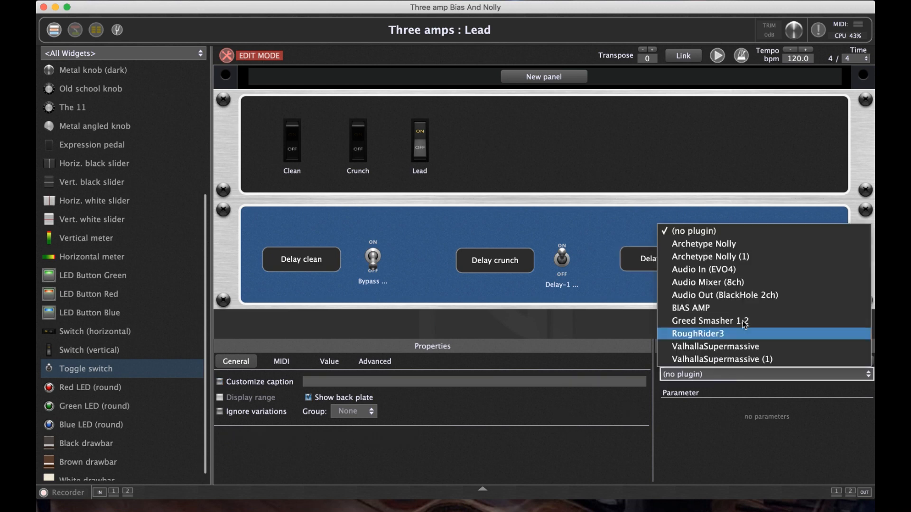
pyautogui.click(762, 258)
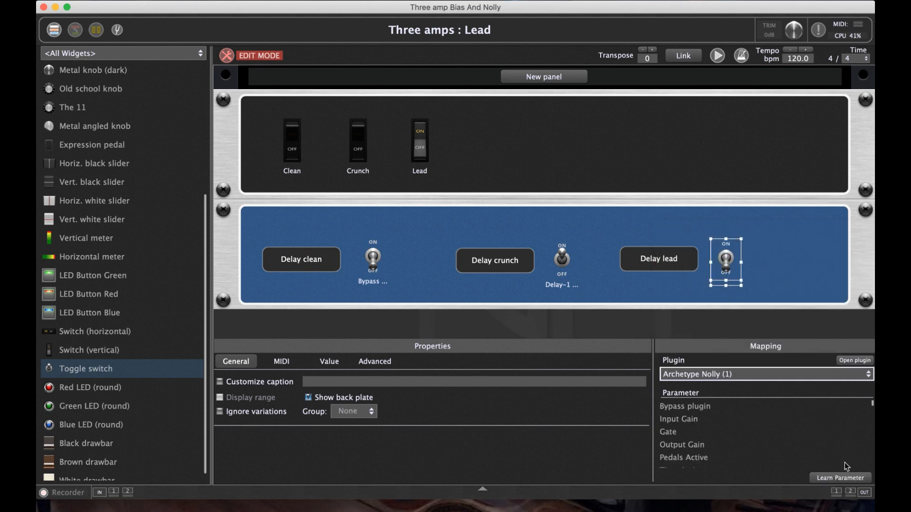
pyautogui.click(841, 478)
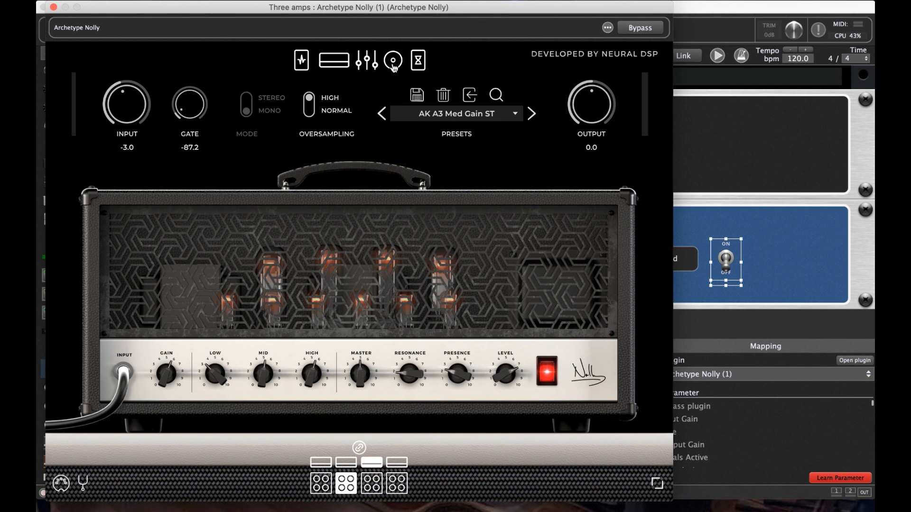
pyautogui.click(394, 60)
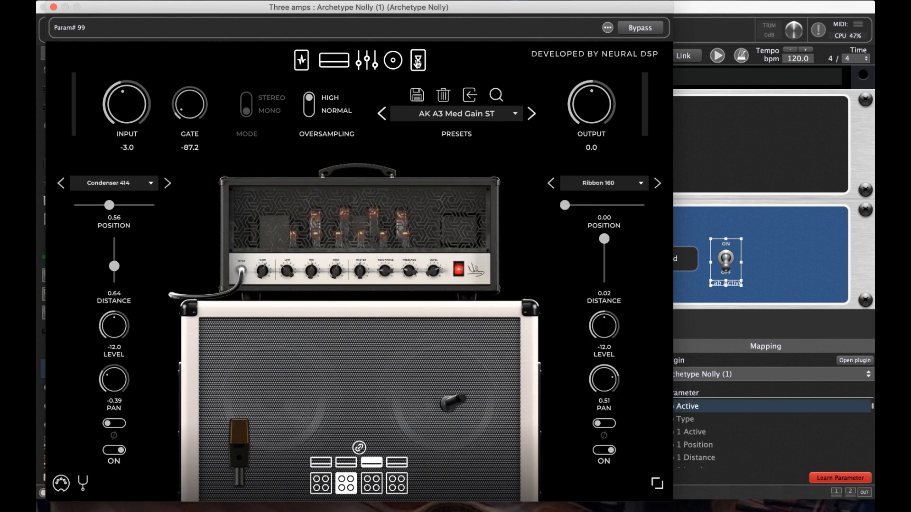
pyautogui.click(418, 61)
pyautogui.click(143, 368)
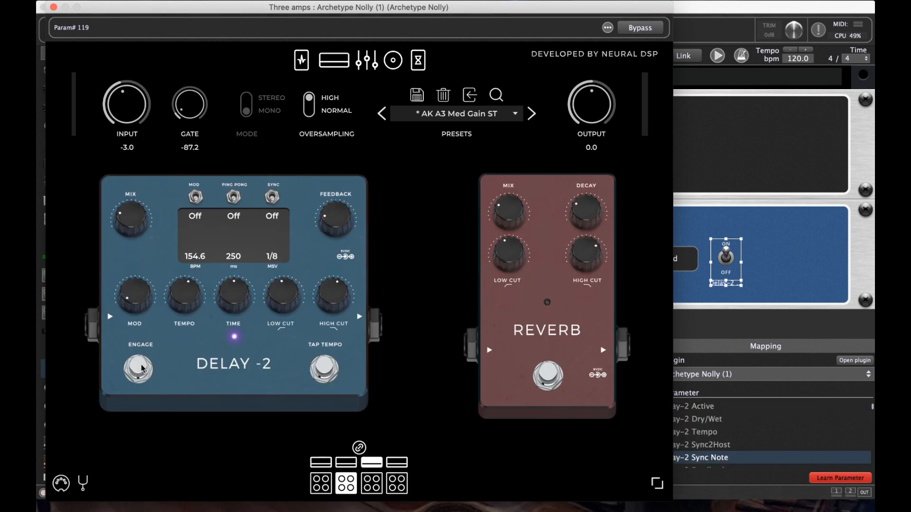
pyautogui.click(142, 369)
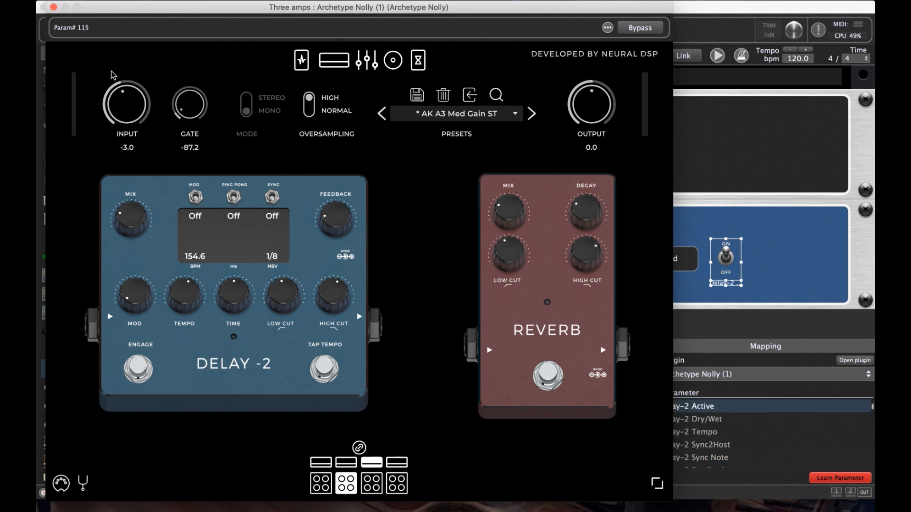
pyautogui.click(53, 7)
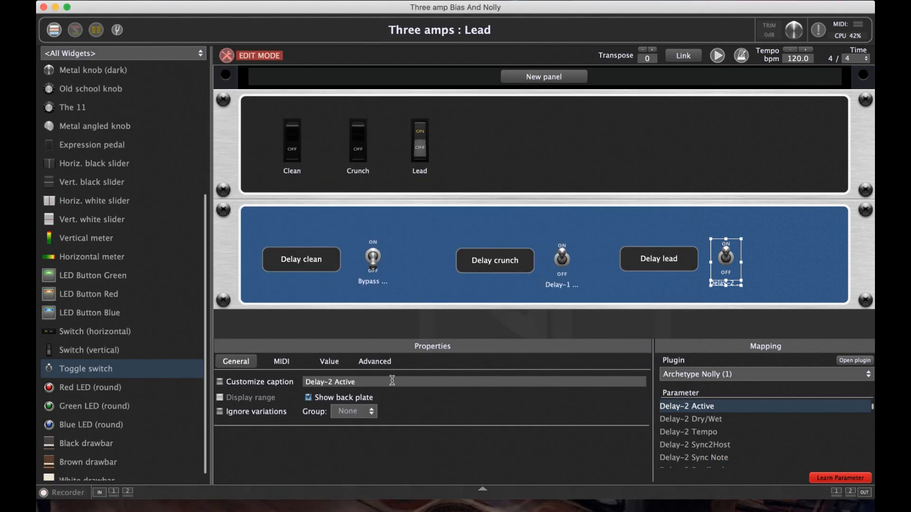
# - Customize the lead toggle switch's caption to Active
pyautogui.click(219, 382)
pyautogui.moveTo(335, 382); pyautogui.dragTo(305, 382)
pyautogui.press('BackSpace')
pyautogui.click(661, 285)
# - Customize the crunch toggle switch's caption to Active
pyautogui.click(558, 273)
pyautogui.click(282, 386)
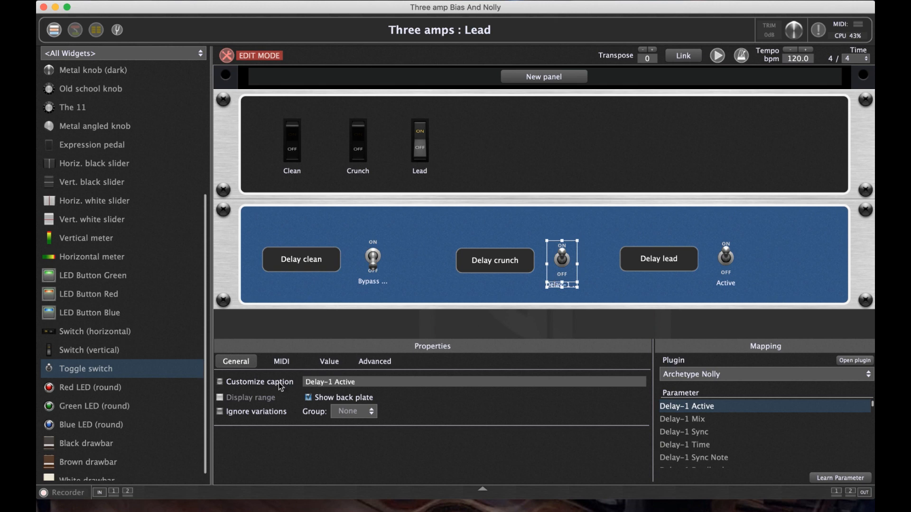
pyautogui.click(361, 382)
pyautogui.moveTo(335, 382); pyautogui.dragTo(305, 382)
pyautogui.press('BackSpace')
# - Customize the clean delay toggle switch's caption to Active and leave edit mode
pyautogui.click(374, 261)
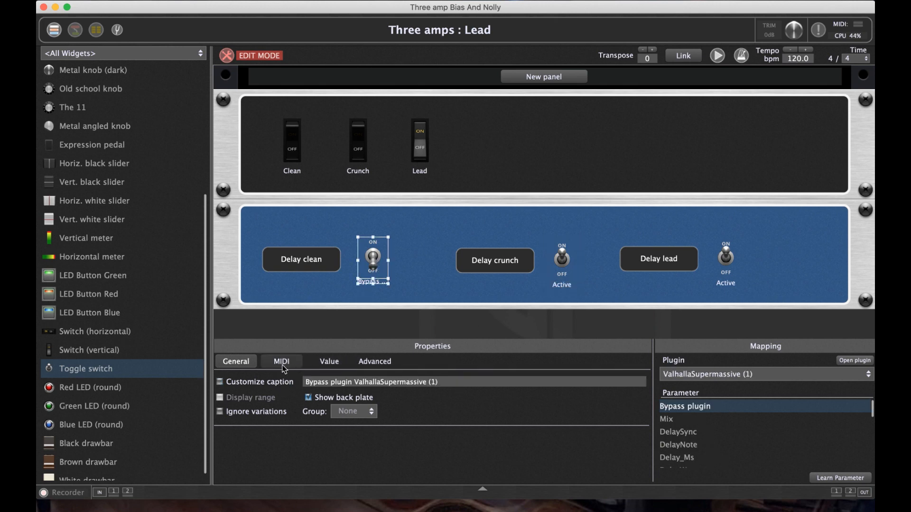
pyautogui.click(220, 382)
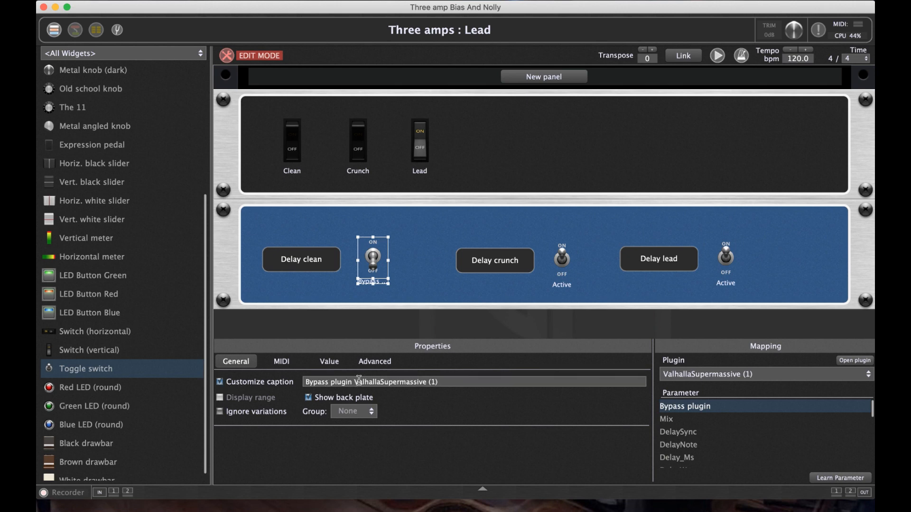
pyautogui.click(450, 383)
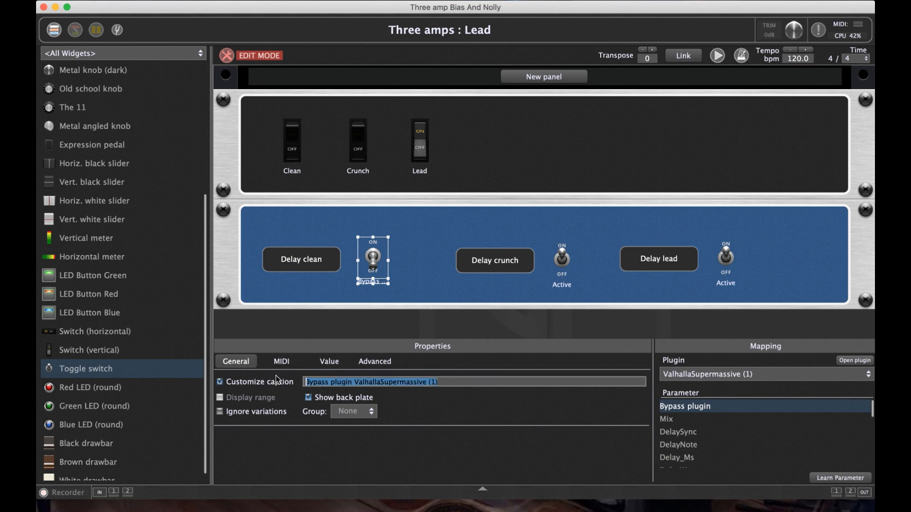
pyautogui.write('active')
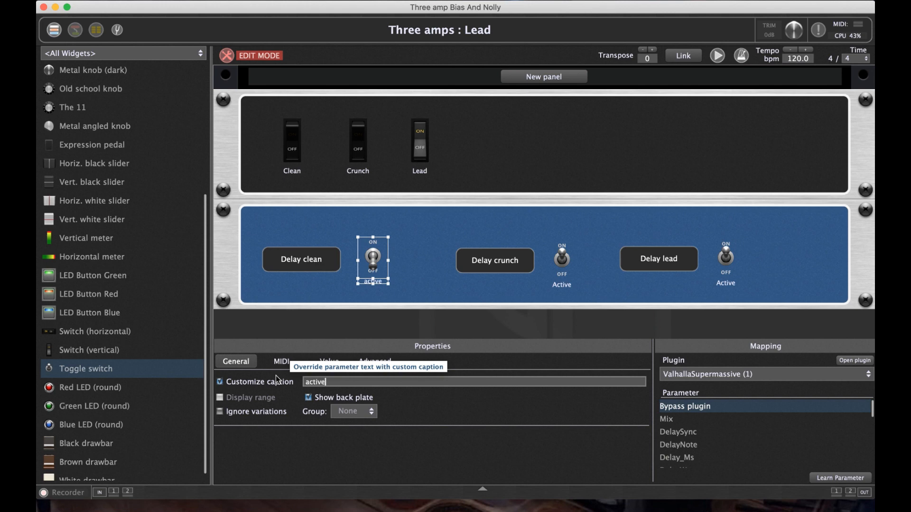
pyautogui.press('Left')
pyautogui.press('BackSpace')
pyautogui.write('A')
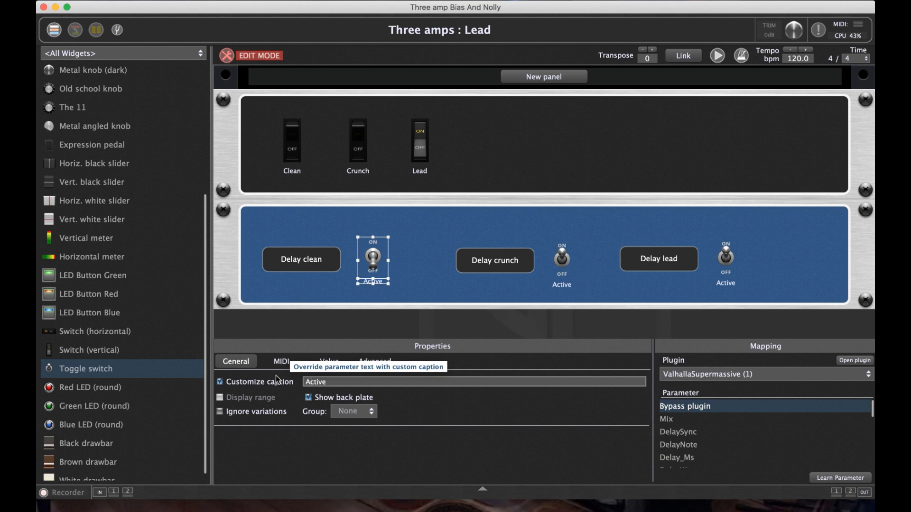
pyautogui.click(428, 226)
pyautogui.click(227, 55)
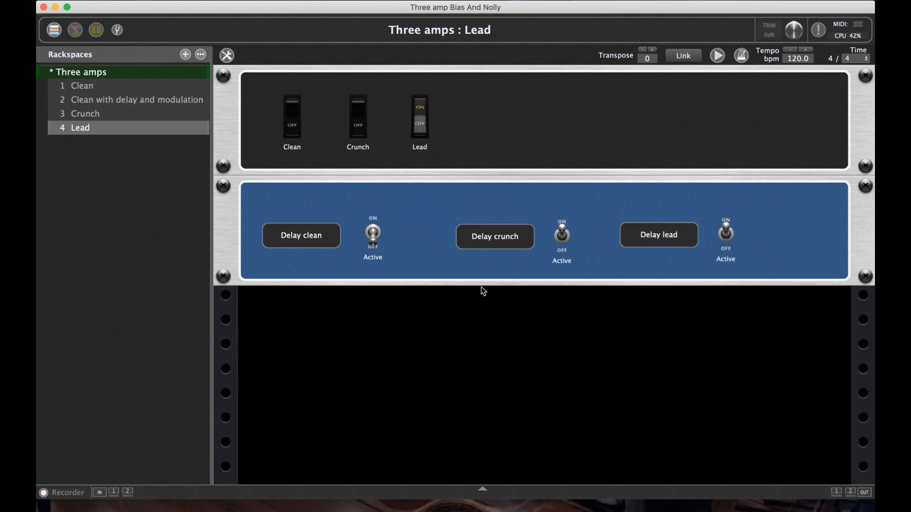
# - Turn the clean delay switch on in the Clean with delay and modulation variation
pyautogui.click(167, 88)
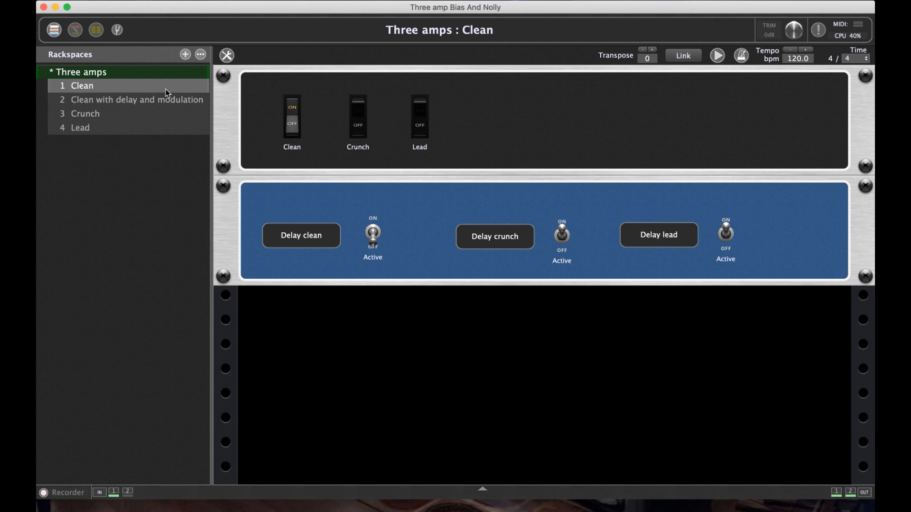
pyautogui.click(374, 233)
pyautogui.click(196, 99)
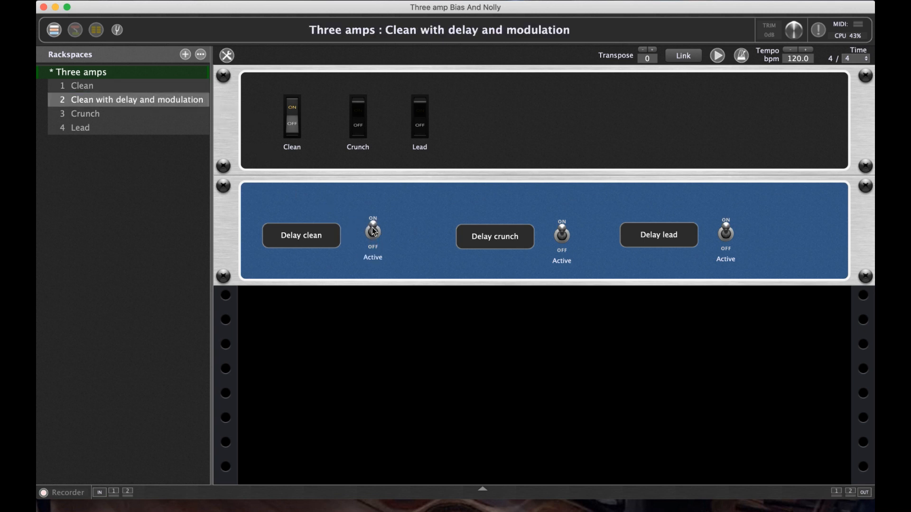
# - Alternate between the Clean and Clean with delay and modulation variations to compare the clean delay's on and off states
pyautogui.click(178, 86)
pyautogui.click(178, 95)
pyautogui.click(179, 85)
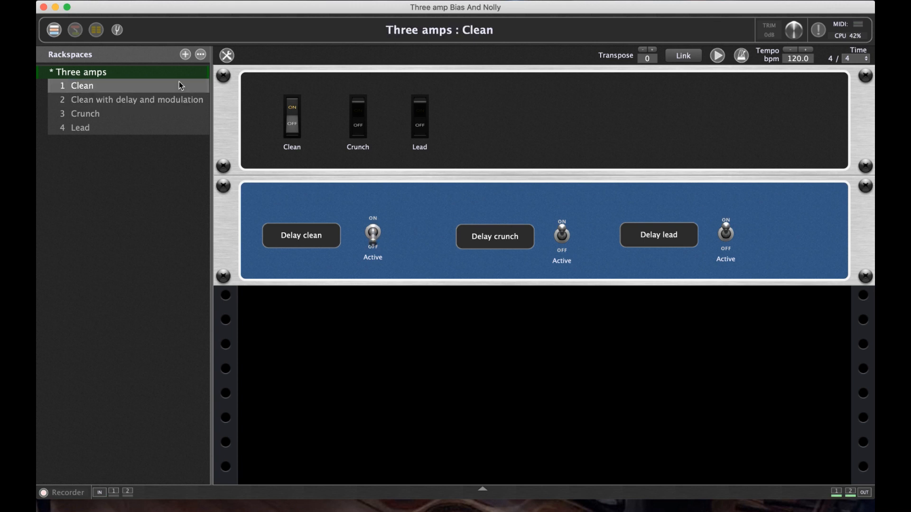
pyautogui.press('Right')
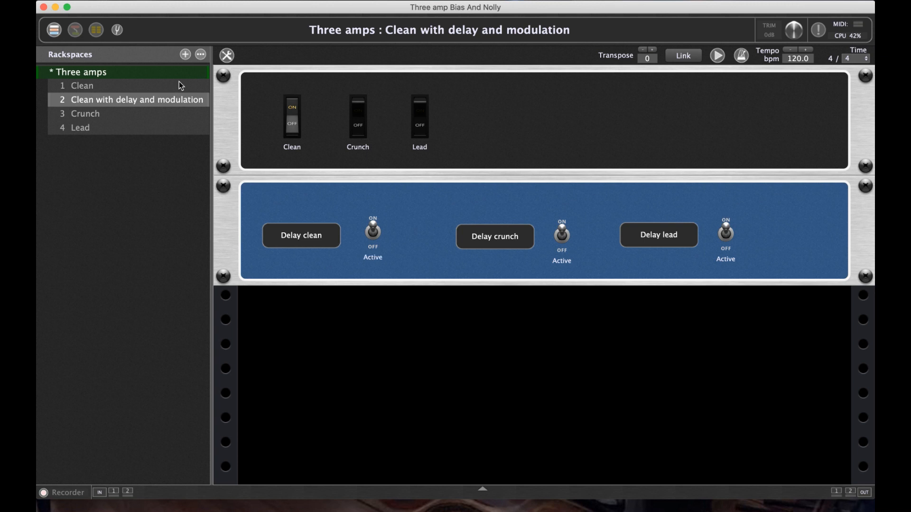
# - Test the crunch delay switch in the Crunch variation and check the Archetype Nolly plugin in the wiring view
pyautogui.click(121, 115)
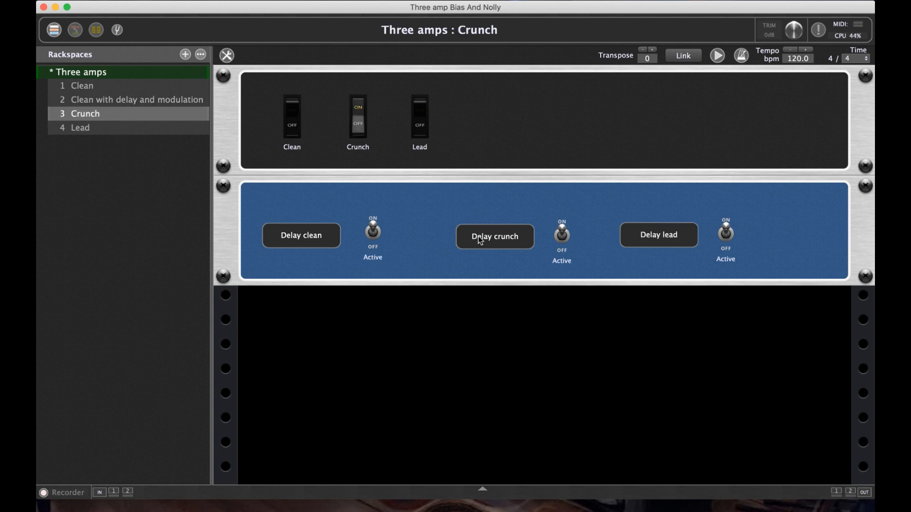
pyautogui.click(563, 237)
pyautogui.click(563, 237)
pyautogui.press('Tab')
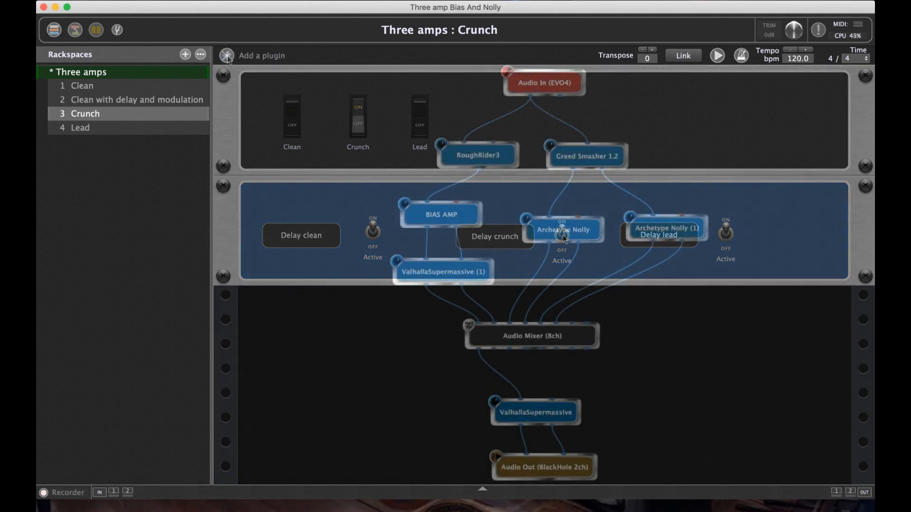
pyautogui.doubleClick(563, 237)
pyautogui.click(480, 285)
pyautogui.click(179, 7)
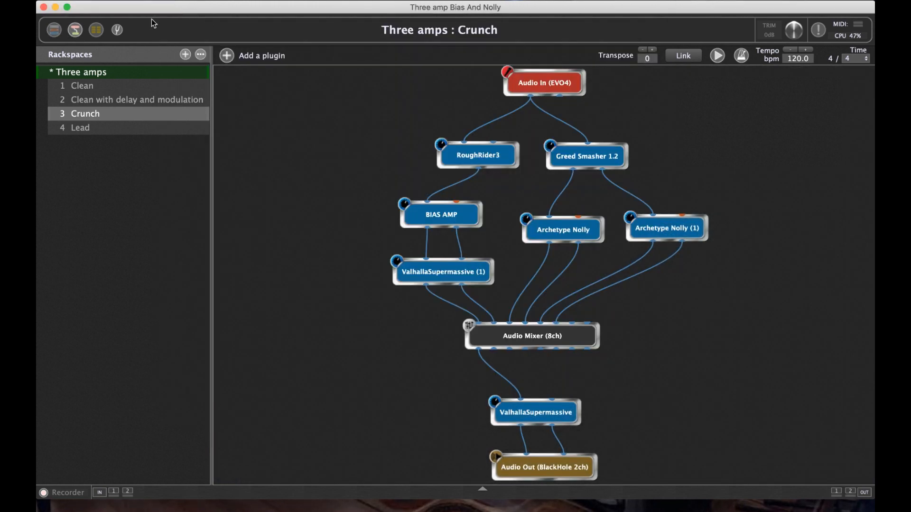
pyautogui.click(54, 30)
pyautogui.click(563, 235)
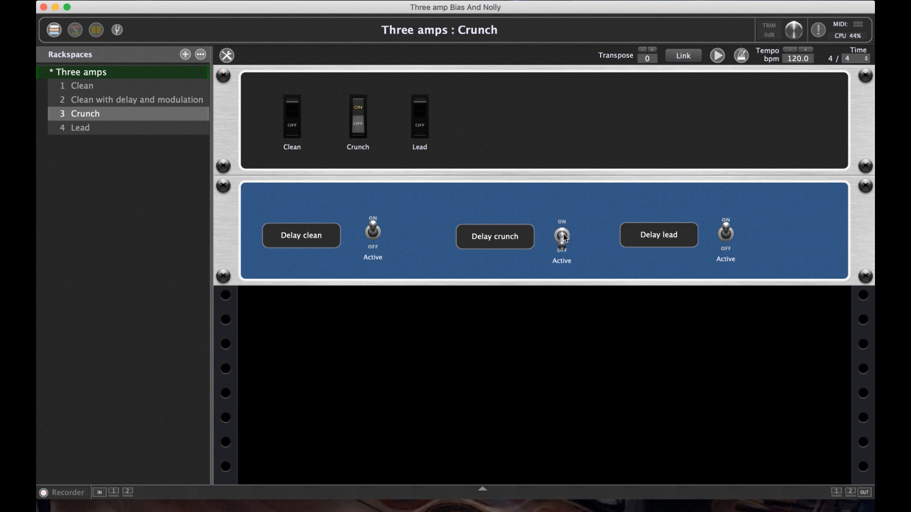
pyautogui.click(562, 235)
# - Disable Invert value for the crunch delay toggle switch and leave edit mode
pyautogui.click(227, 55)
pyautogui.click(564, 262)
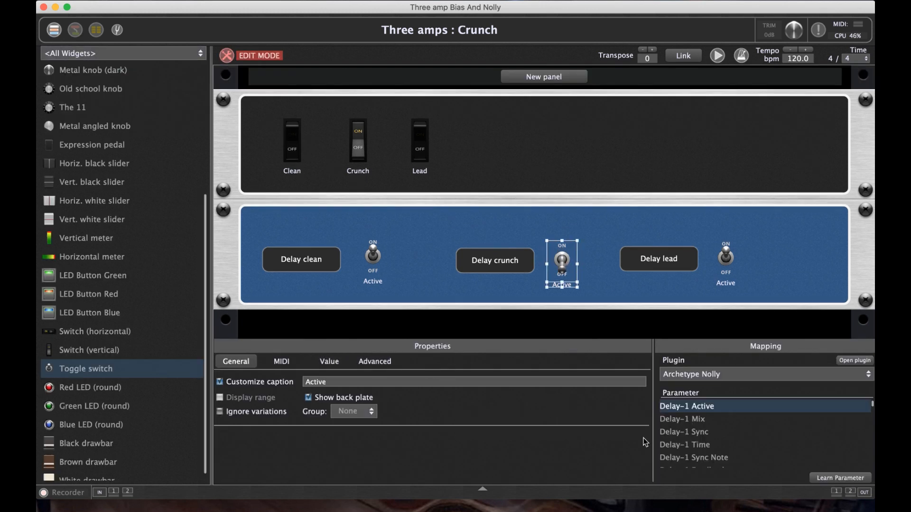
pyautogui.click(336, 364)
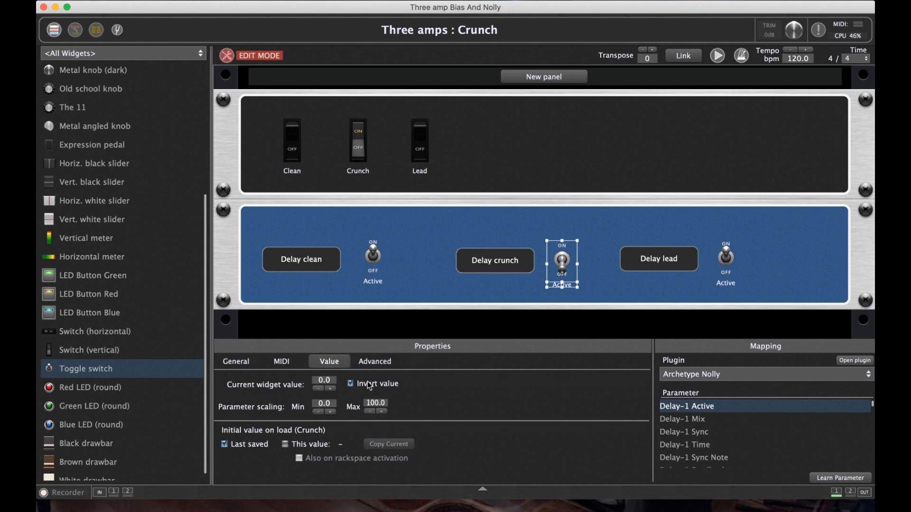
pyautogui.click(350, 384)
pyautogui.click(256, 364)
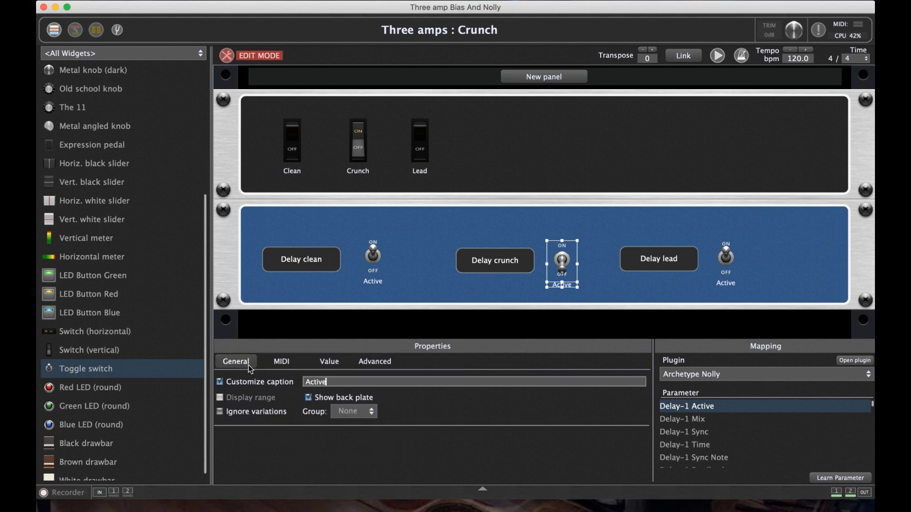
pyautogui.click(227, 56)
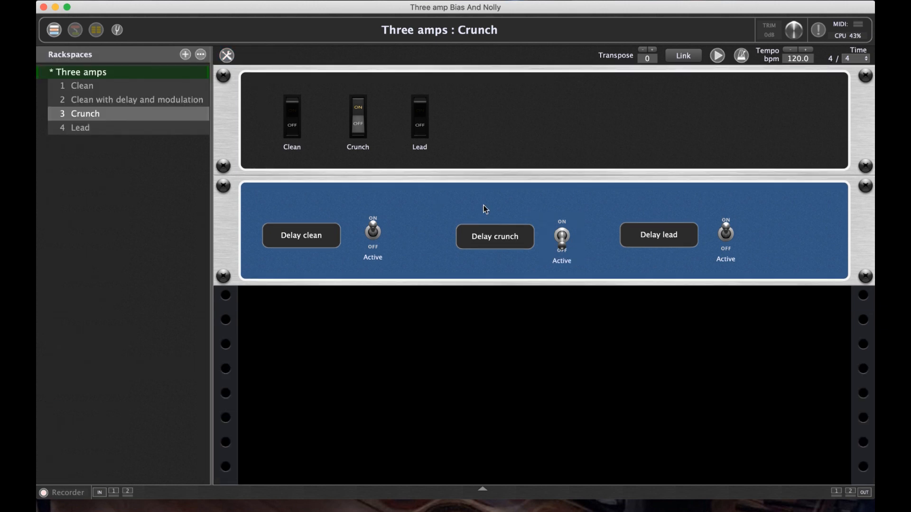
# - Switch the crunch delay on in the Crunch variation and check the lead delay toggle's value settings in the Lead variation
pyautogui.click(566, 239)
pyautogui.click(566, 240)
pyautogui.press('super+e')
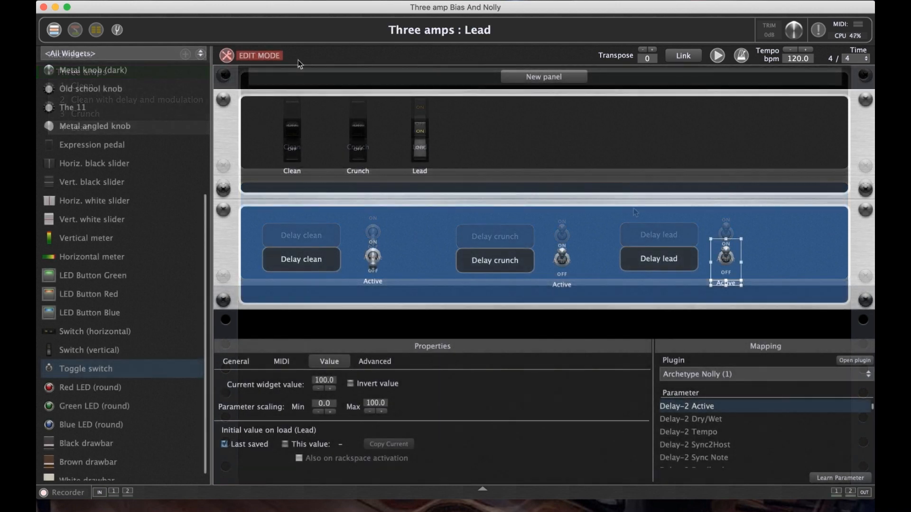
pyautogui.click(226, 56)
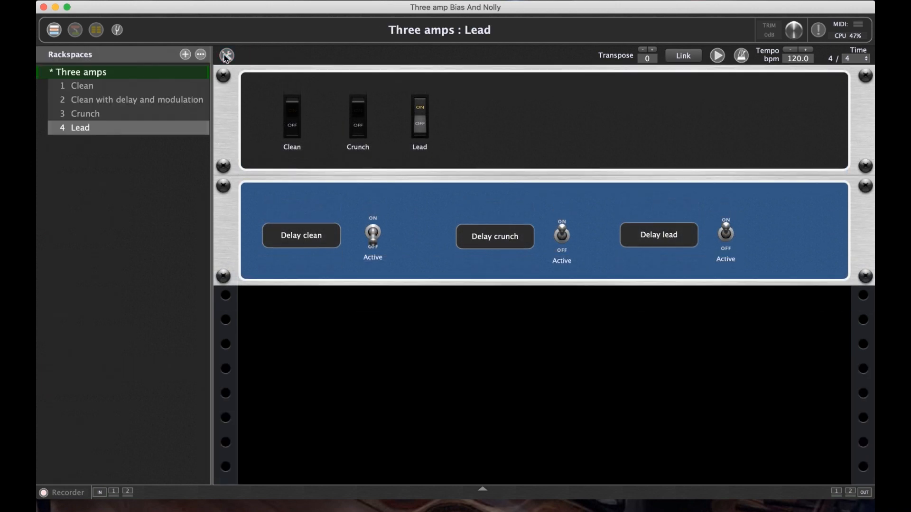
# - Raise the Feedback, Mix and Mod knobs on the Delay-2 pedal in Archetype Nolly (1) and set its Mod switch to On
pyautogui.click(75, 30)
pyautogui.doubleClick(654, 225)
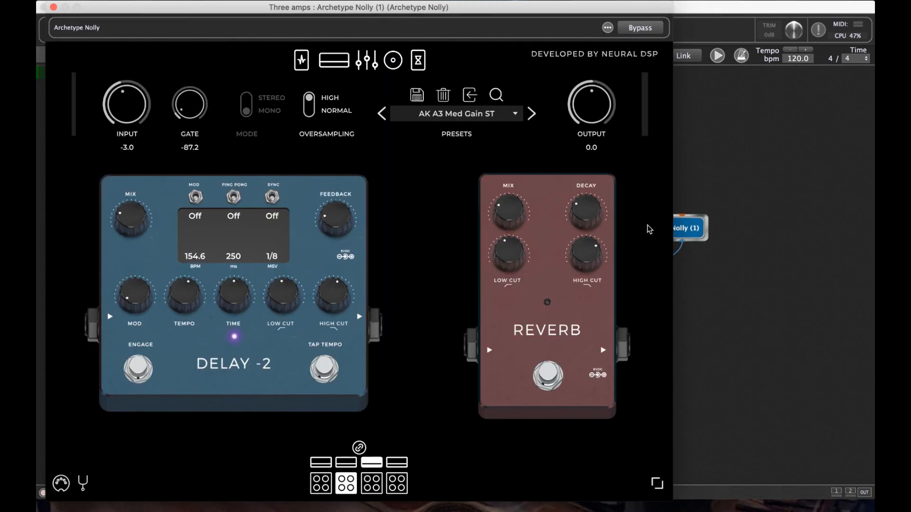
pyautogui.moveTo(336, 222); pyautogui.dragTo(342, 178)
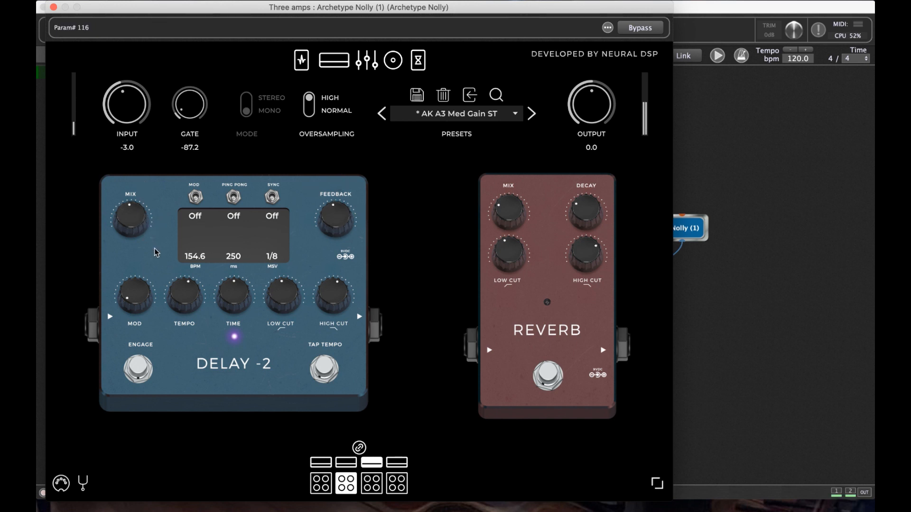
pyautogui.click(195, 196)
pyautogui.moveTo(135, 300); pyautogui.dragTo(135, 243)
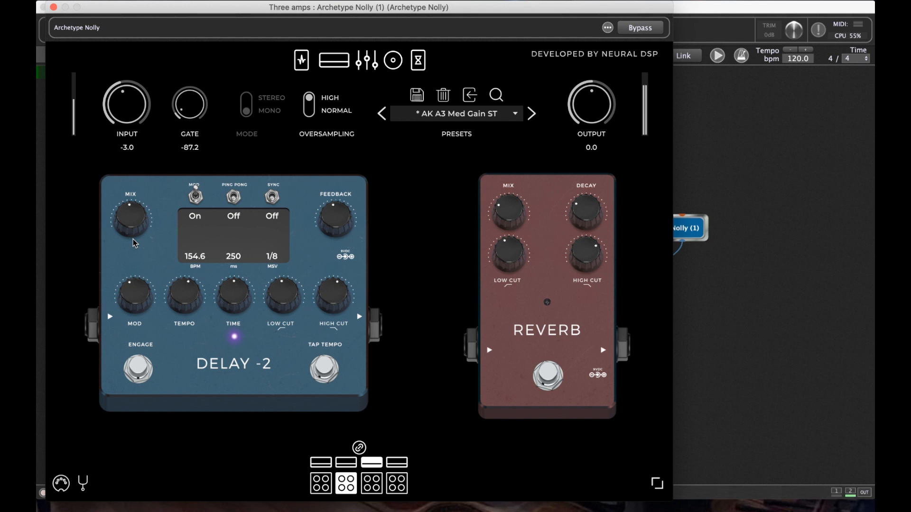
pyautogui.moveTo(131, 221); pyautogui.dragTo(136, 173)
pyautogui.click(53, 7)
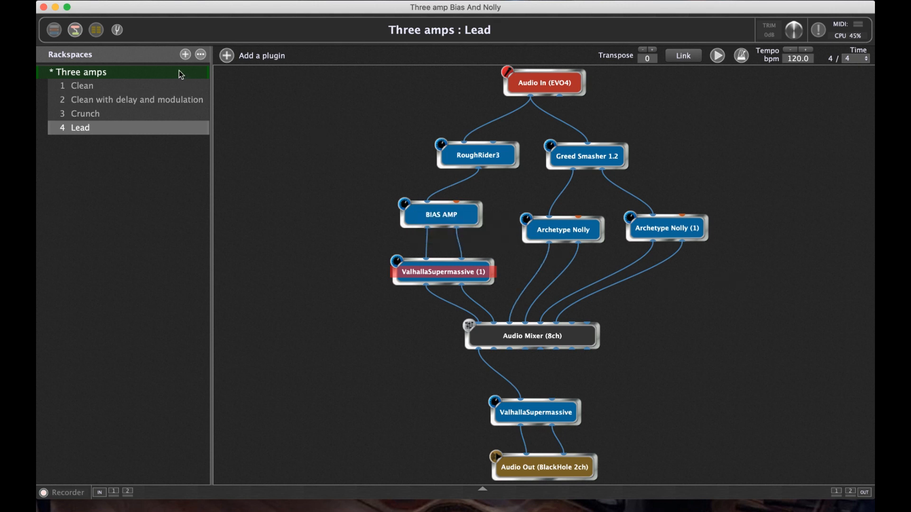
# - Turn off the crunch delay in the Lead variation, and the crunch and lead delays in the Clean with delay and modulation variation
pyautogui.click(53, 30)
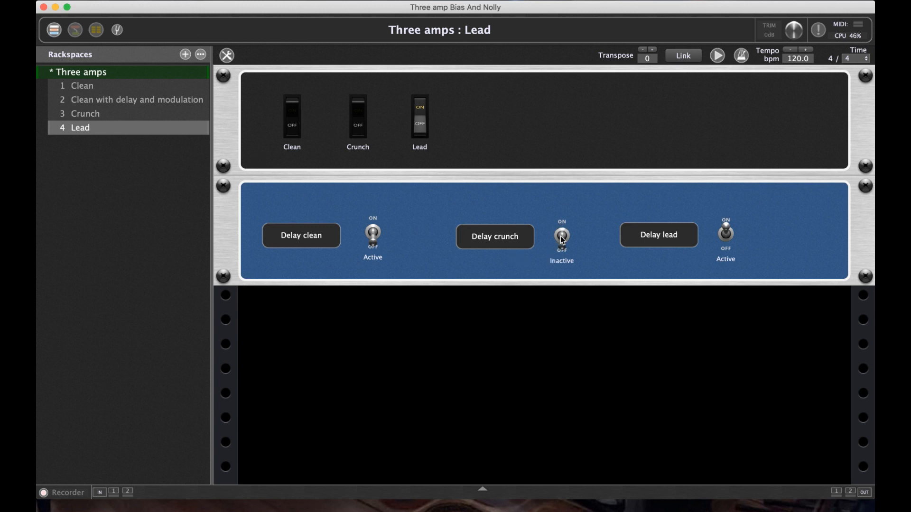
pyautogui.click(162, 114)
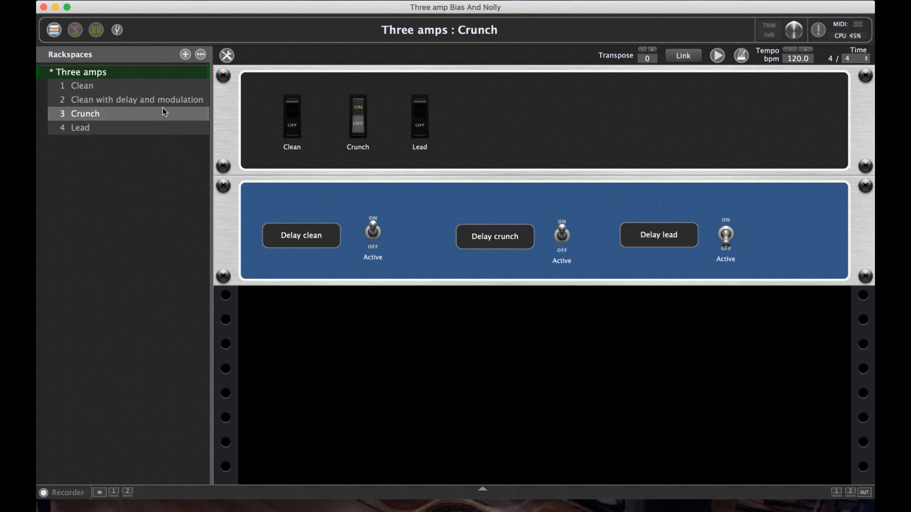
pyautogui.click(170, 100)
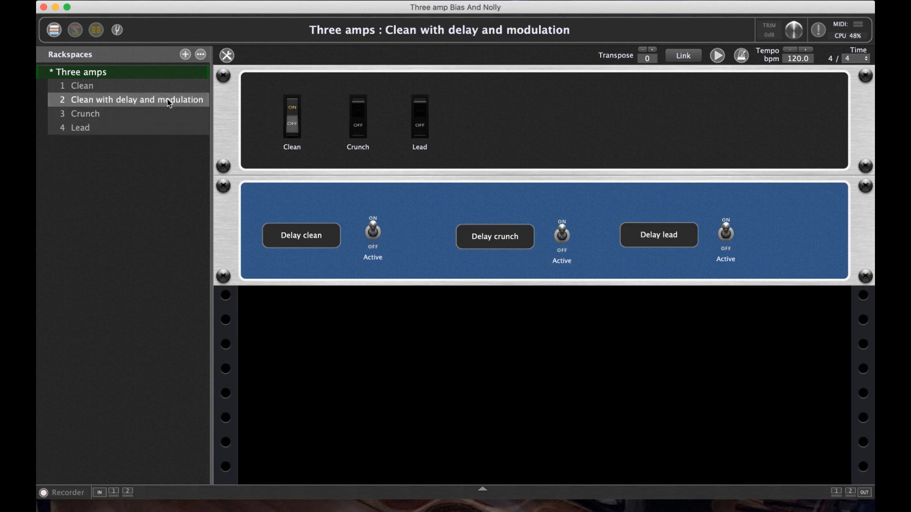
pyautogui.click(562, 235)
pyautogui.click(727, 234)
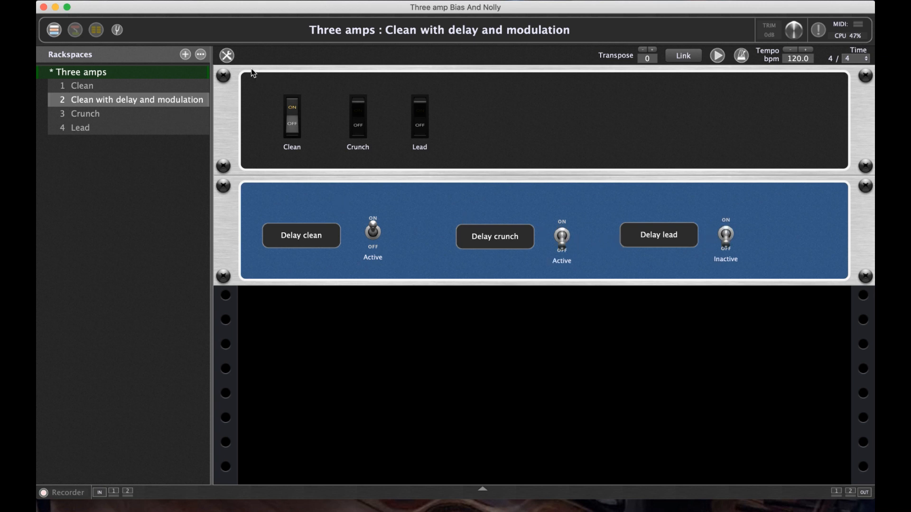
# - Check the delay switches in the Clean variation against those in the Clean with delay and modulation variation
pyautogui.click(161, 87)
pyautogui.click(563, 231)
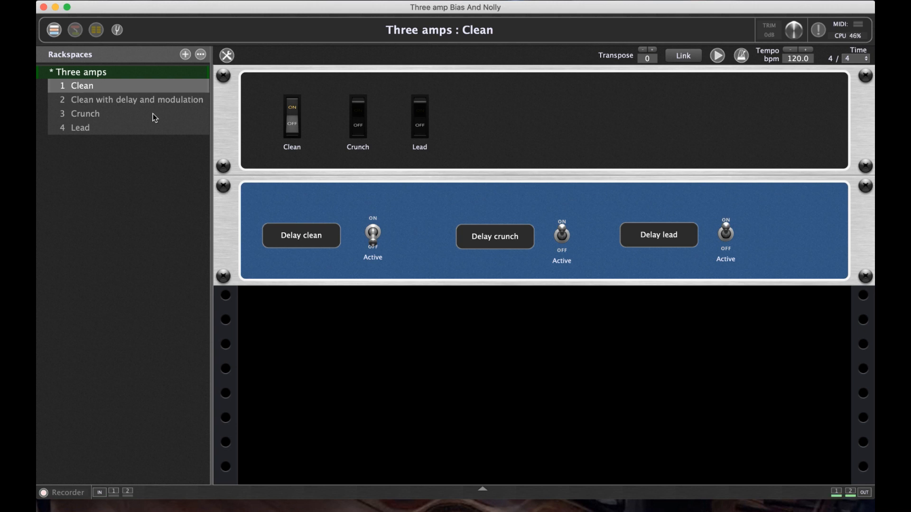
pyautogui.press('Down')
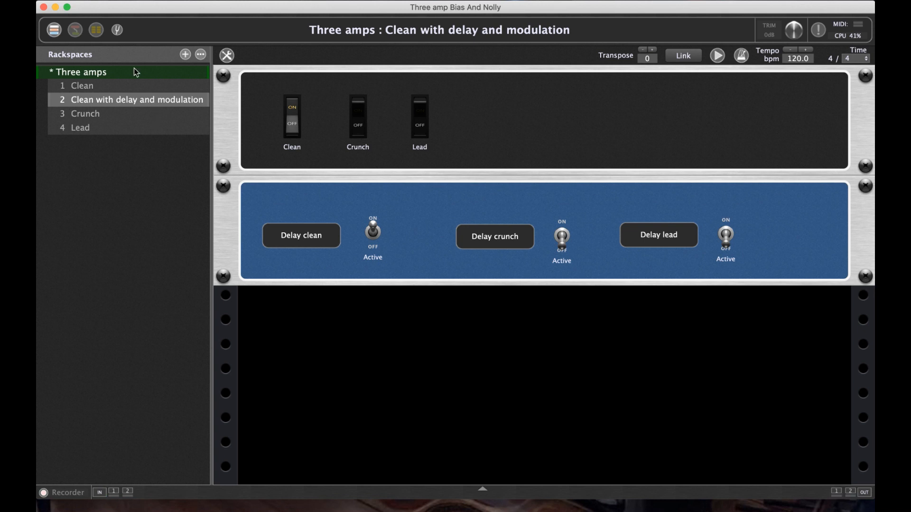
# - Spread out the RoughRider3, BIAS AMP and ValhallaSupermassive (1) blocks in the wiring view, leaving a gap between RoughRider3 and BIAS AMP
pyautogui.click(75, 30)
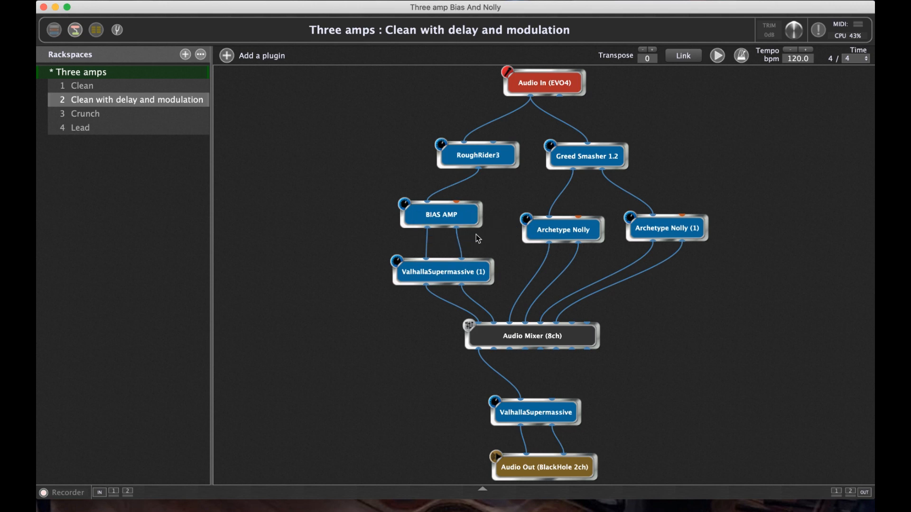
pyautogui.moveTo(471, 274); pyautogui.dragTo(470, 283)
pyautogui.moveTo(471, 222); pyautogui.dragTo(470, 239)
pyautogui.moveTo(491, 158); pyautogui.dragTo(486, 136)
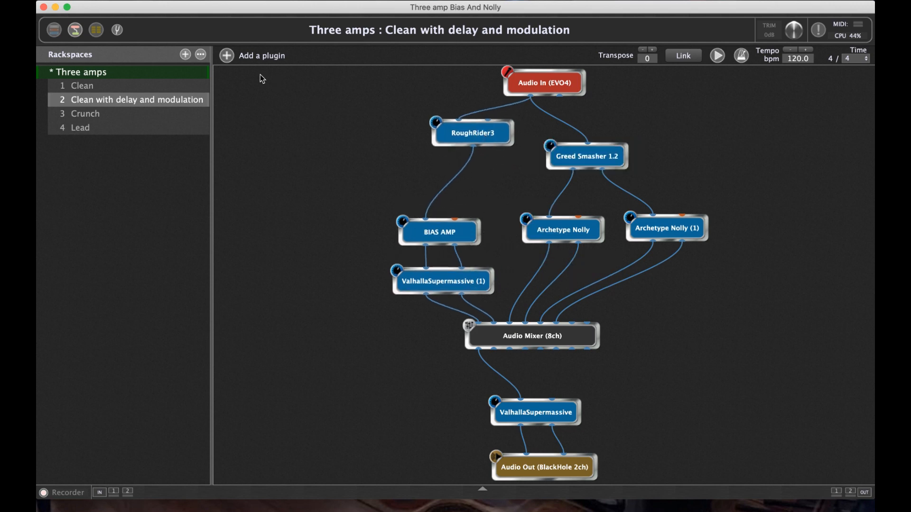
# - Add Mercuriall's ChorusWS1 (VST) plugin to the wiring view and adjust the knobs on its pedal
pyautogui.click(227, 53)
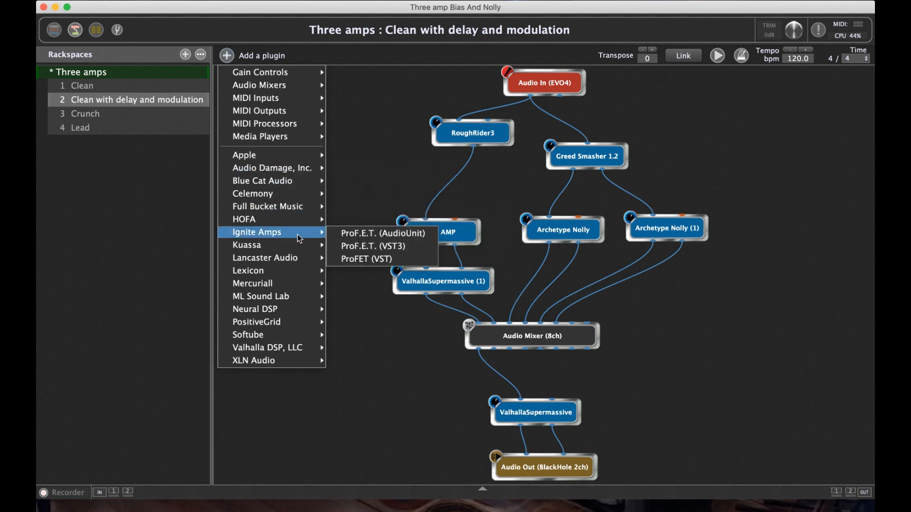
pyautogui.moveTo(295, 312)
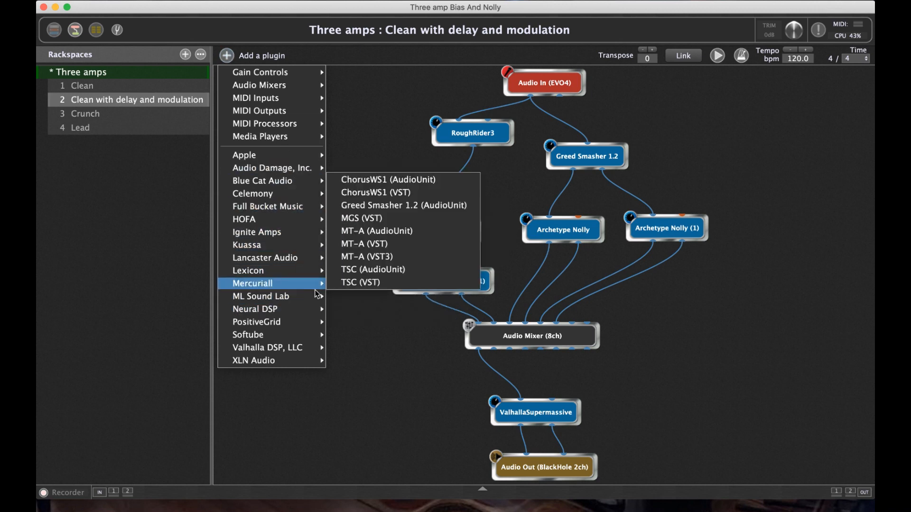
pyautogui.moveTo(301, 285)
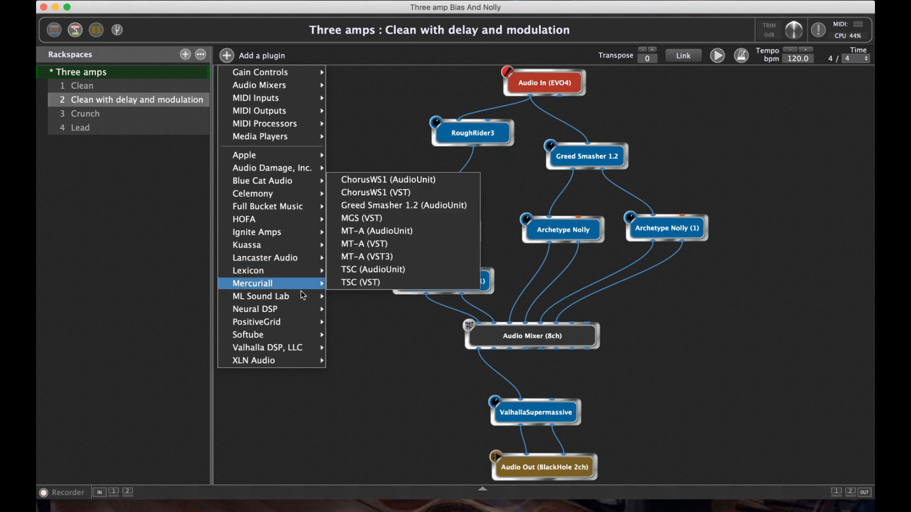
pyautogui.click(426, 193)
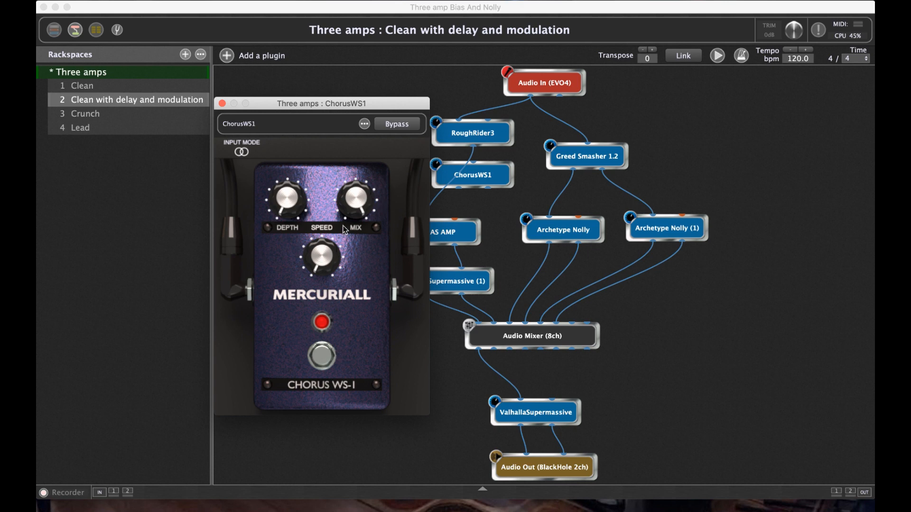
pyautogui.moveTo(288, 220); pyautogui.dragTo(290, 188)
pyautogui.moveTo(355, 250); pyautogui.dragTo(350, 263)
pyautogui.click(222, 103)
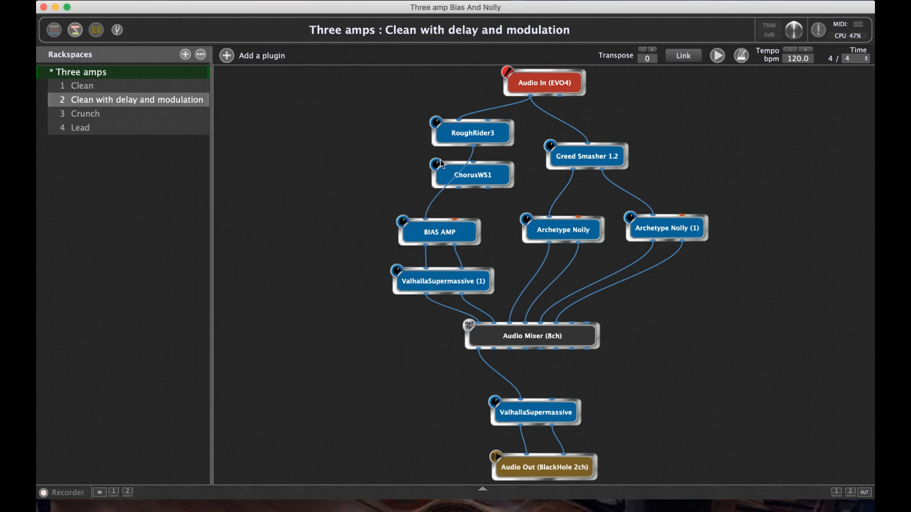
# - Wire ChorusWS1 between RoughRider3 and BIAS AMP, and set its bus layout to Mono input and Mono output
pyautogui.moveTo(473, 175); pyautogui.dragTo(370, 175)
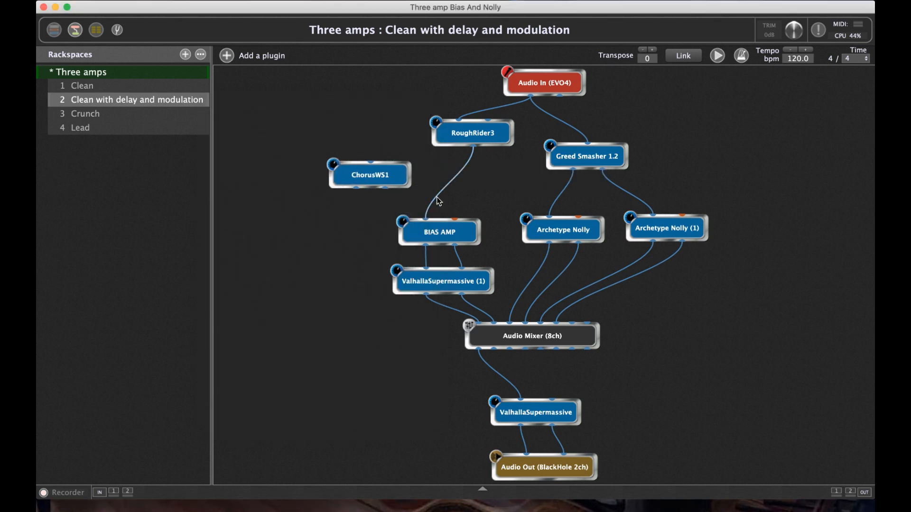
pyautogui.moveTo(404, 182); pyautogui.dragTo(427, 219)
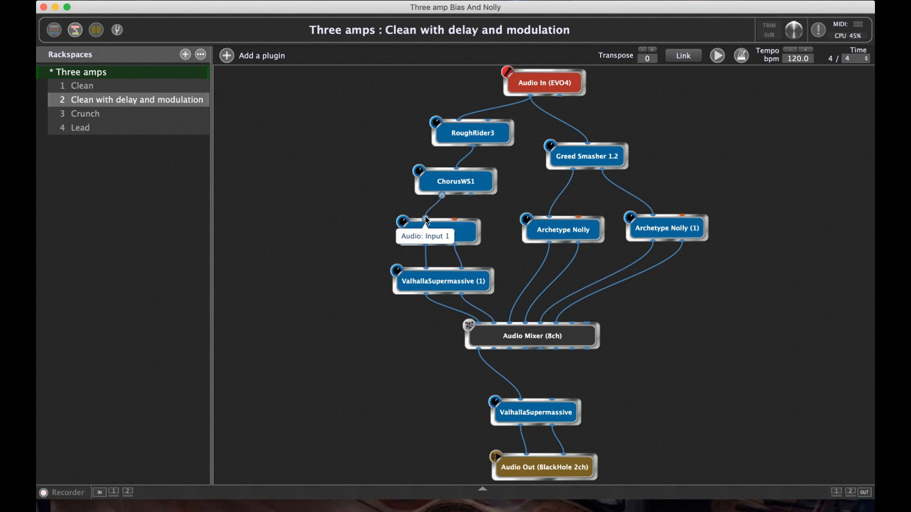
pyautogui.rightClick(470, 185)
pyautogui.click(452, 279)
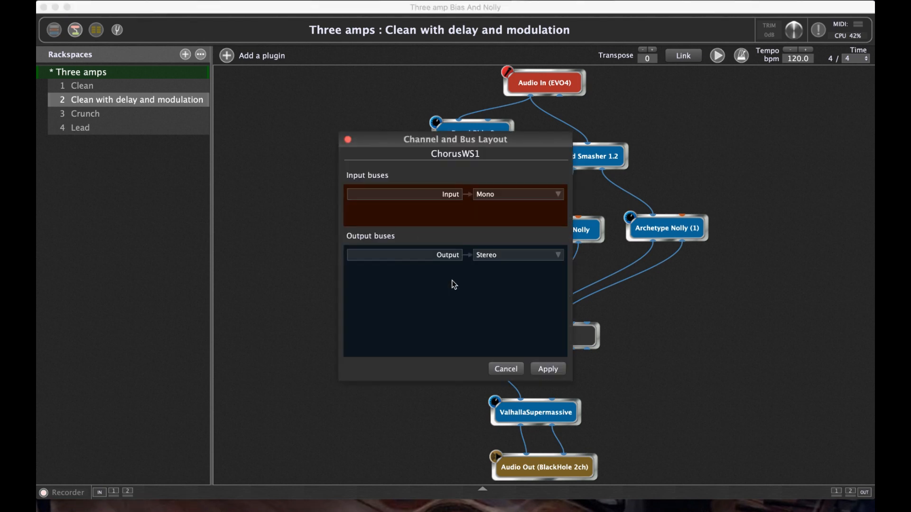
pyautogui.click(536, 195)
pyautogui.click(463, 233)
pyautogui.click(489, 255)
pyautogui.click(536, 240)
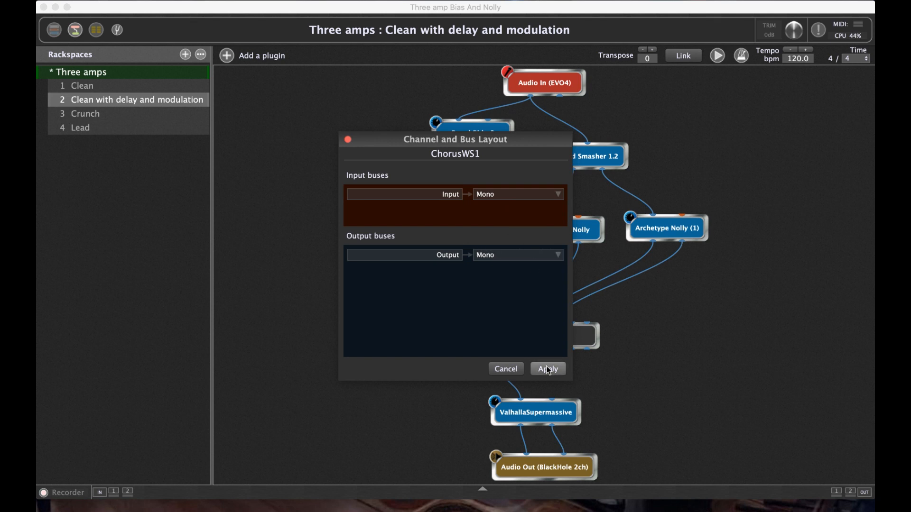
pyautogui.click(548, 369)
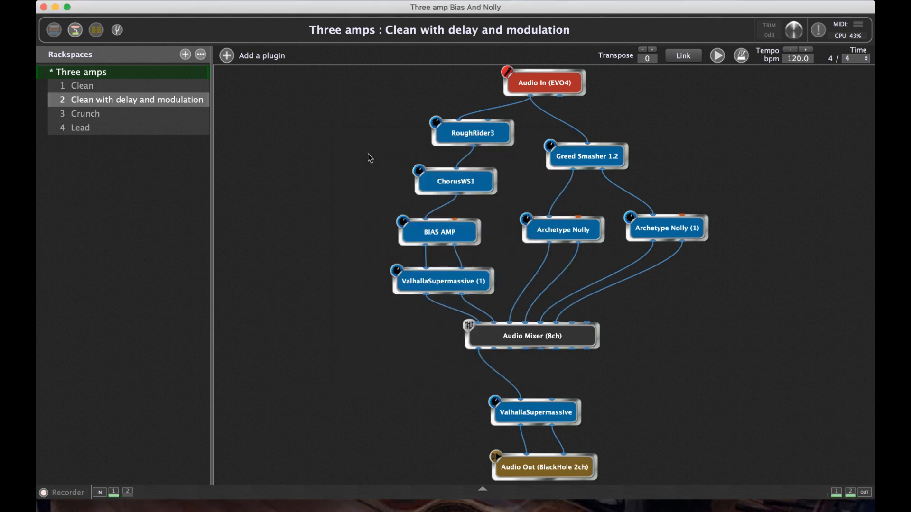
pyautogui.doubleClick(449, 185)
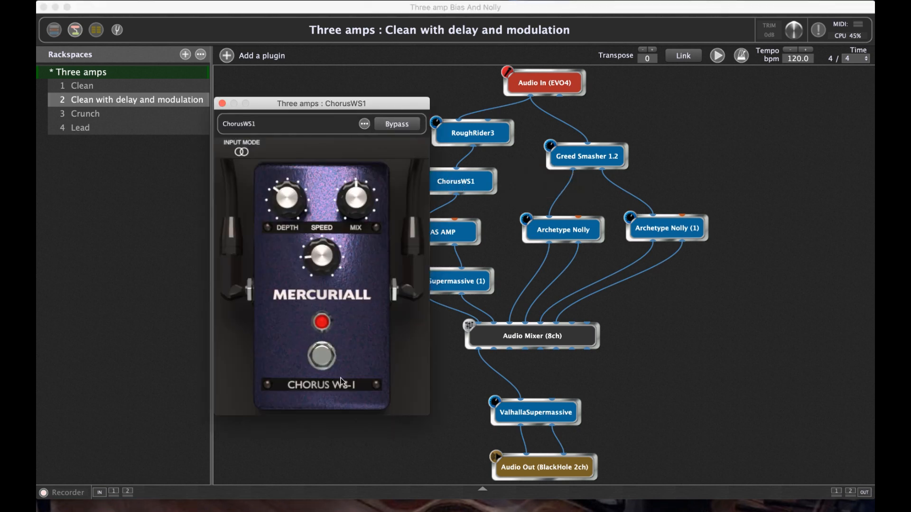
pyautogui.click(222, 103)
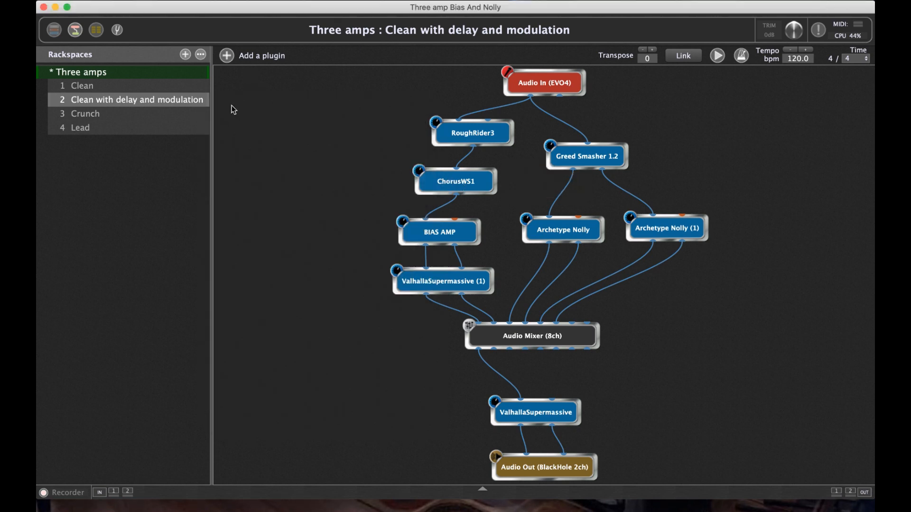
# - Add a toggle switch to the black panel, in the empty area beyond the Lead switch
pyautogui.click(57, 30)
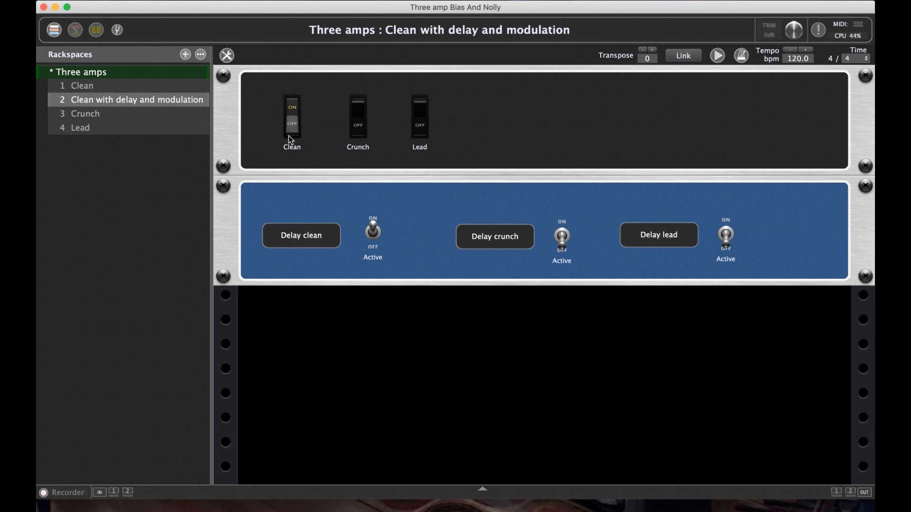
pyautogui.click(227, 55)
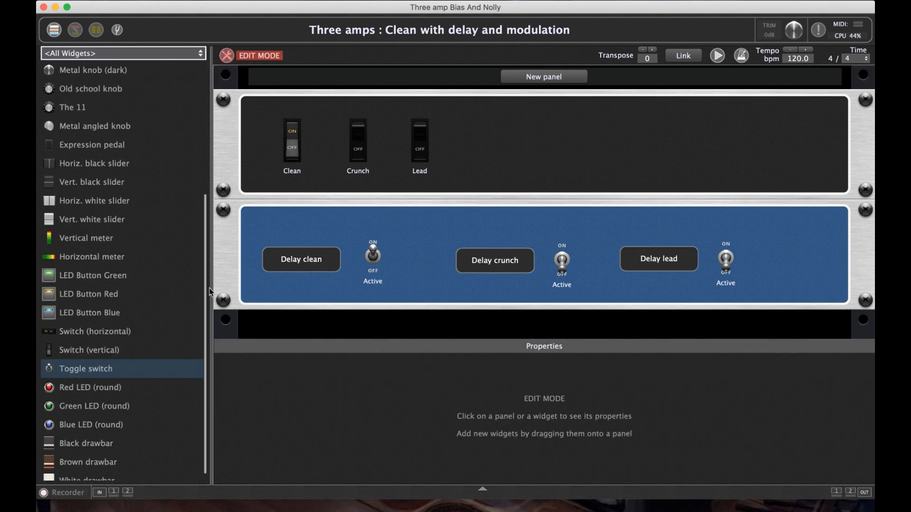
pyautogui.moveTo(119, 350); pyautogui.dragTo(627, 145)
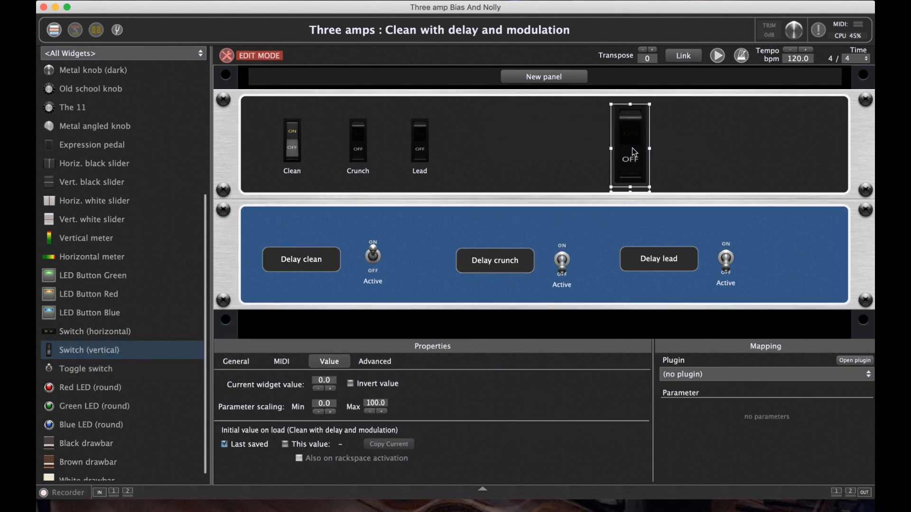
pyautogui.press('Delete')
pyautogui.moveTo(102, 368); pyautogui.dragTo(600, 149)
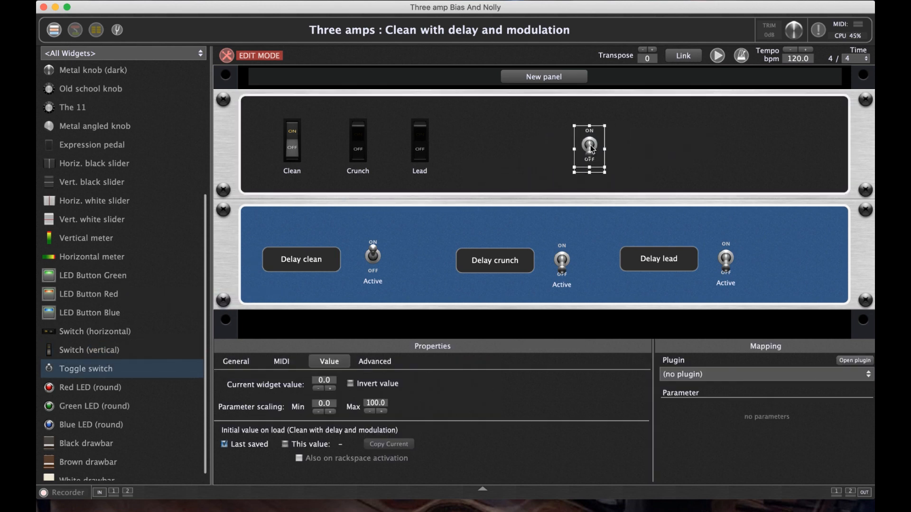
# - Map the new toggle switch to ChorusWS1's Bypass plugin parameter and invert its value
pyautogui.click(734, 376)
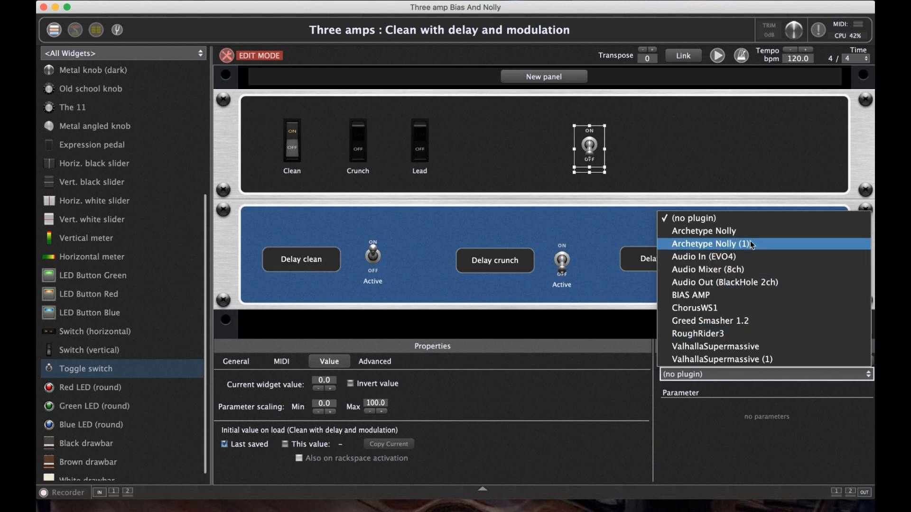
pyautogui.click(730, 309)
pyautogui.click(711, 408)
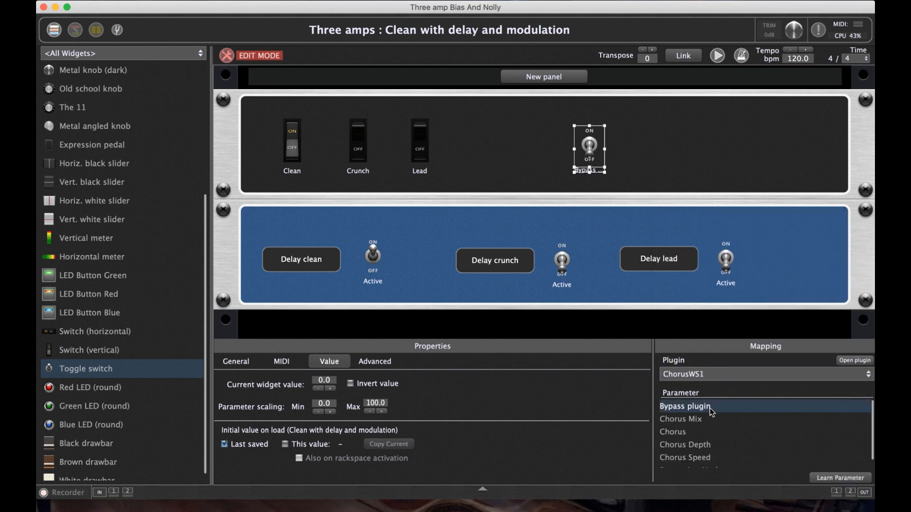
pyautogui.click(350, 383)
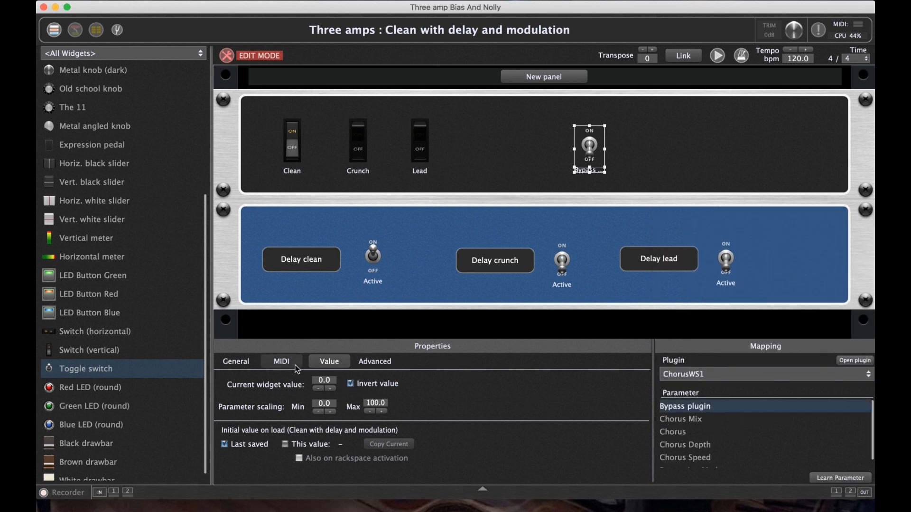
# - Give the new toggle switch the custom caption Clean Chorus and leave edit mode
pyautogui.click(251, 364)
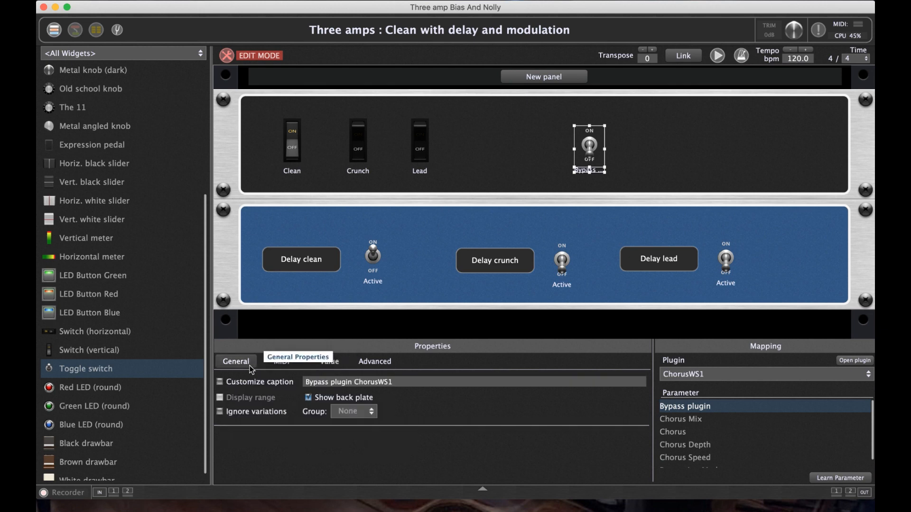
pyautogui.click(220, 382)
pyautogui.doubleClick(325, 382)
pyautogui.write('Clean')
pyautogui.press('shift+super+Right')
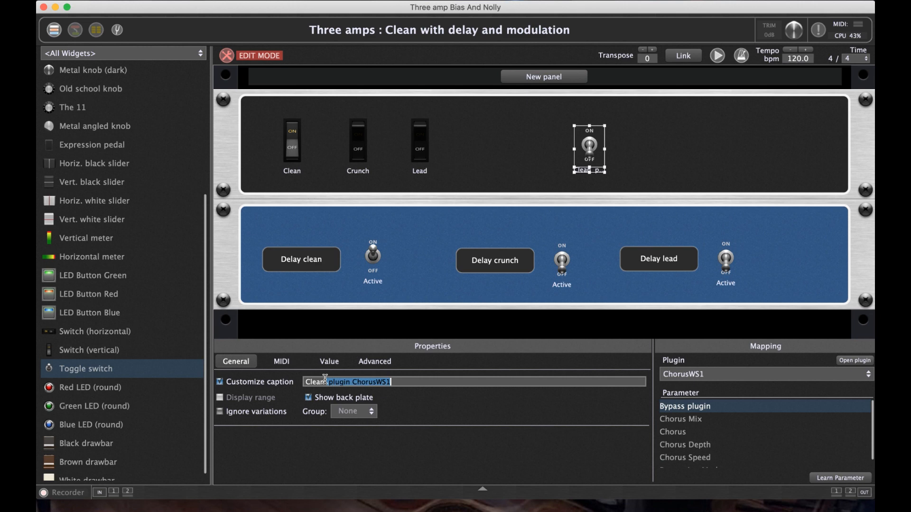
pyautogui.write('C')
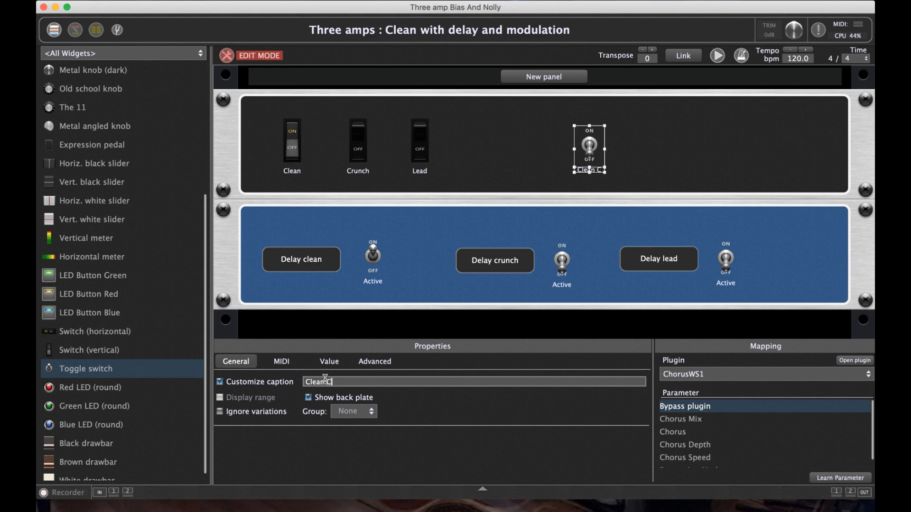
pyautogui.write('horus')
pyautogui.click(226, 55)
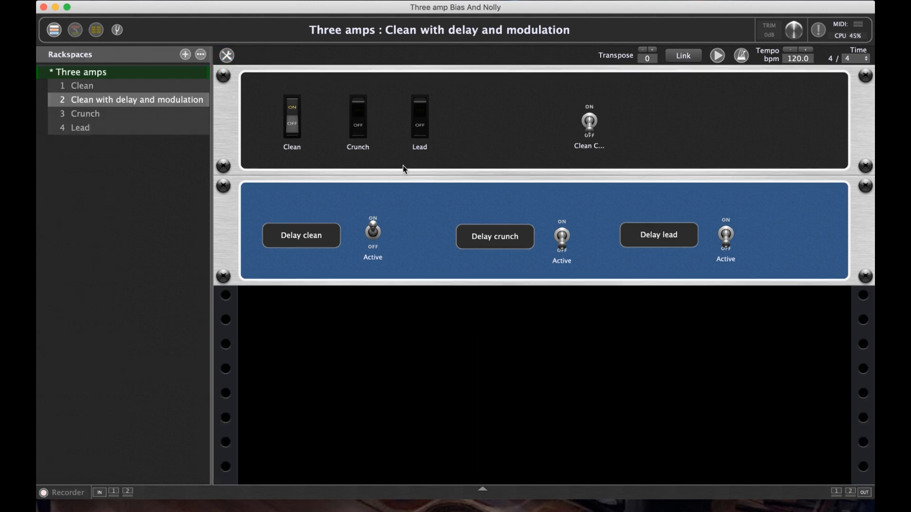
# - Try the chorus switch, leaving it on in Clean with delay and modulation, and turn it off in Clean
pyautogui.click(590, 121)
pyautogui.click(590, 121)
pyautogui.click(591, 122)
pyautogui.click(591, 122)
pyautogui.click(186, 86)
pyautogui.click(589, 119)
# - Compare the Clean and Clean with delay and modulation variations while playing
pyautogui.click(175, 98)
pyautogui.click(181, 83)
pyautogui.click(178, 96)
pyautogui.click(180, 88)
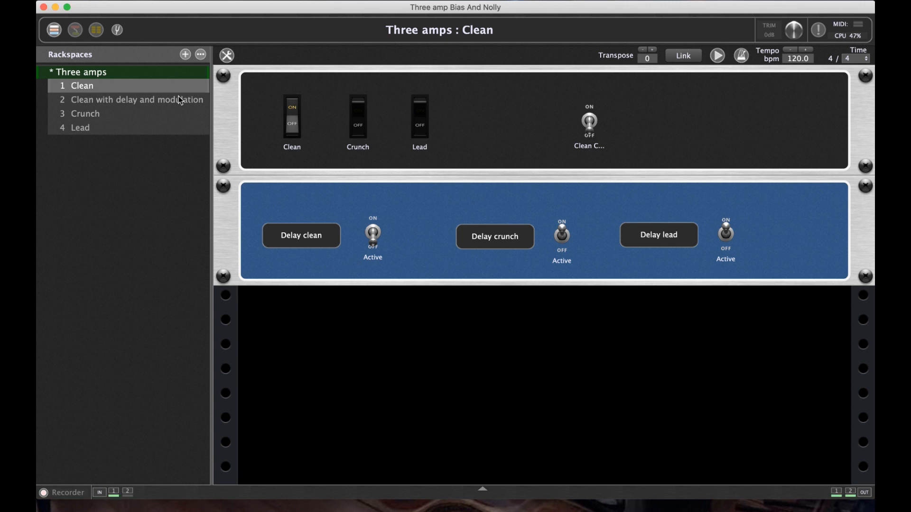
pyautogui.click(180, 99)
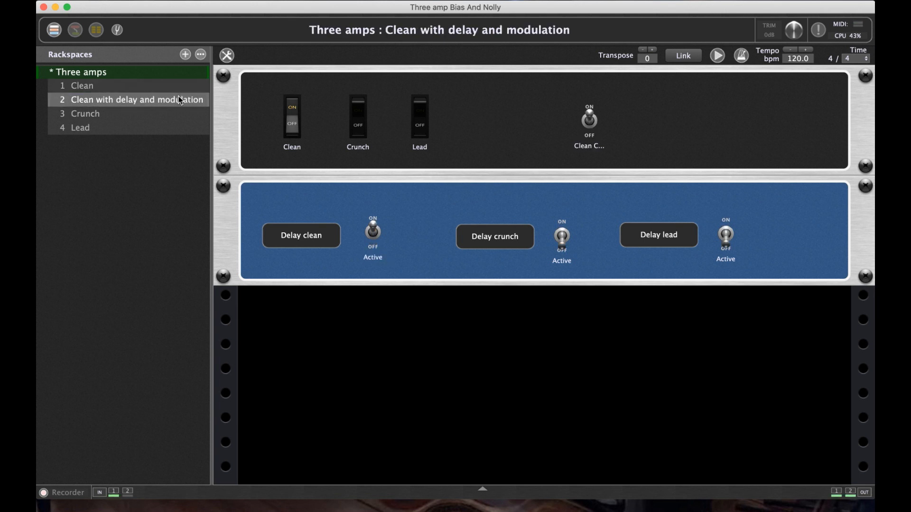
# - Cycle through all four variations to audition their amp, delay and chorus switch settings
pyautogui.press('Down')
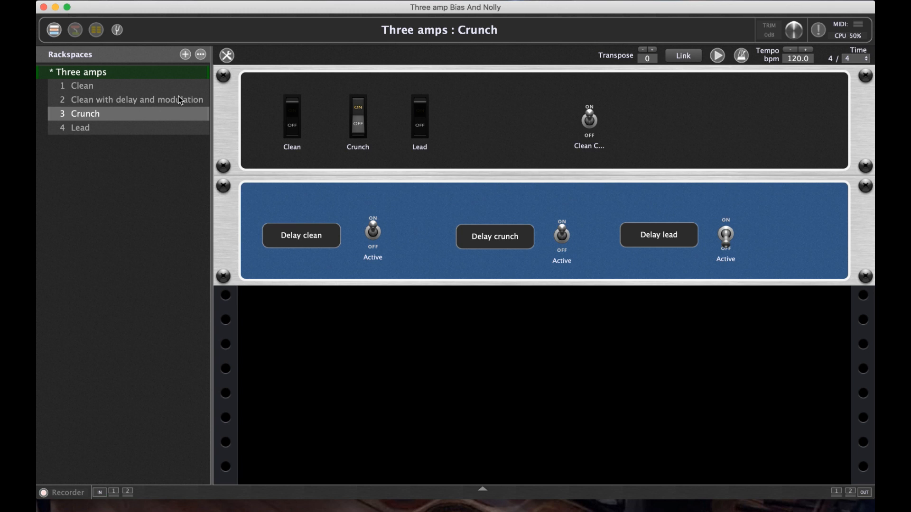
pyautogui.press('Down')
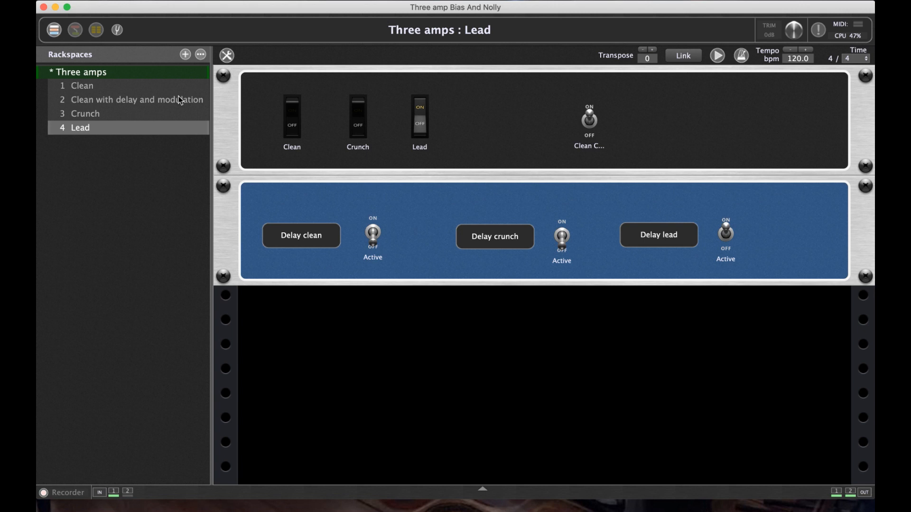
pyautogui.press('1')
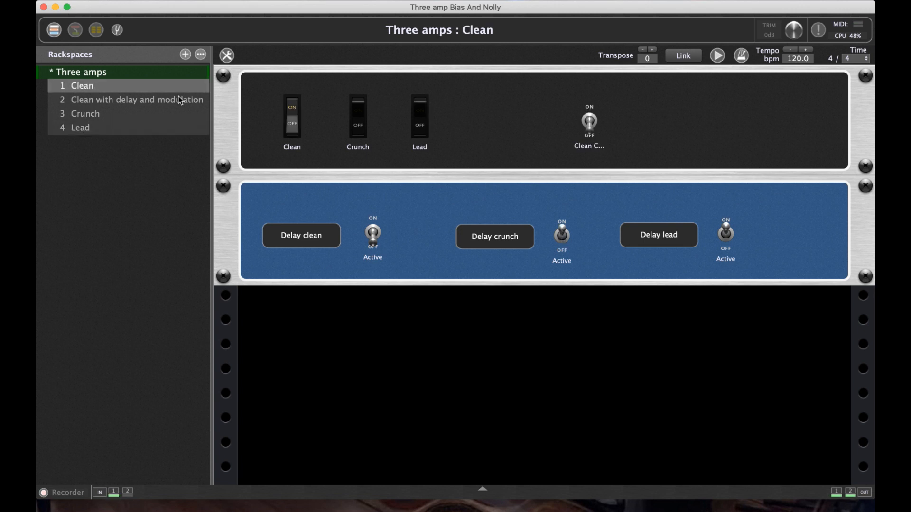
pyautogui.click(181, 100)
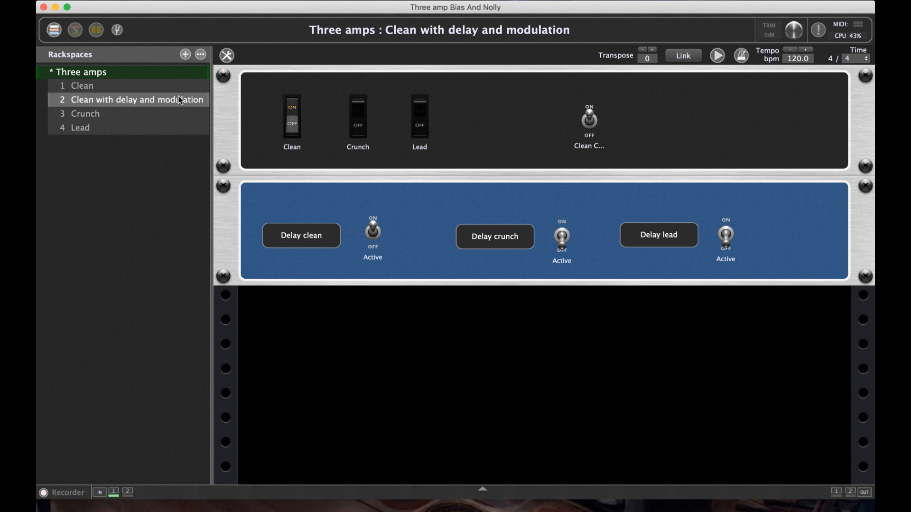
pyautogui.press('Down')
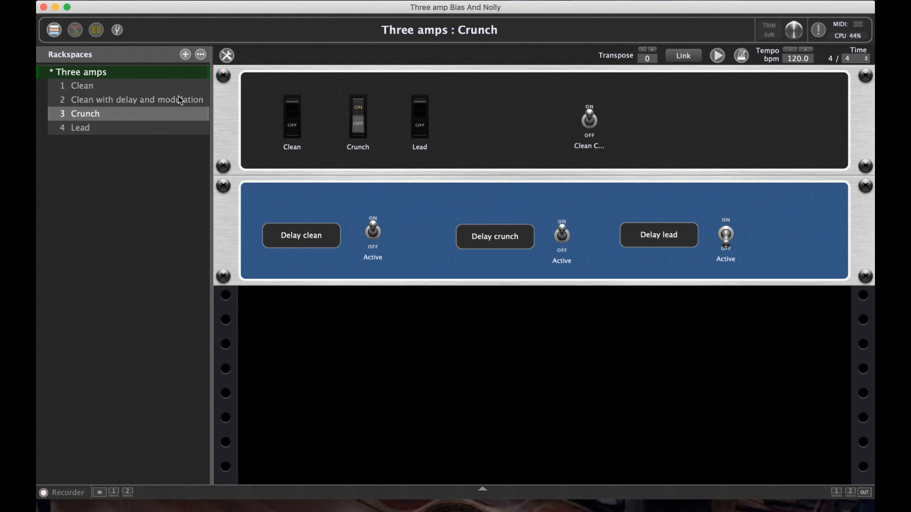
pyautogui.press('Down')
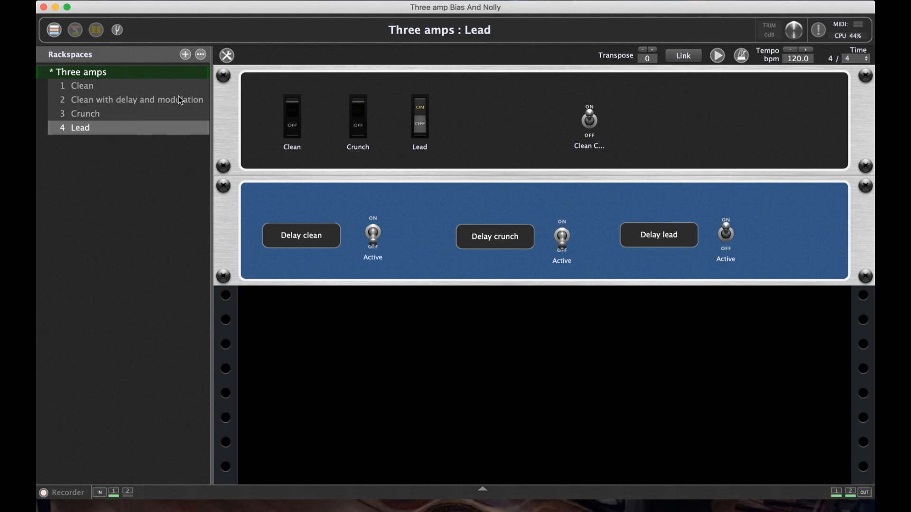
pyautogui.press('Up')
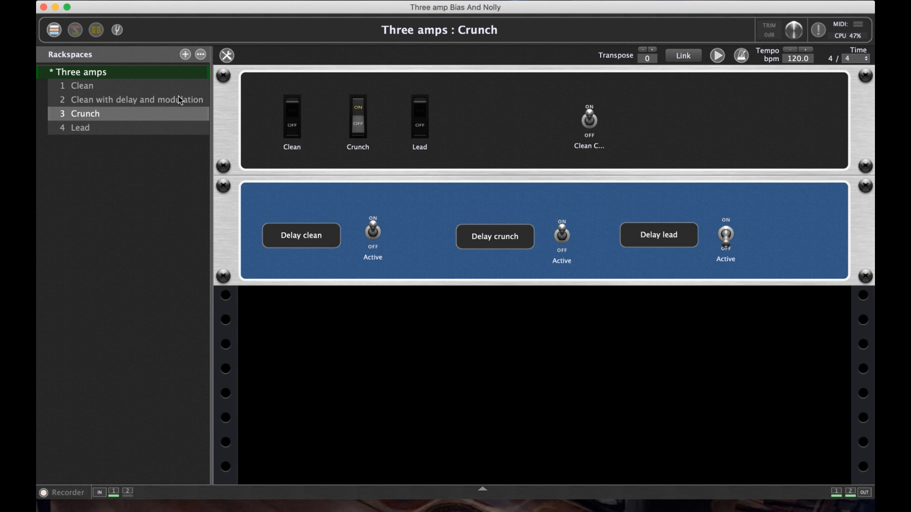
pyautogui.press('Up')
pyautogui.press('Up')
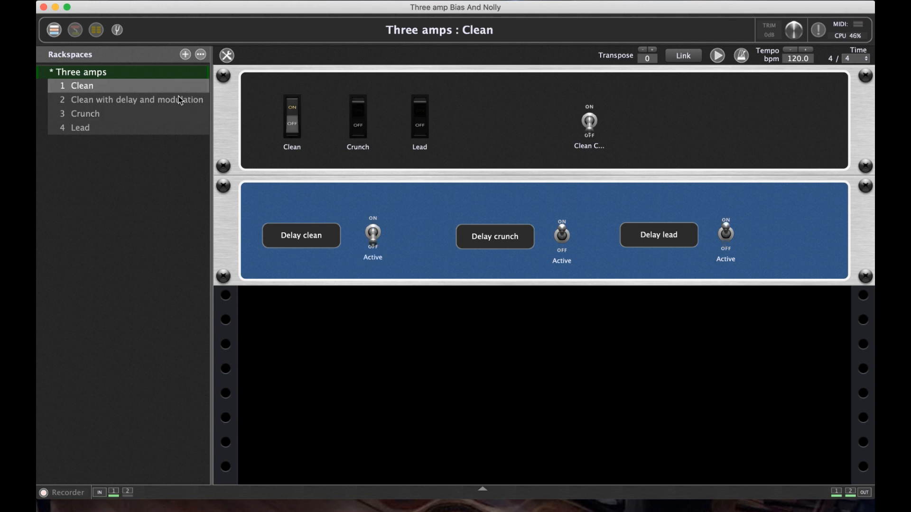
pyautogui.press('Down')
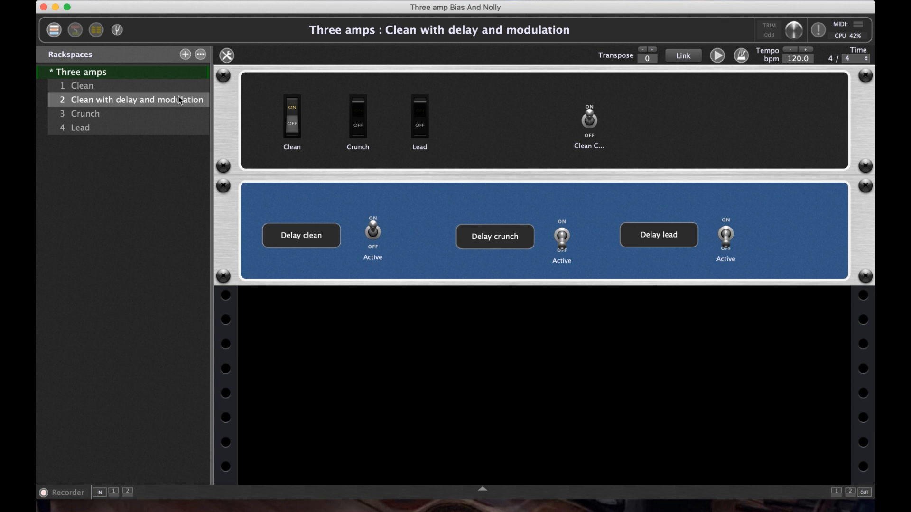
pyautogui.press('Down')
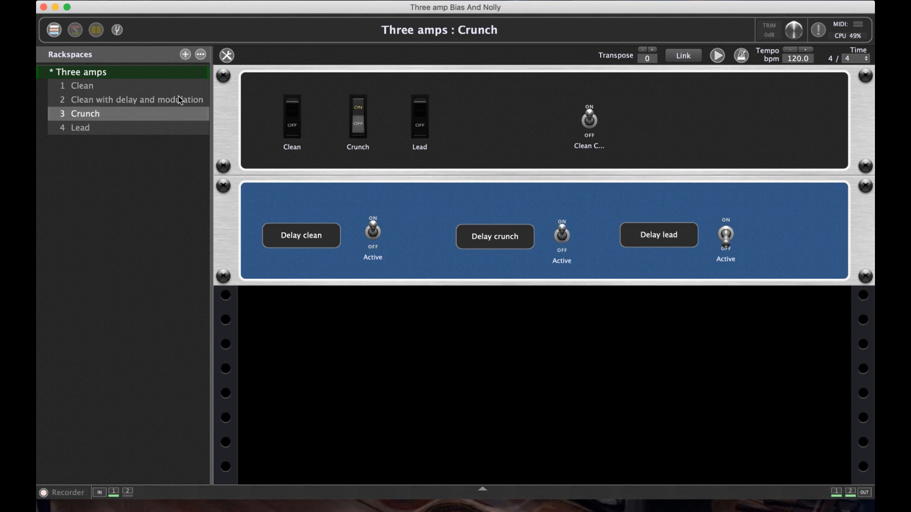
# - Step through all four variations while playing, and check the Clean variation's plugin wiring
pyautogui.press('Down')
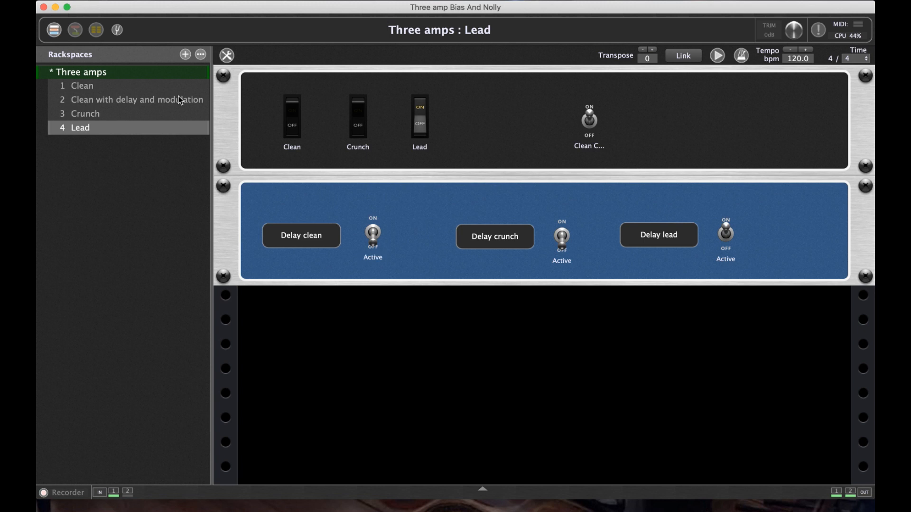
pyautogui.press('Up')
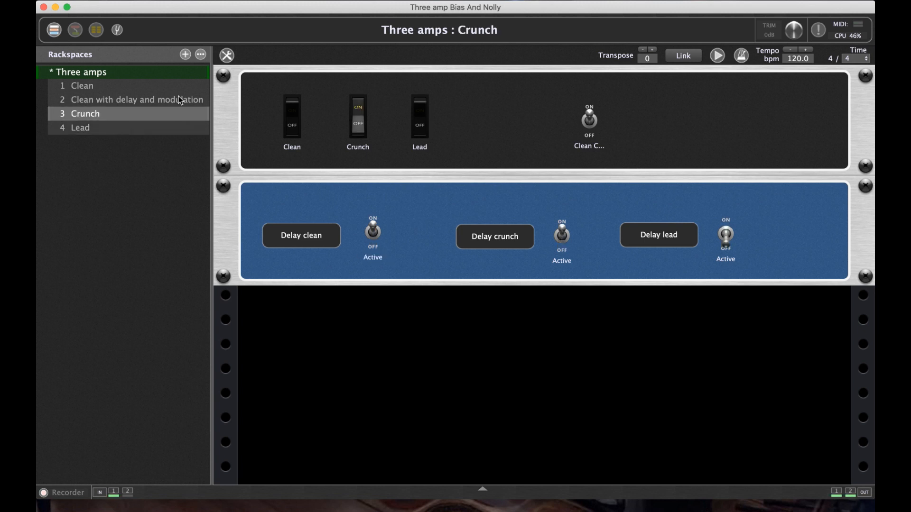
pyautogui.press('Up')
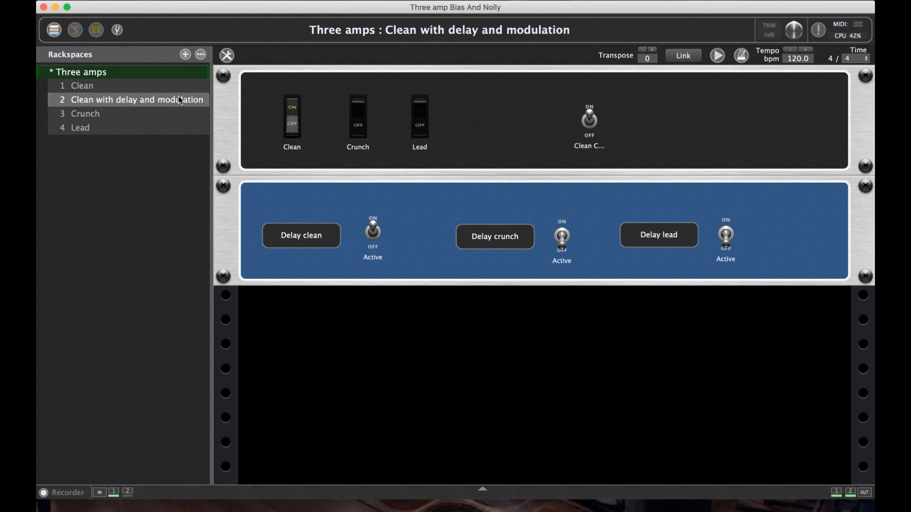
pyautogui.press('Up')
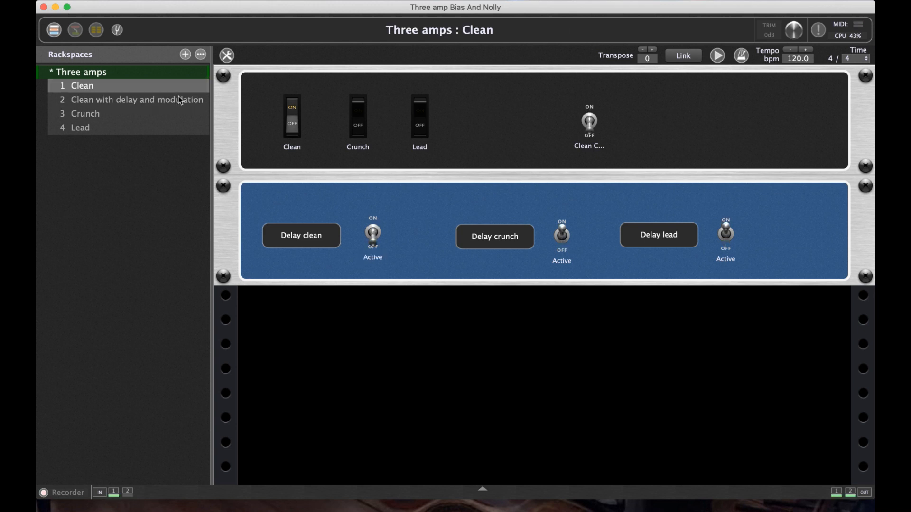
pyautogui.press('Down')
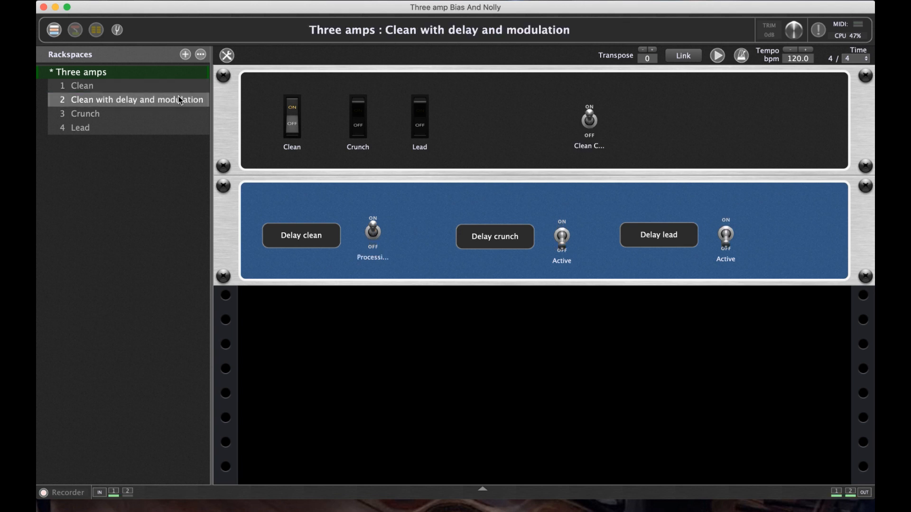
pyautogui.press('Down')
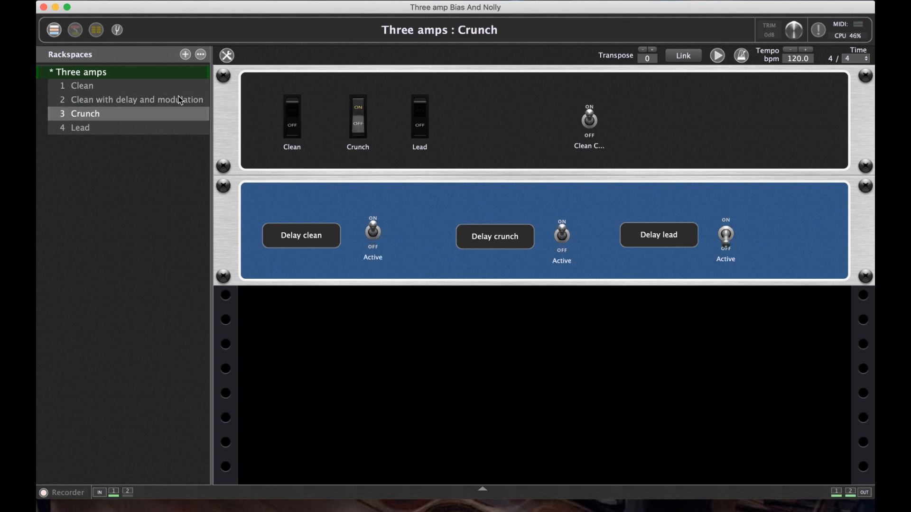
pyautogui.press('Down')
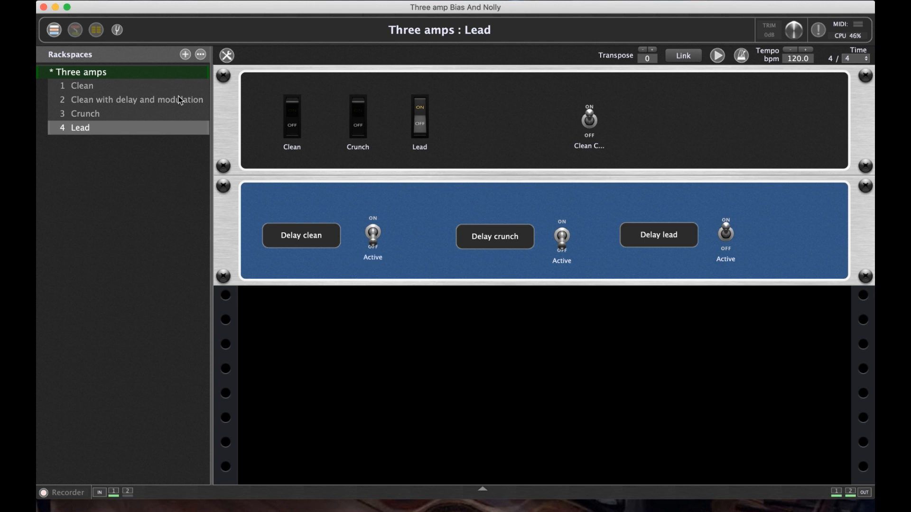
pyautogui.press('Down')
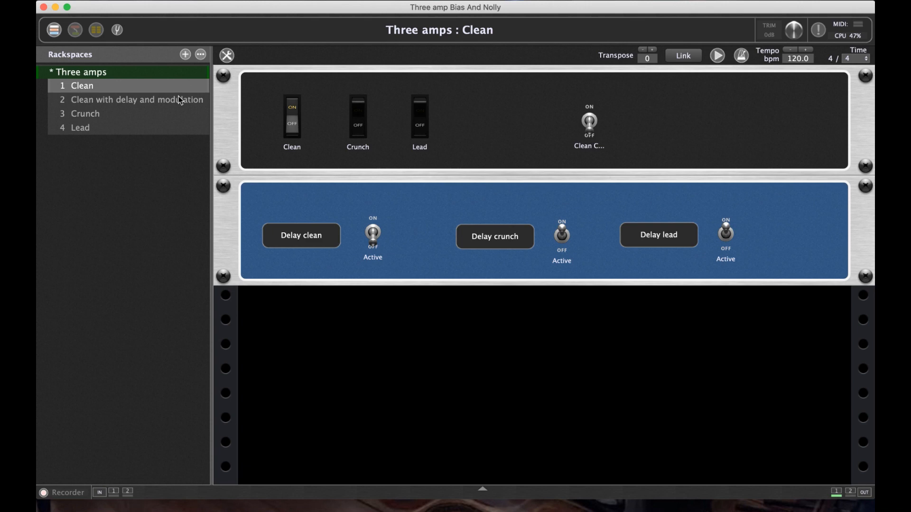
pyautogui.click(75, 32)
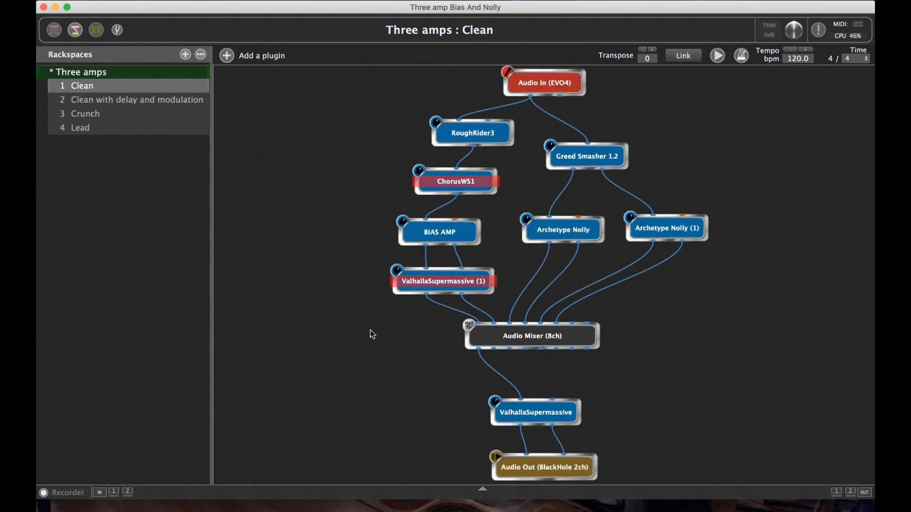
pyautogui.click(55, 29)
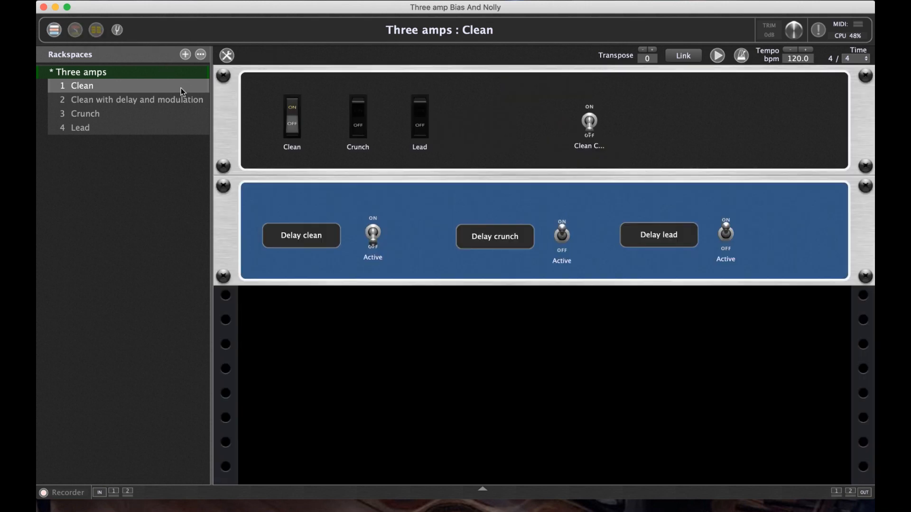
# - Assign the clean delay toggle switch to TSMIDI2.0 Controller 80, Channel 1, with Catch behaviour and Momentary to latching enabled
pyautogui.click(226, 55)
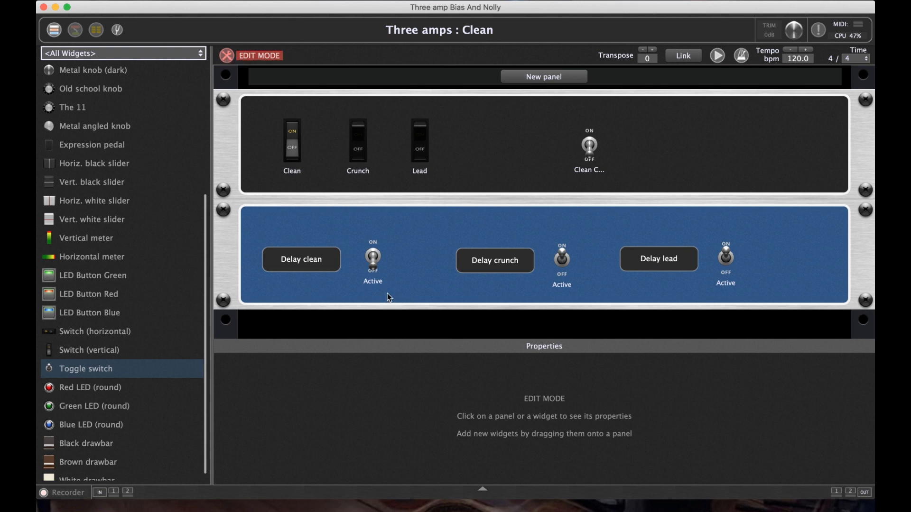
pyautogui.click(373, 259)
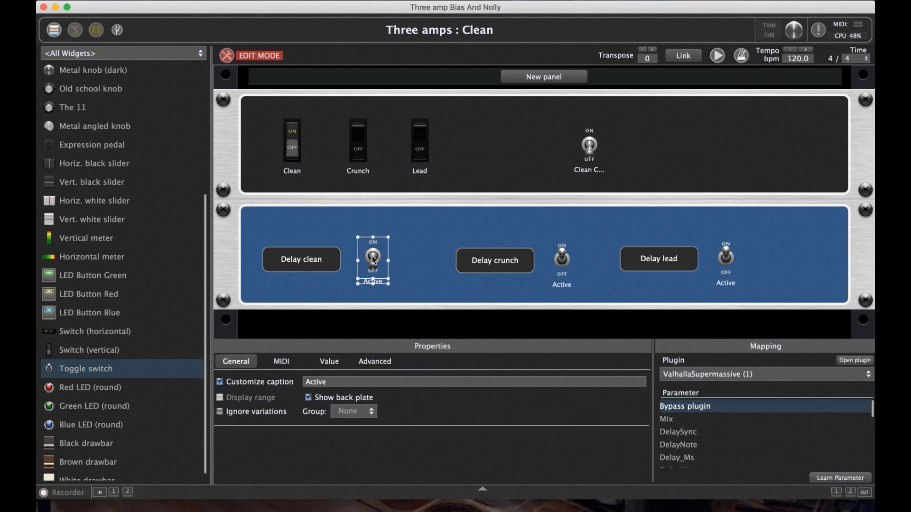
pyautogui.click(281, 361)
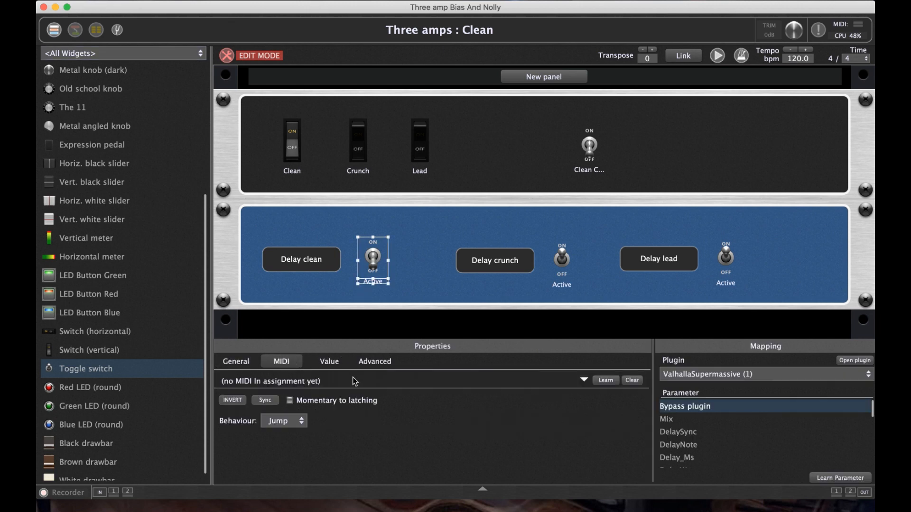
pyautogui.click(298, 422)
pyautogui.click(298, 448)
pyautogui.click(290, 401)
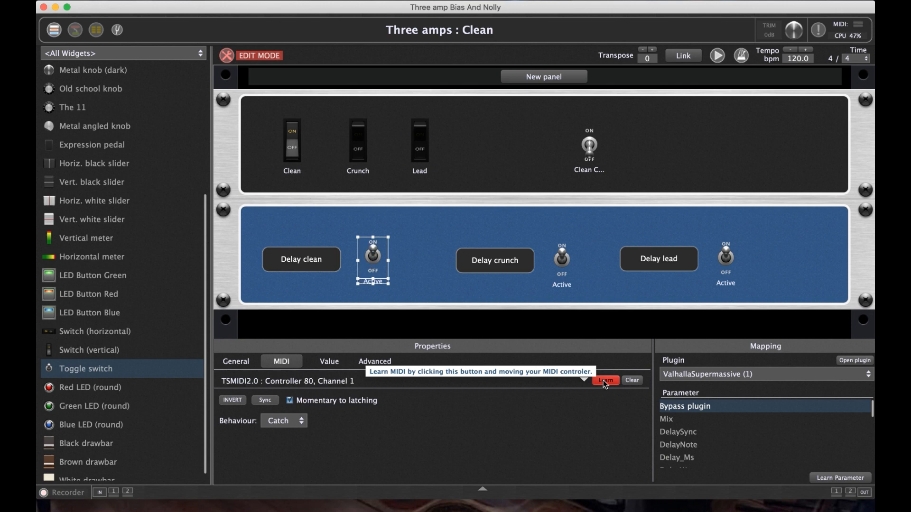
pyautogui.click(602, 380)
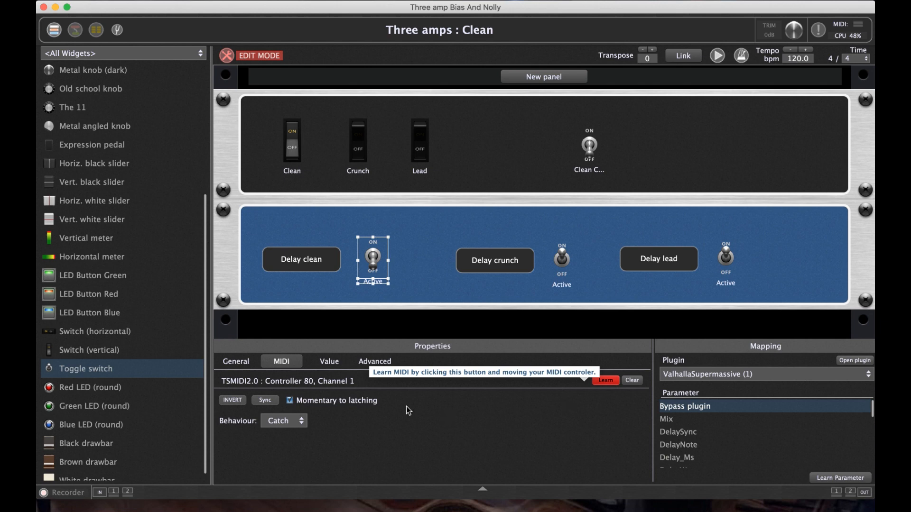
# - Try Jump behaviour for the clean delay switch, disable Momentary to latching, restore Catch, end MIDI learning and leave edit mode
pyautogui.click(289, 420)
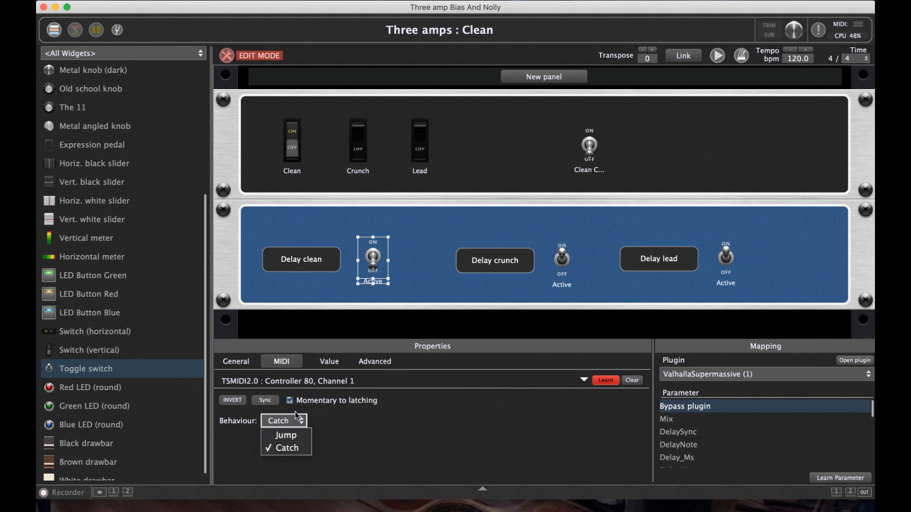
pyautogui.click(296, 435)
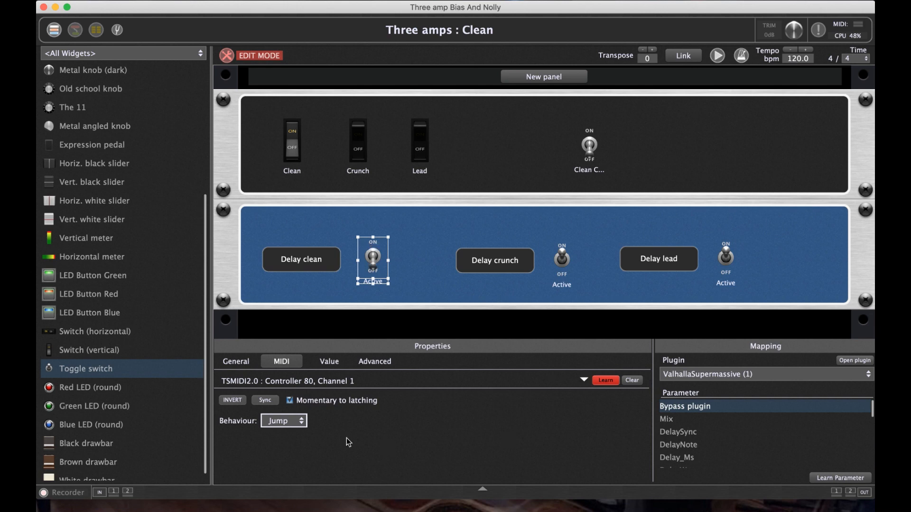
pyautogui.click(317, 403)
pyautogui.click(296, 421)
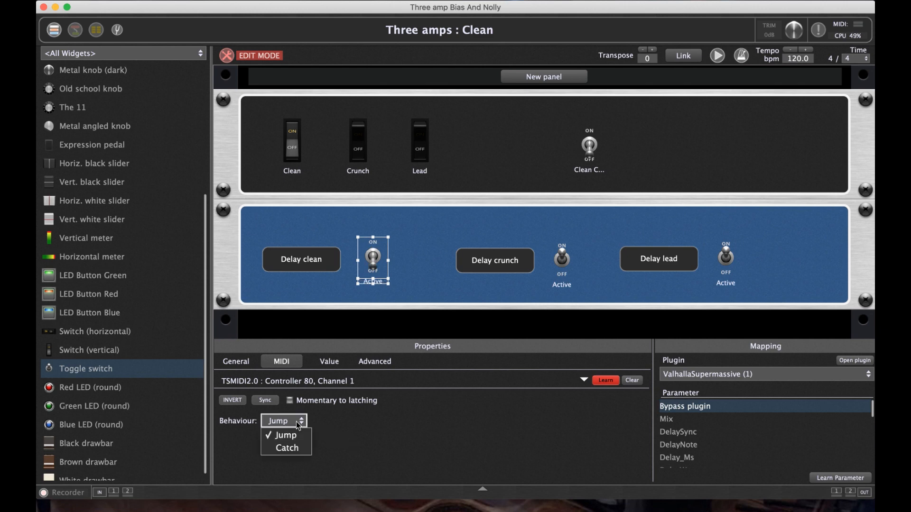
pyautogui.click(296, 448)
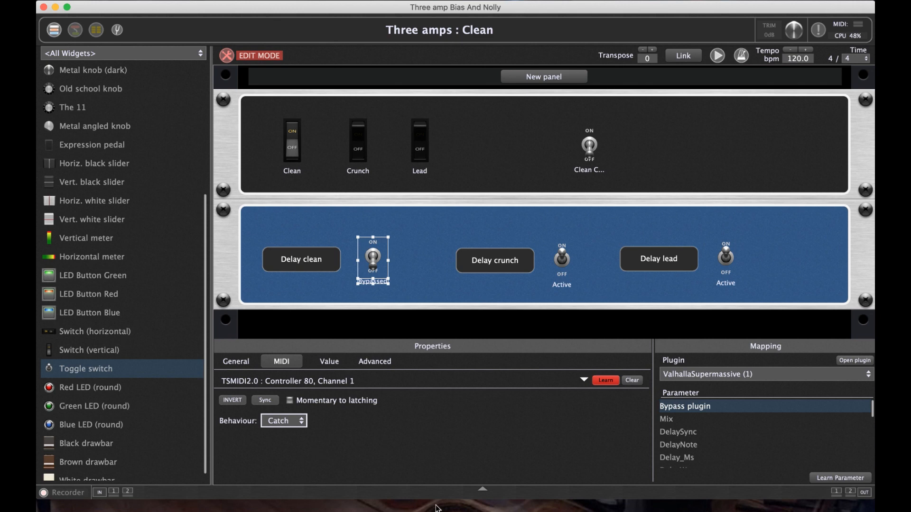
pyautogui.click(609, 381)
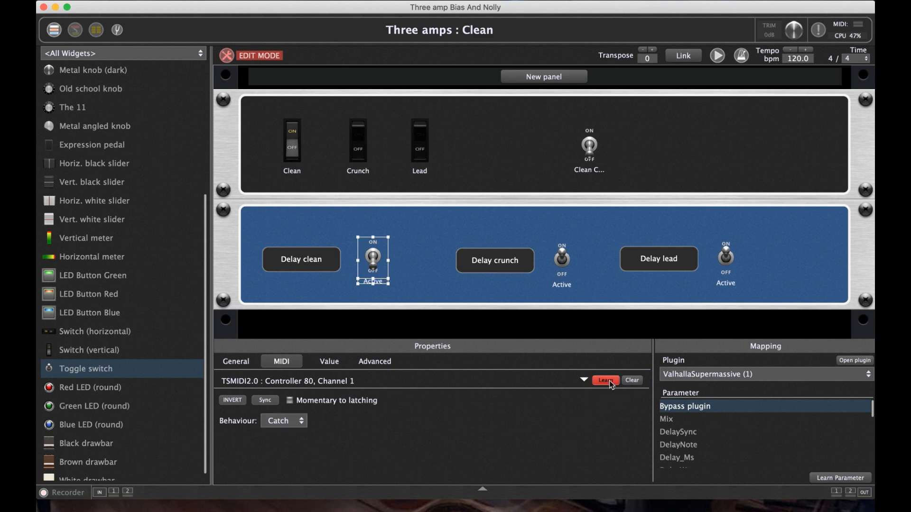
pyautogui.click(226, 55)
# - Test the clean delay switch in the Clean with delay and modulation and Clean variations
pyautogui.click(149, 97)
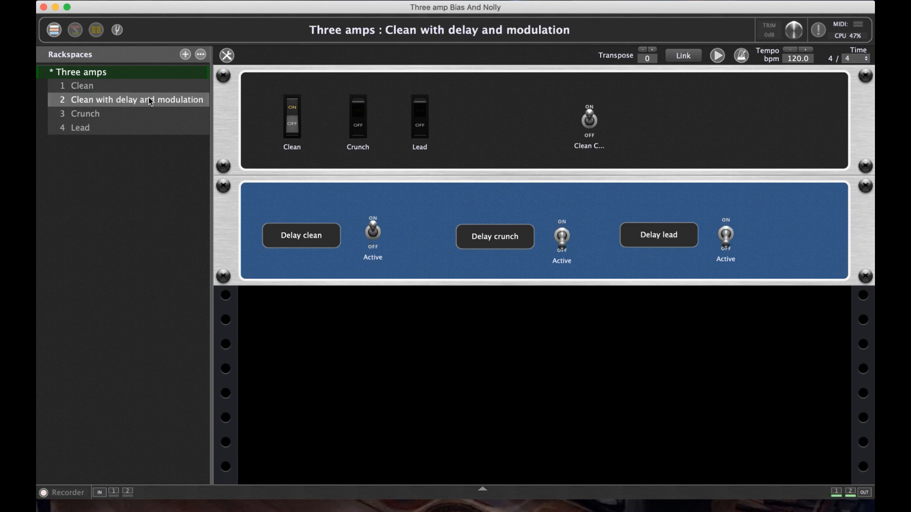
pyautogui.click(147, 86)
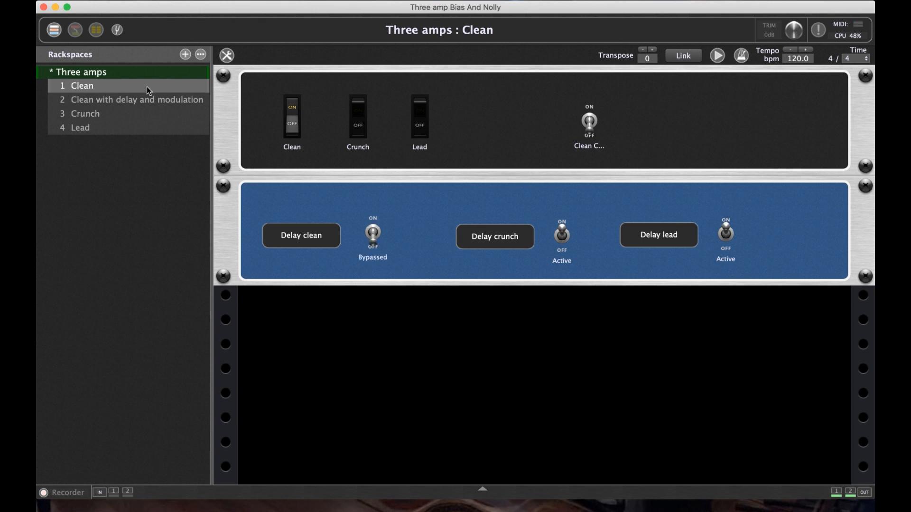
pyautogui.click(152, 102)
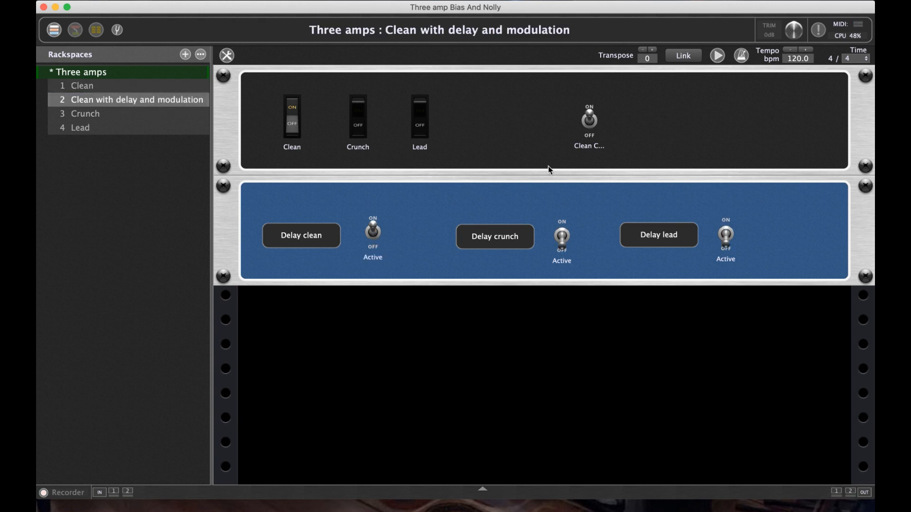
# - Assign the Clean Chorus toggle switch to TSMIDI2.0 Controller 81, Channel 1, with Catch behaviour, and leave edit mode
pyautogui.click(593, 123)
pyautogui.click(226, 55)
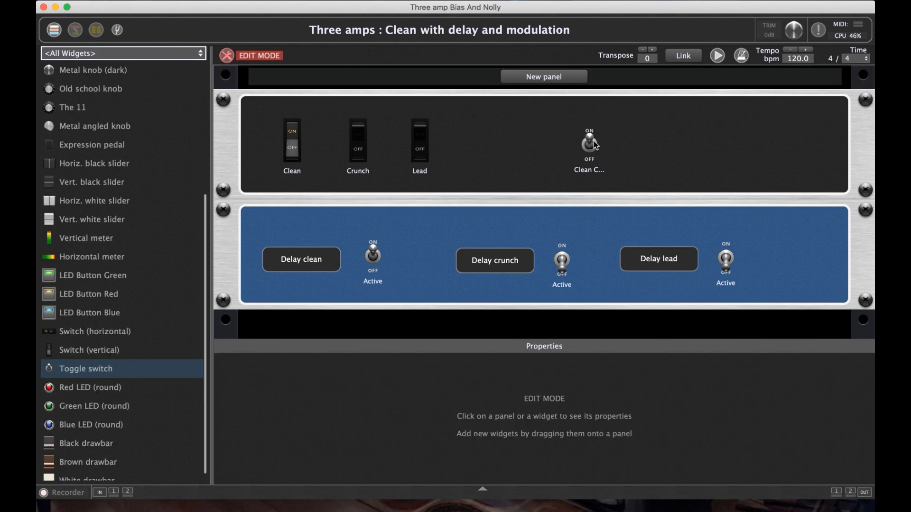
pyautogui.click(593, 143)
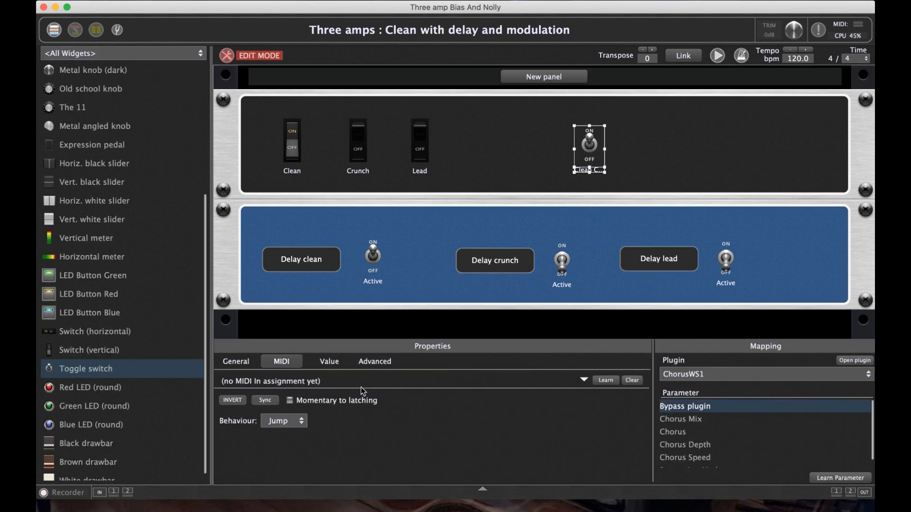
pyautogui.click(608, 383)
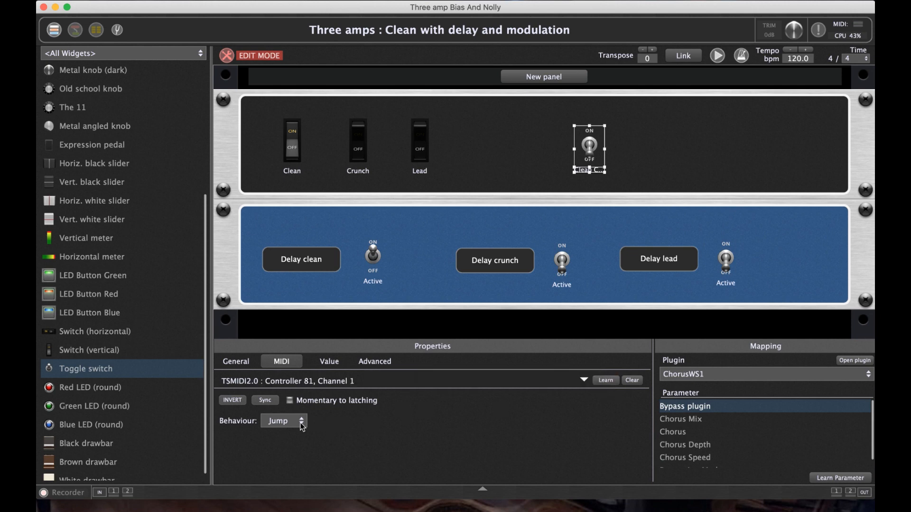
pyautogui.click(375, 252)
pyautogui.click(595, 148)
pyautogui.click(298, 423)
pyautogui.click(288, 447)
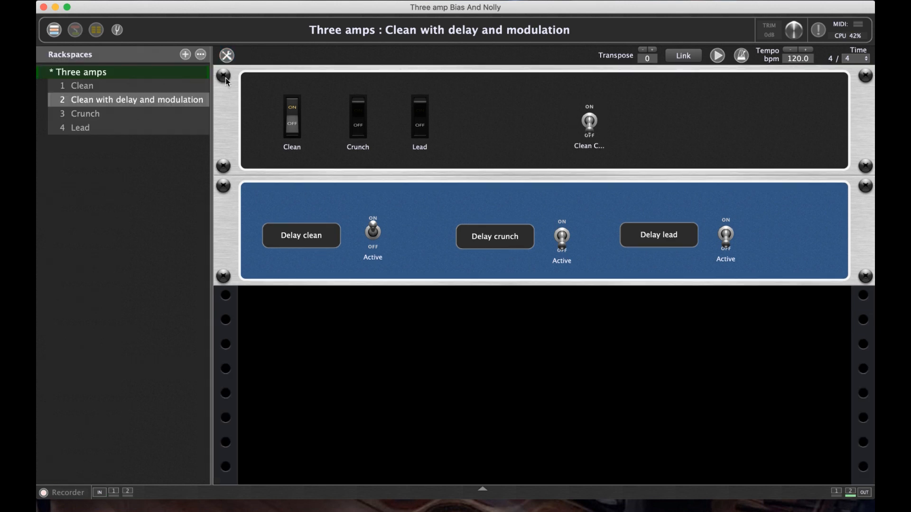
# - Switch between the Clean and Clean with delay and modulation variations to test the MIDI-assigned delay and chorus switches
pyautogui.press('Up')
pyautogui.click(153, 84)
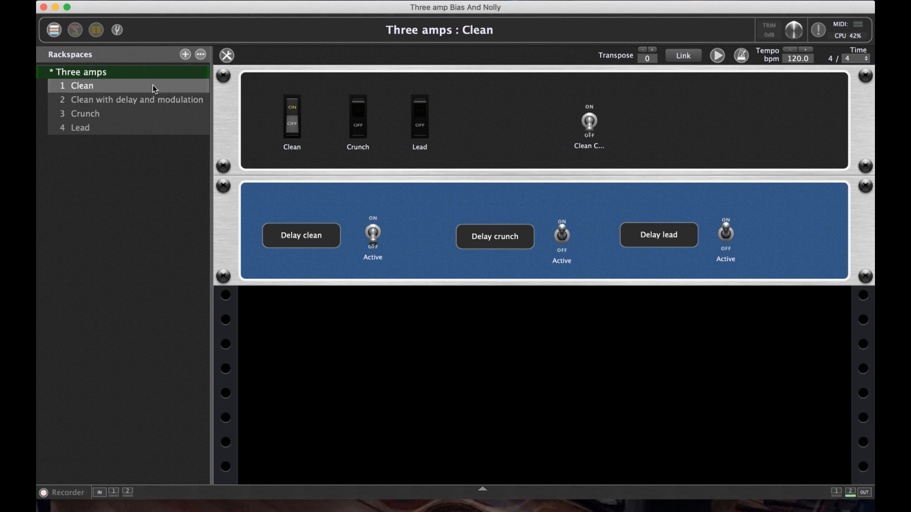
pyautogui.click(152, 102)
pyautogui.click(152, 90)
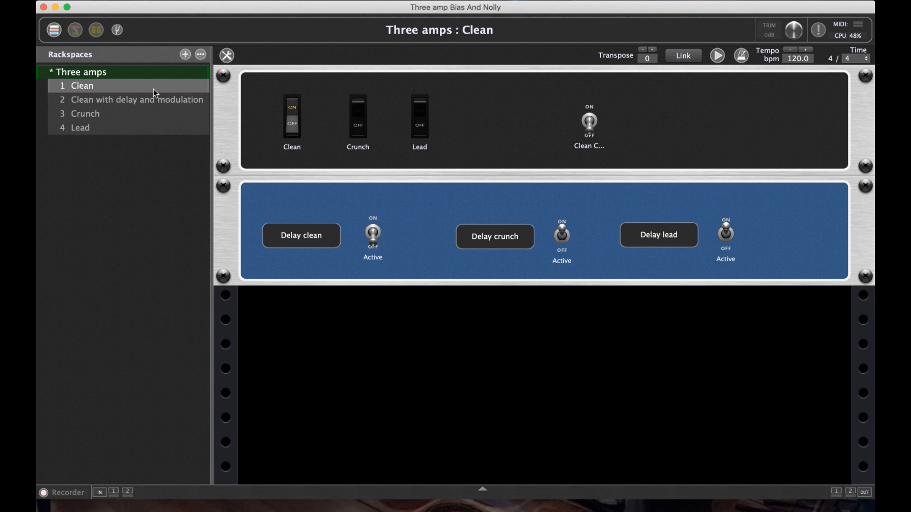